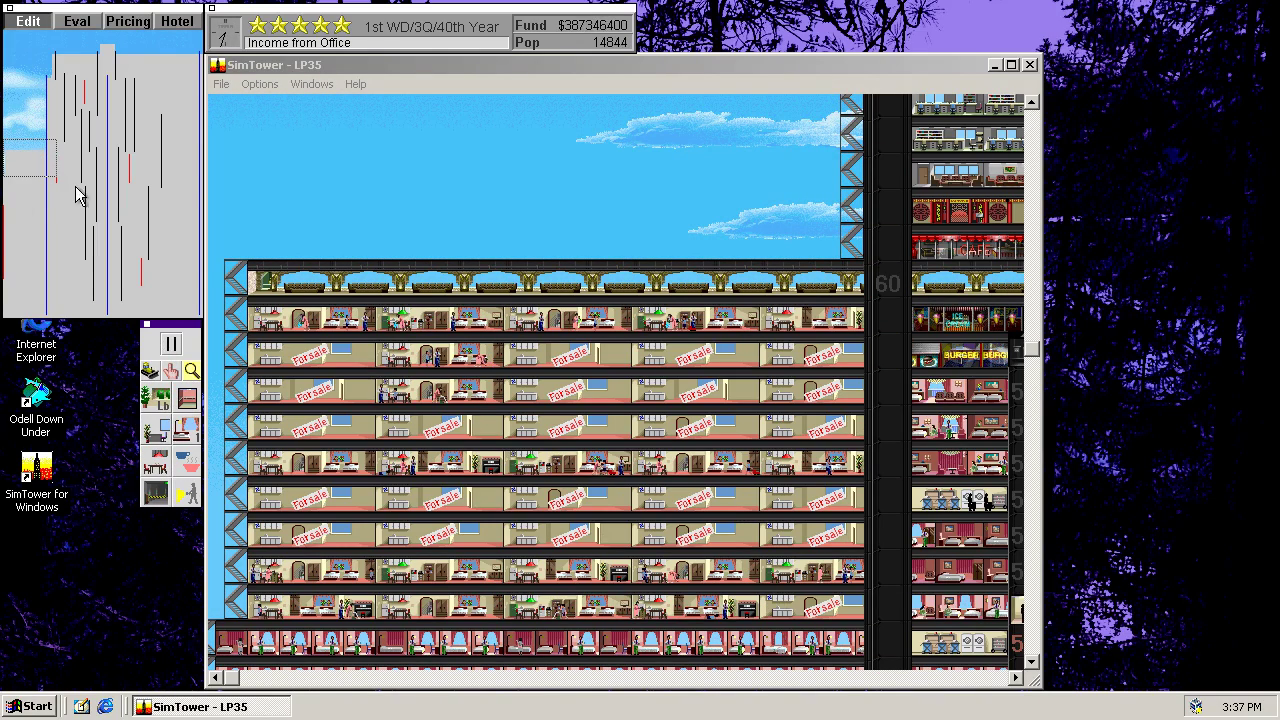
# Step: Pause the simulation and drop the first floor-58 condo's asking price to $100000
pyautogui.click(174, 346)
pyautogui.click(321, 349)
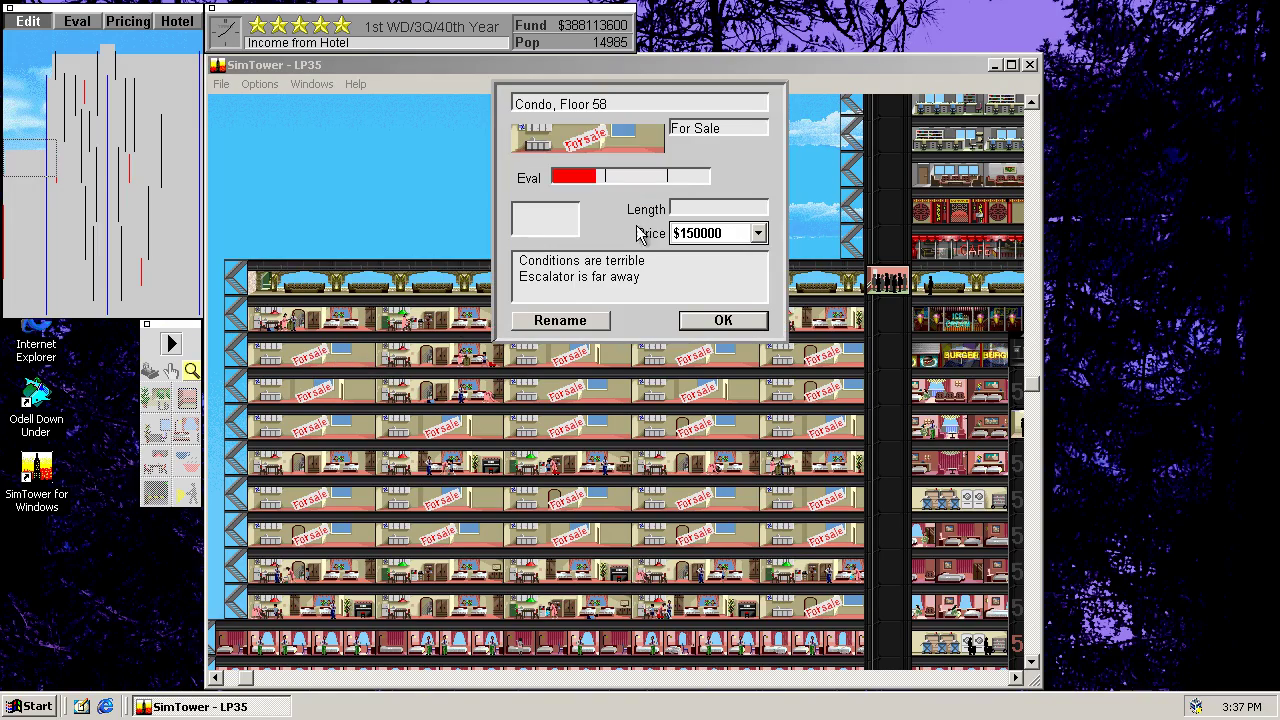
pyautogui.click(710, 238)
pyautogui.click(700, 295)
pyautogui.click(710, 321)
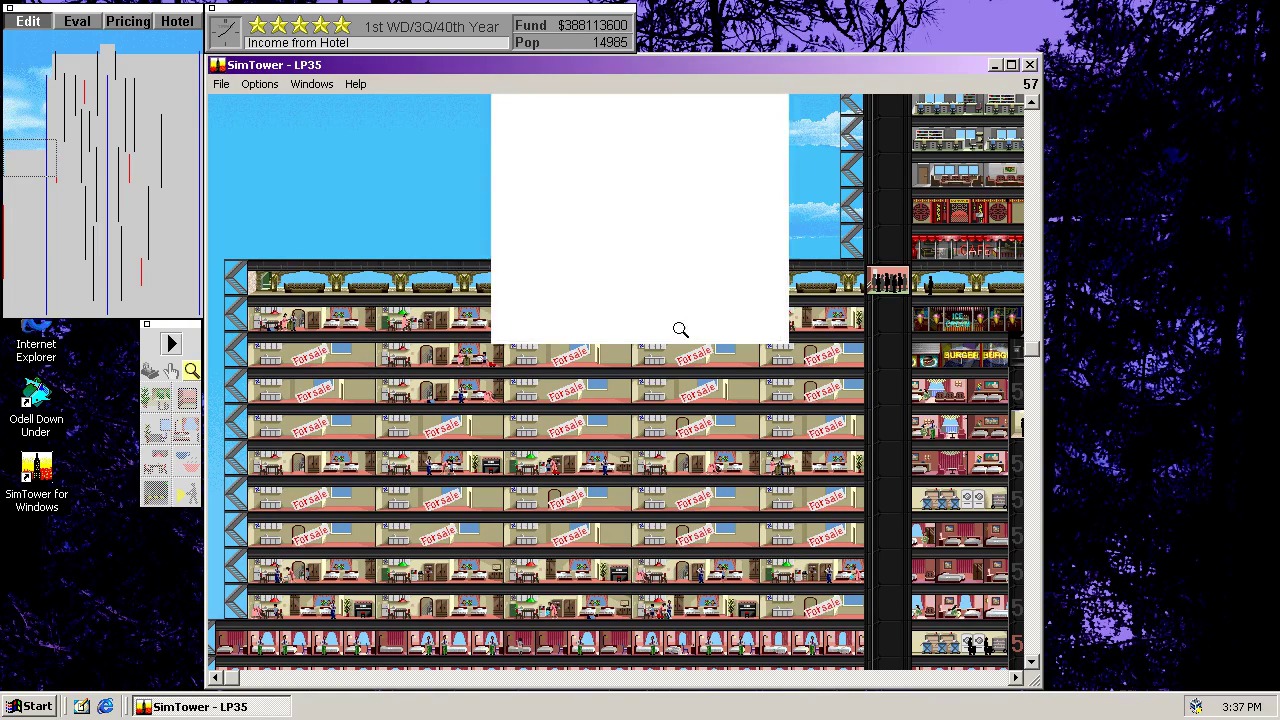
pyautogui.click(552, 360)
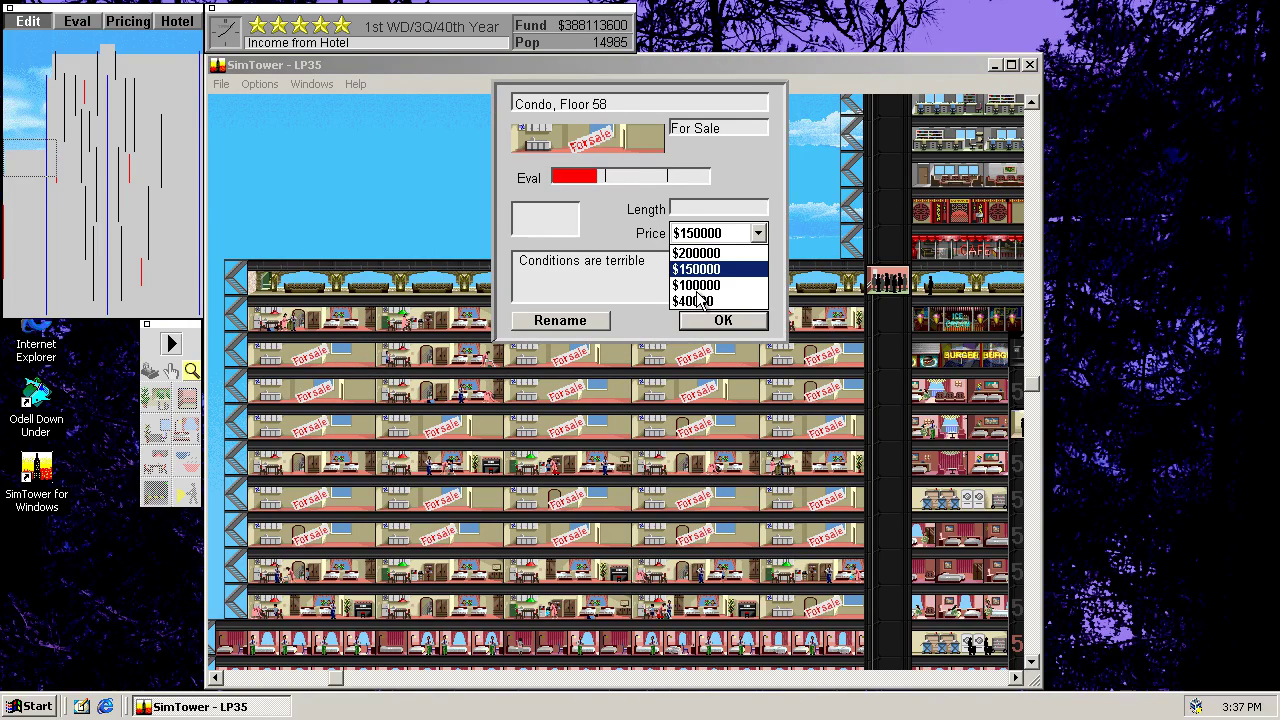
pyautogui.click(700, 296)
pyautogui.click(719, 321)
# Step: Set two more floor-58 condos to a $100000 asking price
pyautogui.click(717, 352)
pyautogui.click(726, 290)
pyautogui.click(723, 322)
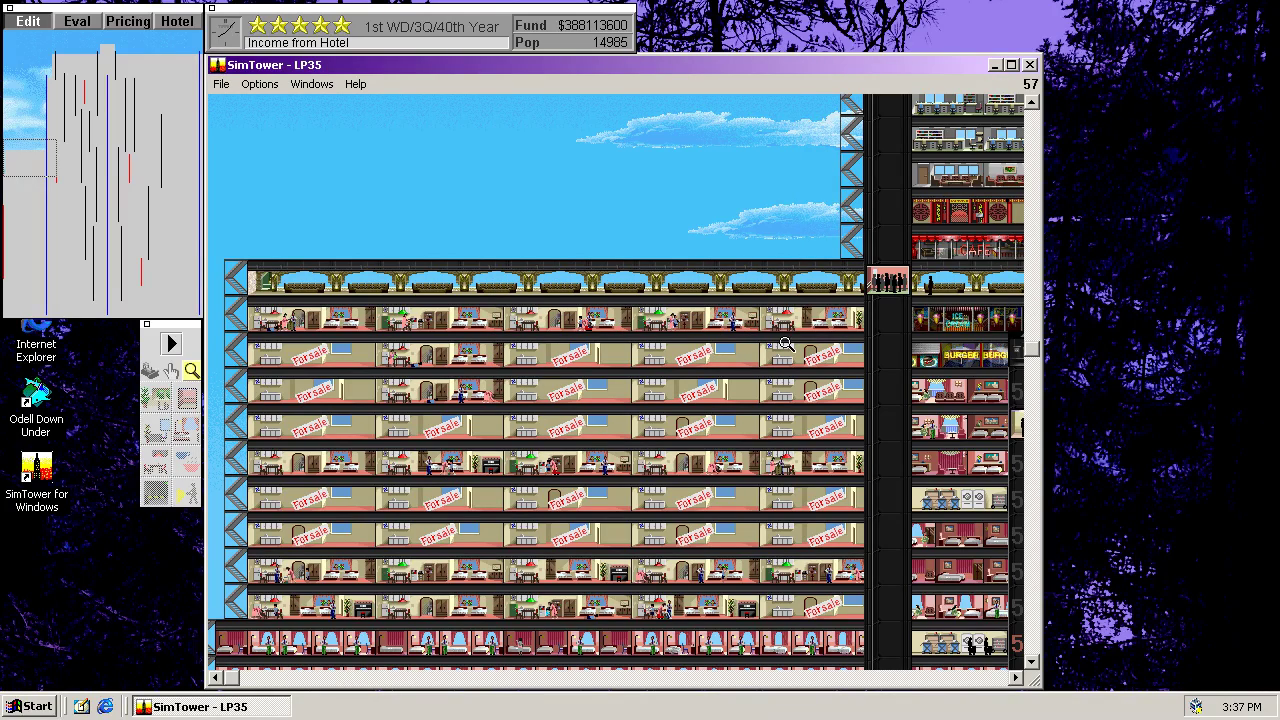
pyautogui.click(798, 353)
pyautogui.click(710, 234)
pyautogui.click(702, 300)
# Step: Lower two floor-57 condos to $40000
pyautogui.click(300, 385)
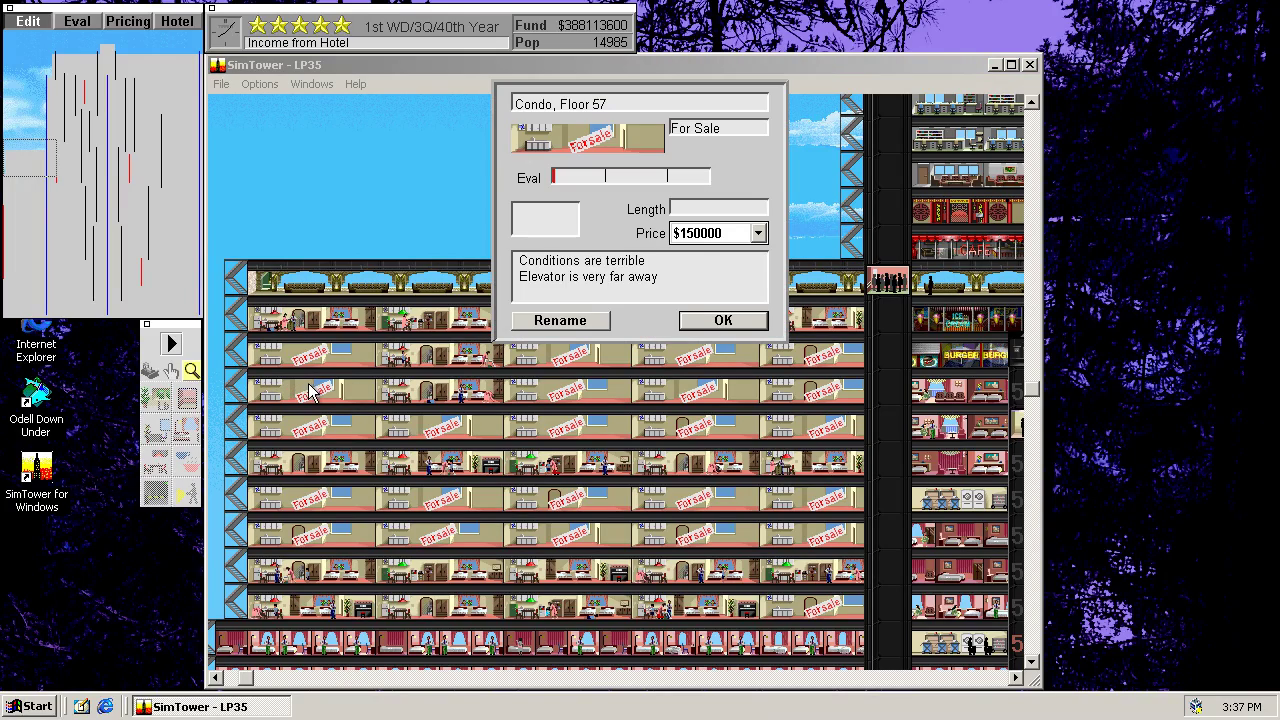
pyautogui.click(737, 233)
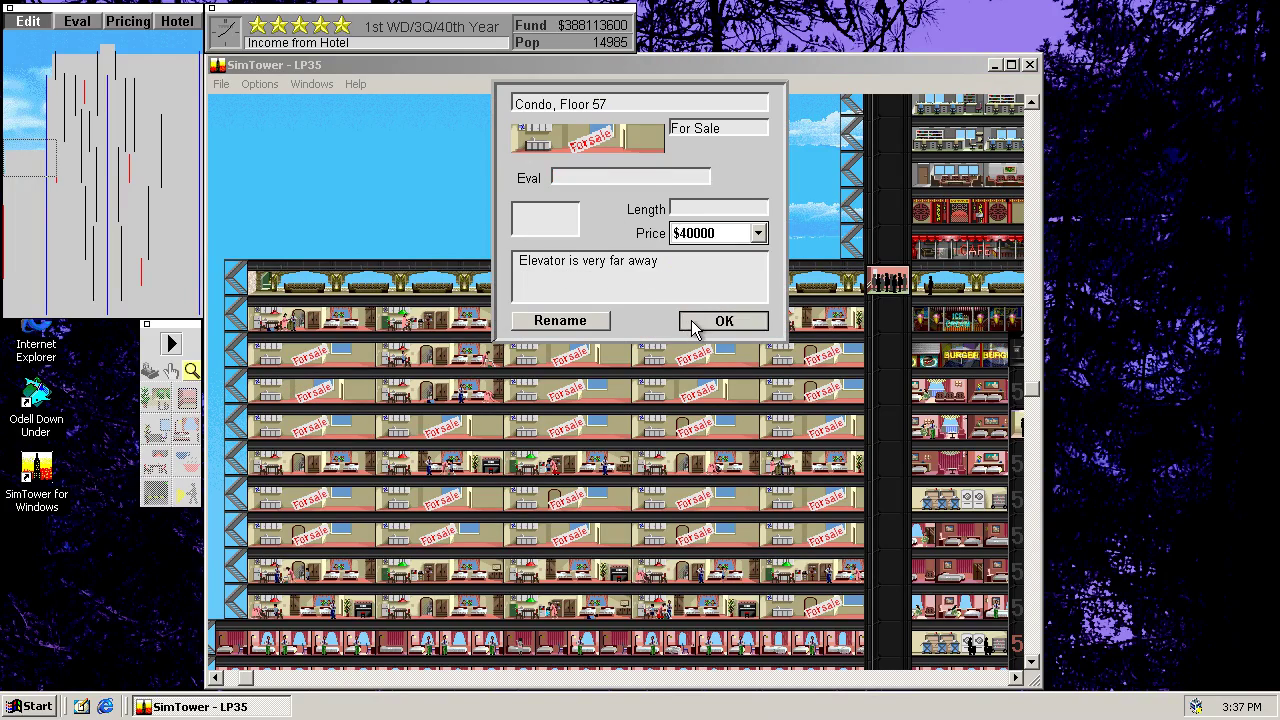
pyautogui.click(696, 301)
pyautogui.click(692, 319)
pyautogui.click(535, 393)
pyautogui.click(717, 238)
pyautogui.click(696, 301)
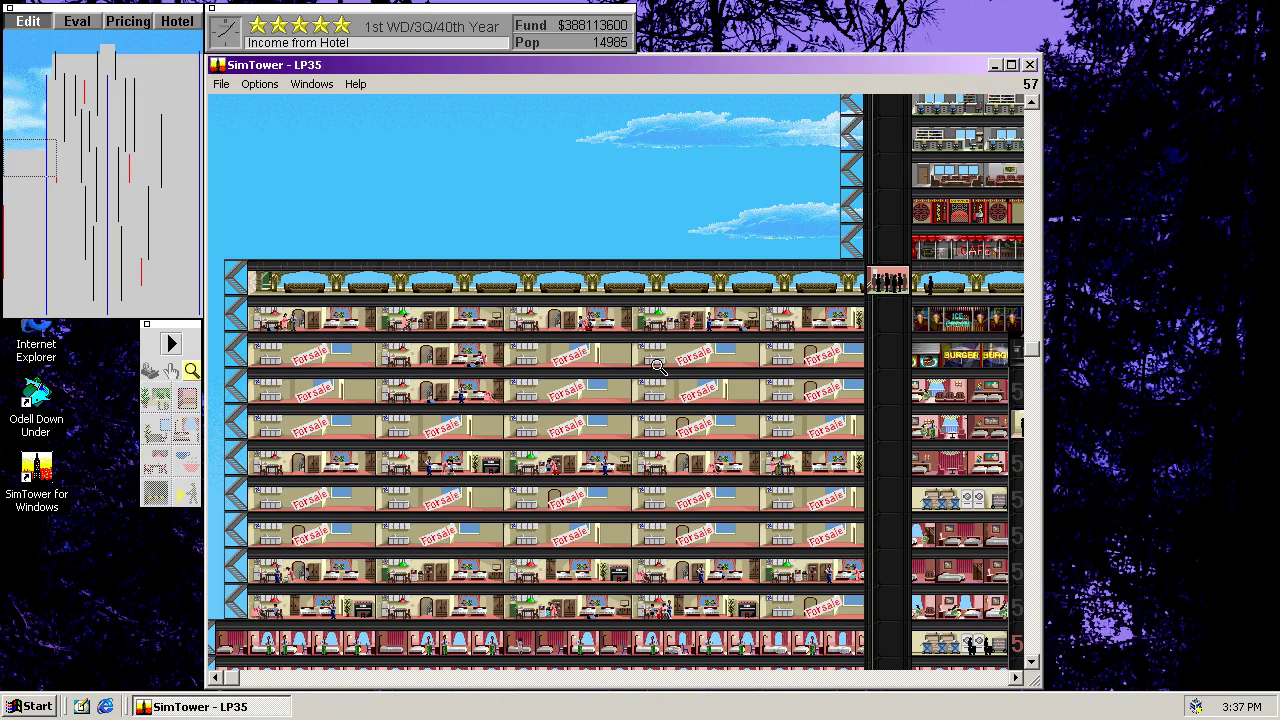
# Step: Pause again and lower two more floor-57 condos to $40000
pyautogui.click(190, 369)
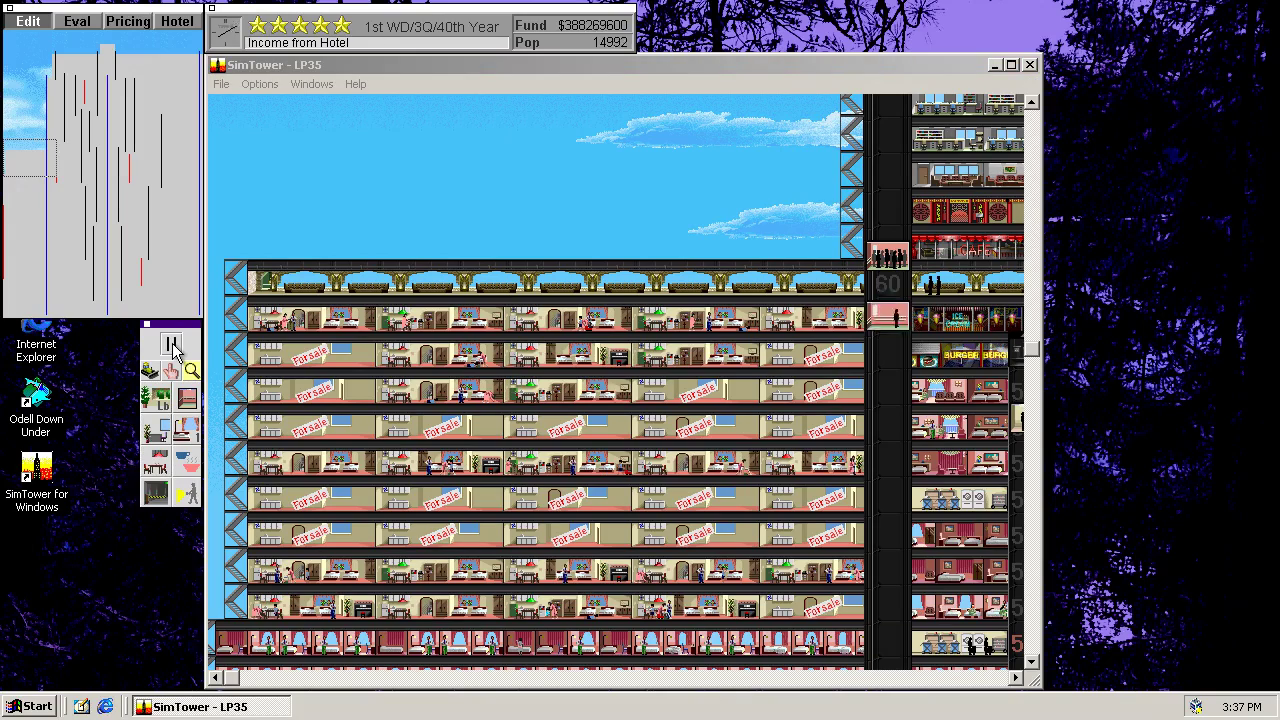
pyautogui.click(677, 392)
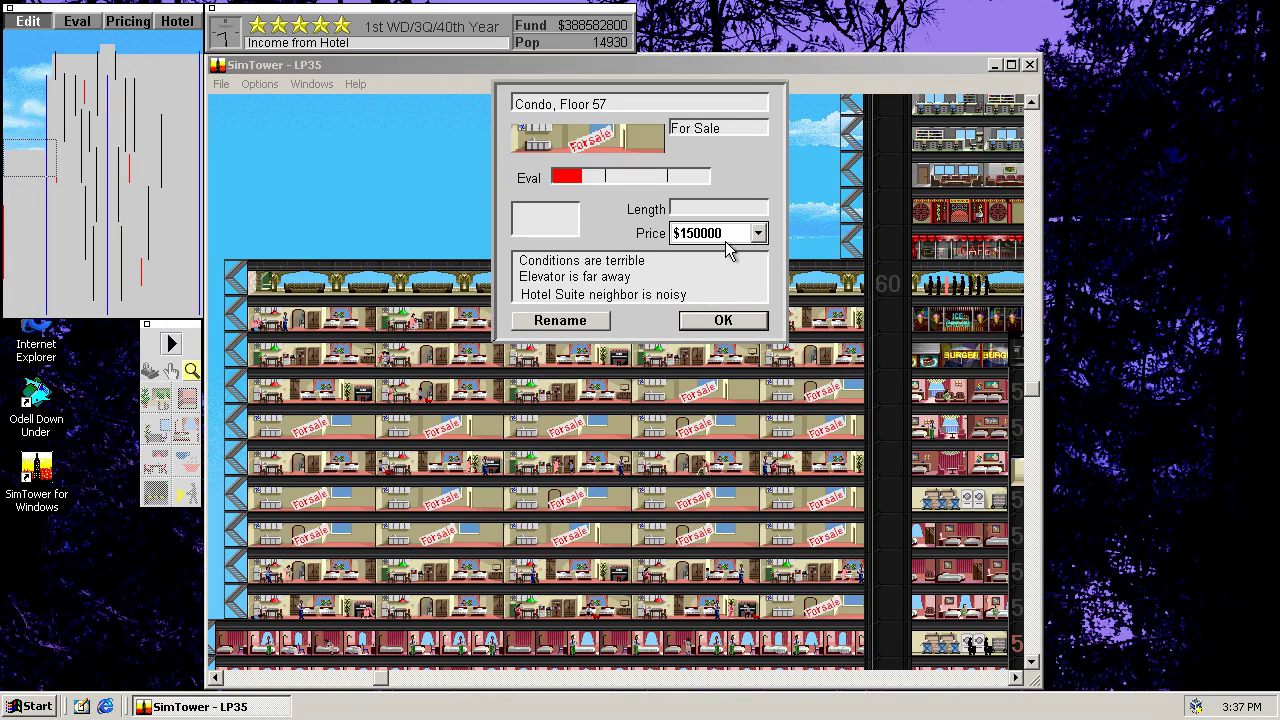
pyautogui.click(730, 234)
pyautogui.click(693, 301)
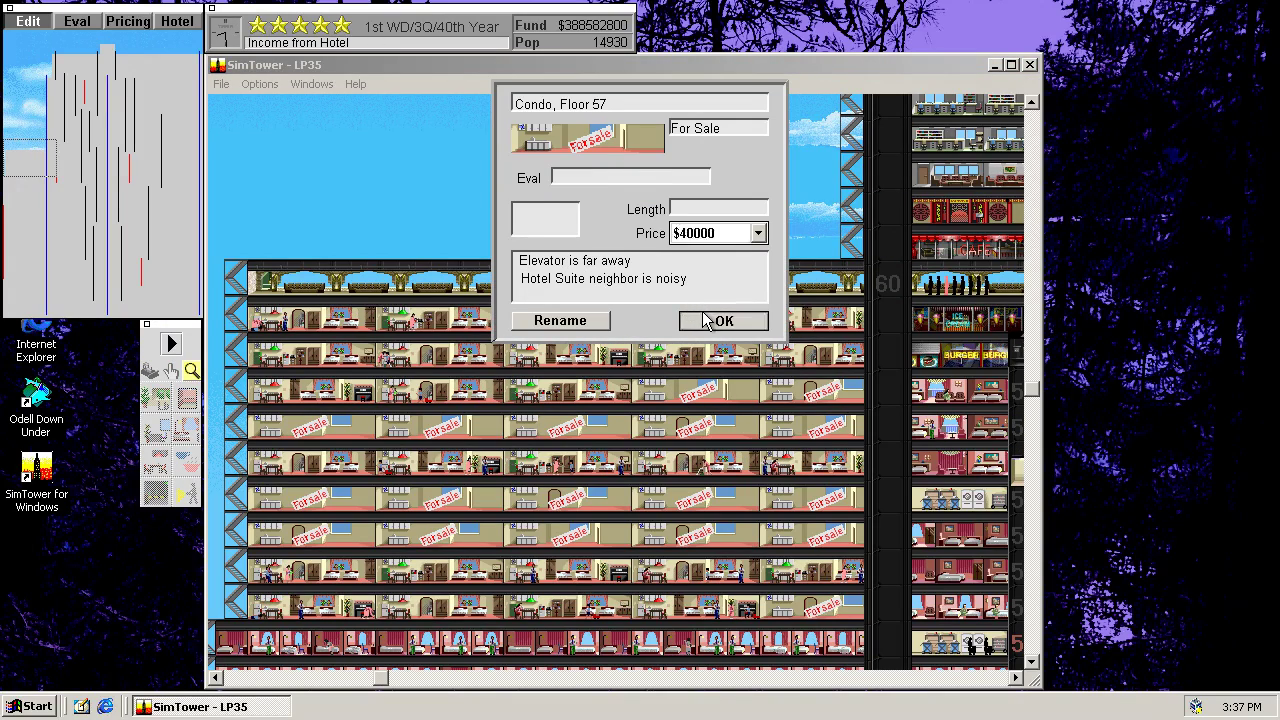
pyautogui.click(707, 320)
pyautogui.click(793, 383)
pyautogui.click(735, 240)
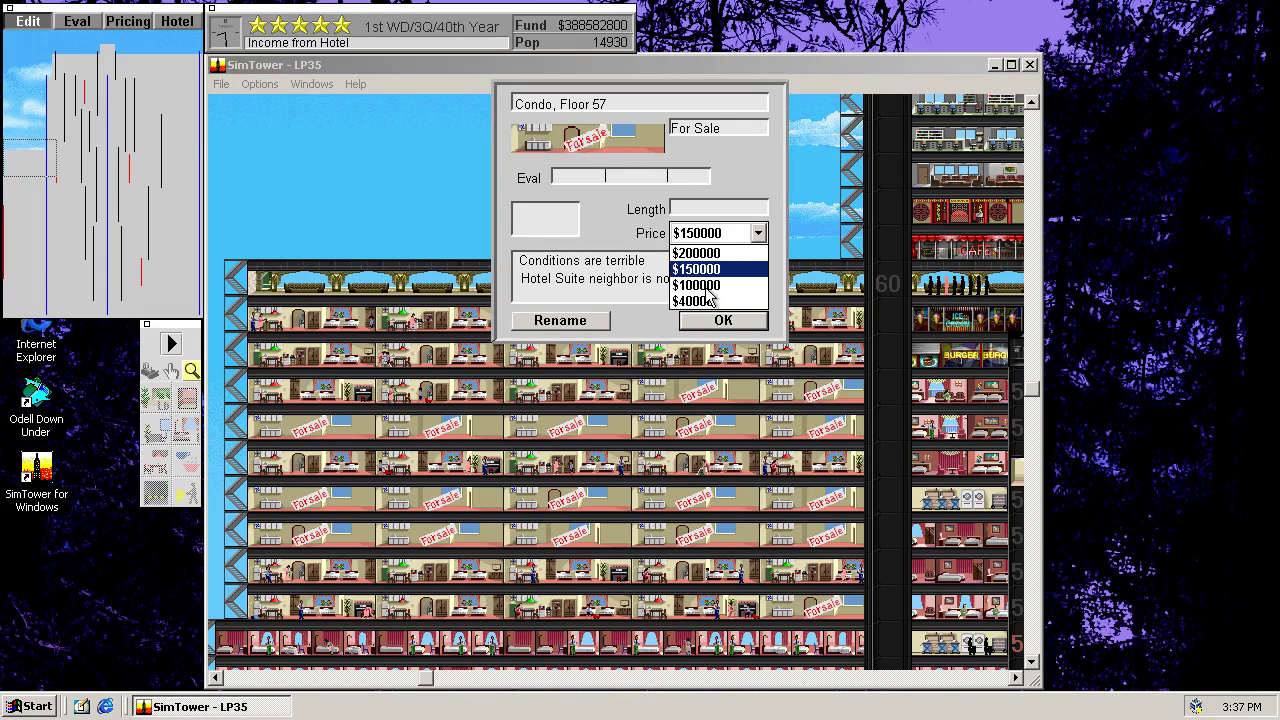
pyautogui.click(707, 301)
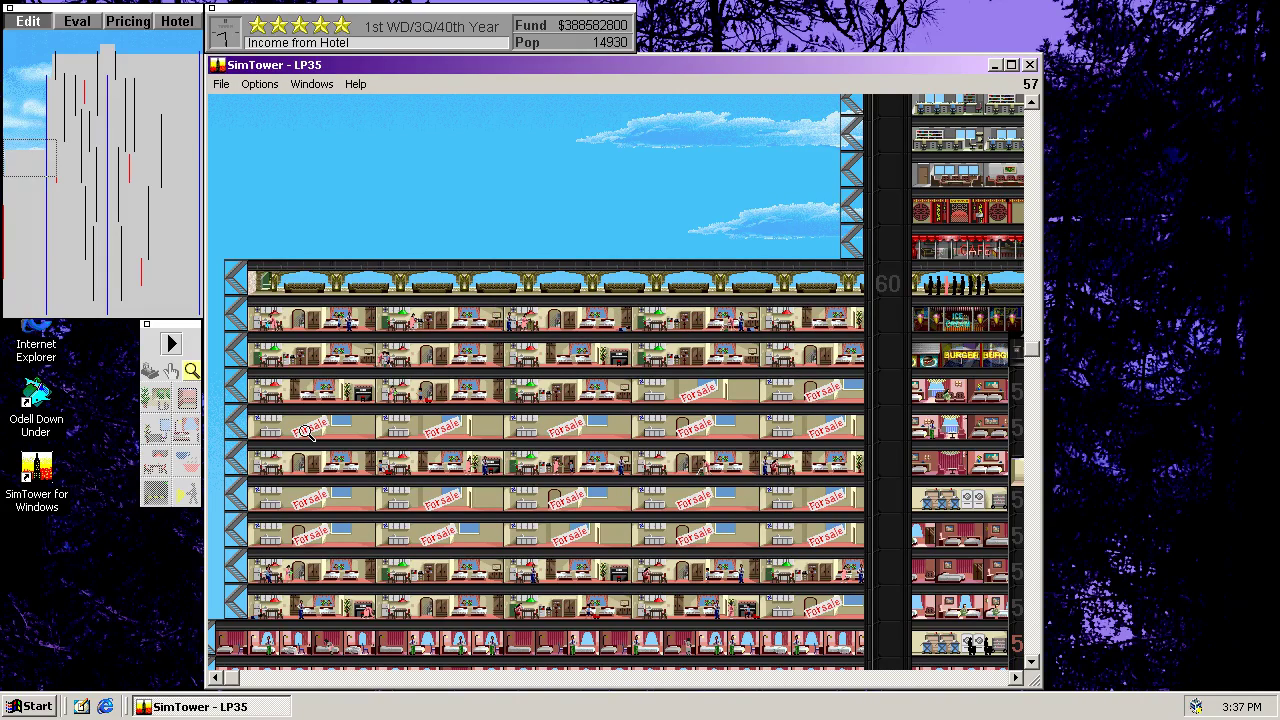
# Step: Lower two floor-56 condos to $40000
pyautogui.click(308, 430)
pyautogui.click(758, 233)
pyautogui.click(707, 301)
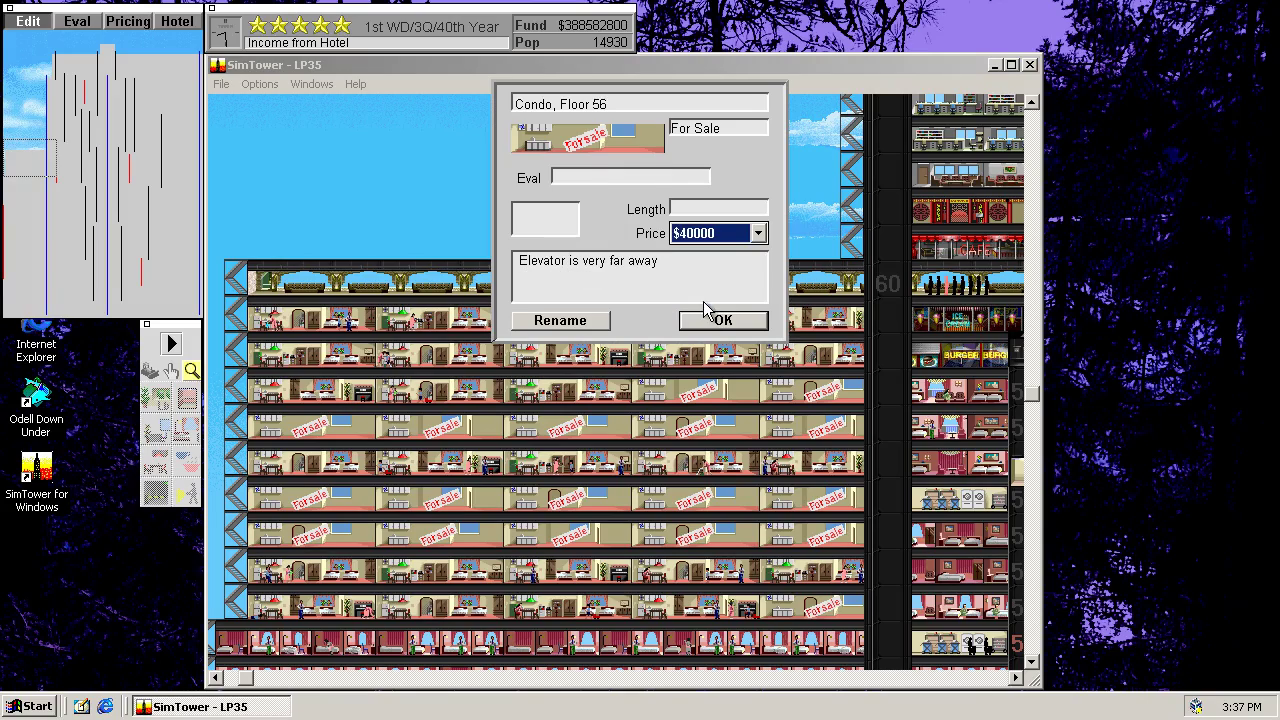
pyautogui.click(713, 325)
pyautogui.click(503, 430)
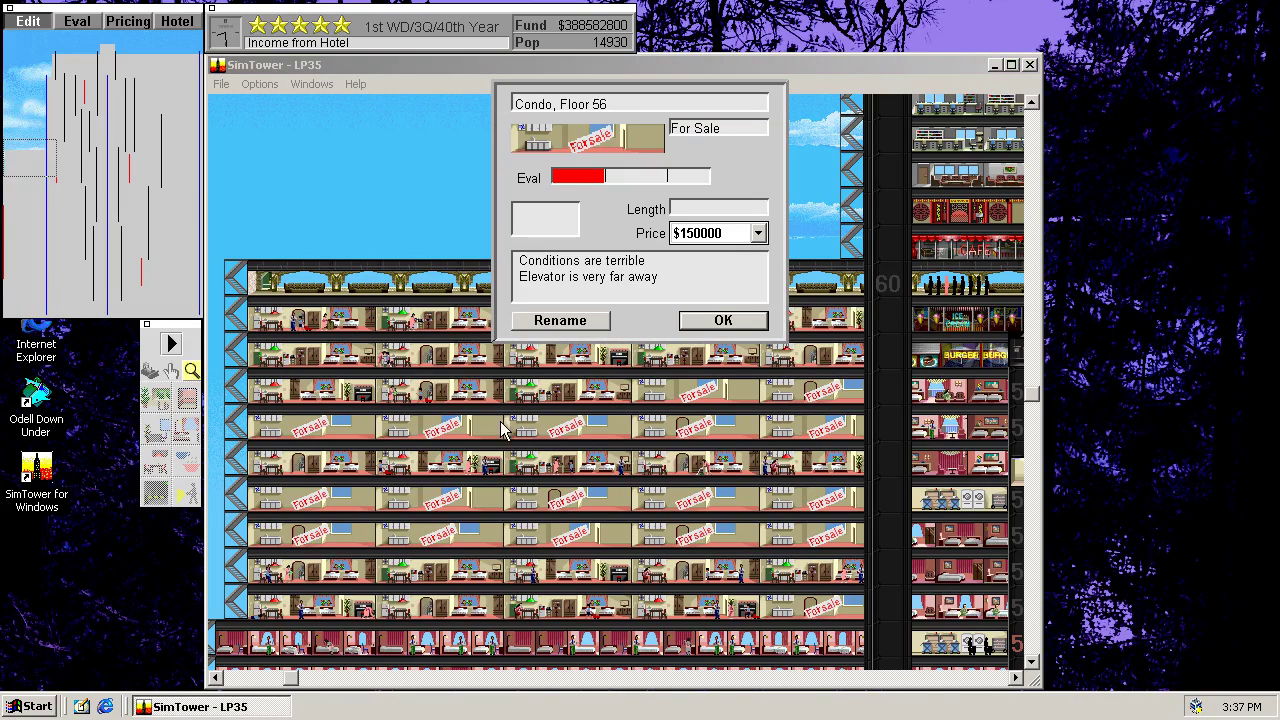
pyautogui.click(758, 233)
pyautogui.click(721, 301)
pyautogui.click(724, 321)
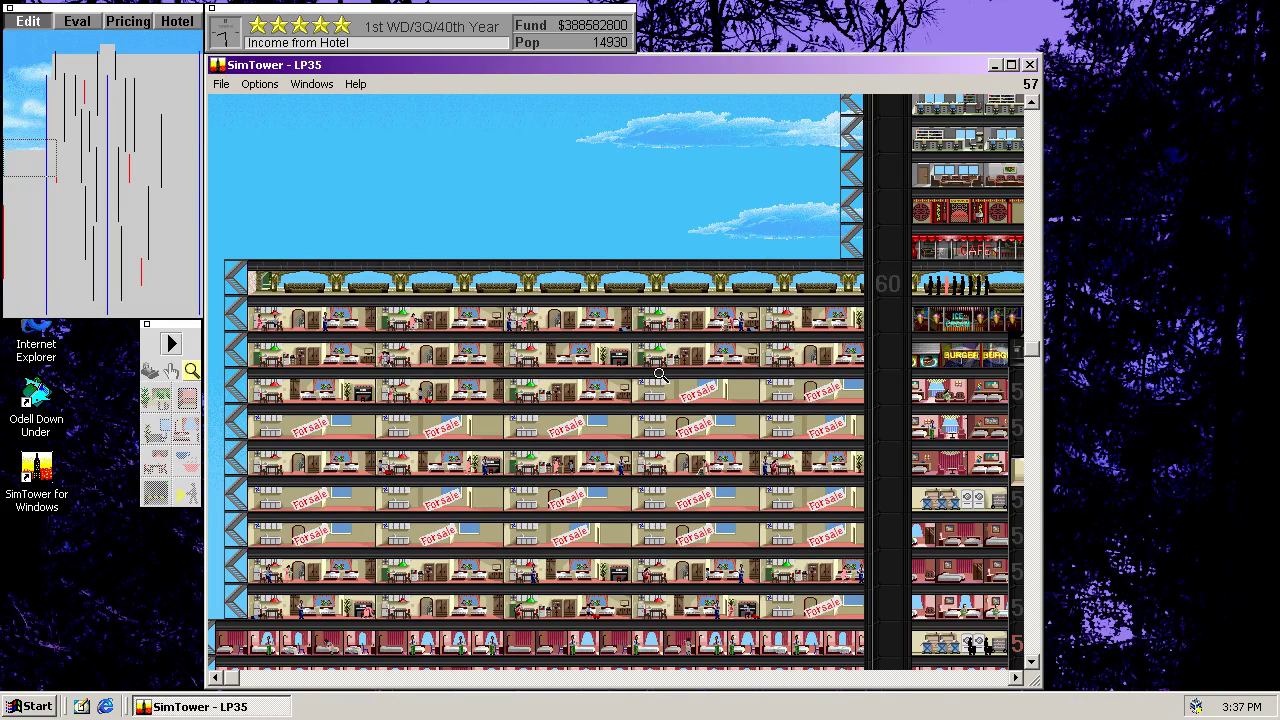
# Step: Lower two more floor-56 condos to $40000
pyautogui.click(676, 423)
pyautogui.click(687, 232)
pyautogui.click(696, 300)
pyautogui.click(700, 320)
pyautogui.click(788, 433)
pyautogui.click(703, 243)
pyautogui.click(697, 303)
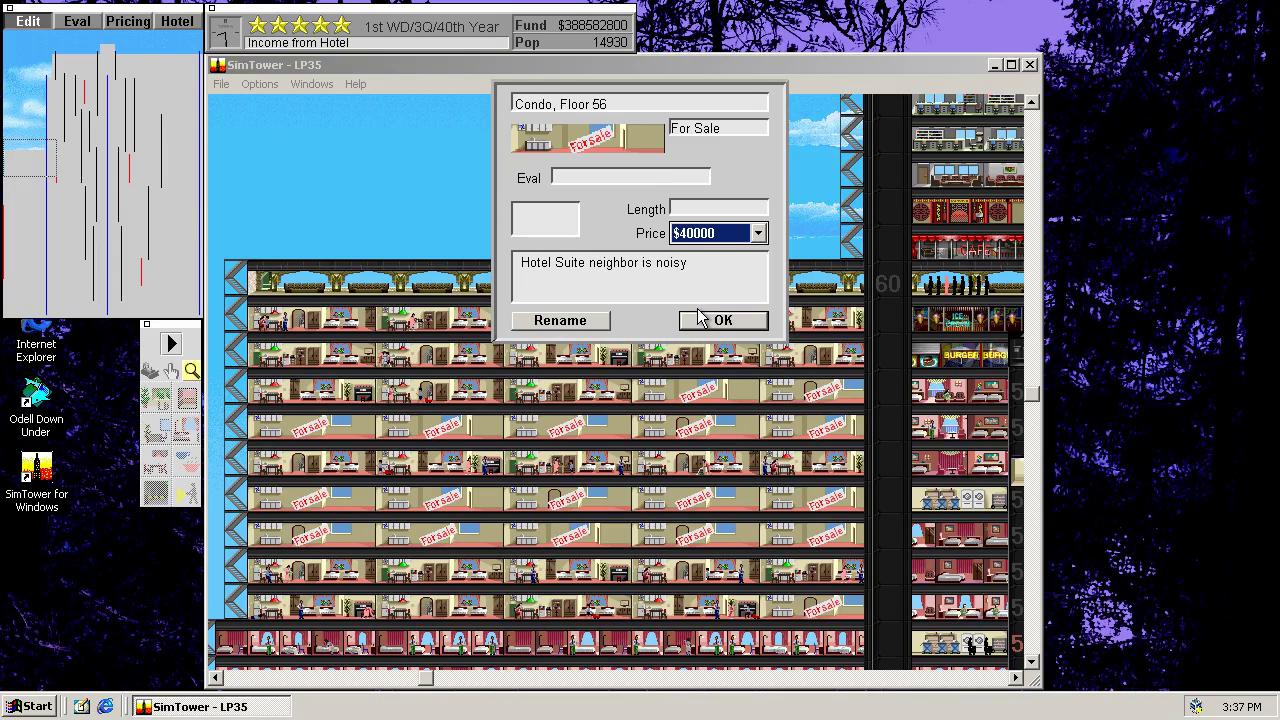
pyautogui.click(701, 319)
# Step: Price a floor-54 condo at $40000 and resume the simulation
pyautogui.click(295, 498)
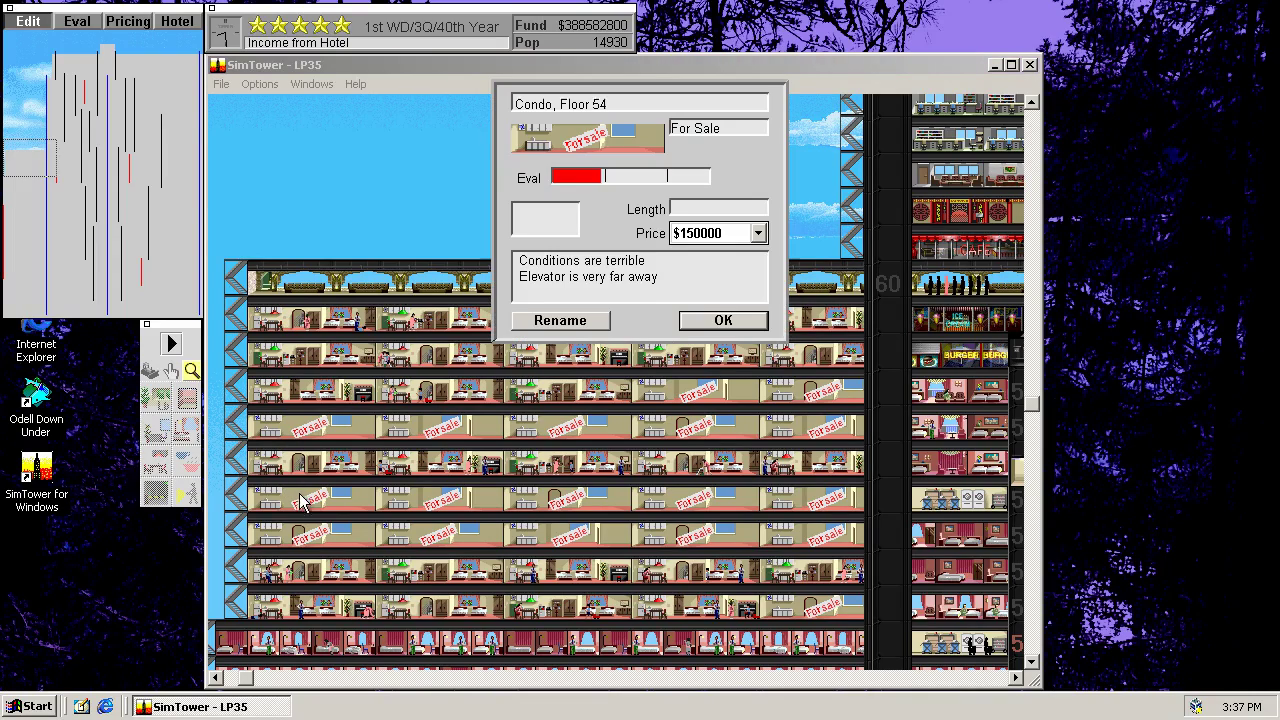
pyautogui.click(700, 237)
pyautogui.click(710, 301)
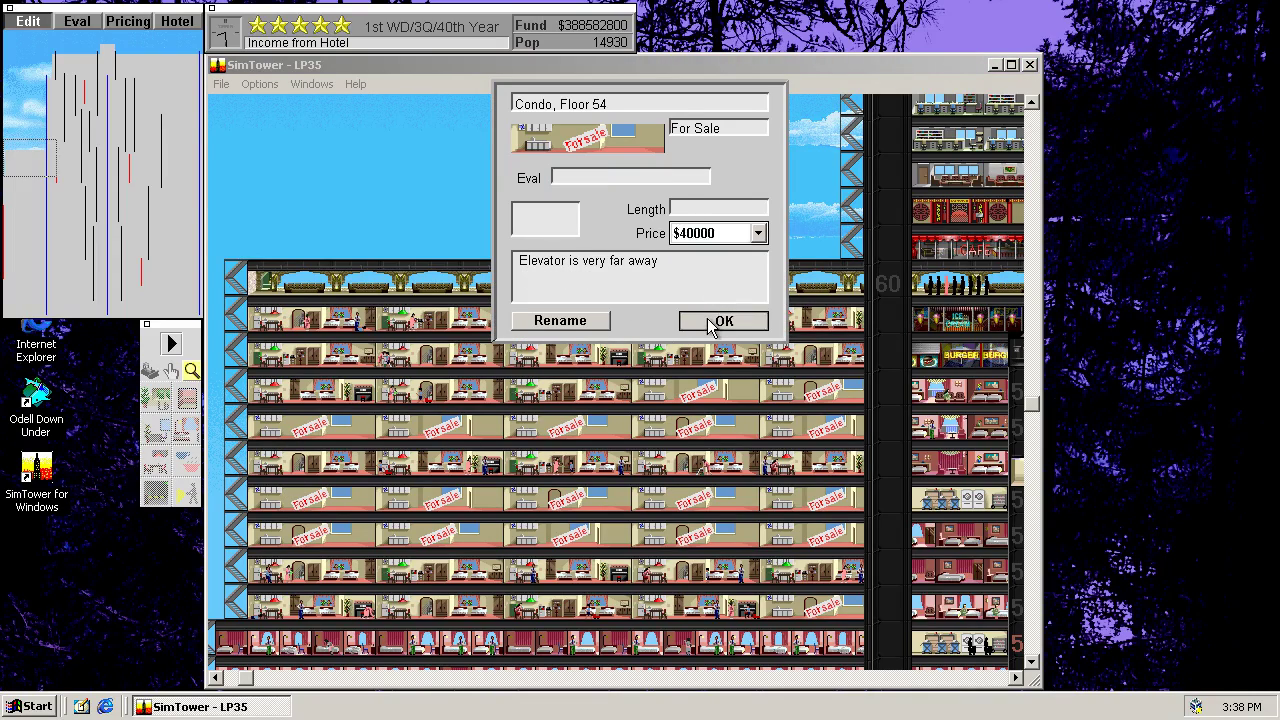
pyautogui.click(712, 322)
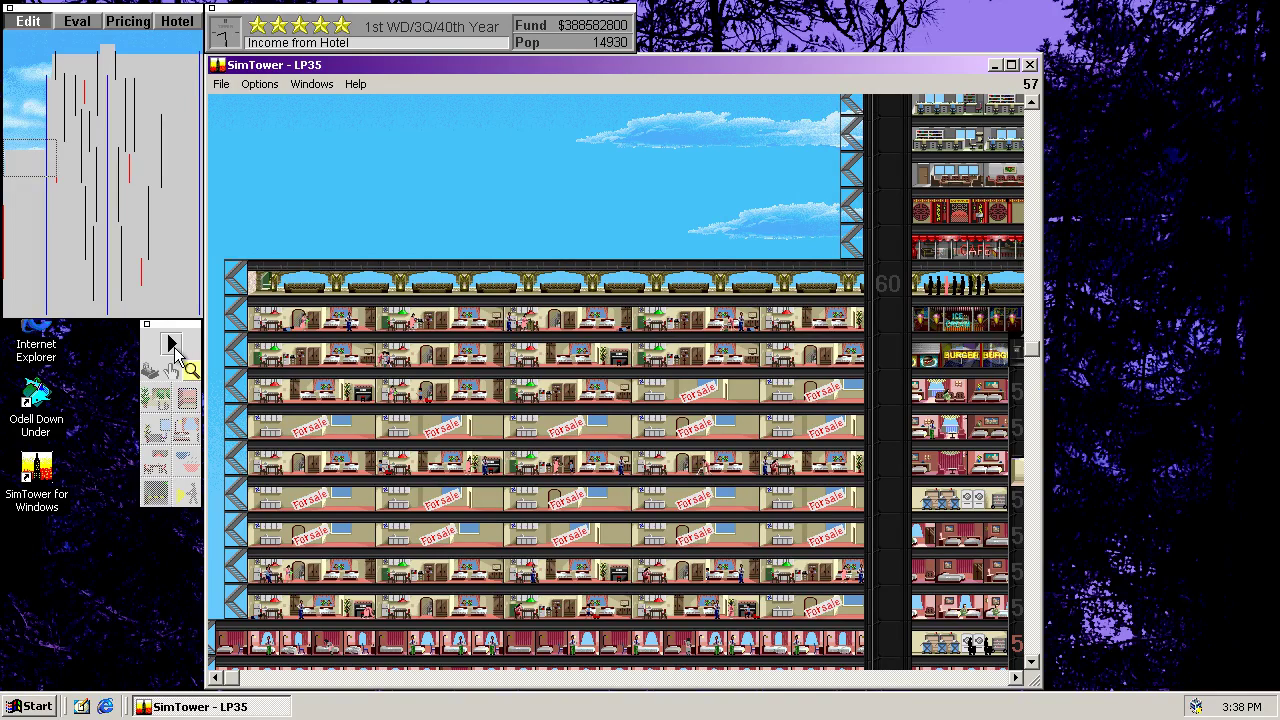
pyautogui.click(172, 350)
# Step: Leave a floor-56 condo at its $150000 asking price
pyautogui.click(578, 432)
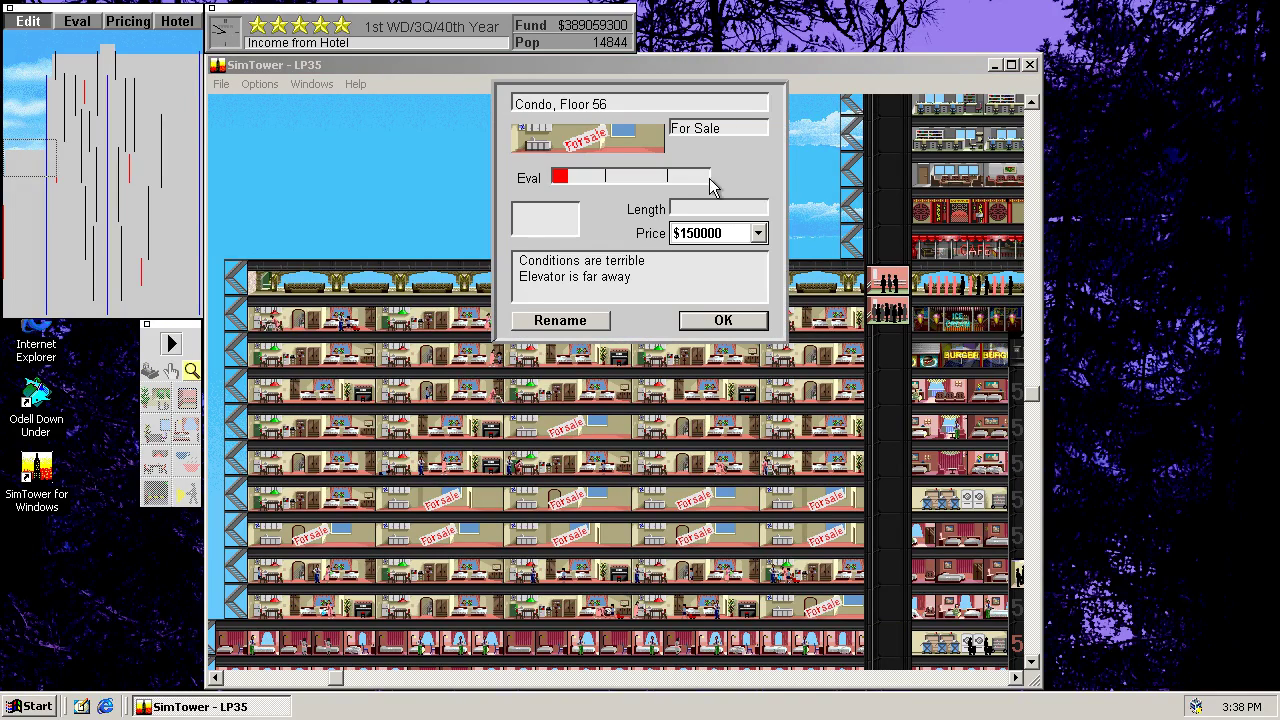
pyautogui.click(713, 240)
pyautogui.click(712, 320)
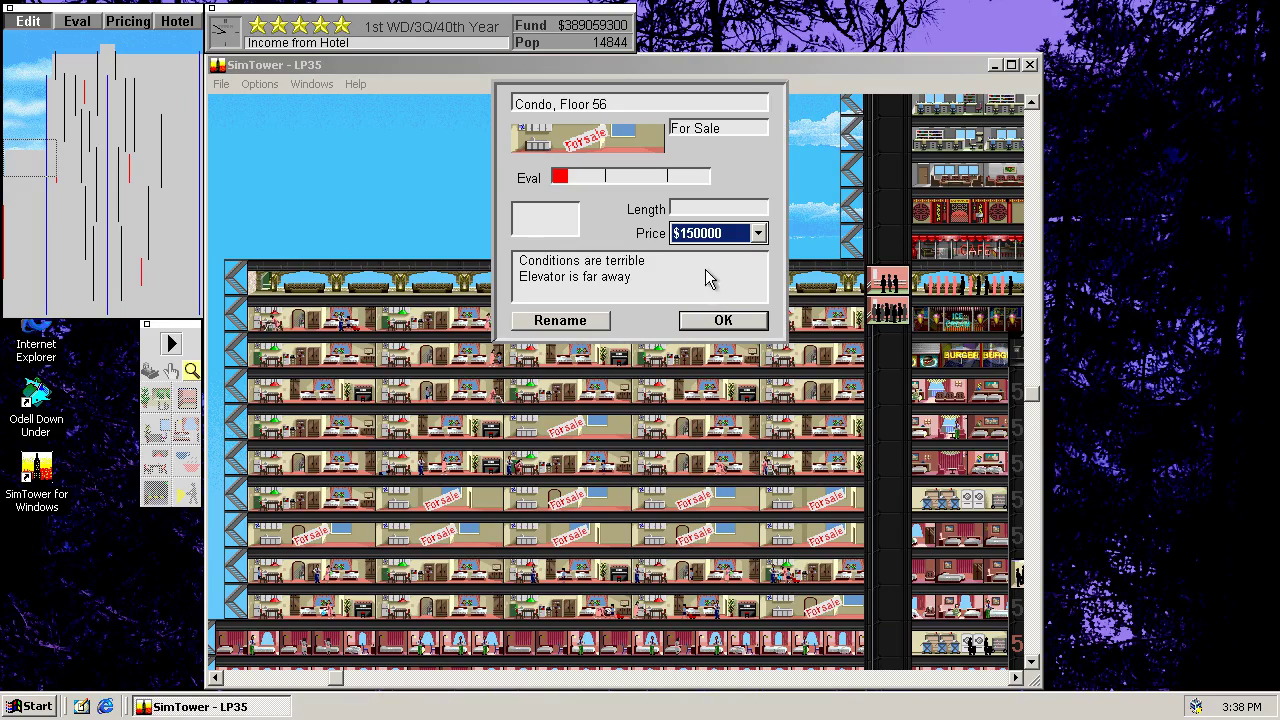
pyautogui.click(716, 320)
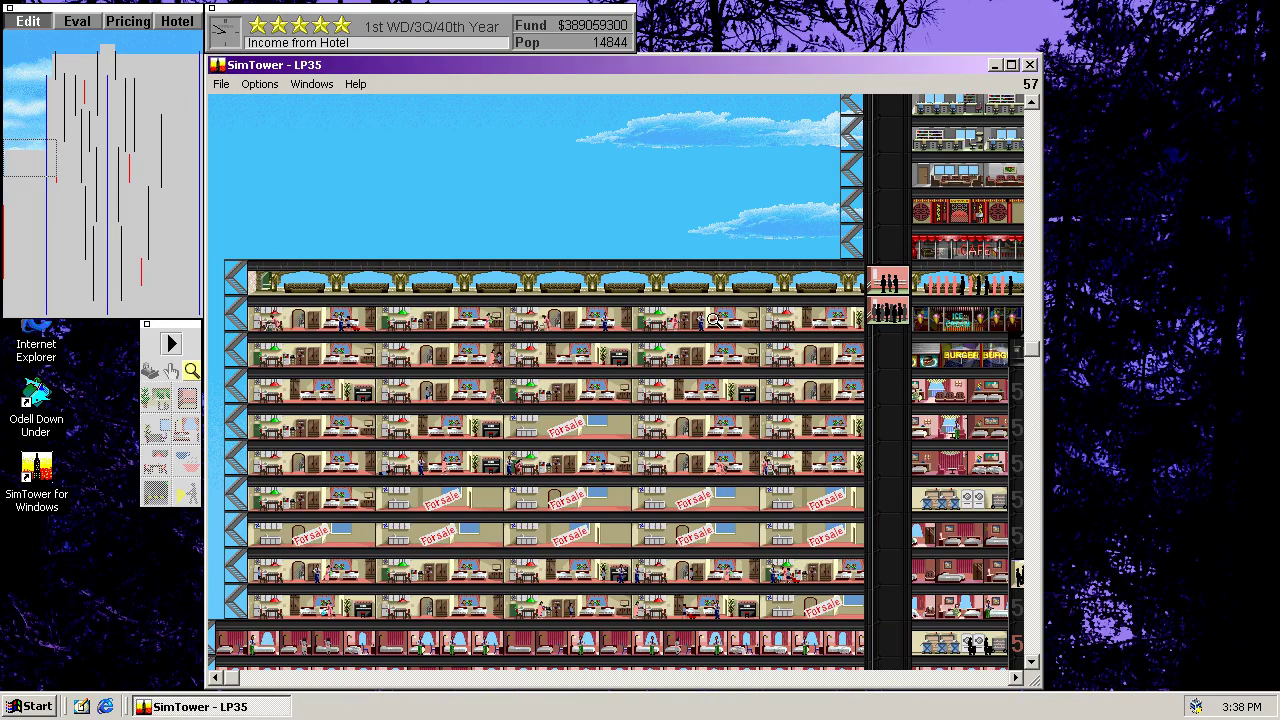
# Step: Lower two floor-54 condos to $40000
pyautogui.click(445, 495)
pyautogui.click(713, 236)
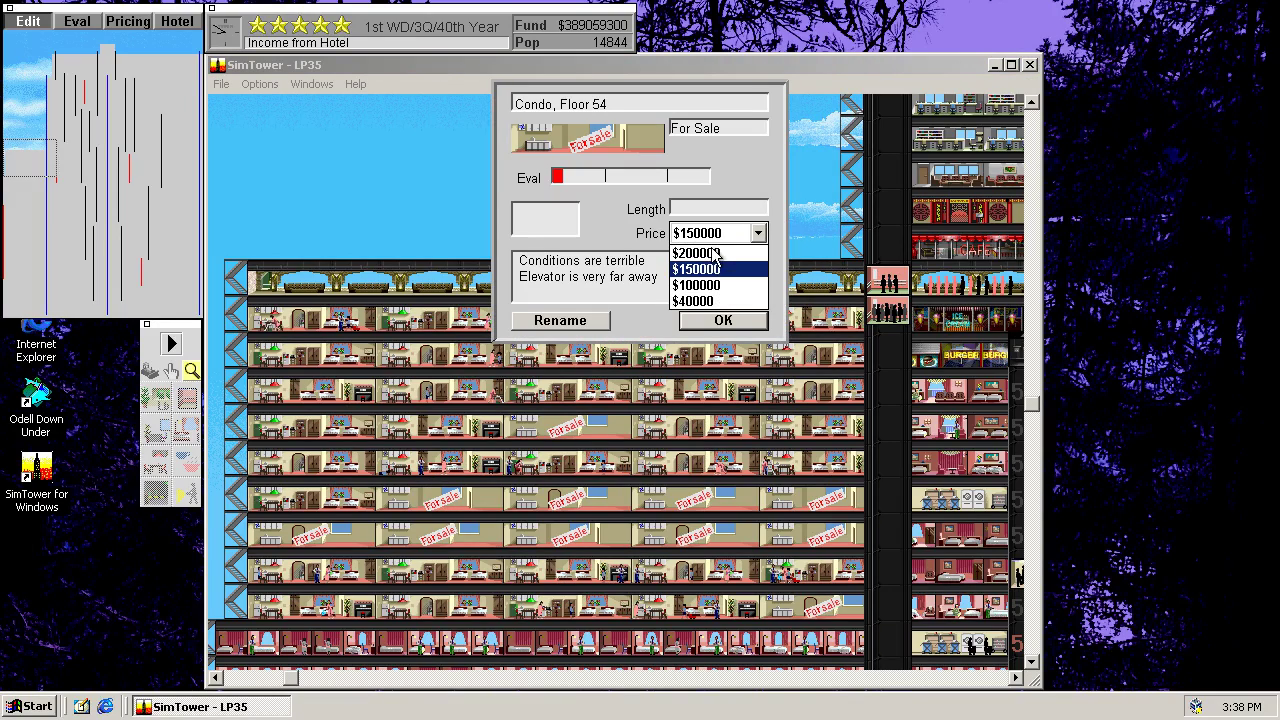
pyautogui.click(697, 301)
pyautogui.click(596, 507)
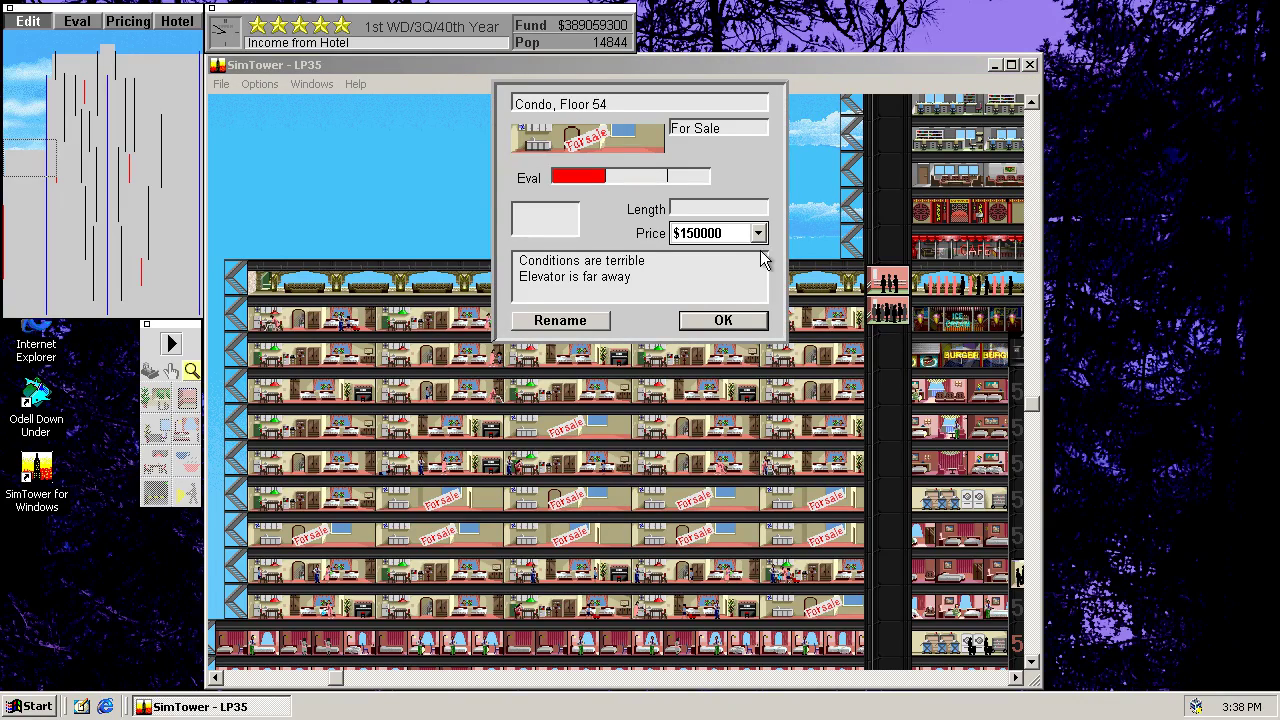
pyautogui.click(758, 236)
pyautogui.click(697, 302)
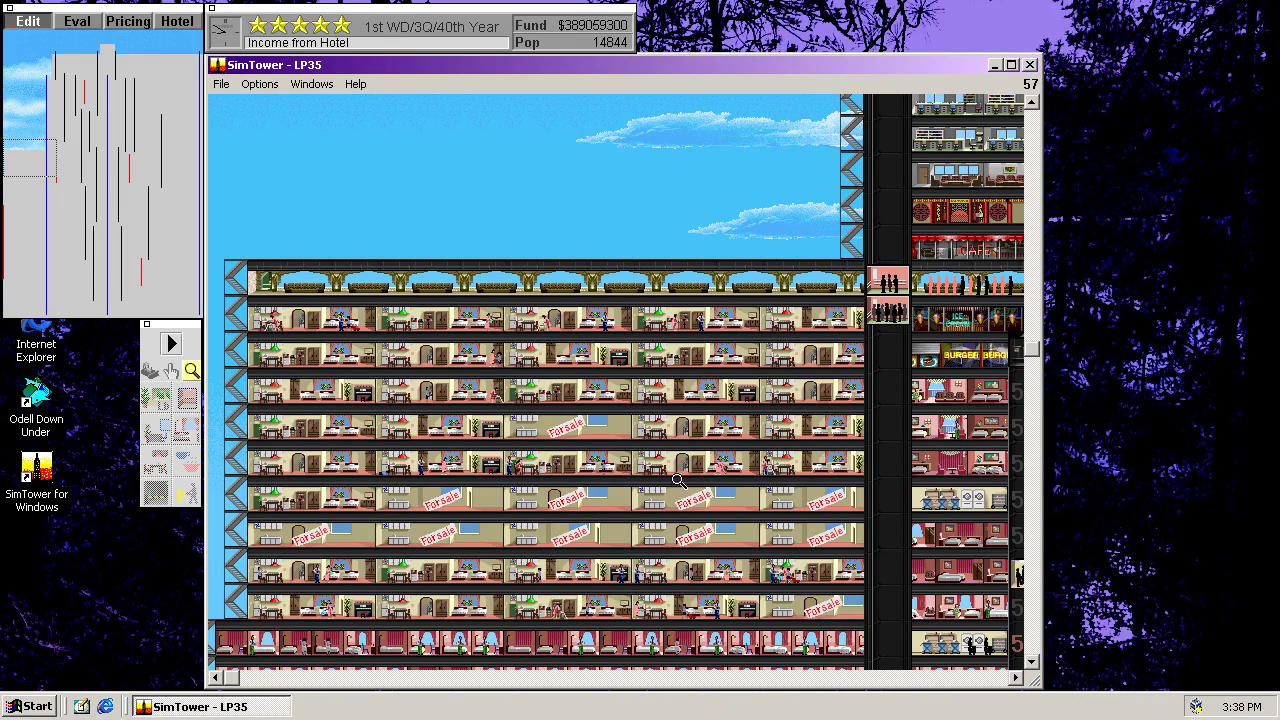
# Step: Lower two more floor-54 condos to $40000
pyautogui.click(677, 495)
pyautogui.click(715, 236)
pyautogui.click(712, 301)
pyautogui.click(716, 326)
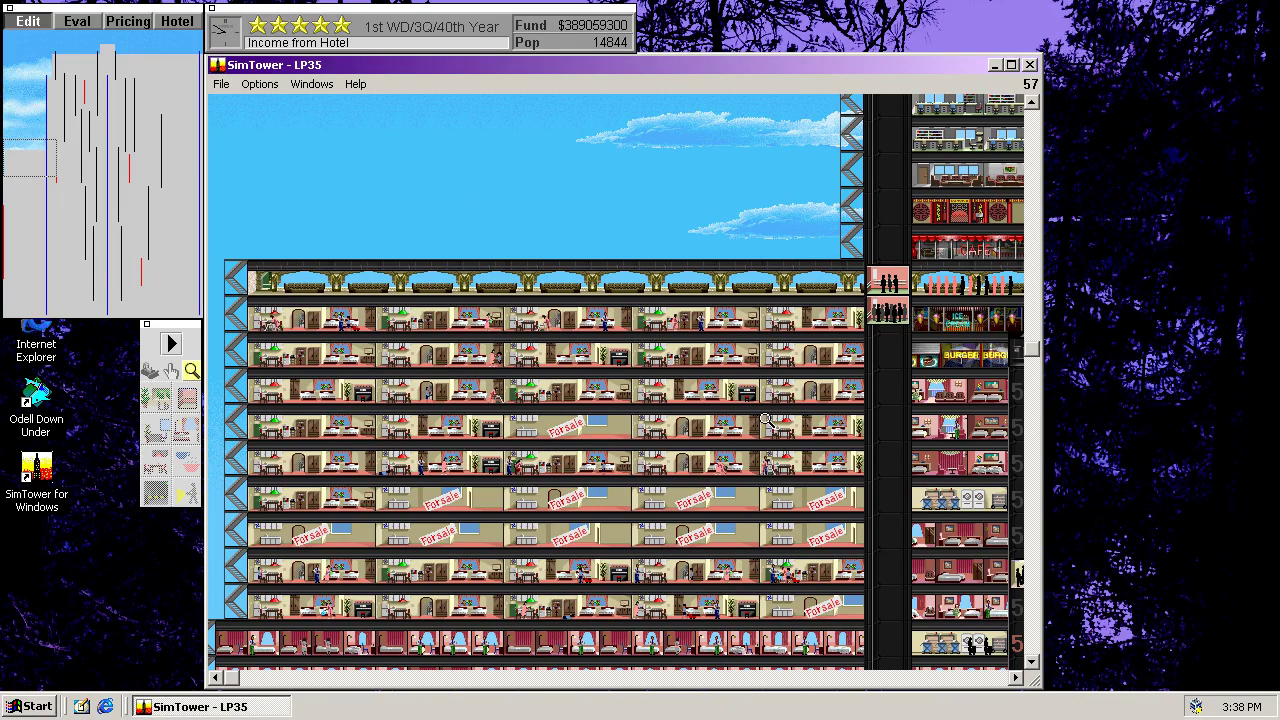
pyautogui.click(806, 500)
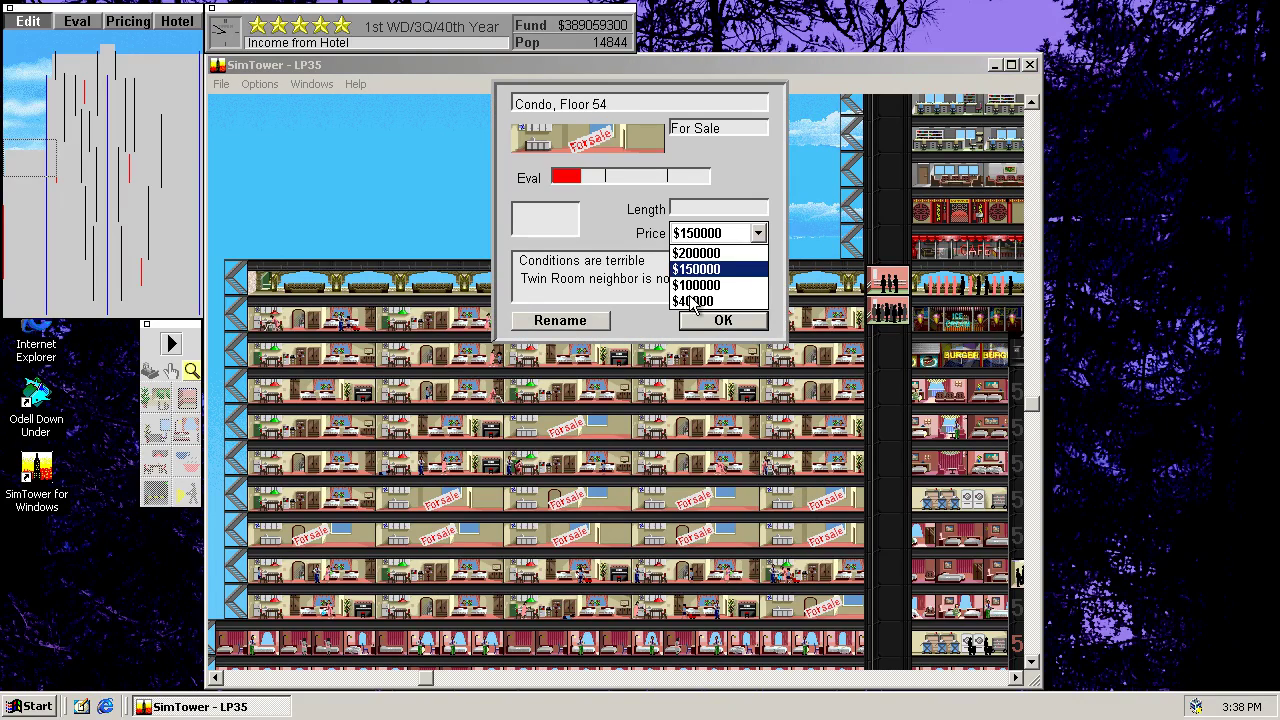
pyautogui.click(695, 301)
pyautogui.click(705, 326)
# Step: Lower three floor-53 condos to $40000
pyautogui.click(337, 535)
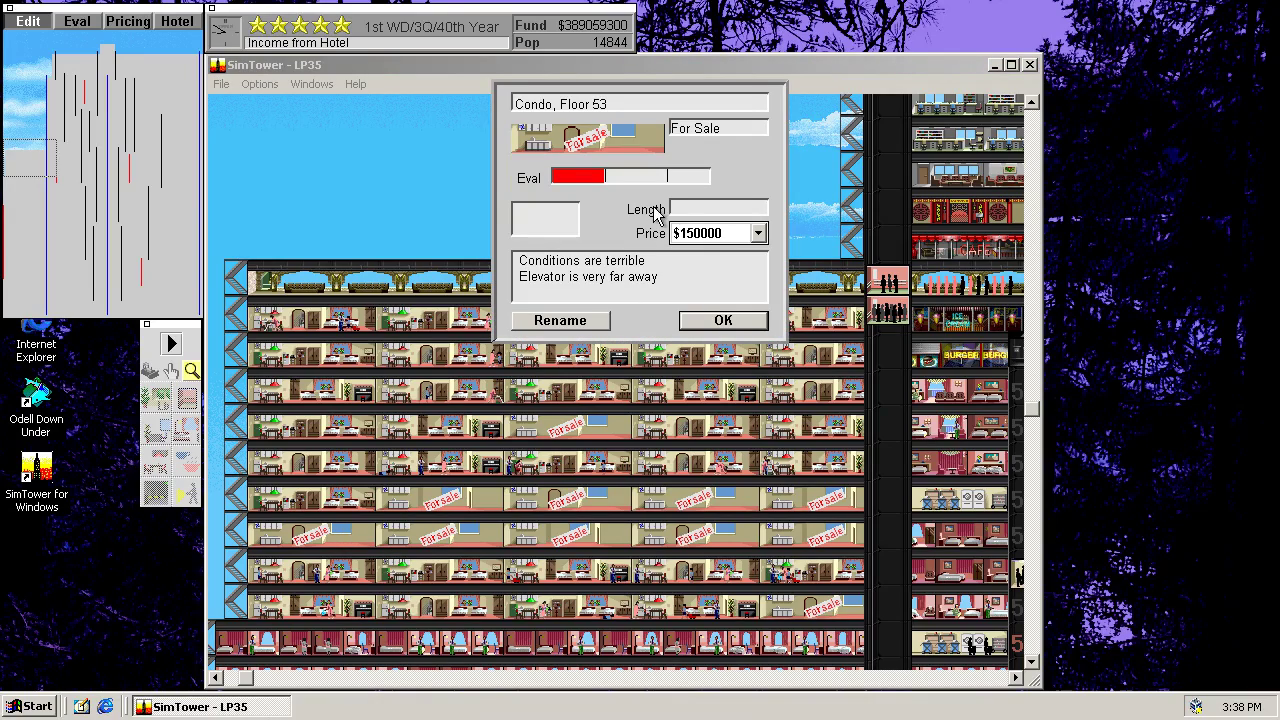
pyautogui.click(699, 303)
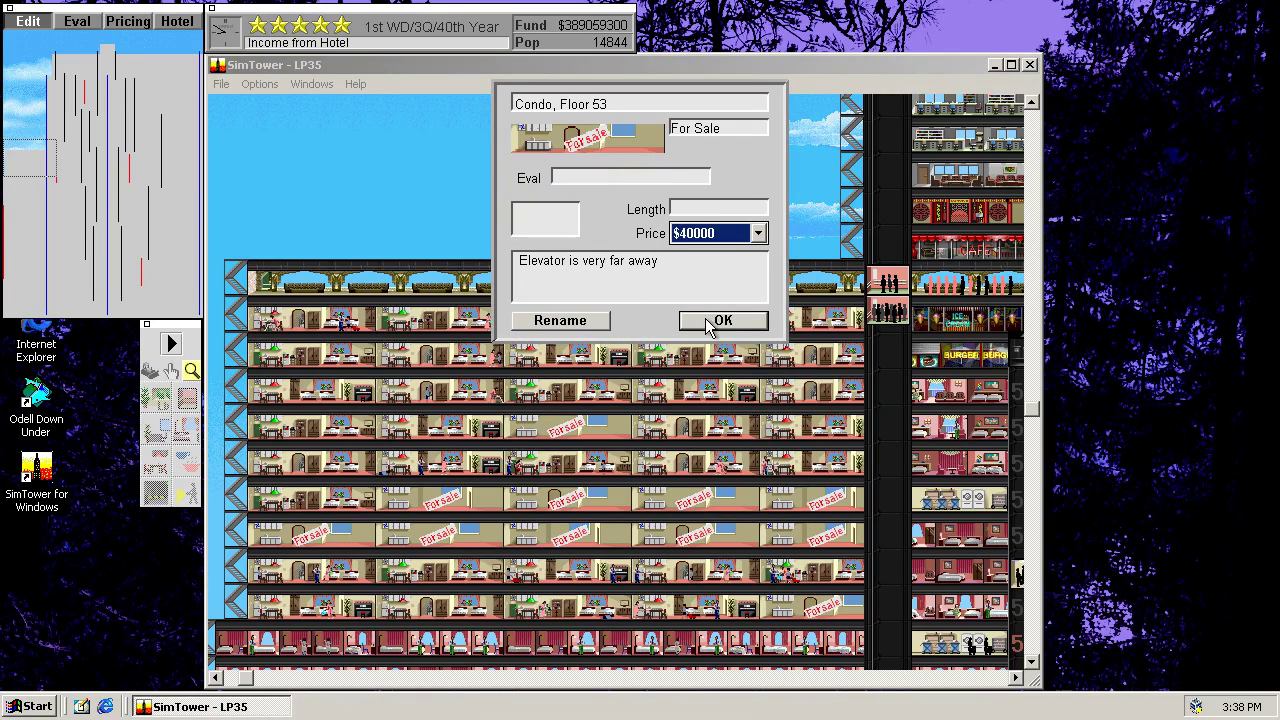
pyautogui.click(709, 324)
pyautogui.click(445, 537)
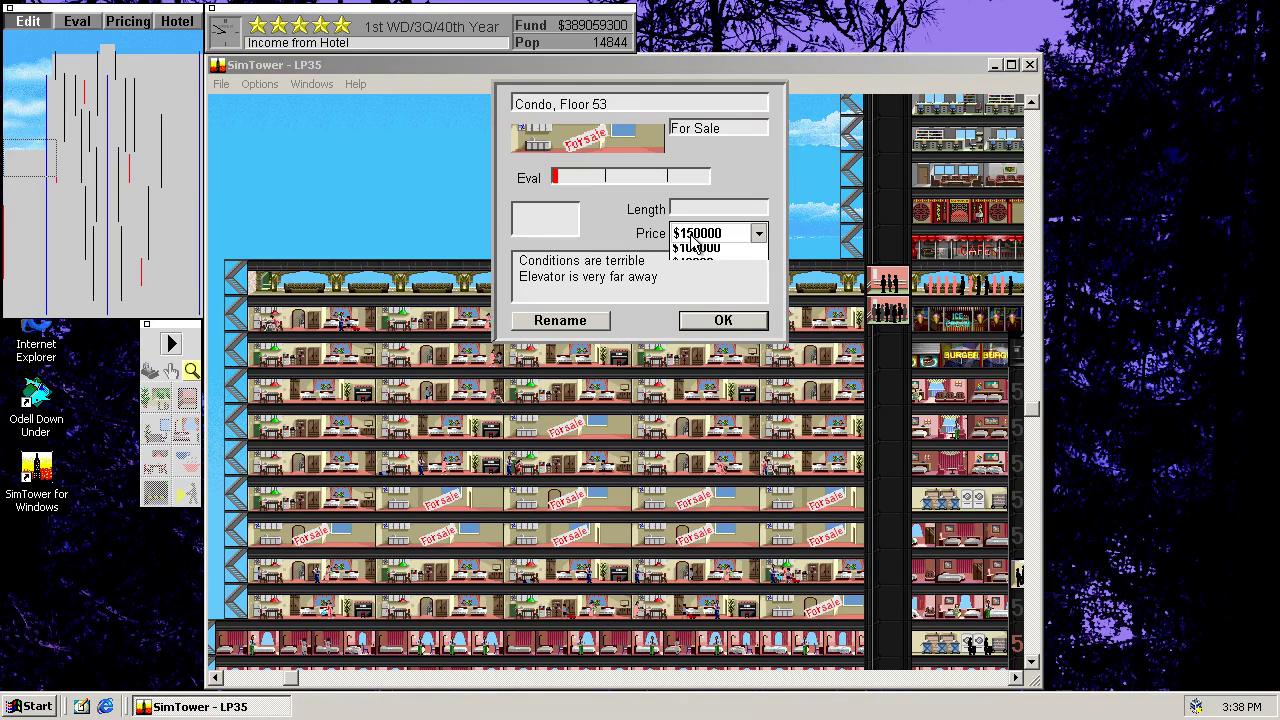
pyautogui.click(688, 302)
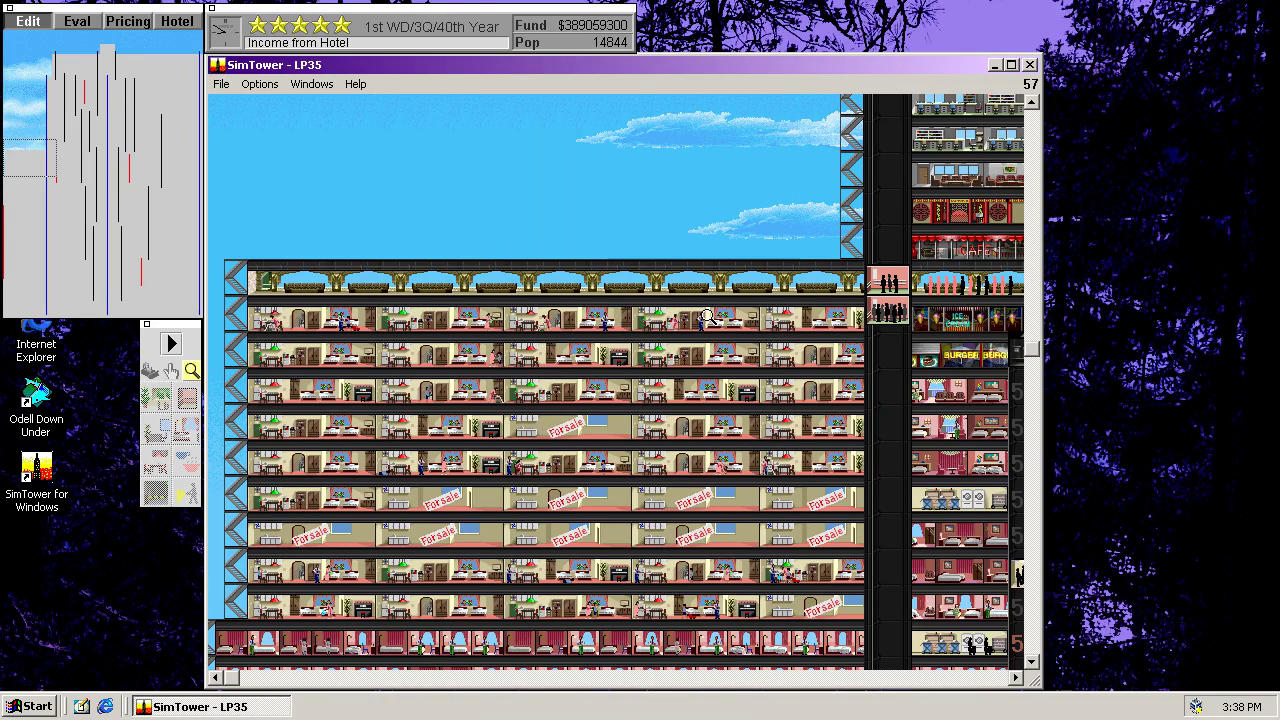
pyautogui.click(575, 533)
pyautogui.click(740, 234)
pyautogui.click(688, 302)
pyautogui.click(723, 320)
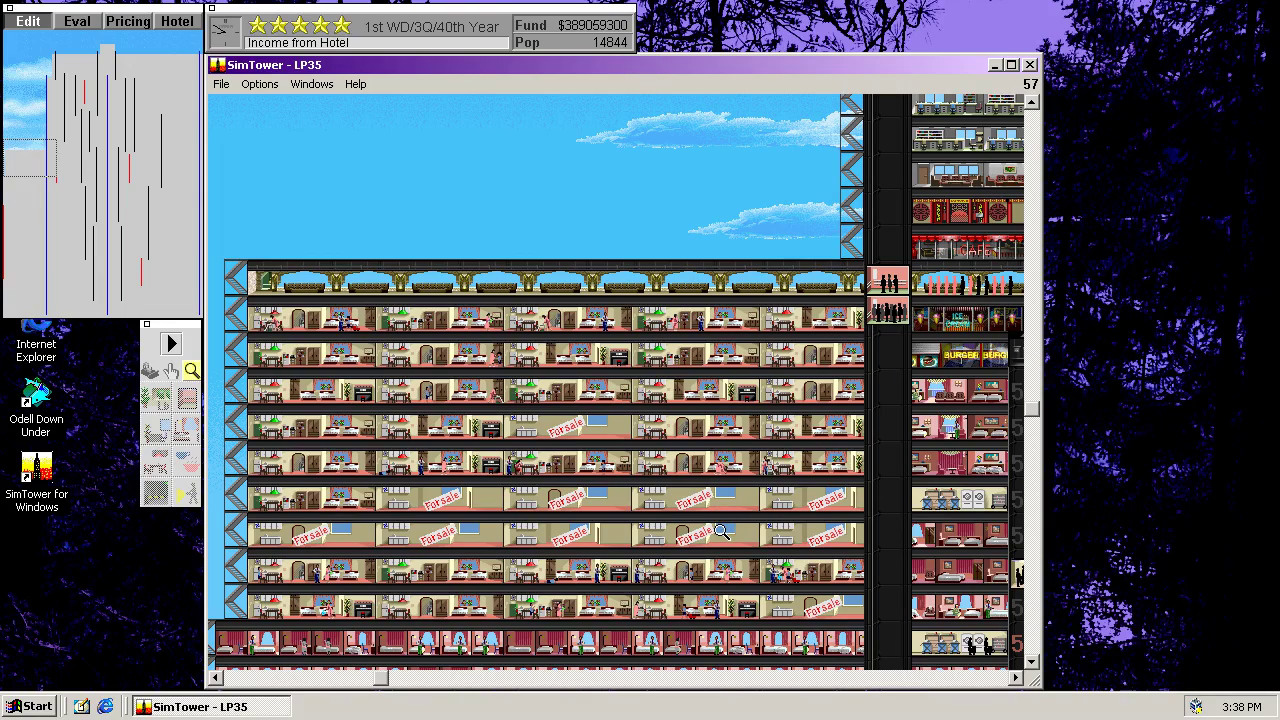
# Step: Lower the remaining two floor-53 condos to $40000
pyautogui.click(722, 532)
pyautogui.click(740, 233)
pyautogui.click(700, 300)
pyautogui.click(723, 320)
pyautogui.click(818, 540)
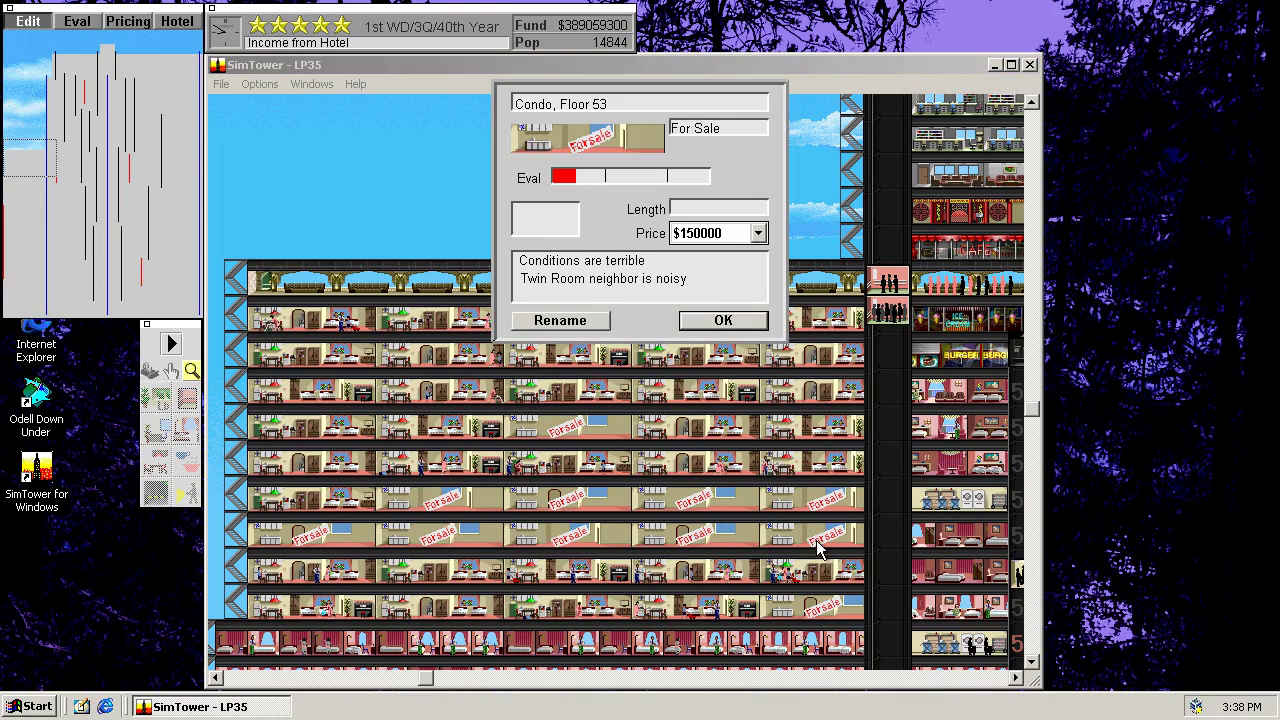
pyautogui.click(722, 236)
pyautogui.click(697, 301)
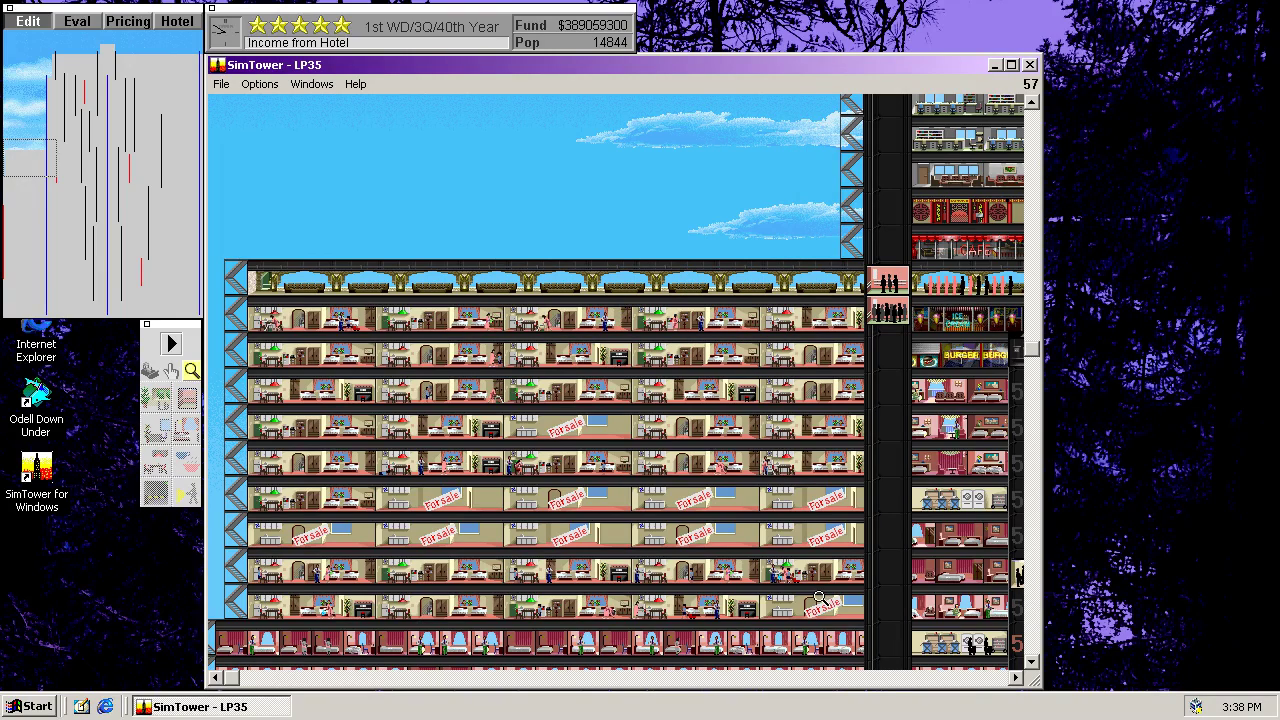
# Step: Set the floor-51 condo to $40000 and resume the simulation
pyautogui.click(818, 603)
pyautogui.click(683, 232)
pyautogui.click(692, 300)
pyautogui.click(168, 352)
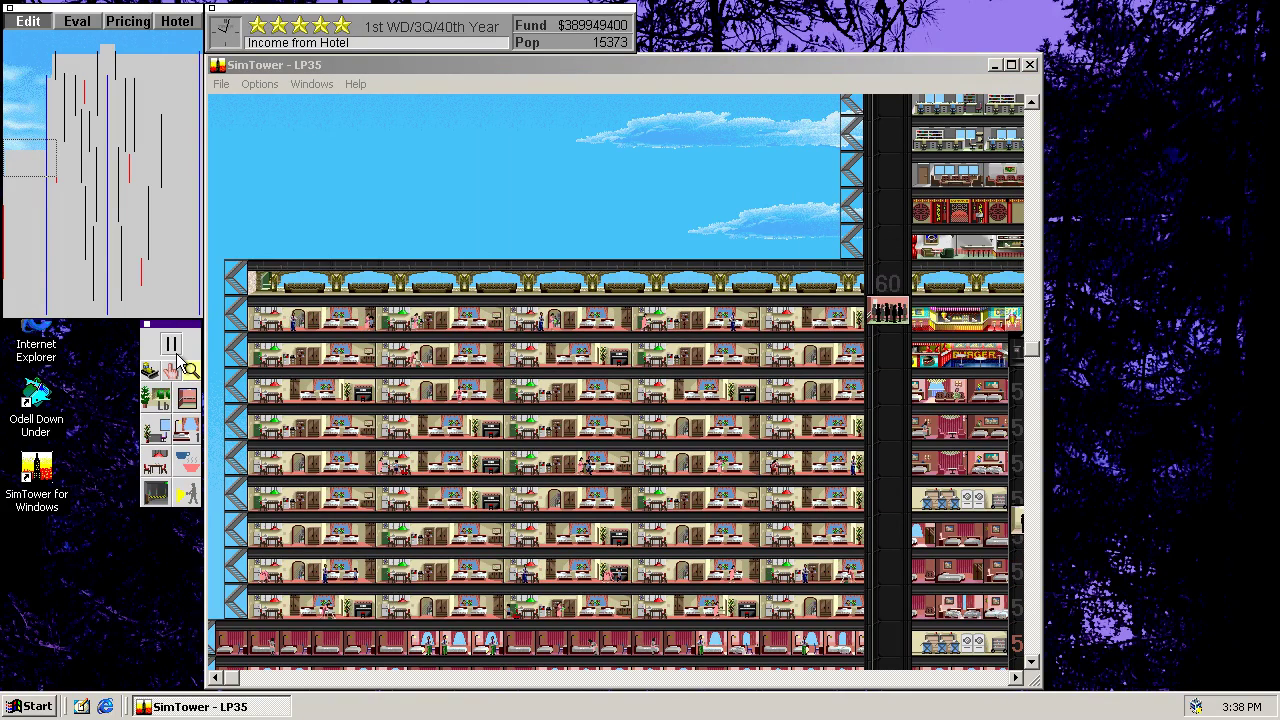
pyautogui.click(76, 23)
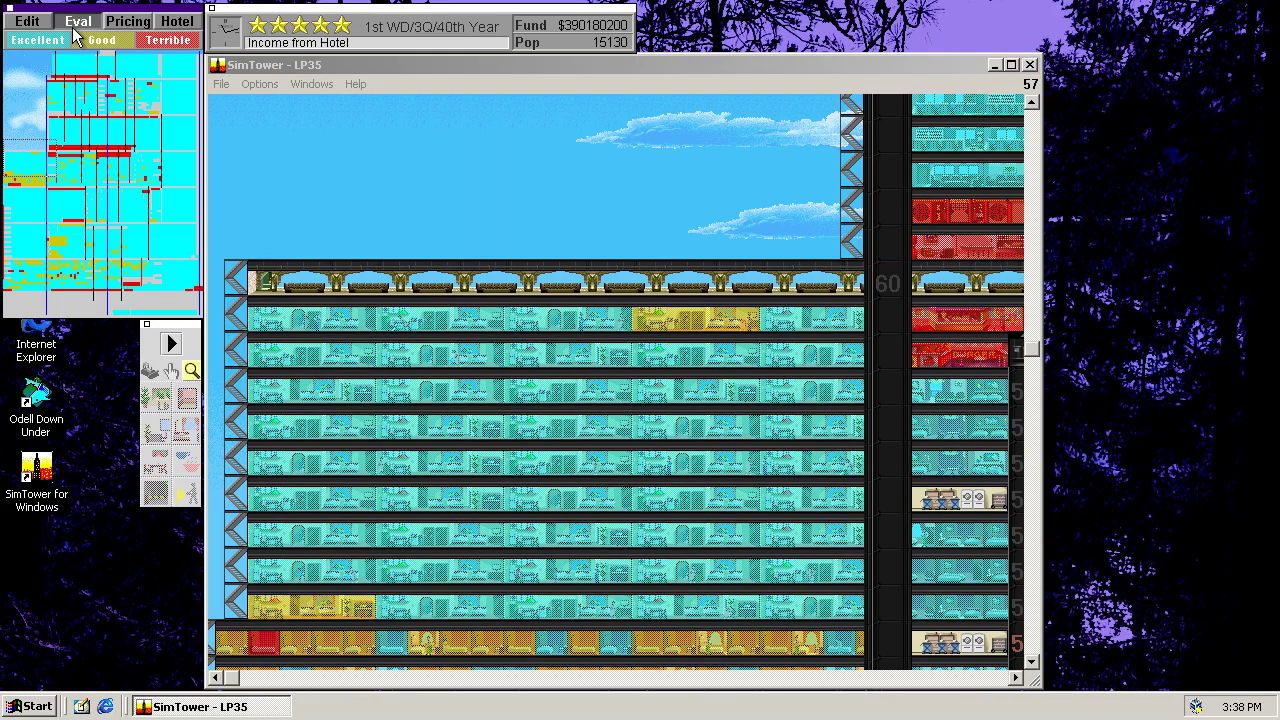
pyautogui.click(696, 322)
pyautogui.click(696, 322)
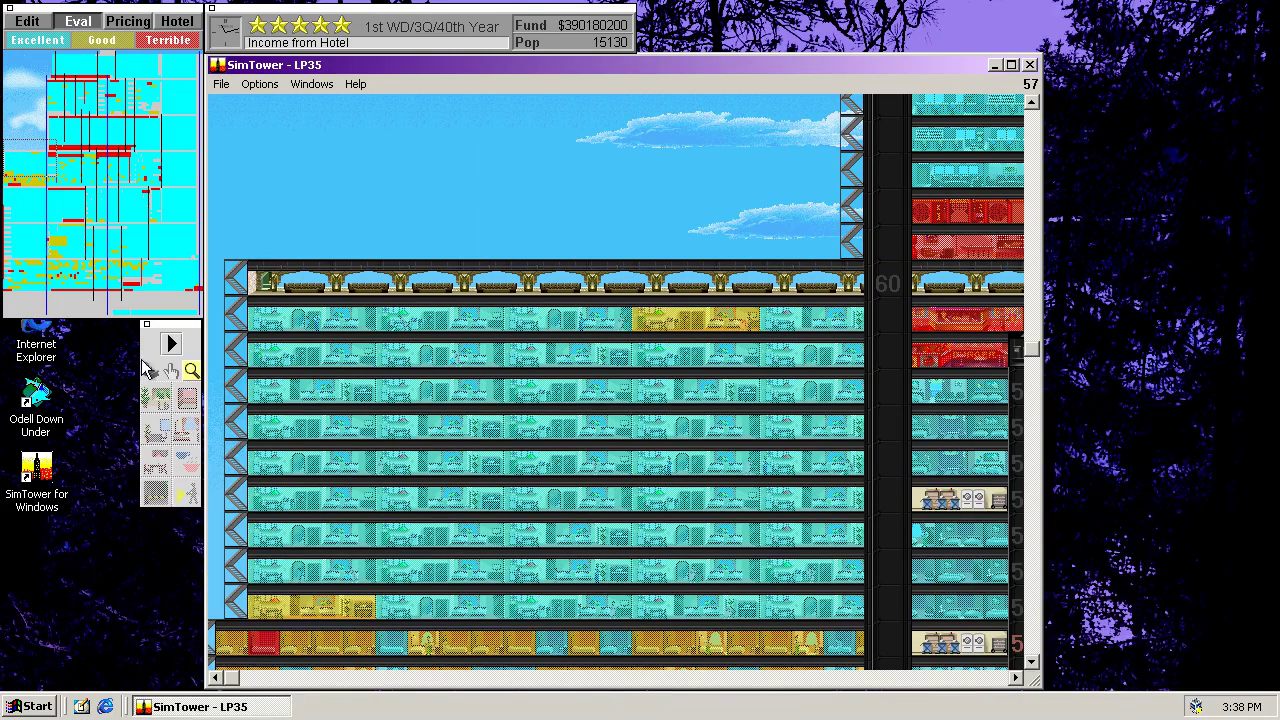
pyautogui.click(171, 343)
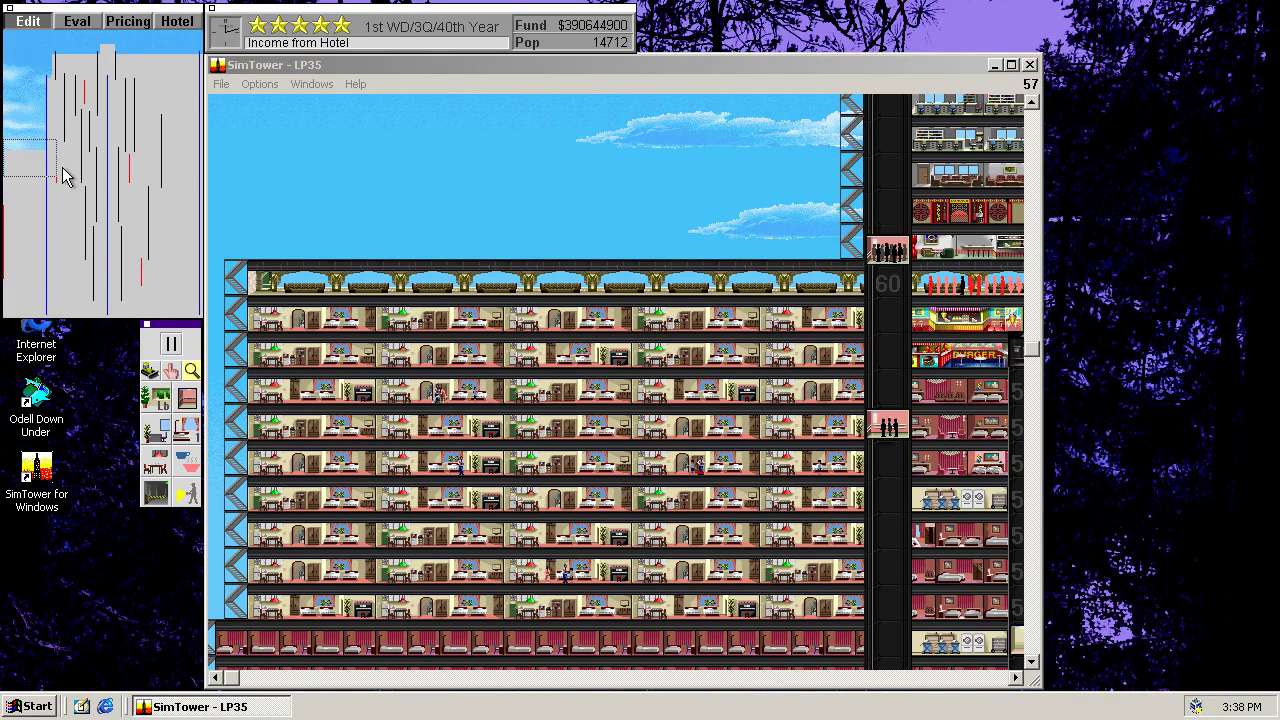
pyautogui.click(35, 143)
pyautogui.moveTo(35, 143)
pyautogui.mouseDown()
pyautogui.moveTo(14, 157)
pyautogui.moveTo(20, 243)
pyautogui.mouseUp()
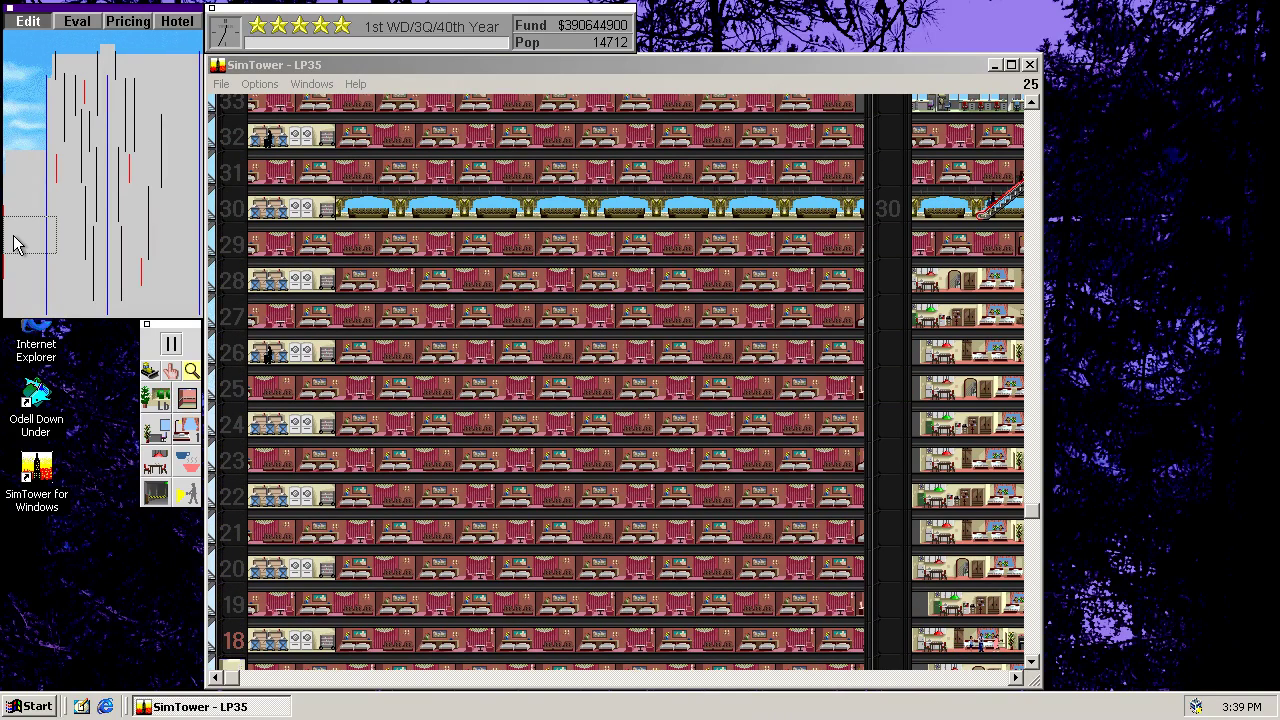
pyautogui.moveTo(16, 244); pyautogui.dragTo(14, 277)
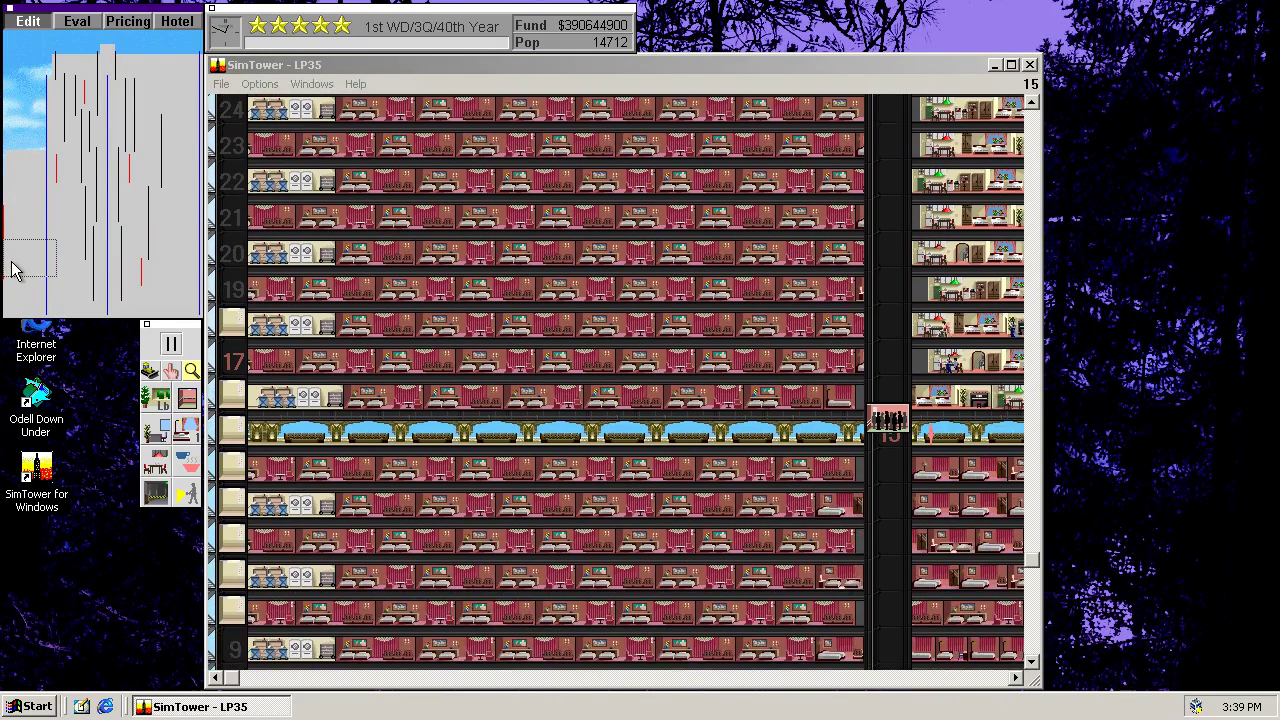
pyautogui.moveTo(14, 277)
pyautogui.mouseDown()
pyautogui.moveTo(7, 195)
pyautogui.moveTo(8, 283)
pyautogui.mouseUp()
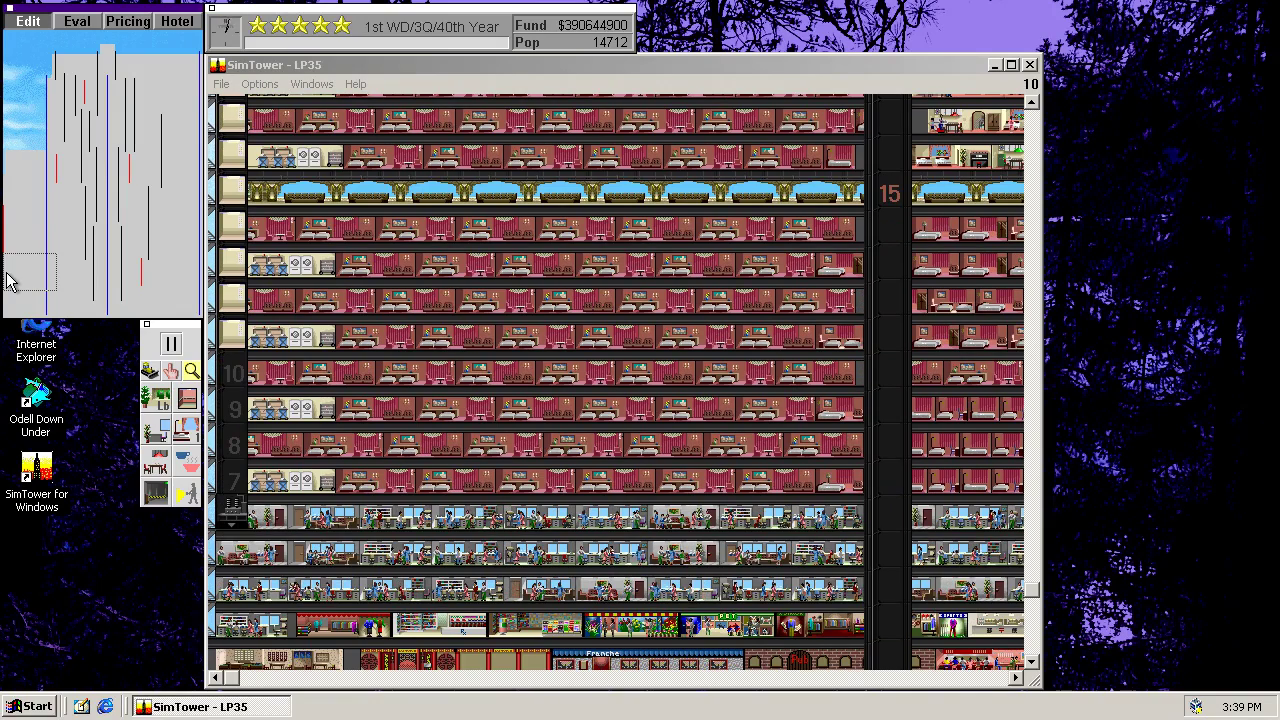
pyautogui.click(150, 370)
pyautogui.click(888, 478)
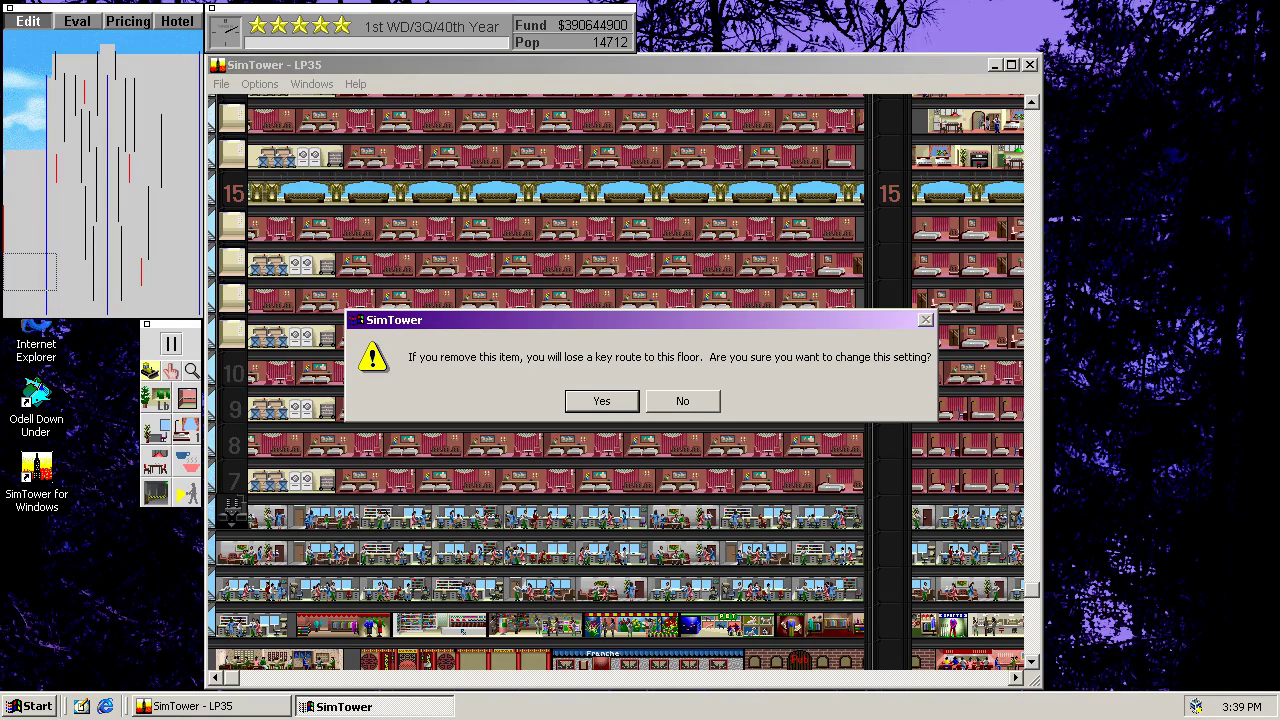
pyautogui.click(705, 410)
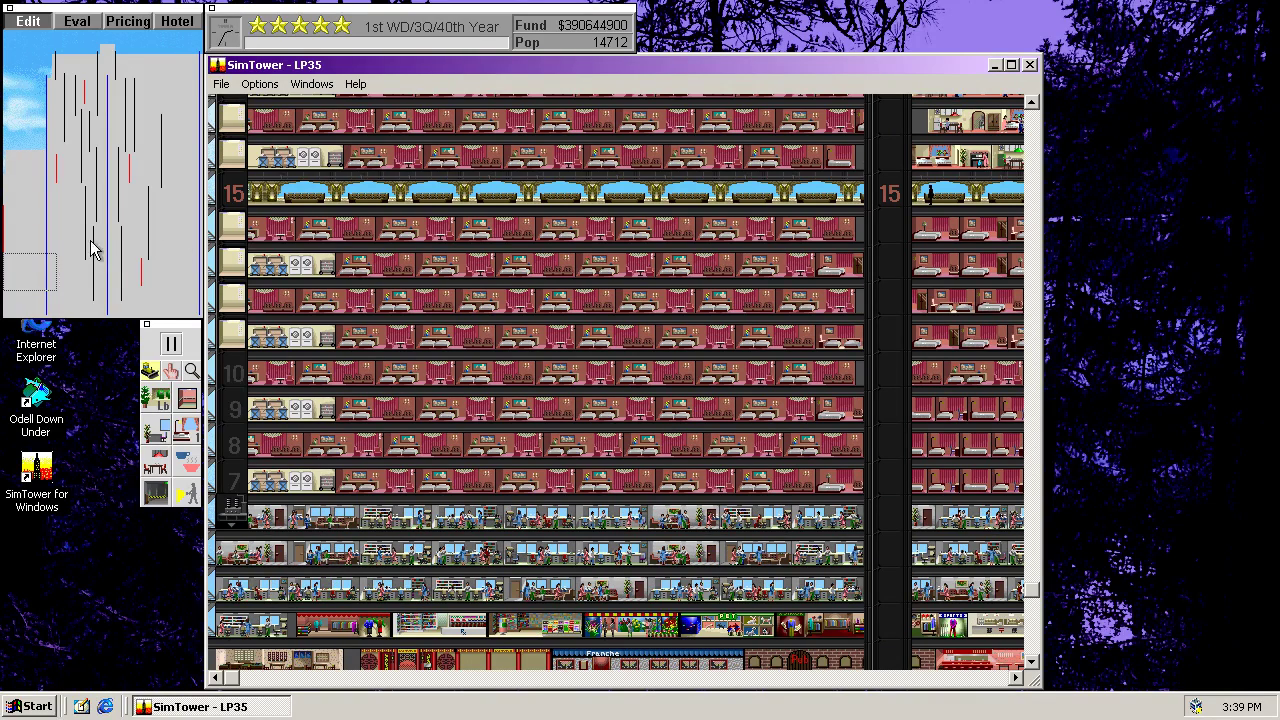
pyautogui.click(15, 230)
pyautogui.moveTo(15, 230); pyautogui.dragTo(28, 245)
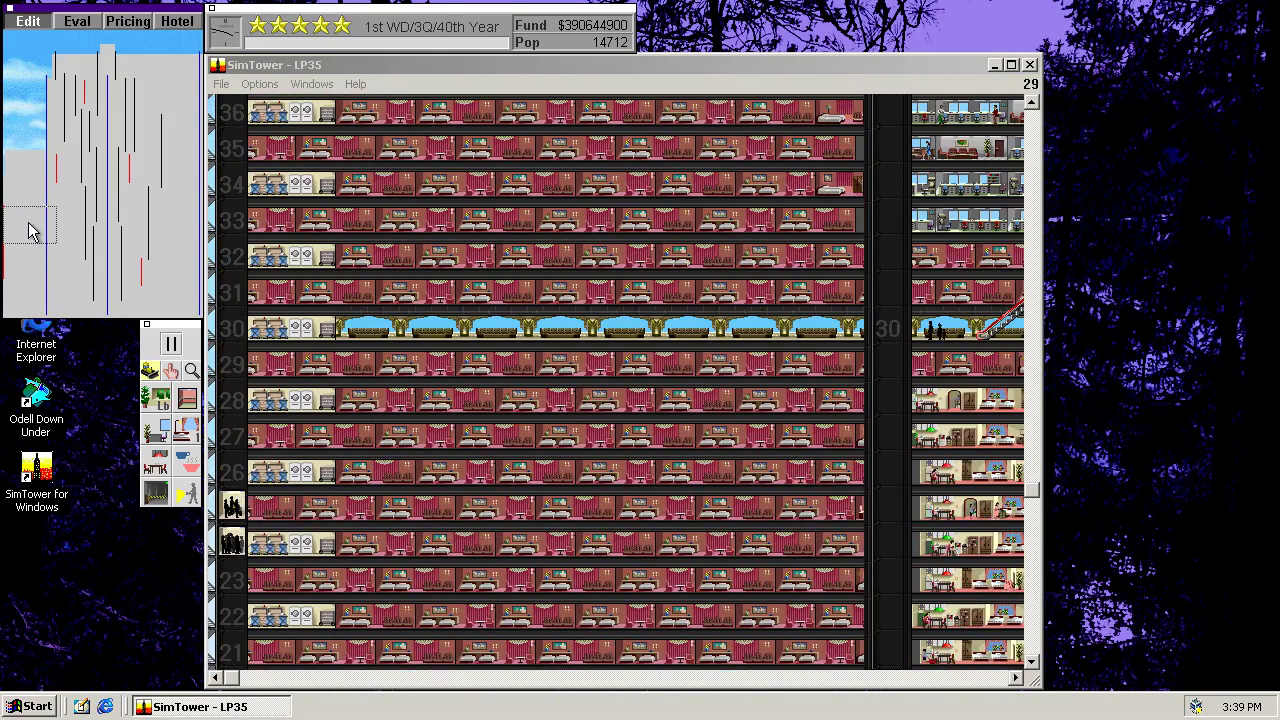
pyautogui.moveTo(28, 245); pyautogui.dragTo(30, 228)
pyautogui.click(260, 84)
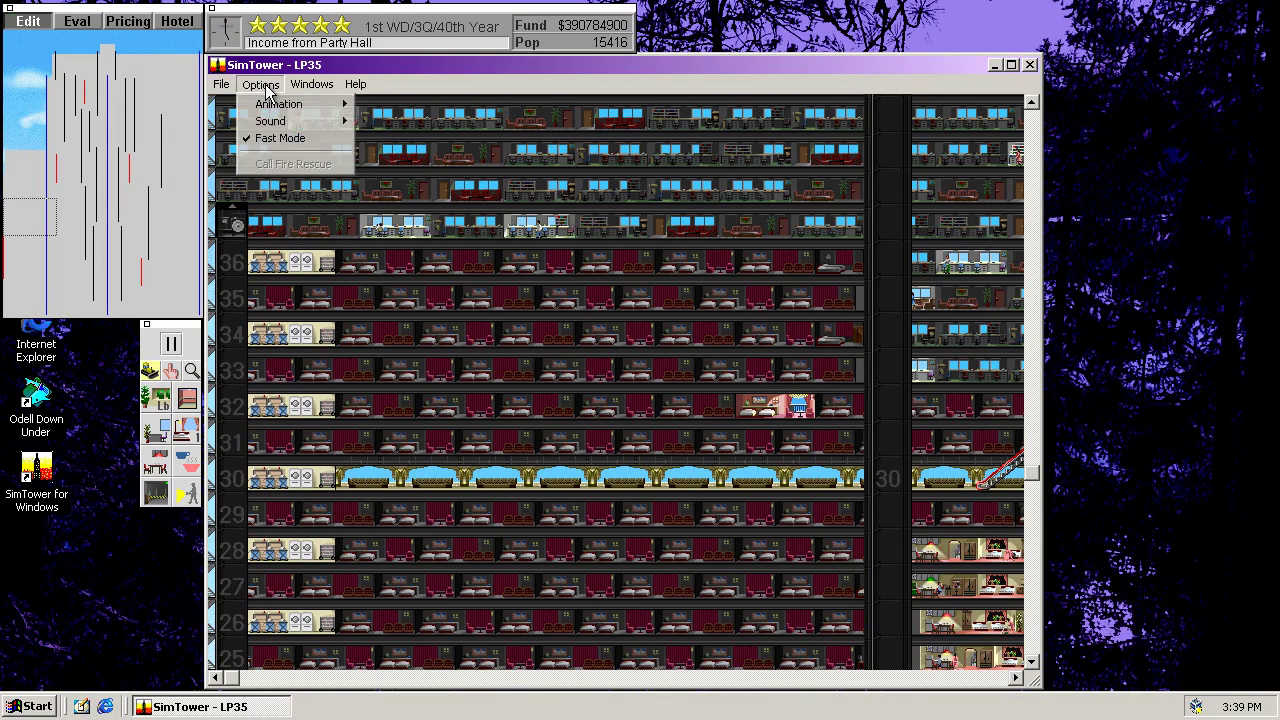
pyautogui.click(280, 138)
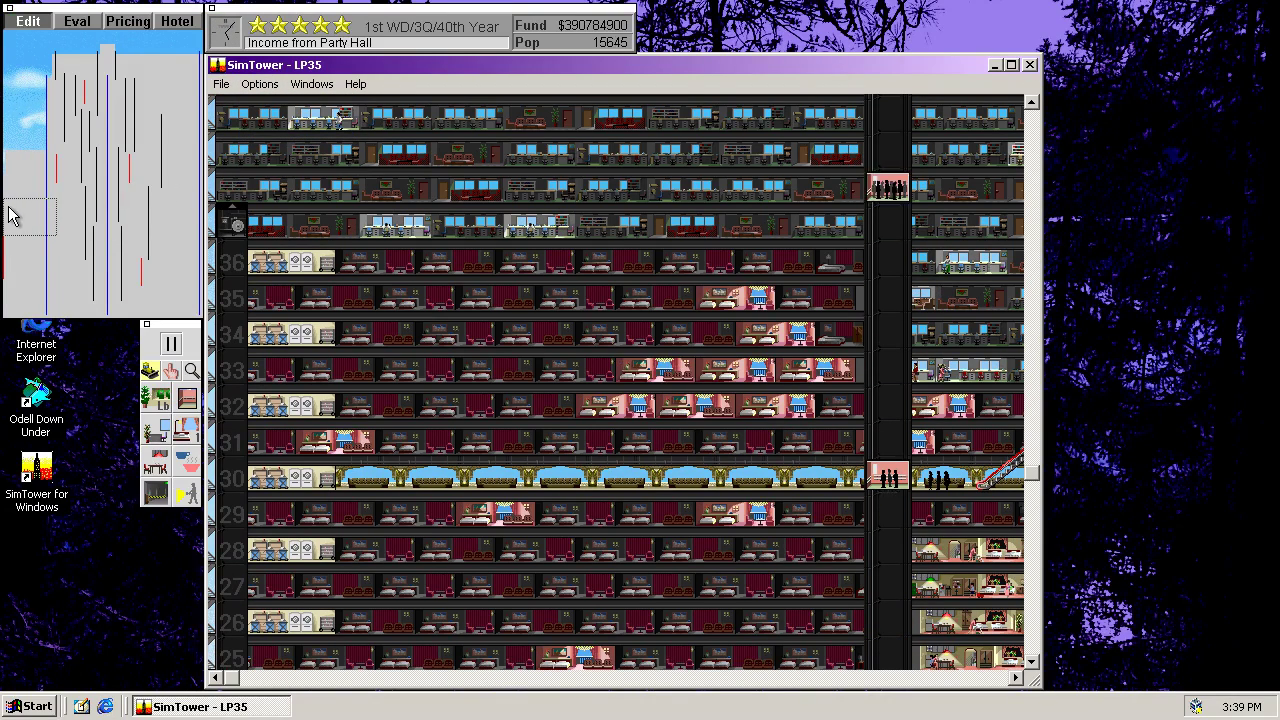
pyautogui.moveTo(14, 218)
pyautogui.mouseDown()
pyautogui.moveTo(14, 286)
pyautogui.moveTo(57, 311)
pyautogui.mouseUp()
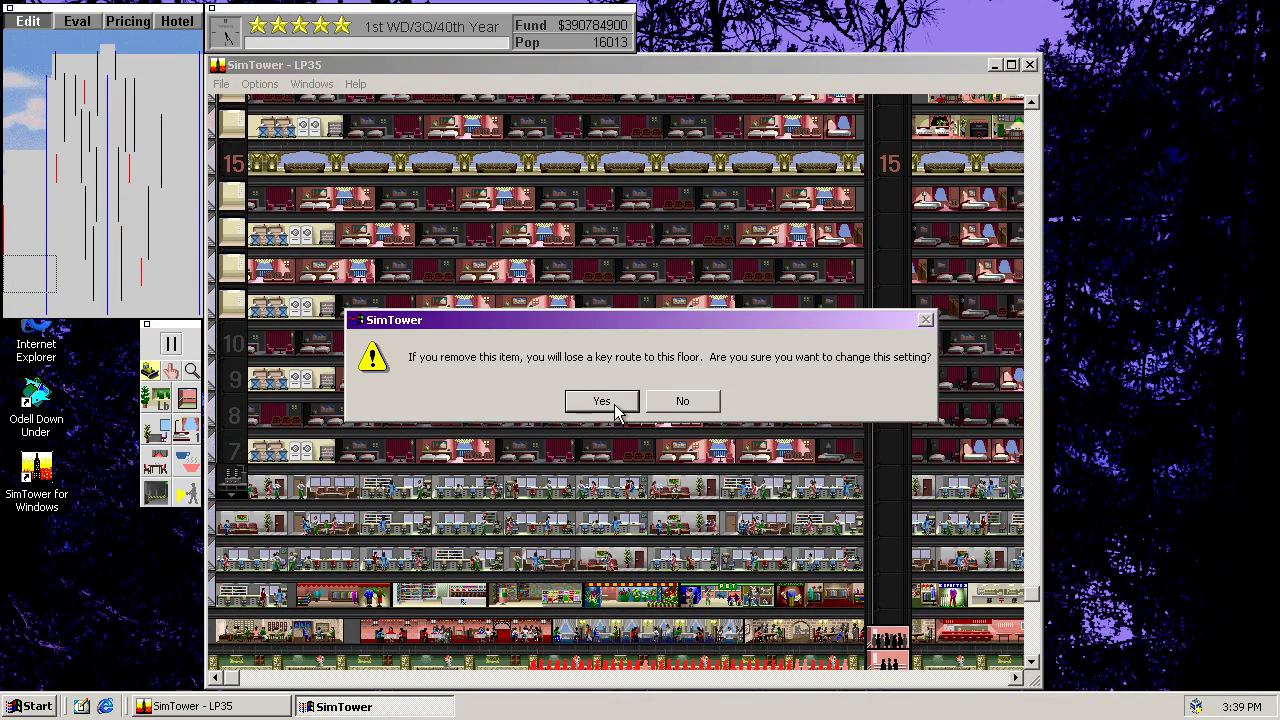
# Step: Remove the left-side route and build a service elevator shaft up to floor 33
pyautogui.click(601, 401)
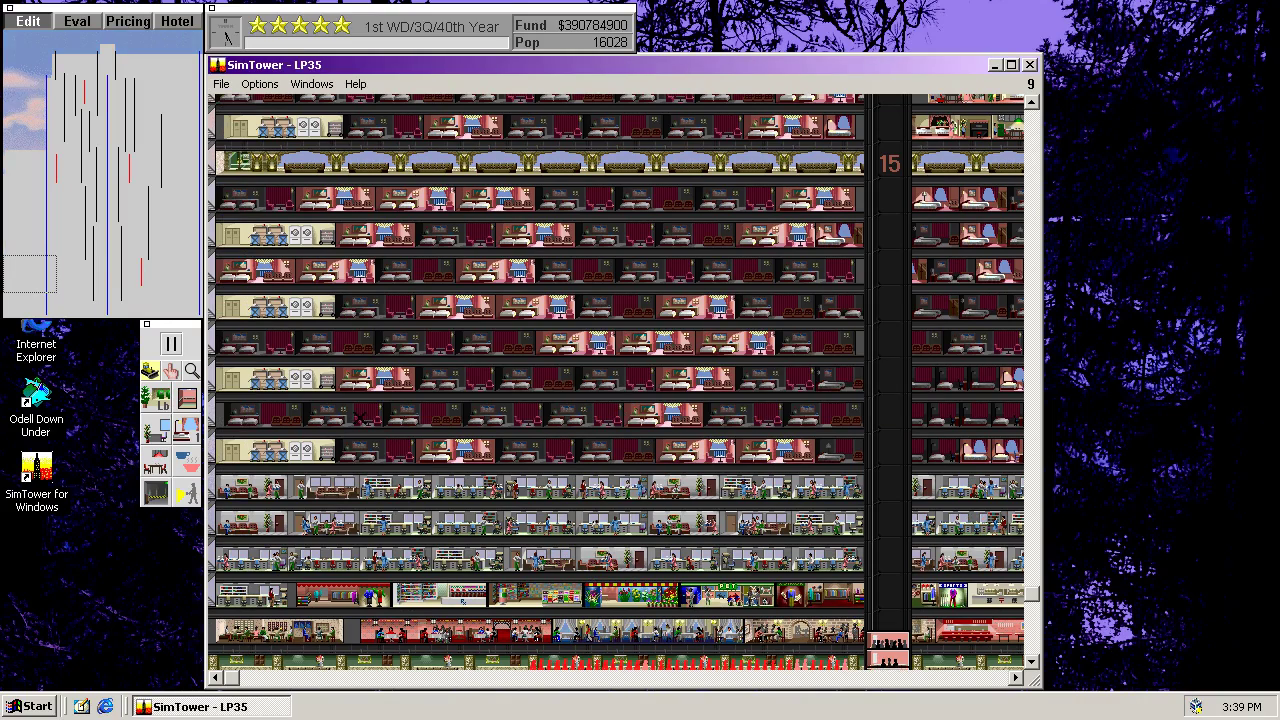
pyautogui.click(186, 398)
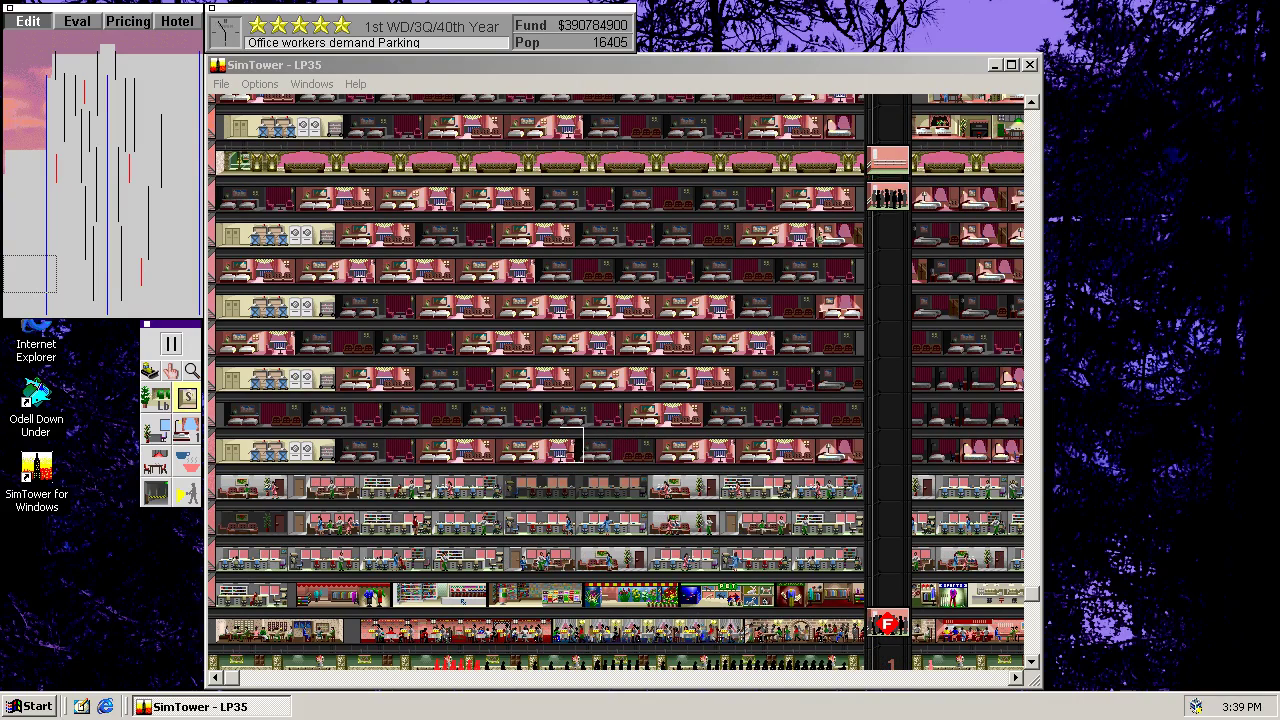
pyautogui.click(556, 440)
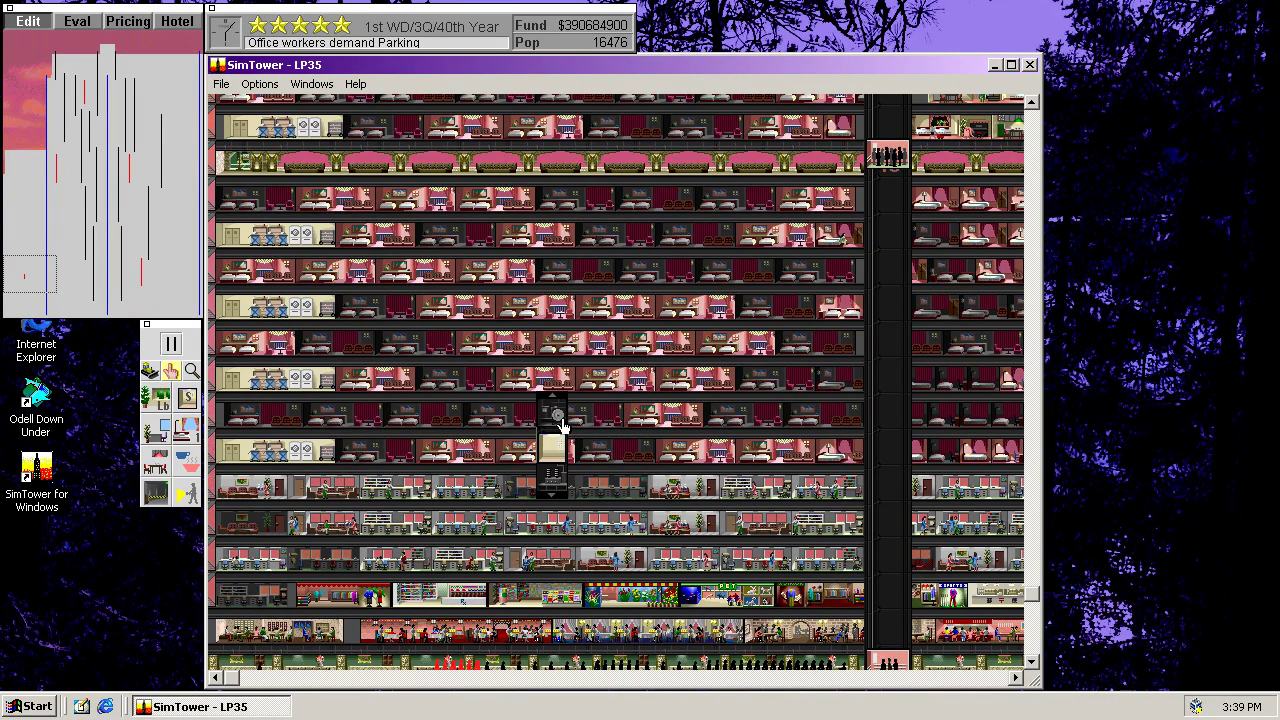
pyautogui.moveTo(561, 425); pyautogui.dragTo(562, 196)
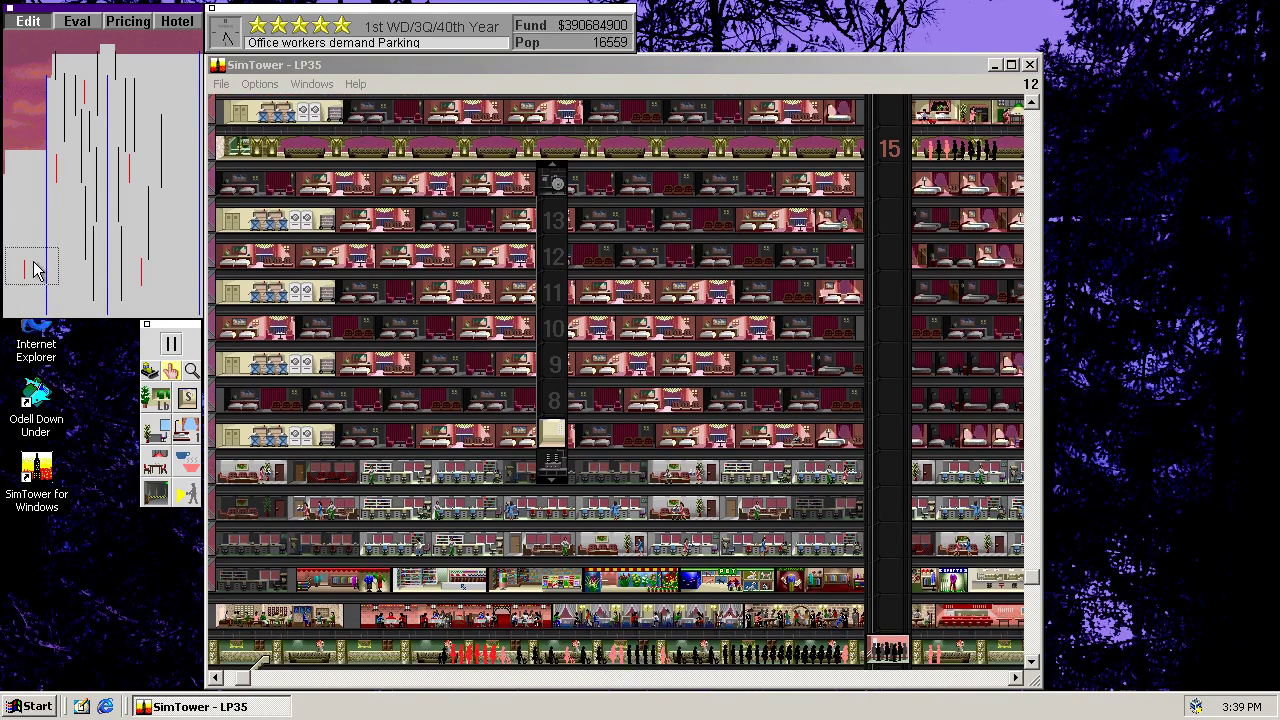
pyautogui.moveTo(18, 265); pyautogui.dragTo(29, 255)
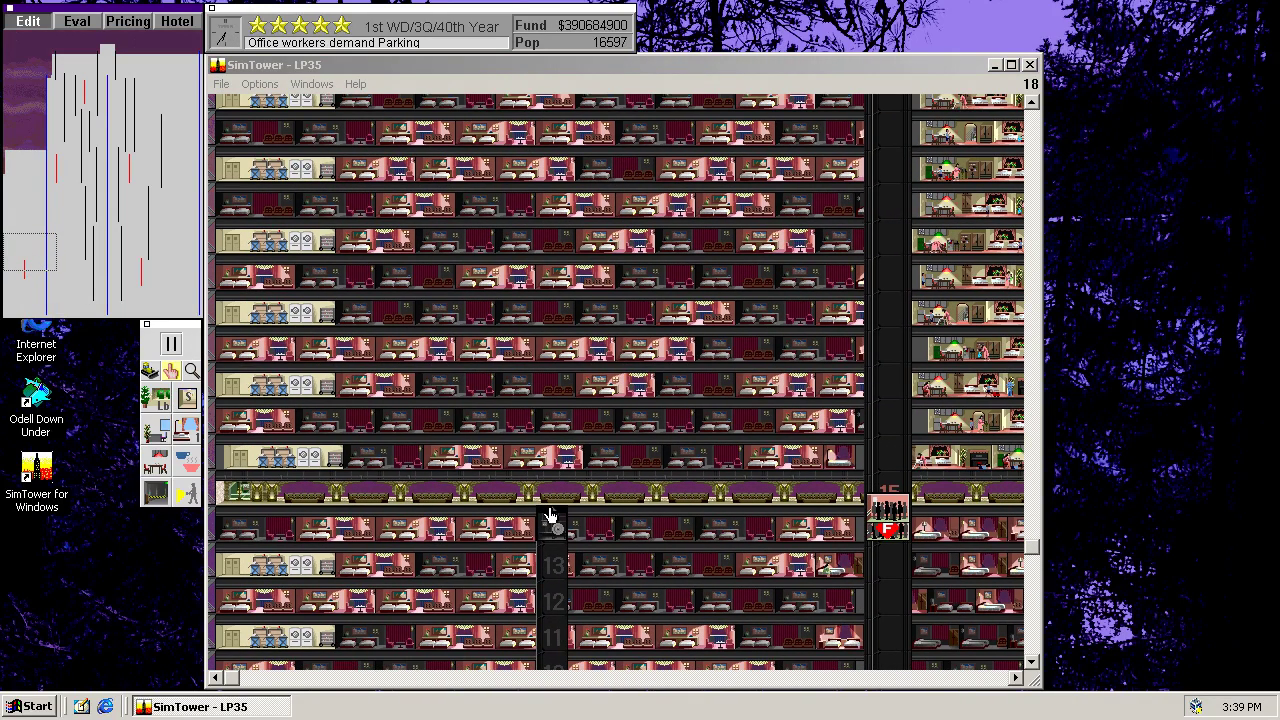
pyautogui.moveTo(552, 520)
pyautogui.mouseDown()
pyautogui.moveTo(551, 305)
pyautogui.moveTo(531, 170)
pyautogui.mouseUp()
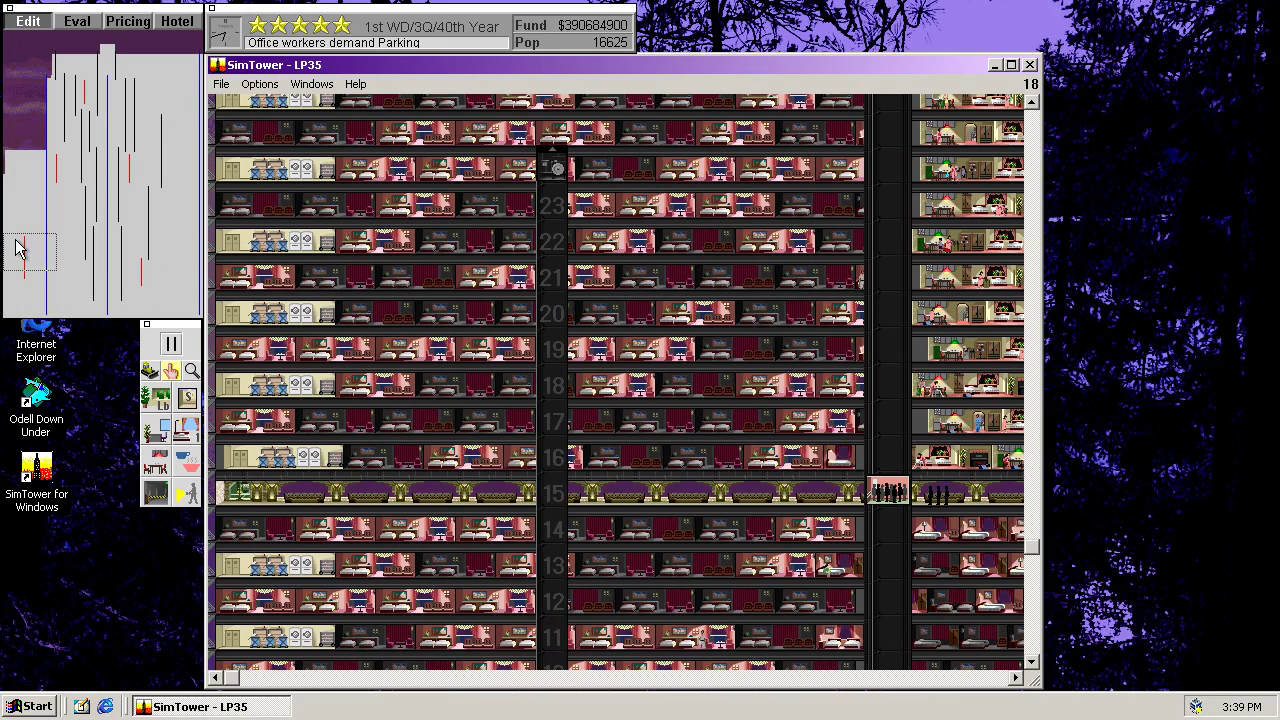
pyautogui.moveTo(20, 249); pyautogui.dragTo(24, 234)
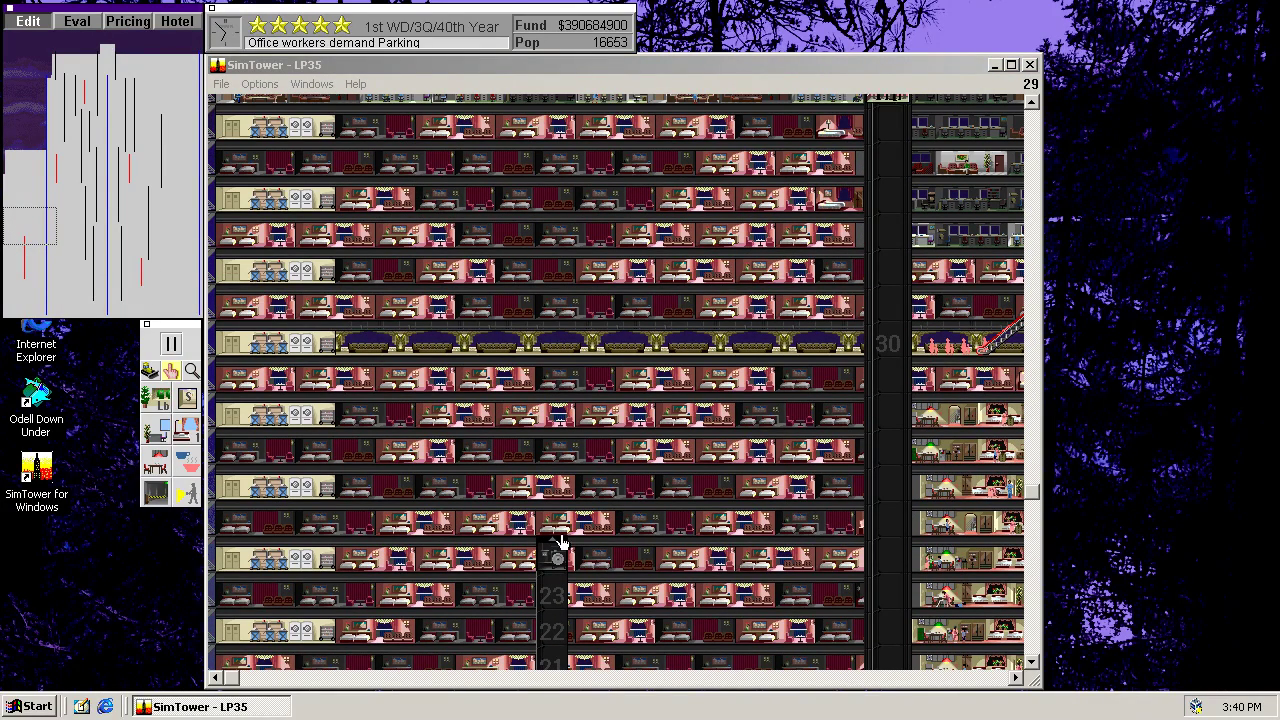
pyautogui.moveTo(561, 541); pyautogui.dragTo(524, 277)
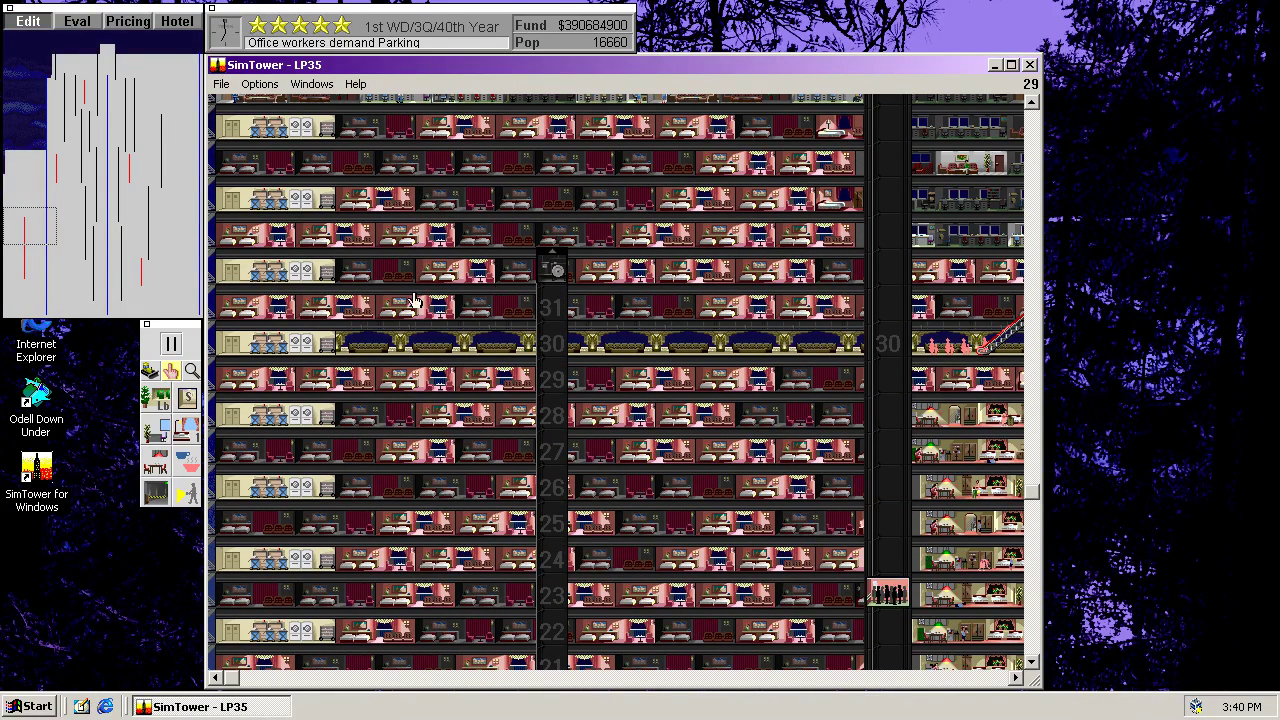
pyautogui.moveTo(5, 233); pyautogui.dragTo(17, 212)
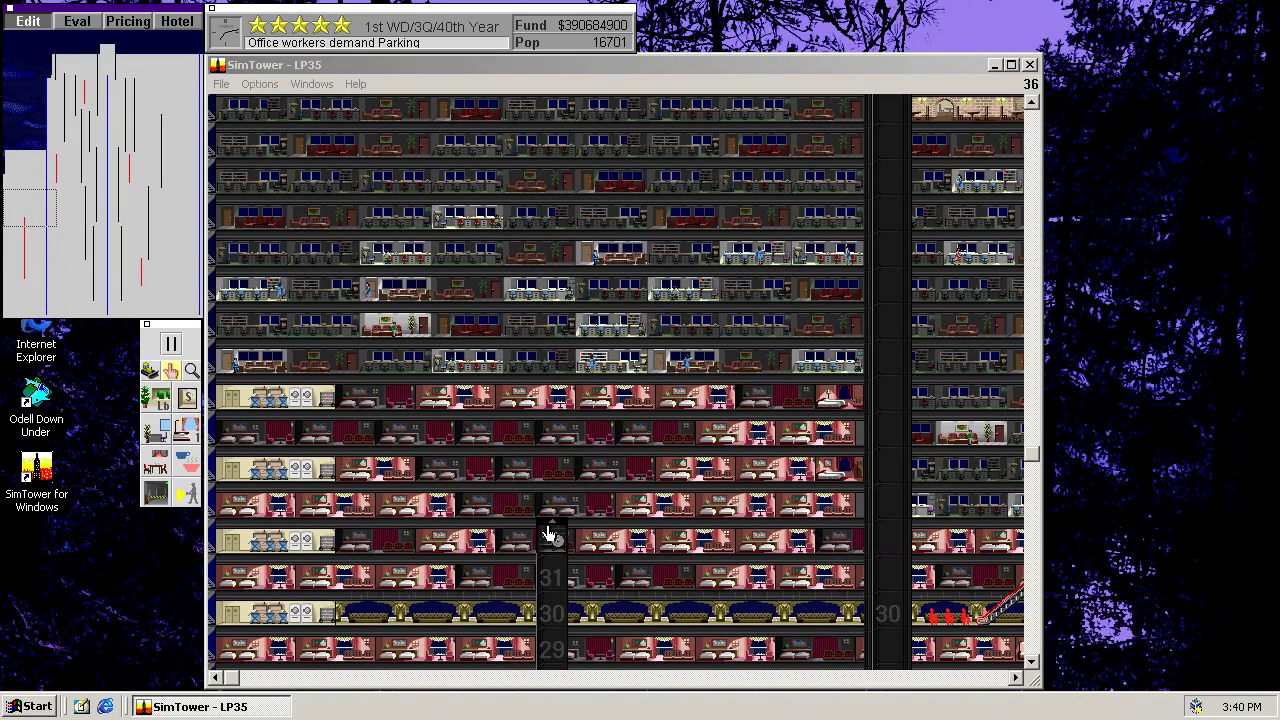
pyautogui.moveTo(551, 536); pyautogui.dragTo(547, 455)
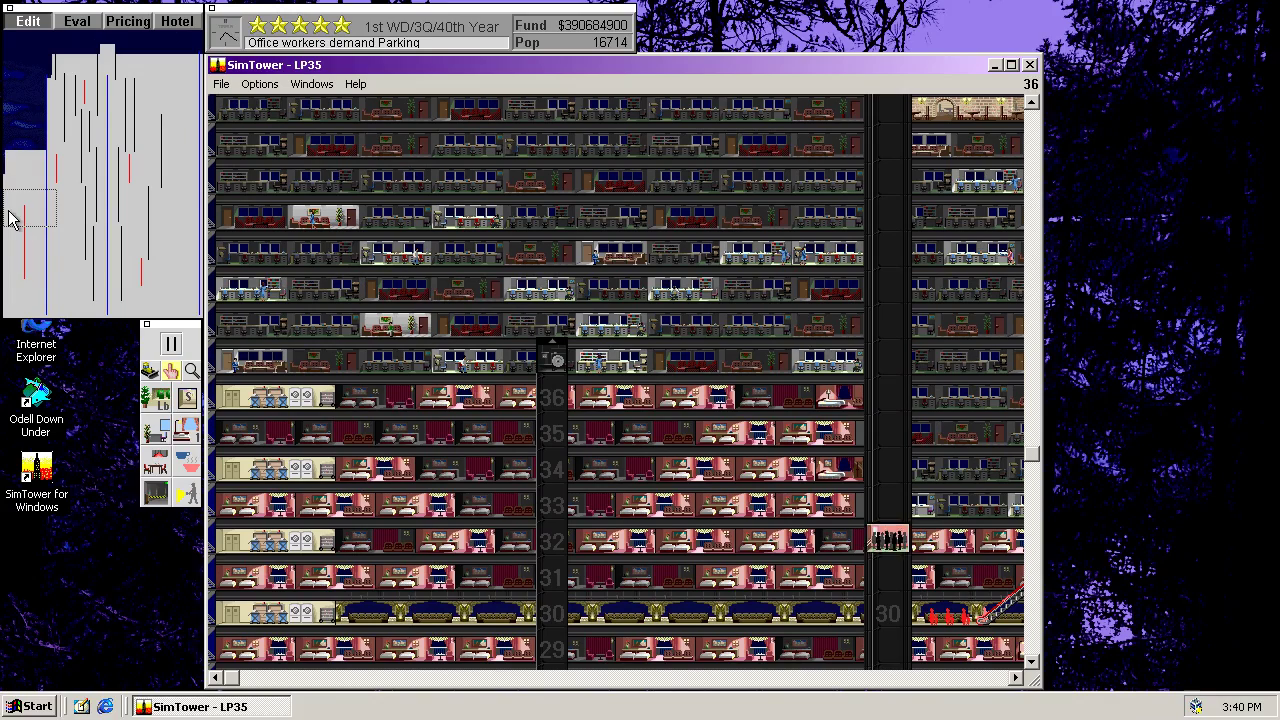
# Step: Add cars to the new shaft, then fill the central shaft around floors 8–14 until full
pyautogui.click(187, 397)
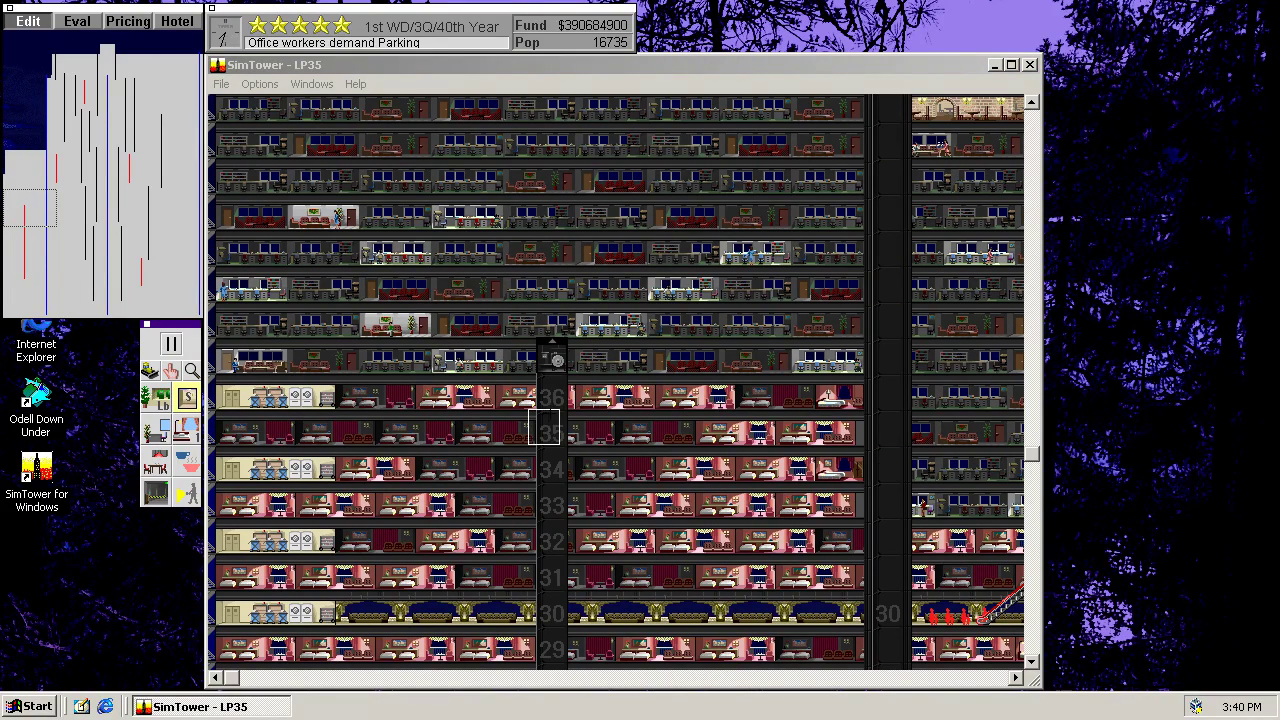
pyautogui.click(558, 428)
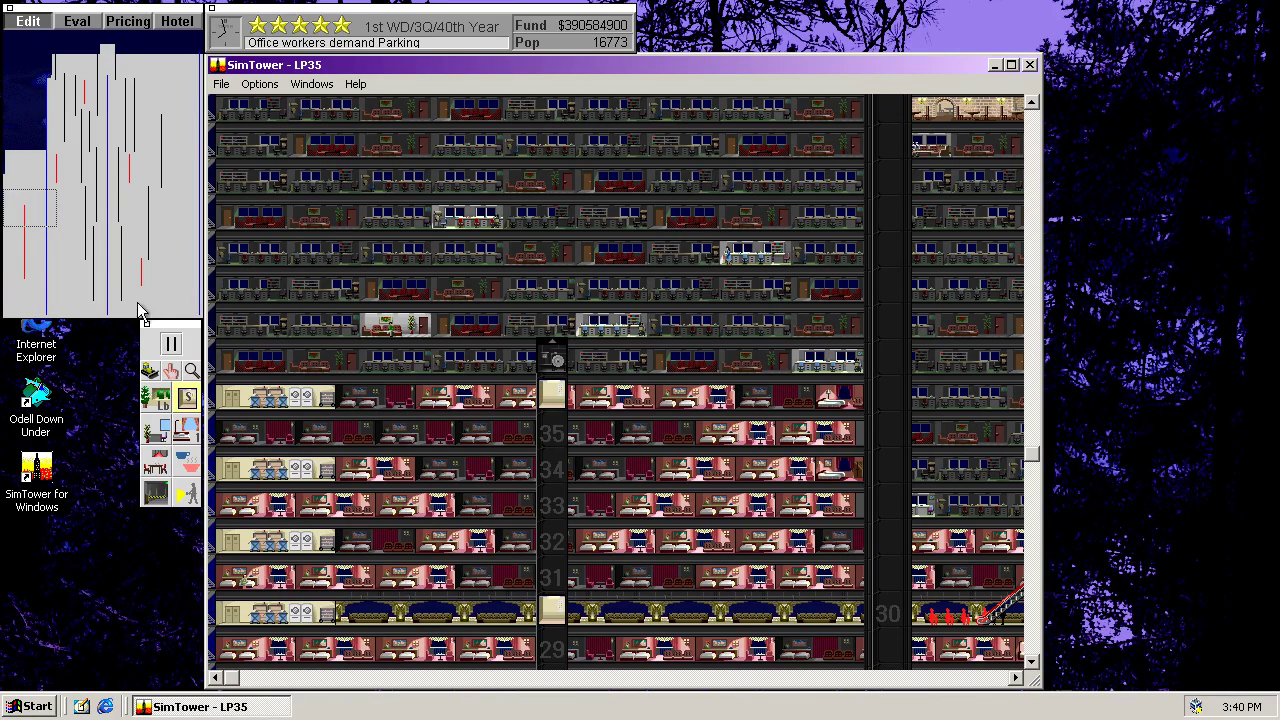
pyautogui.click(28, 252)
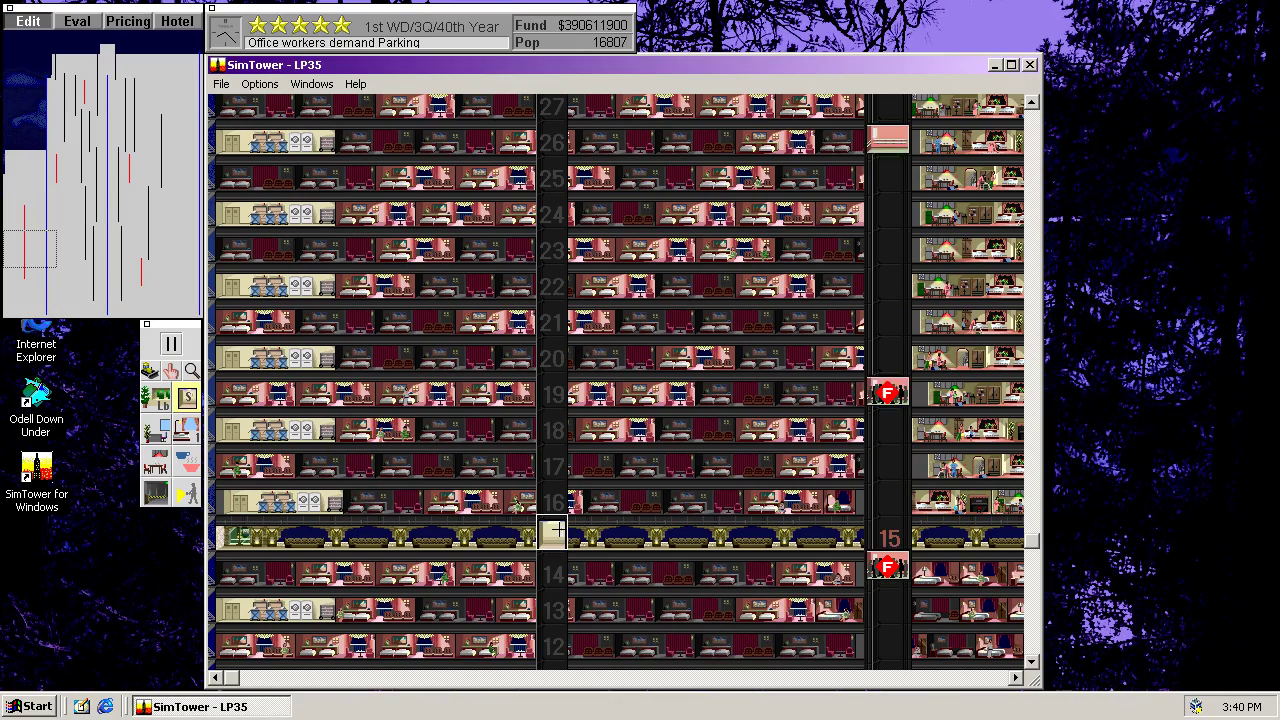
pyautogui.click(18, 268)
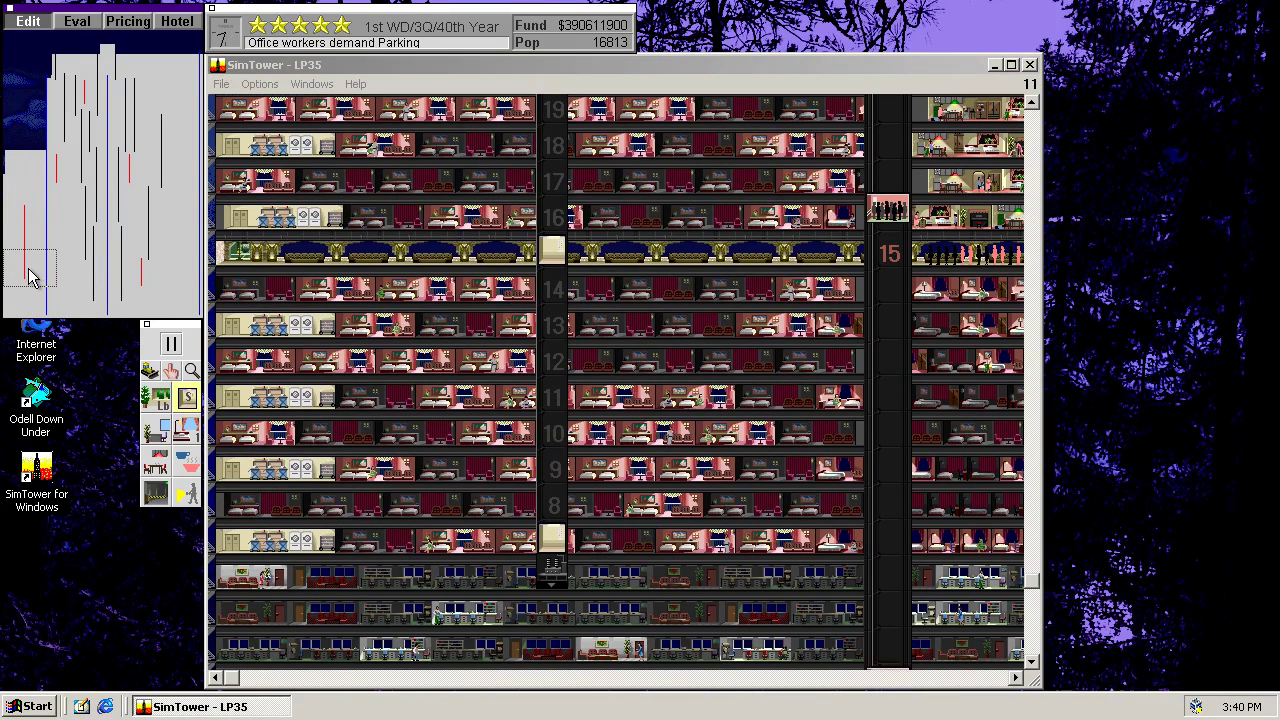
pyautogui.click(550, 433)
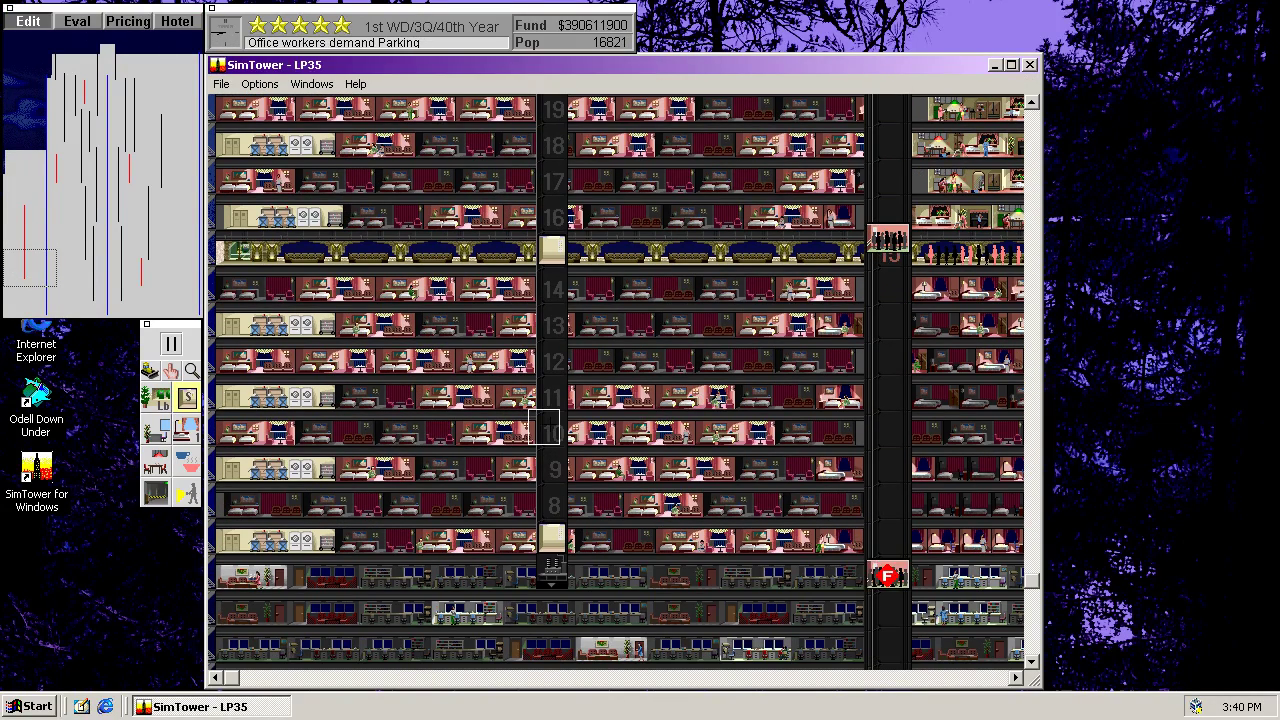
pyautogui.click(552, 357)
pyautogui.click(552, 397)
pyautogui.click(552, 468)
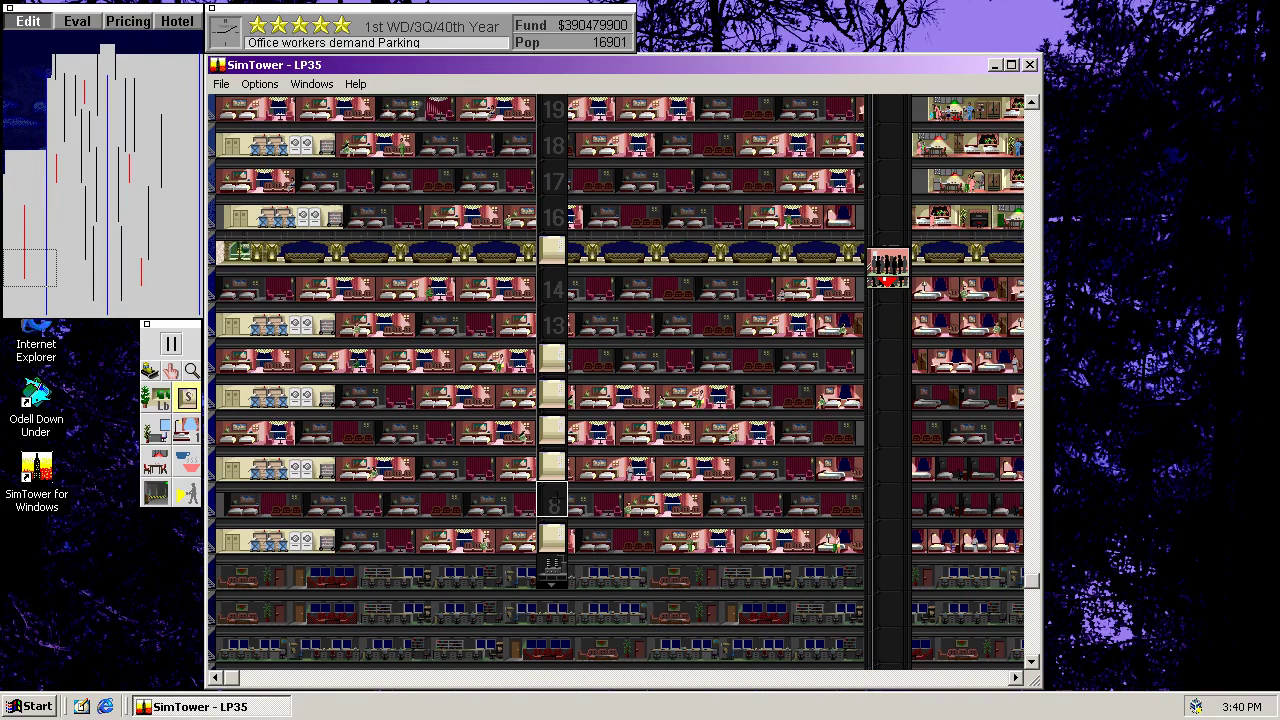
pyautogui.click(552, 500)
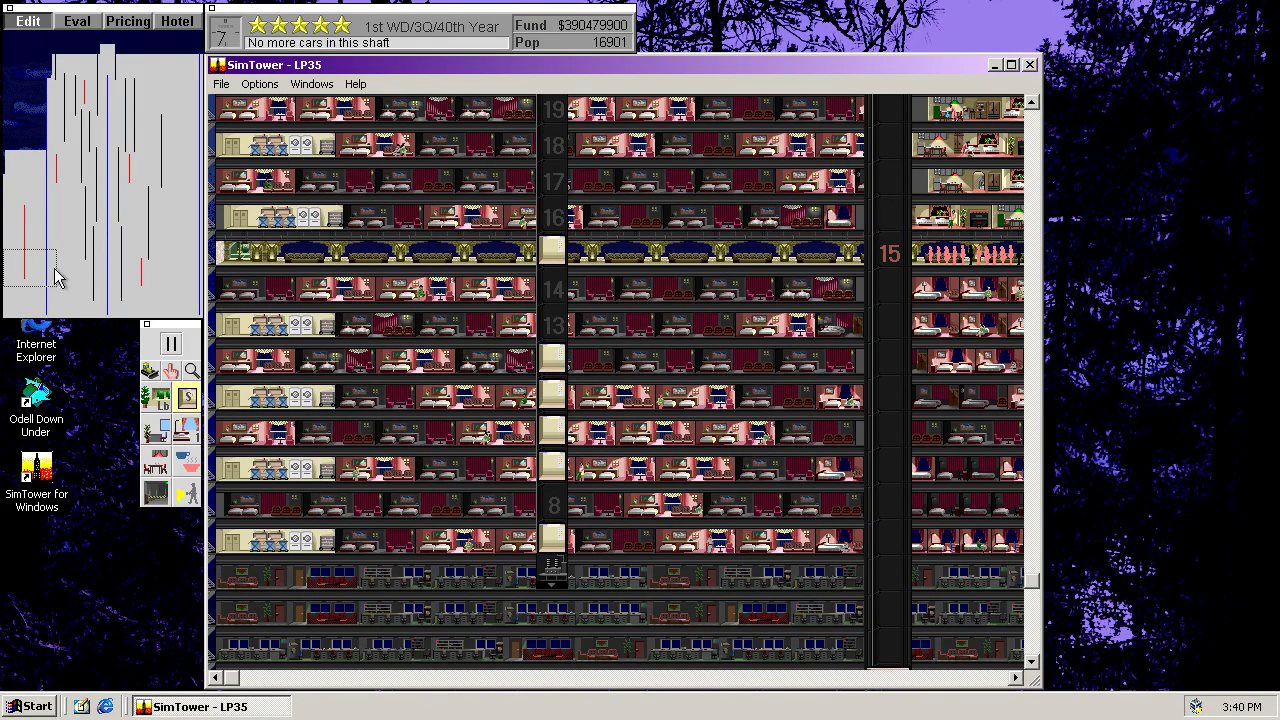
# Step: Pan the overview map down and left to show basement parking levels B1–B9
pyautogui.moveTo(37, 281)
pyautogui.mouseDown()
pyautogui.moveTo(63, 277)
pyautogui.moveTo(29, 300)
pyautogui.mouseUp()
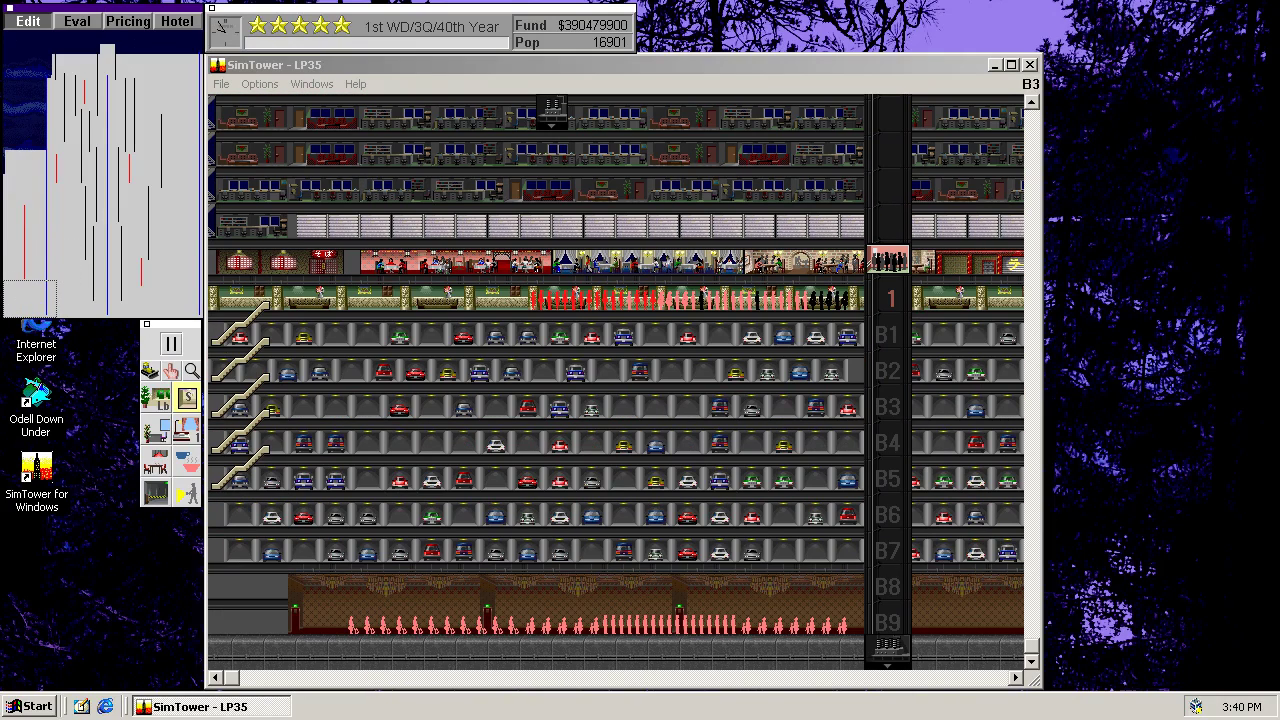
pyautogui.click(243, 331)
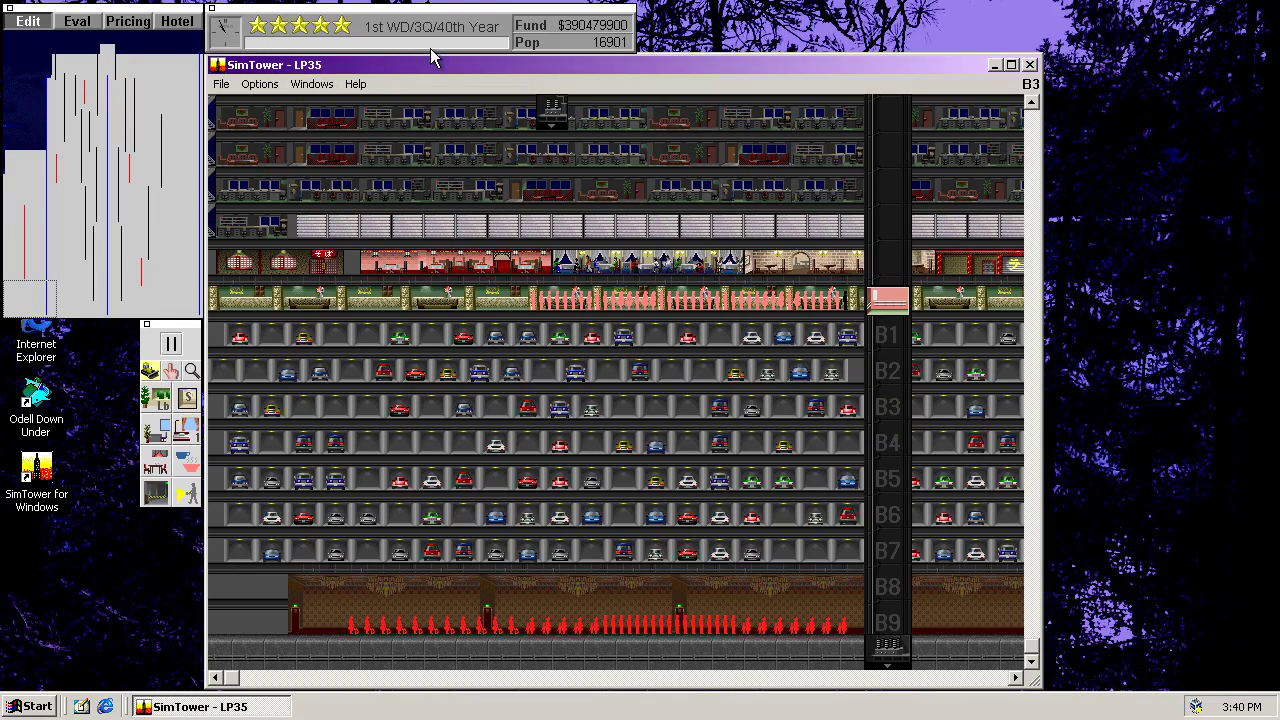
pyautogui.moveTo(40, 292); pyautogui.dragTo(201, 323)
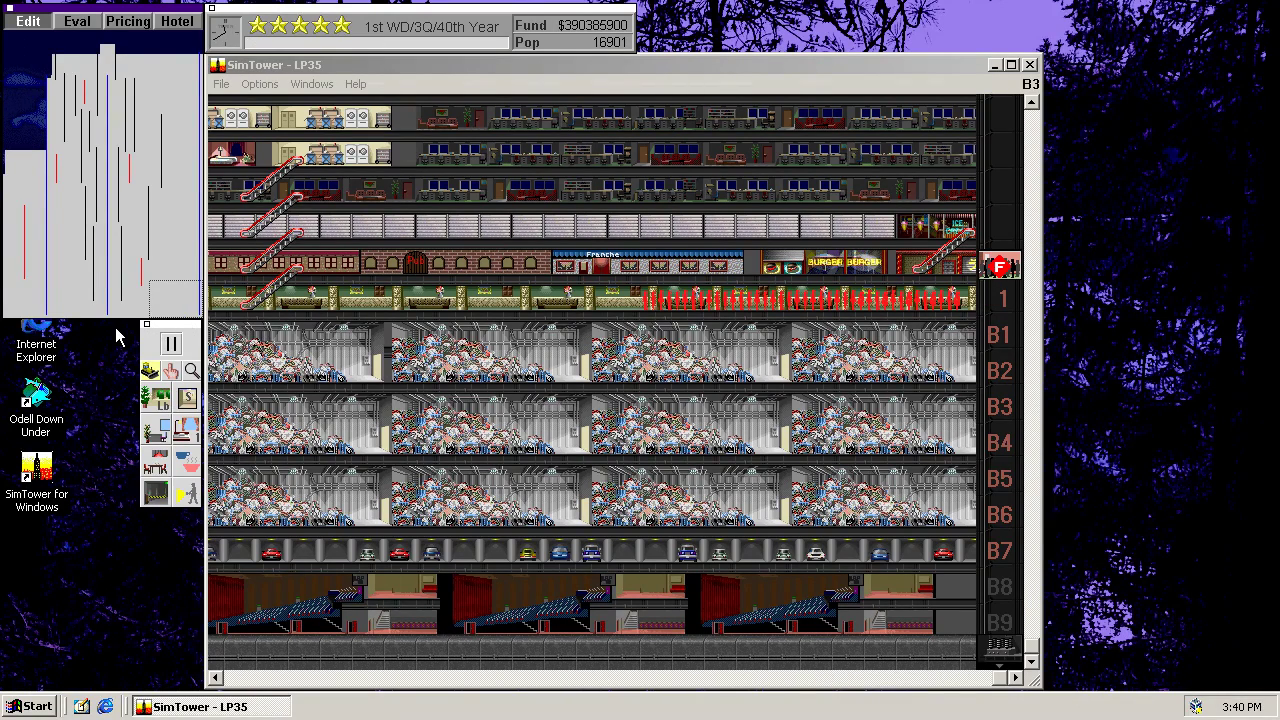
pyautogui.moveTo(157, 306); pyautogui.dragTo(195, 327)
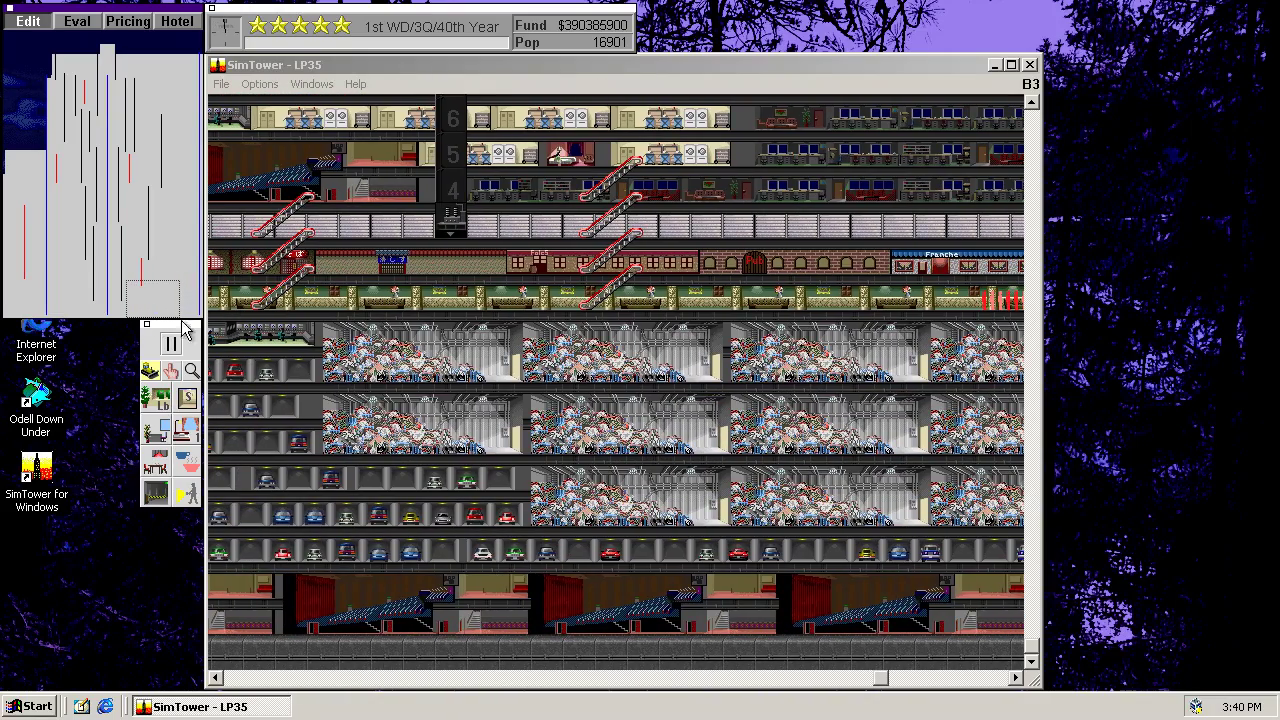
pyautogui.moveTo(70, 310)
pyautogui.mouseDown()
pyautogui.moveTo(23, 305)
pyautogui.moveTo(50, 313)
pyautogui.mouseUp()
# Step: Demolish the elevator shaft in the basement
pyautogui.click(44, 305)
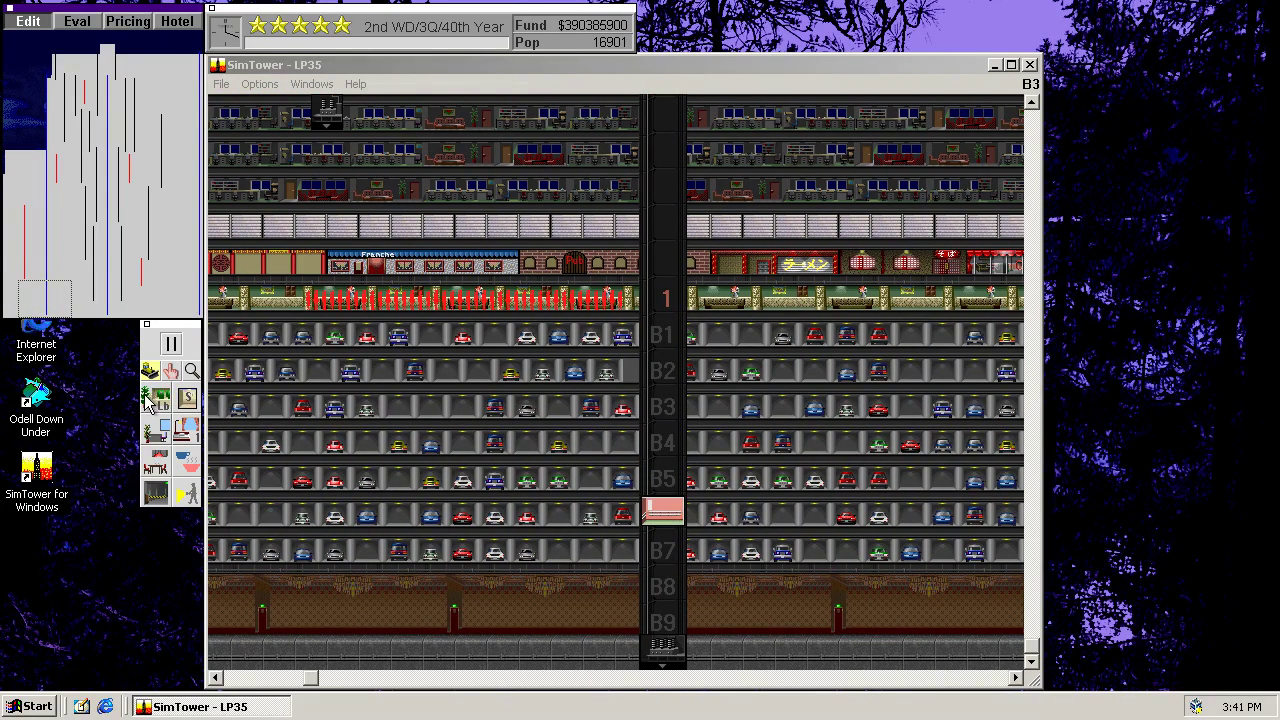
pyautogui.click(661, 650)
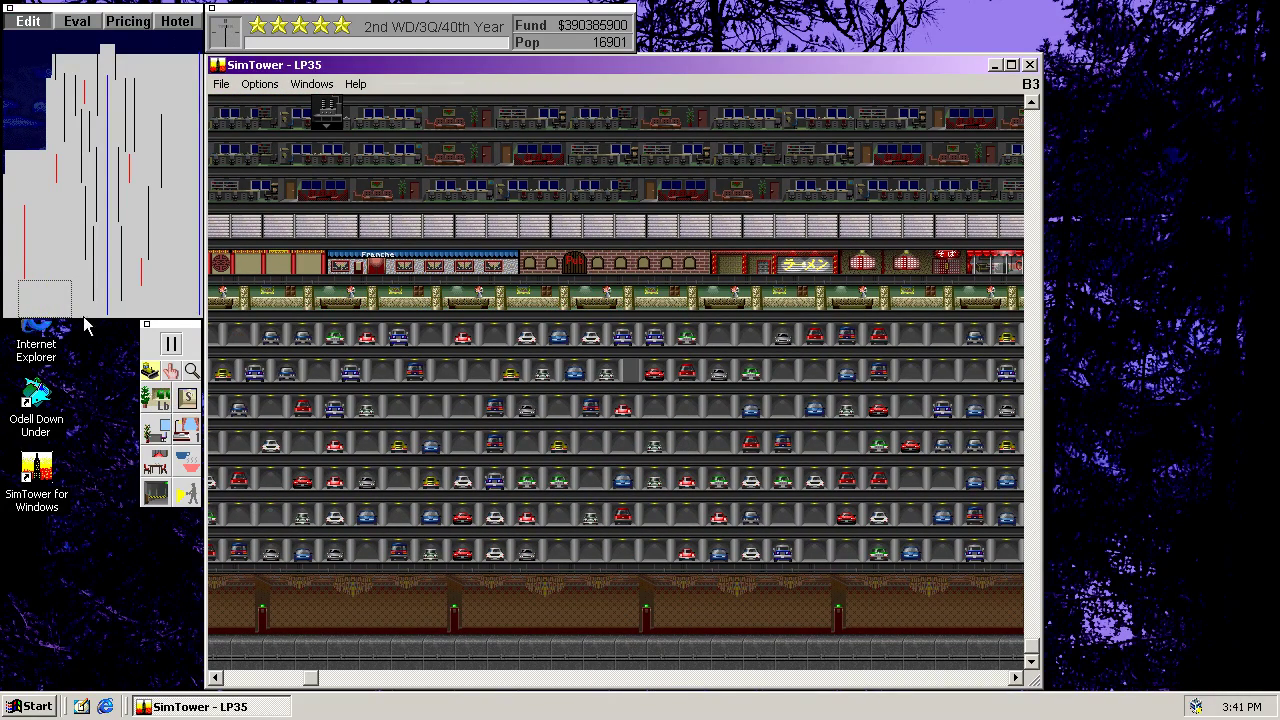
pyautogui.moveTo(44, 296); pyautogui.dragTo(2, 318)
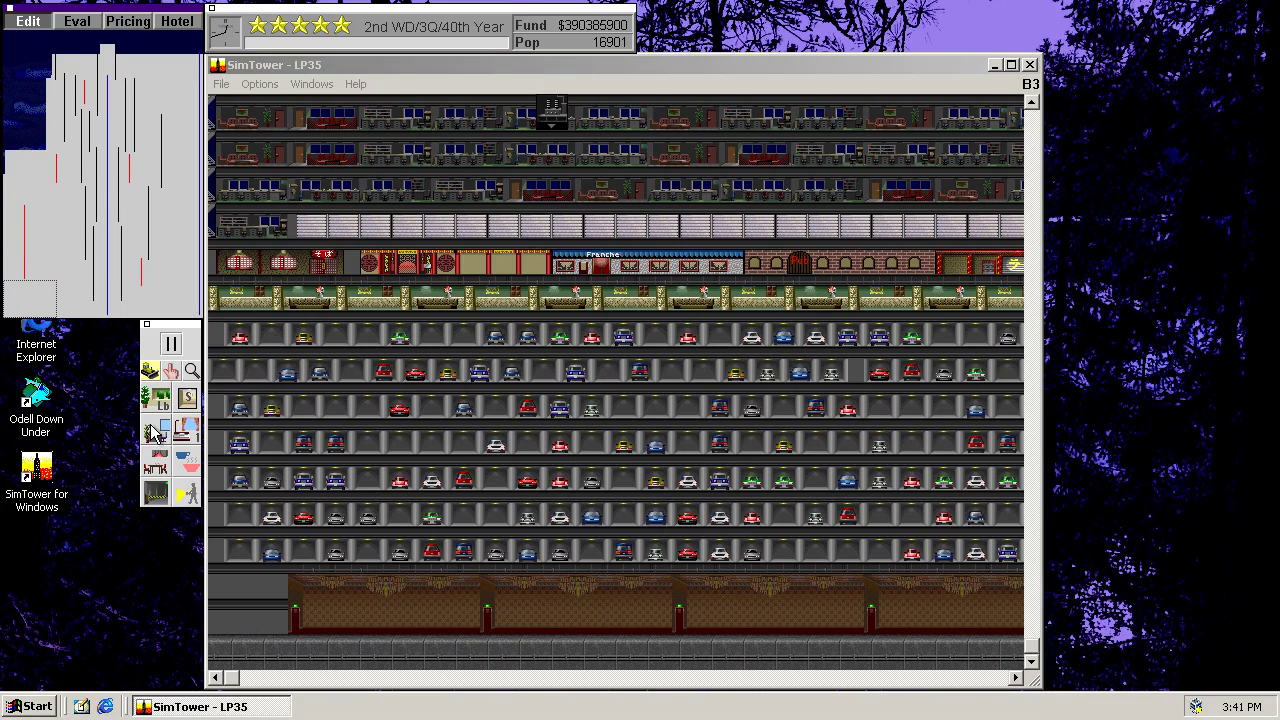
# Step: Build an express elevator shaft at the lobby's left end, extending up and down to B7
pyautogui.click(189, 403)
pyautogui.moveTo(192, 420); pyautogui.dragTo(178, 425)
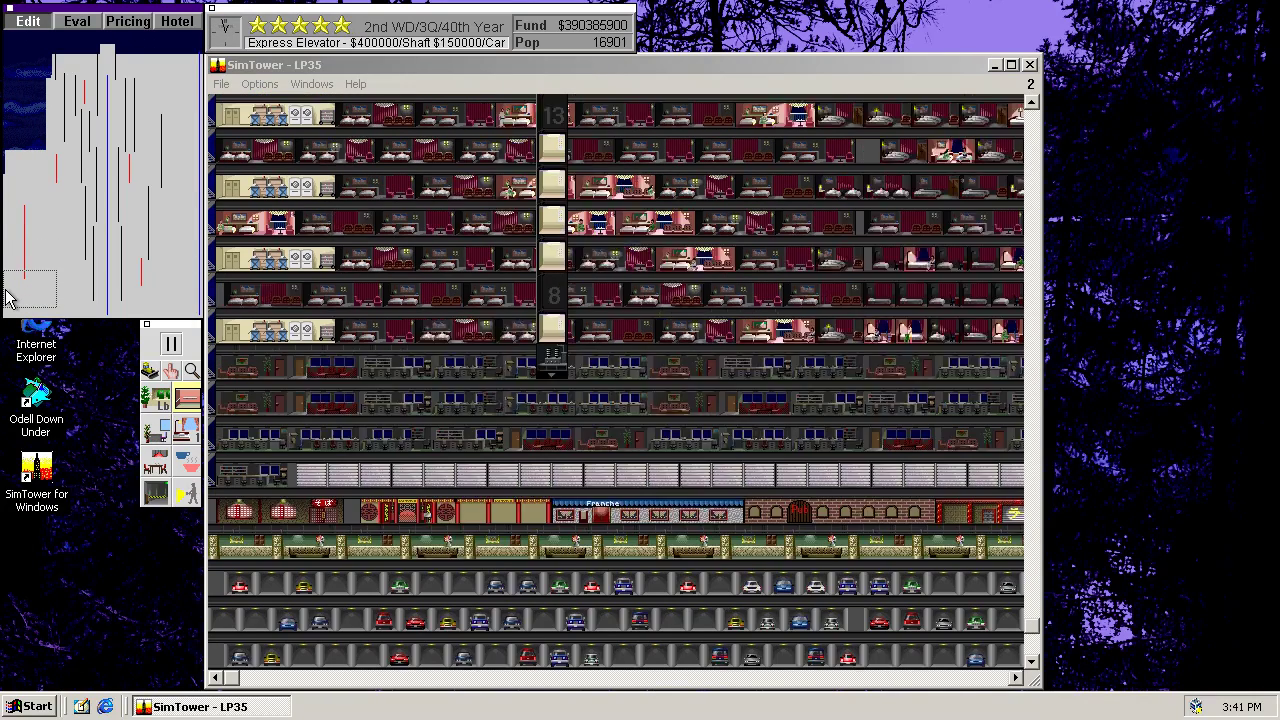
pyautogui.moveTo(22, 296); pyautogui.dragTo(22, 290)
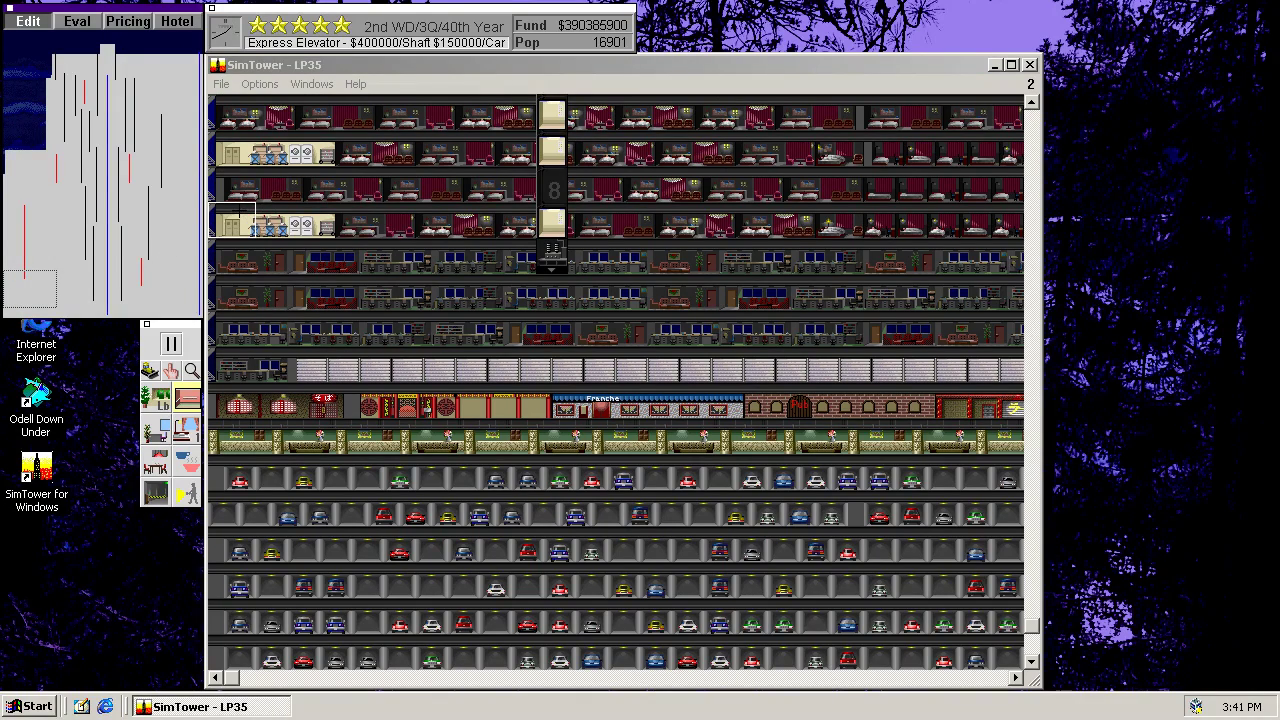
pyautogui.click(230, 437)
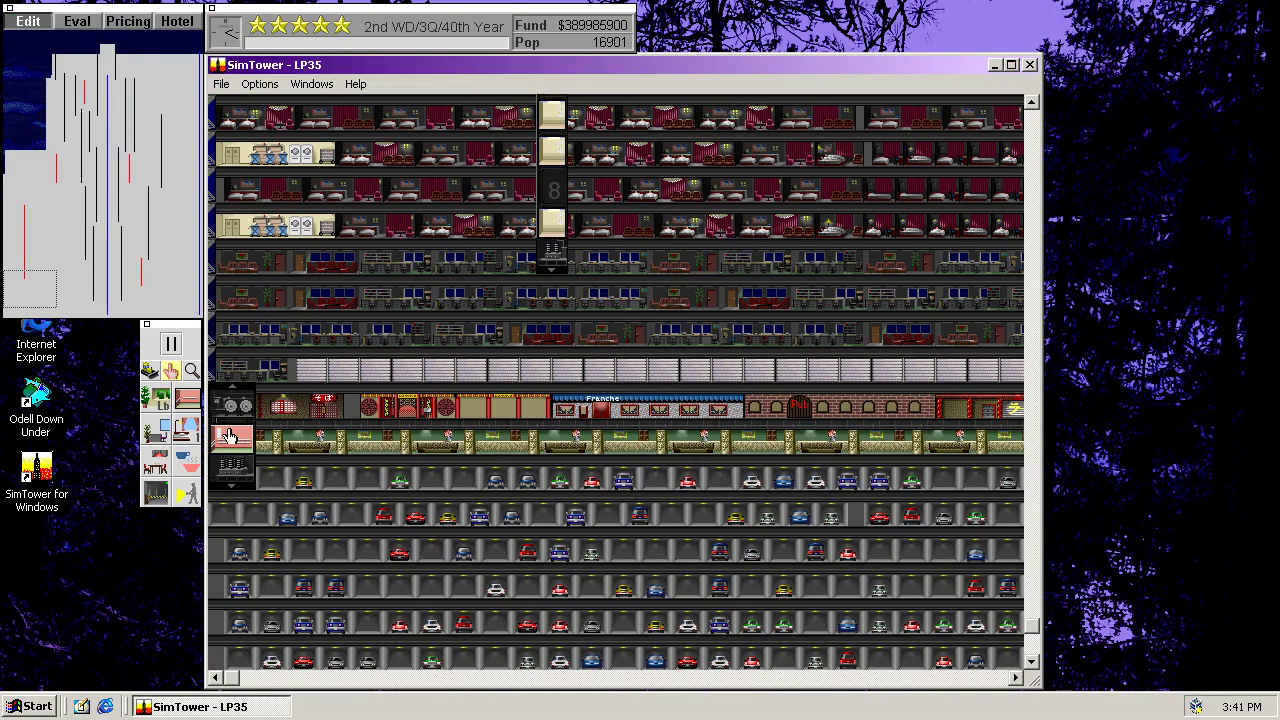
pyautogui.moveTo(229, 397); pyautogui.dragTo(219, 118)
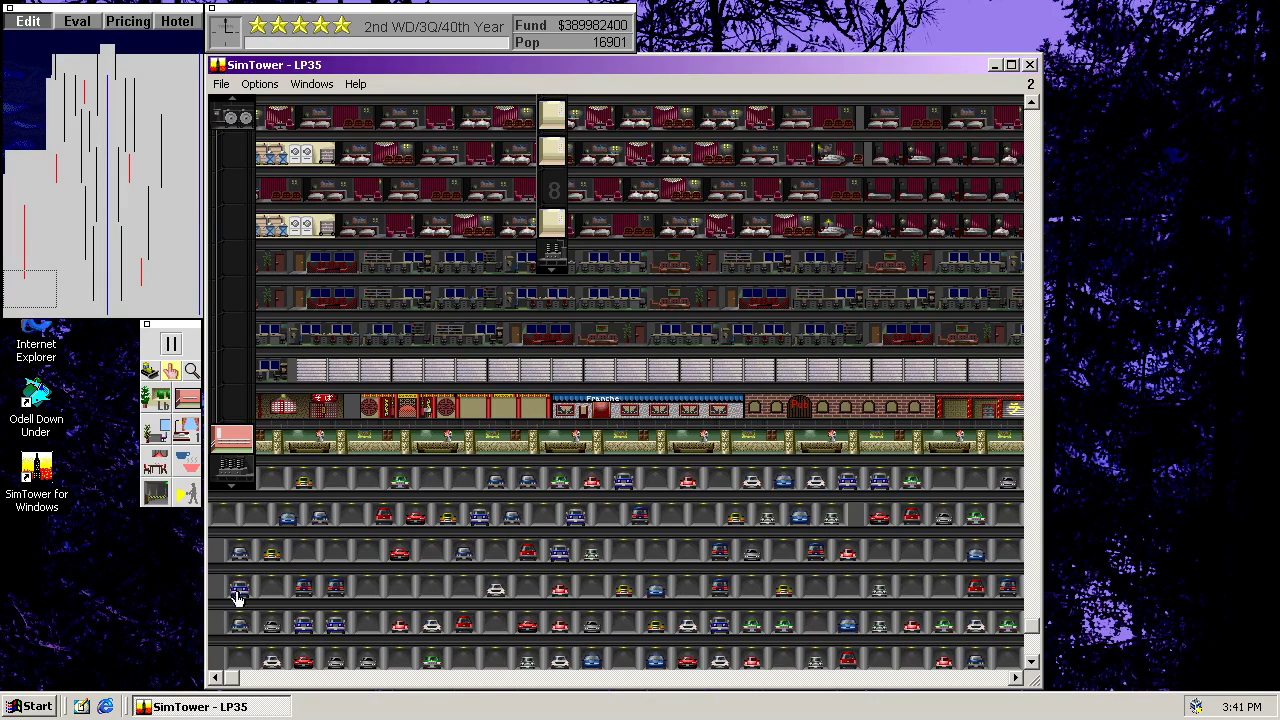
pyautogui.moveTo(232, 494); pyautogui.dragTo(533, 640)
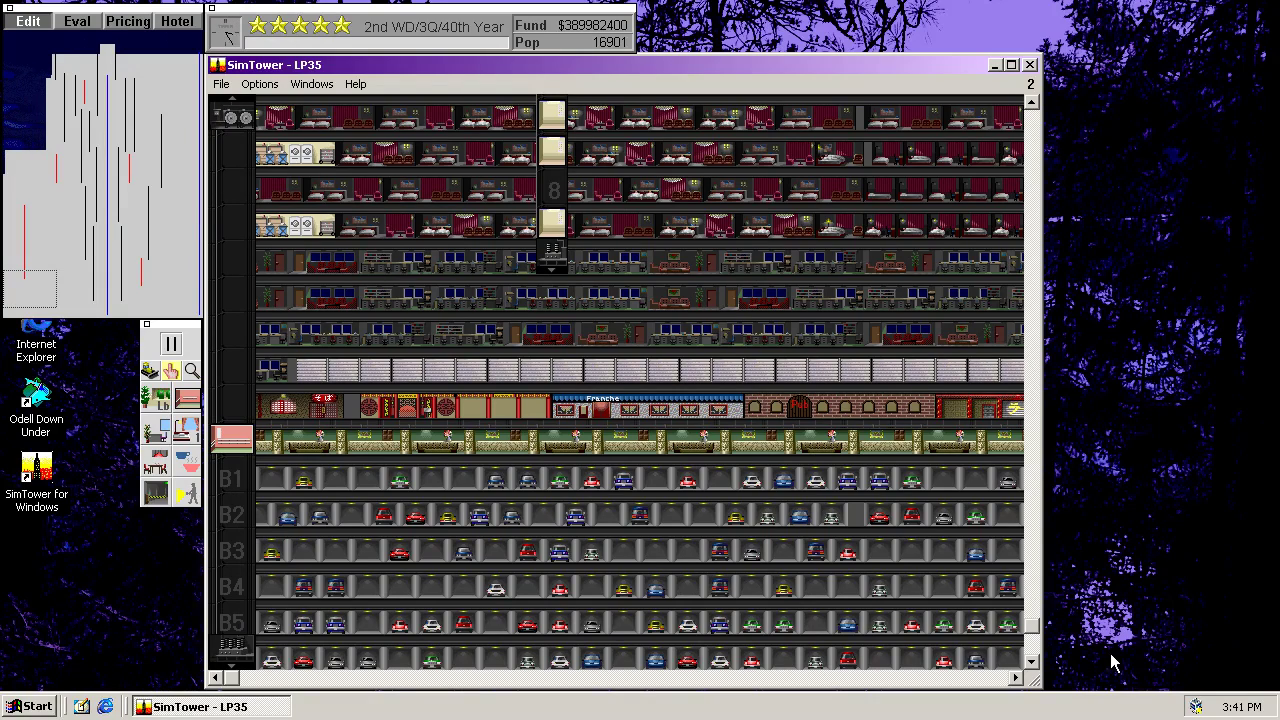
pyautogui.scroll(-1, 1038, 664)
pyautogui.scroll(-2, 1038, 664)
pyautogui.scroll(-1, 1038, 664)
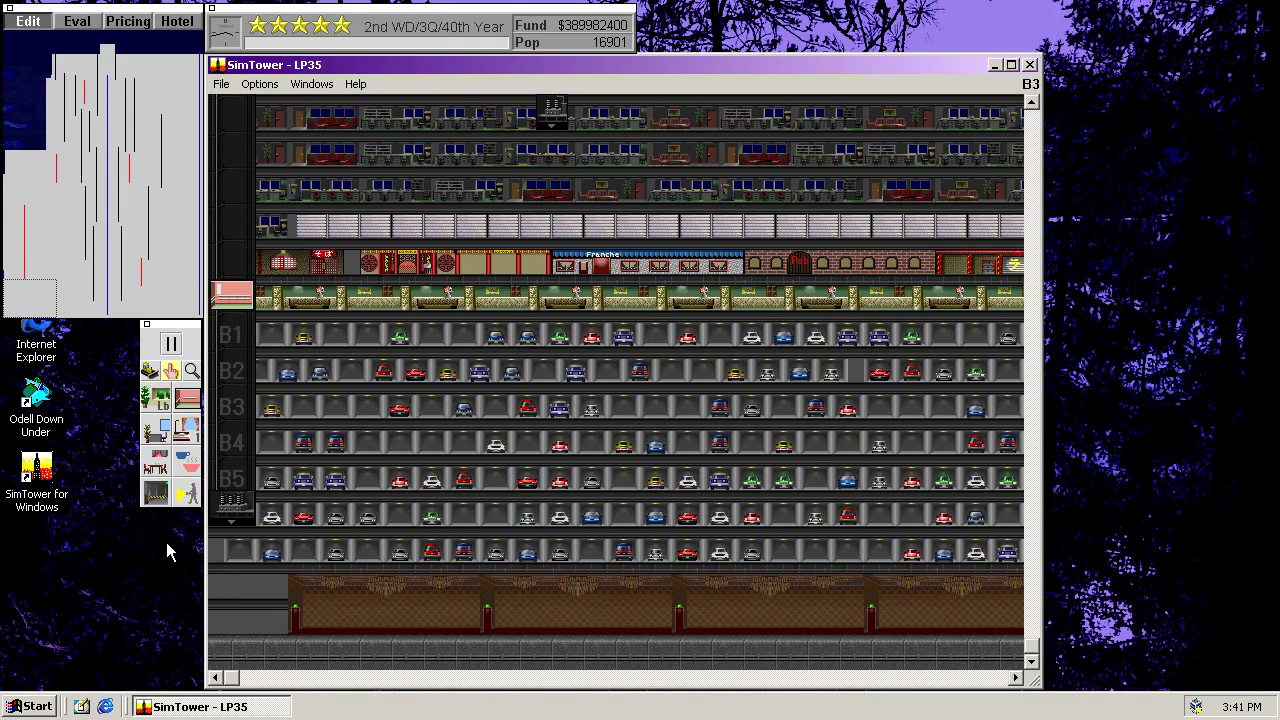
pyautogui.moveTo(240, 531); pyautogui.dragTo(230, 655)
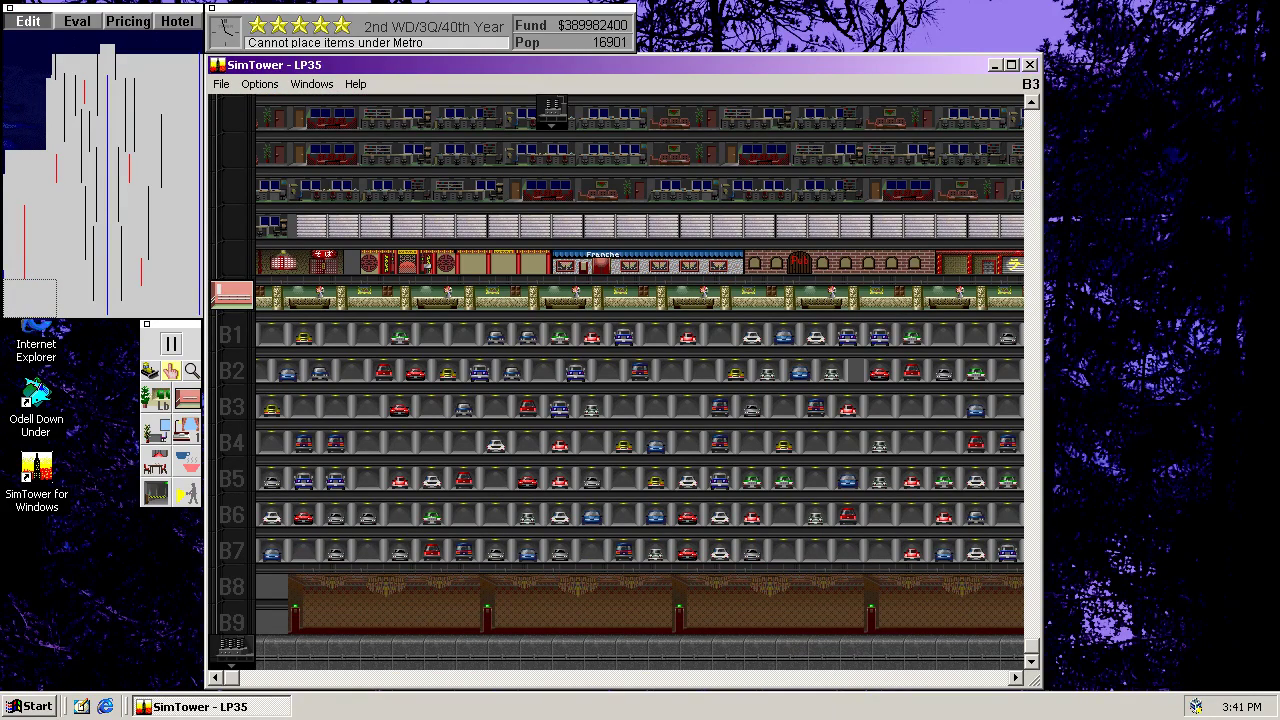
# Step: Extend the left express shaft past floors 20, 38 and 46 to floor 60
pyautogui.click(10, 275)
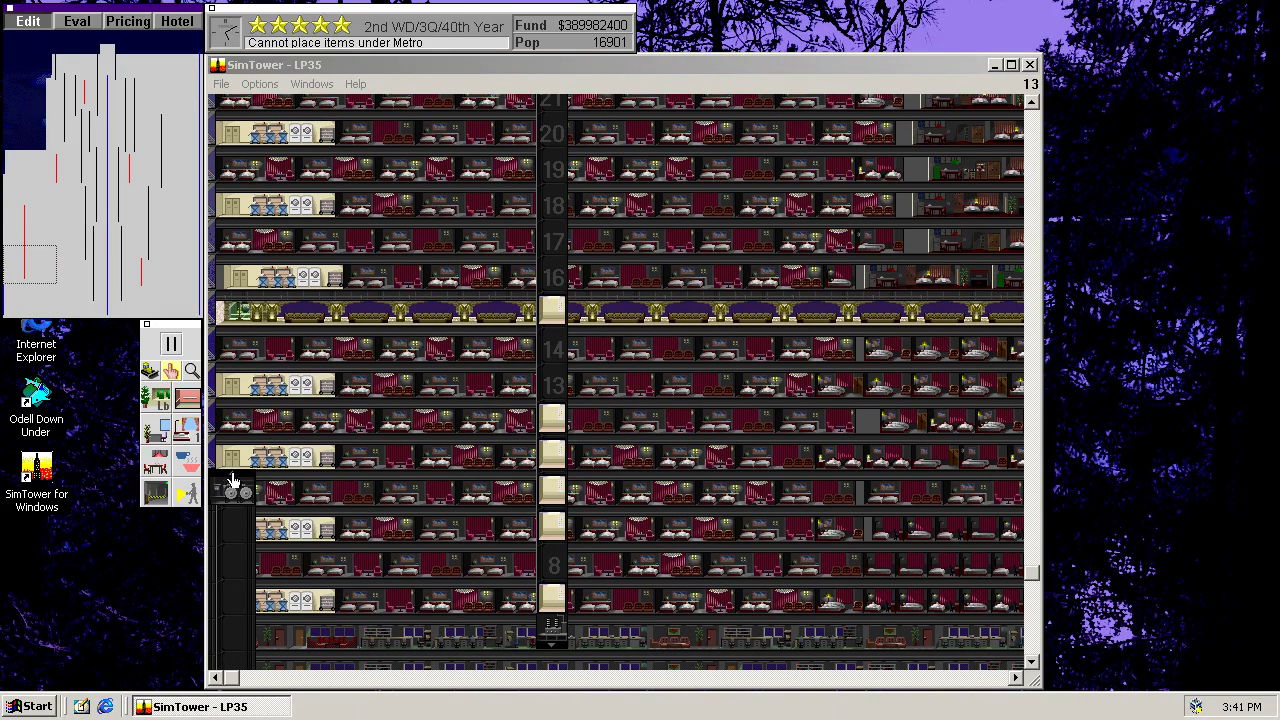
pyautogui.moveTo(232, 490); pyautogui.dragTo(232, 125)
pyautogui.moveTo(15, 265); pyautogui.dragTo(22, 250)
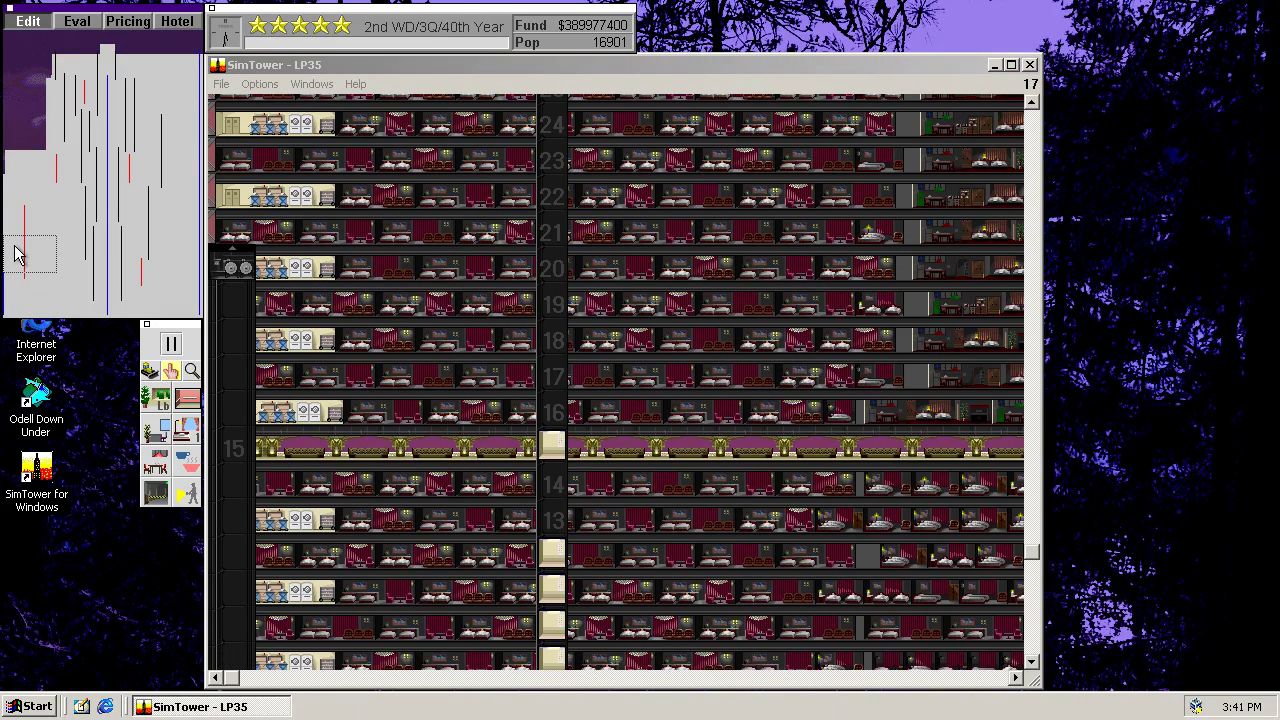
pyautogui.moveTo(229, 408); pyautogui.dragTo(243, 172)
pyautogui.moveTo(34, 243); pyautogui.dragTo(23, 220)
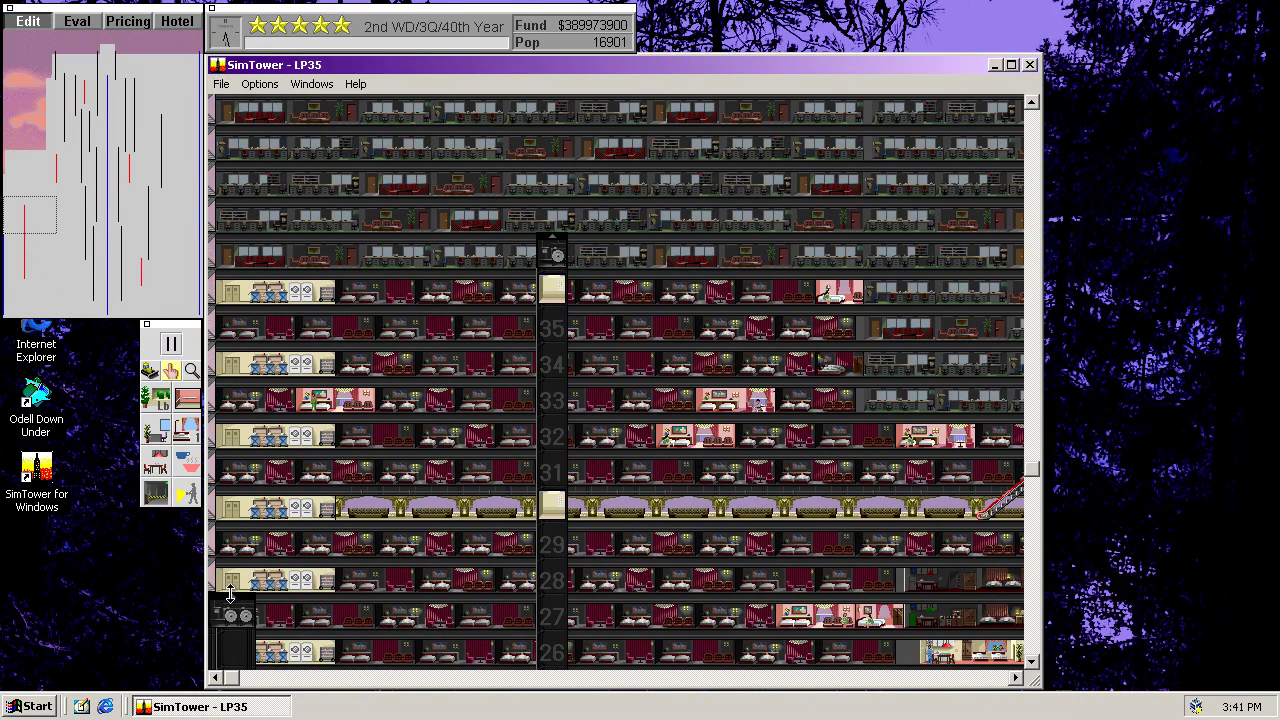
pyautogui.moveTo(216, 597); pyautogui.dragTo(216, 205)
pyautogui.moveTo(28, 226); pyautogui.dragTo(27, 212)
pyautogui.moveTo(218, 405); pyautogui.dragTo(218, 163)
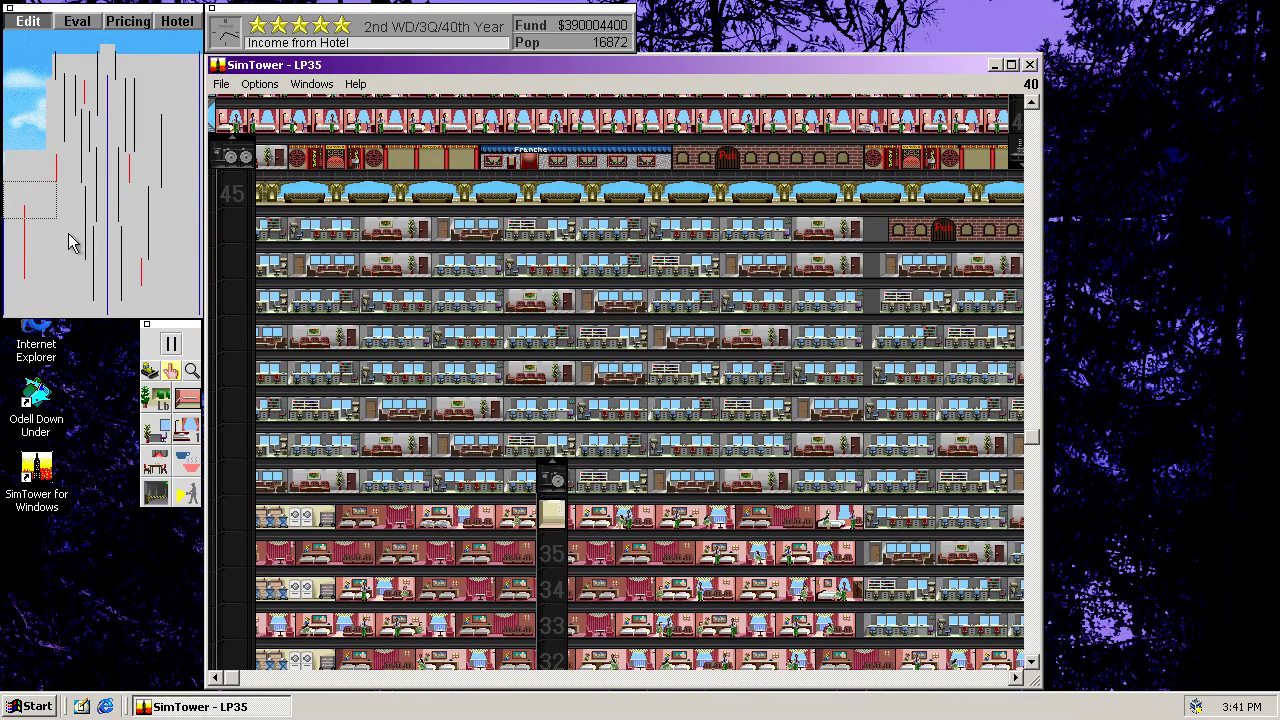
pyautogui.moveTo(28, 200)
pyautogui.mouseDown()
pyautogui.moveTo(34, 177)
pyautogui.moveTo(10, 216)
pyautogui.moveTo(10, 188)
pyautogui.mouseUp()
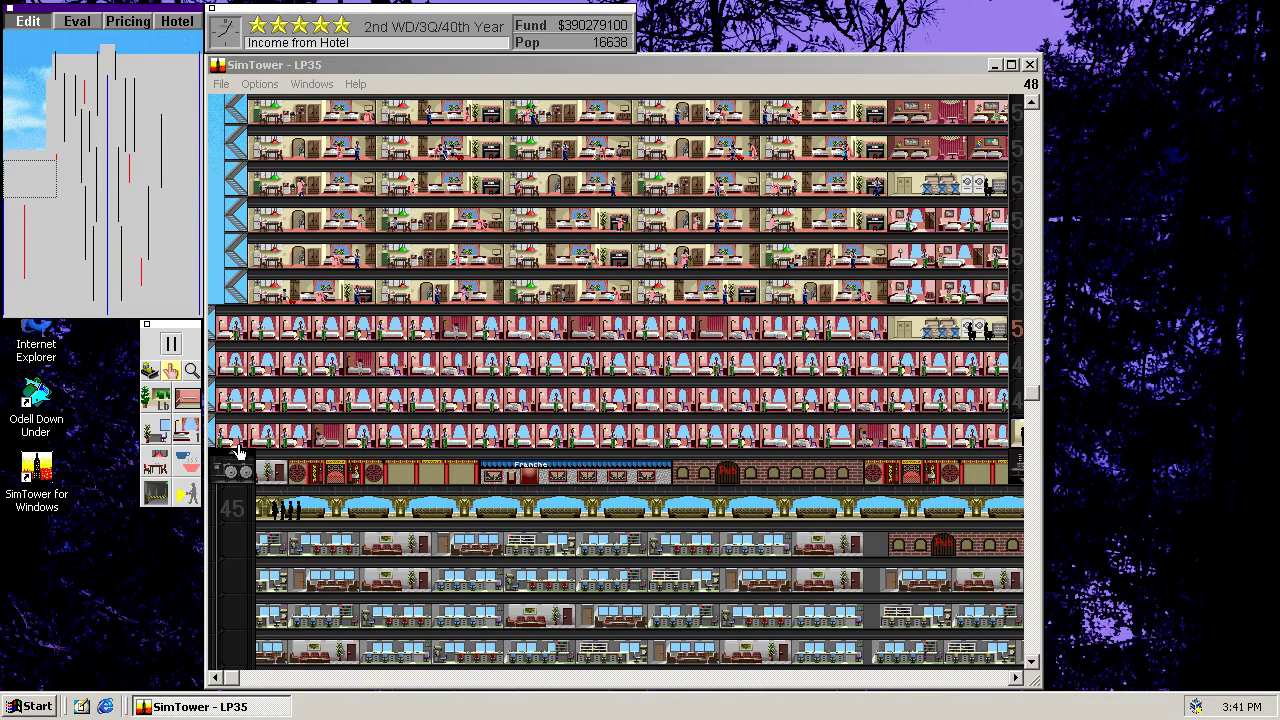
pyautogui.moveTo(238, 462); pyautogui.dragTo(218, 140)
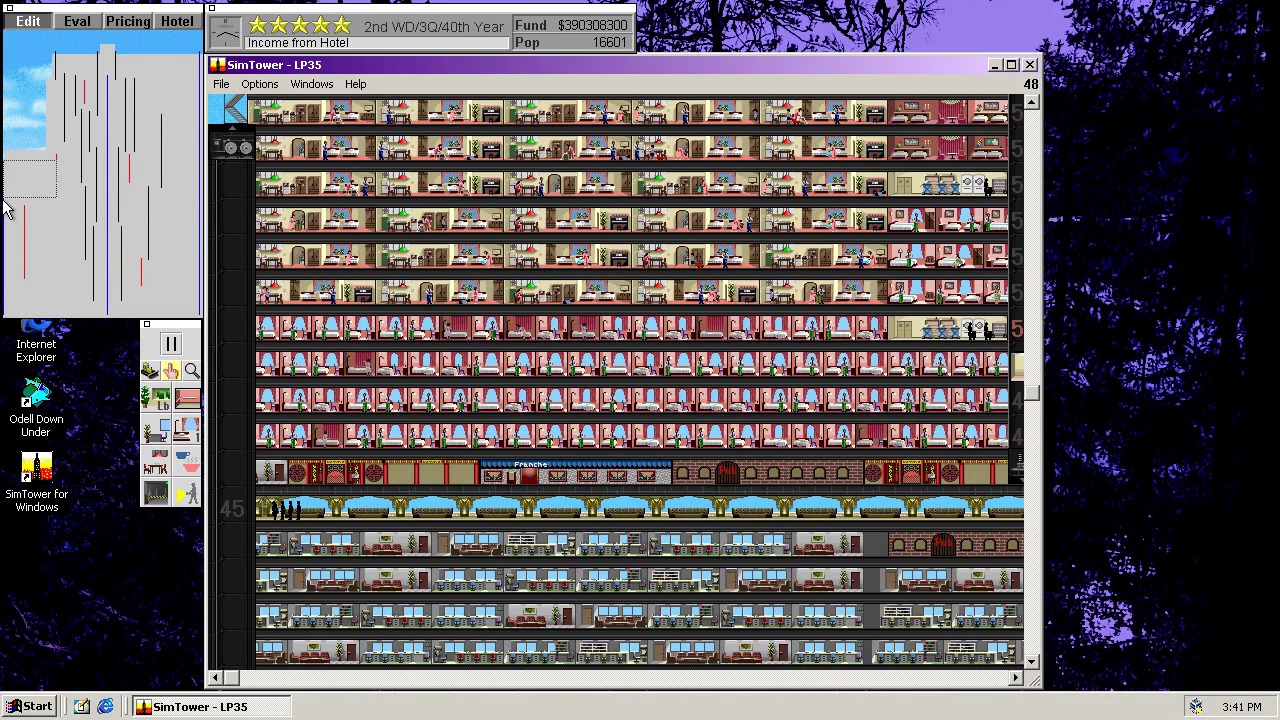
pyautogui.moveTo(14, 207); pyautogui.dragTo(28, 164)
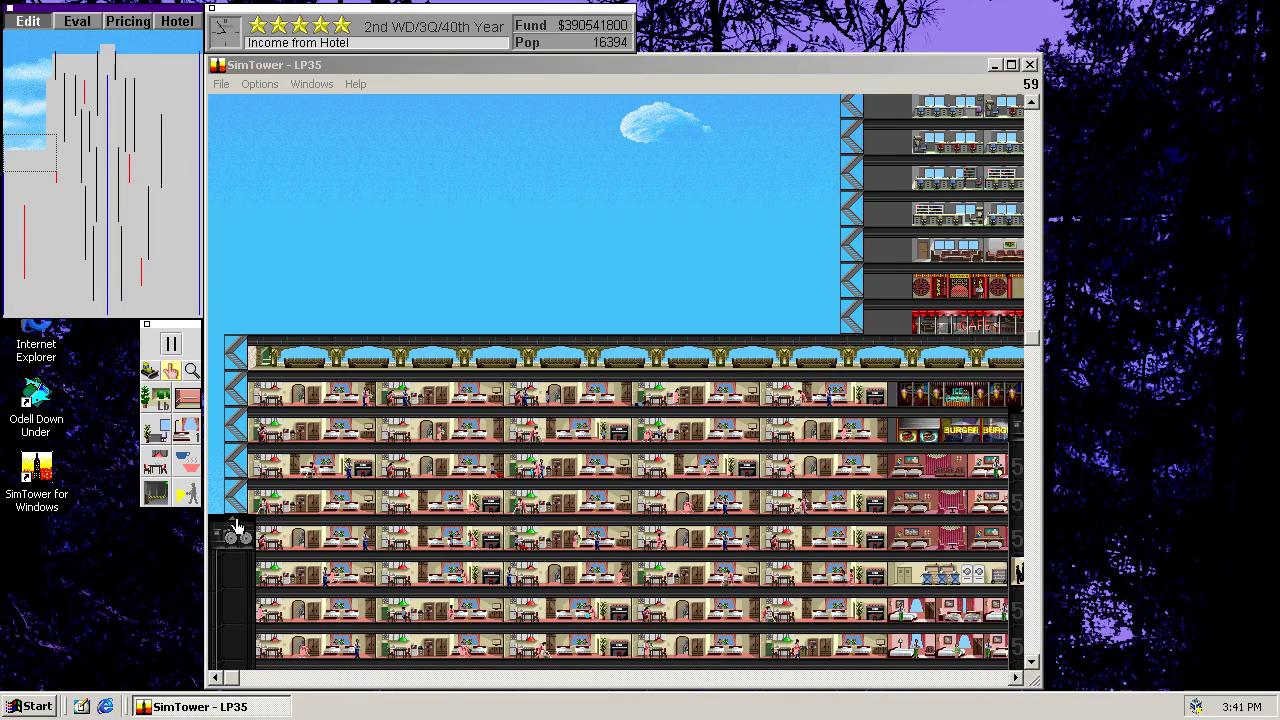
pyautogui.moveTo(236, 527); pyautogui.dragTo(251, 307)
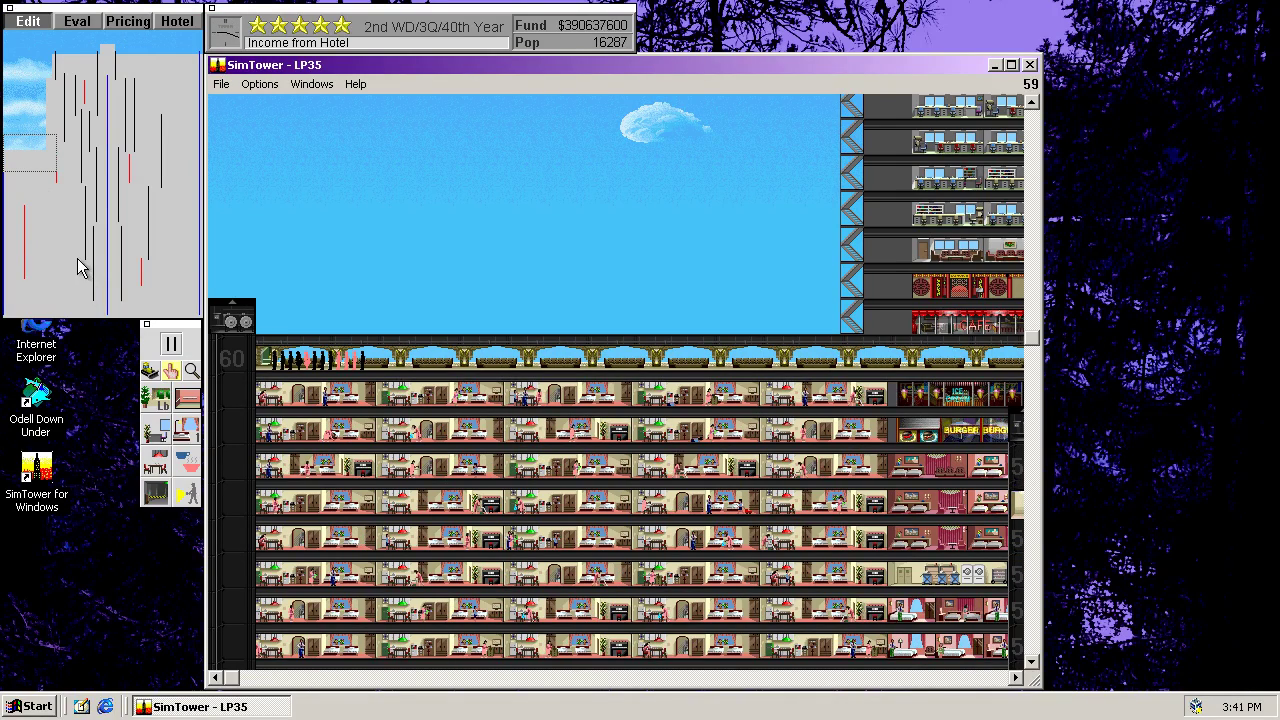
pyautogui.moveTo(30, 153)
pyautogui.mouseDown()
pyautogui.moveTo(37, 126)
pyautogui.moveTo(6, 157)
pyautogui.moveTo(6, 194)
pyautogui.moveTo(34, 171)
pyautogui.moveTo(44, 188)
pyautogui.moveTo(54, 179)
pyautogui.mouseUp()
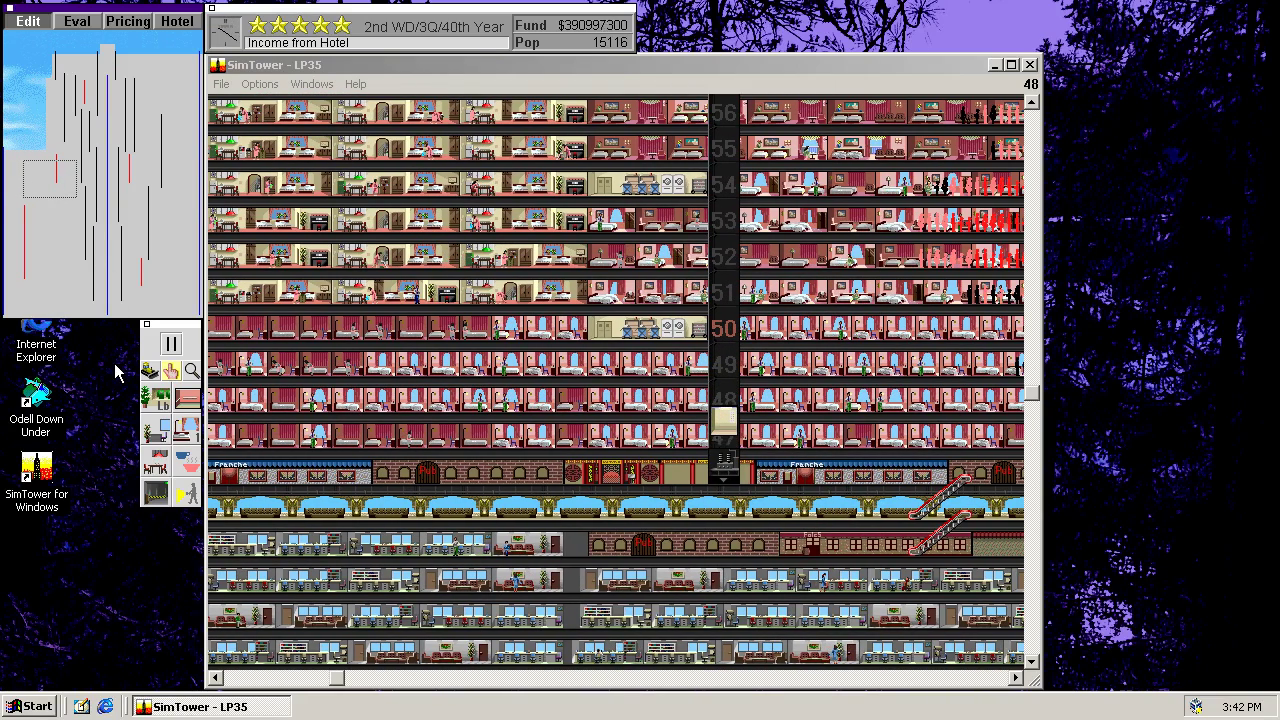
pyautogui.click(187, 398)
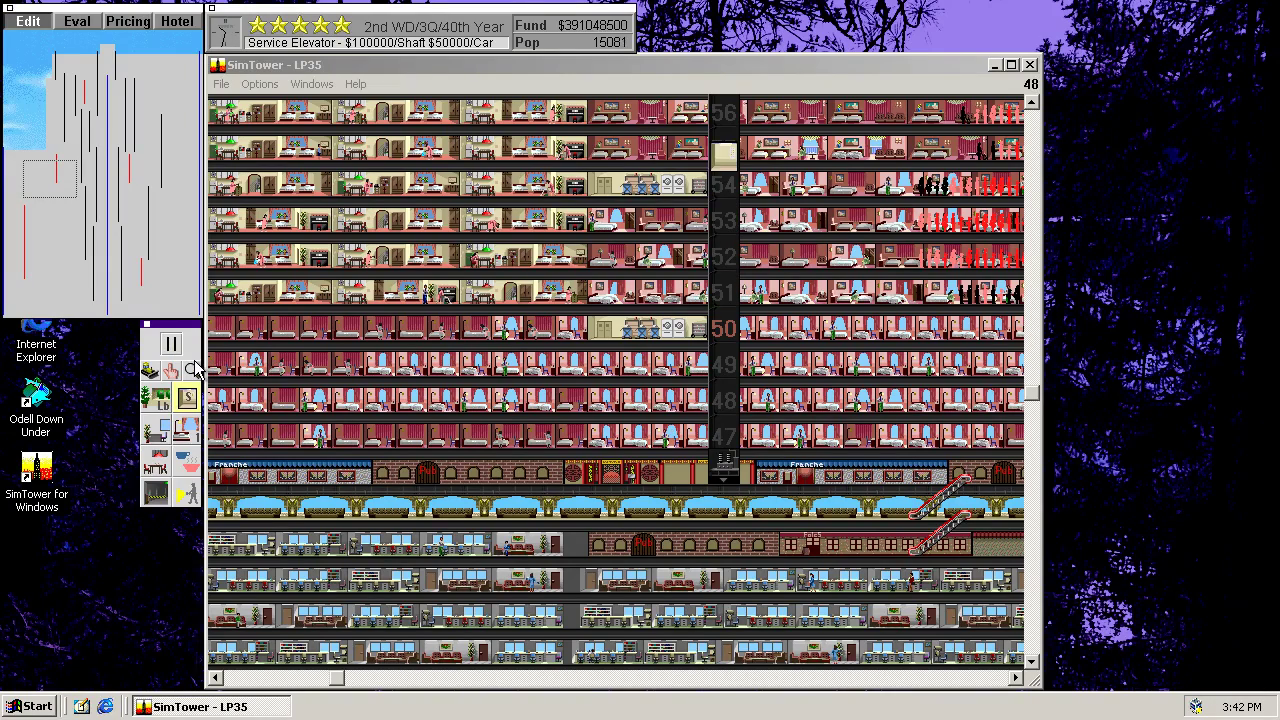
pyautogui.click(724, 398)
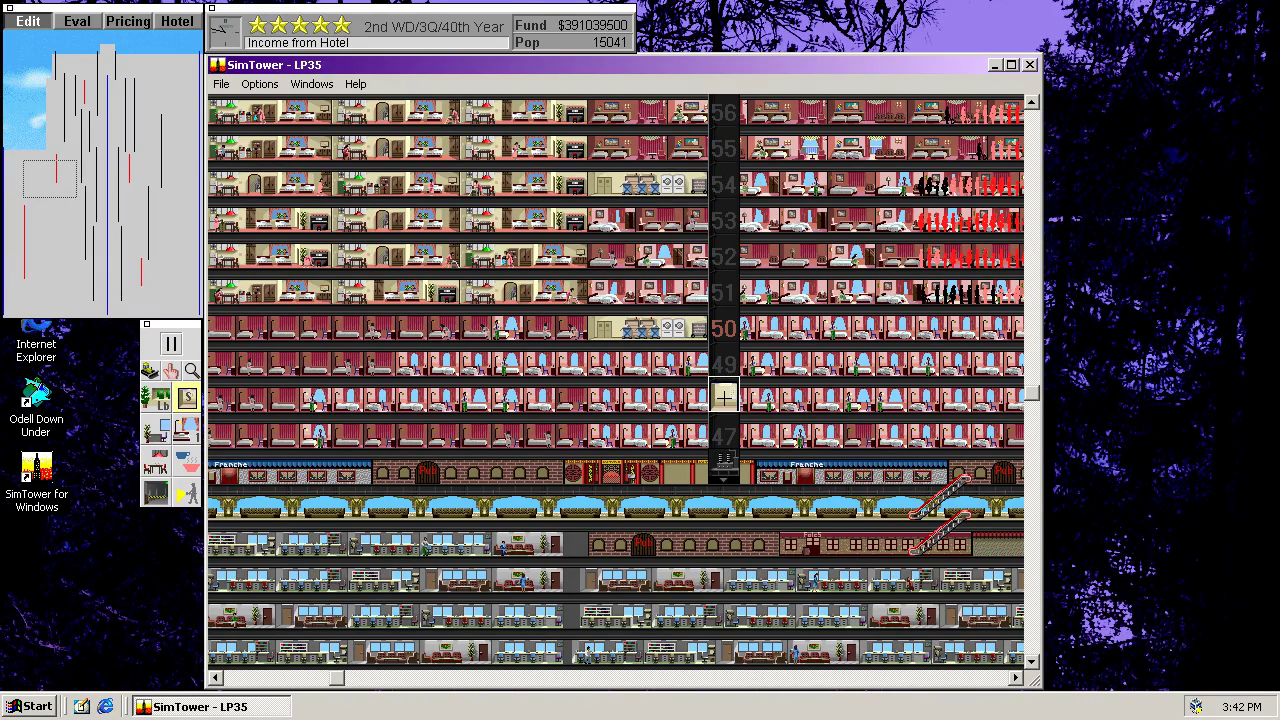
pyautogui.click(724, 432)
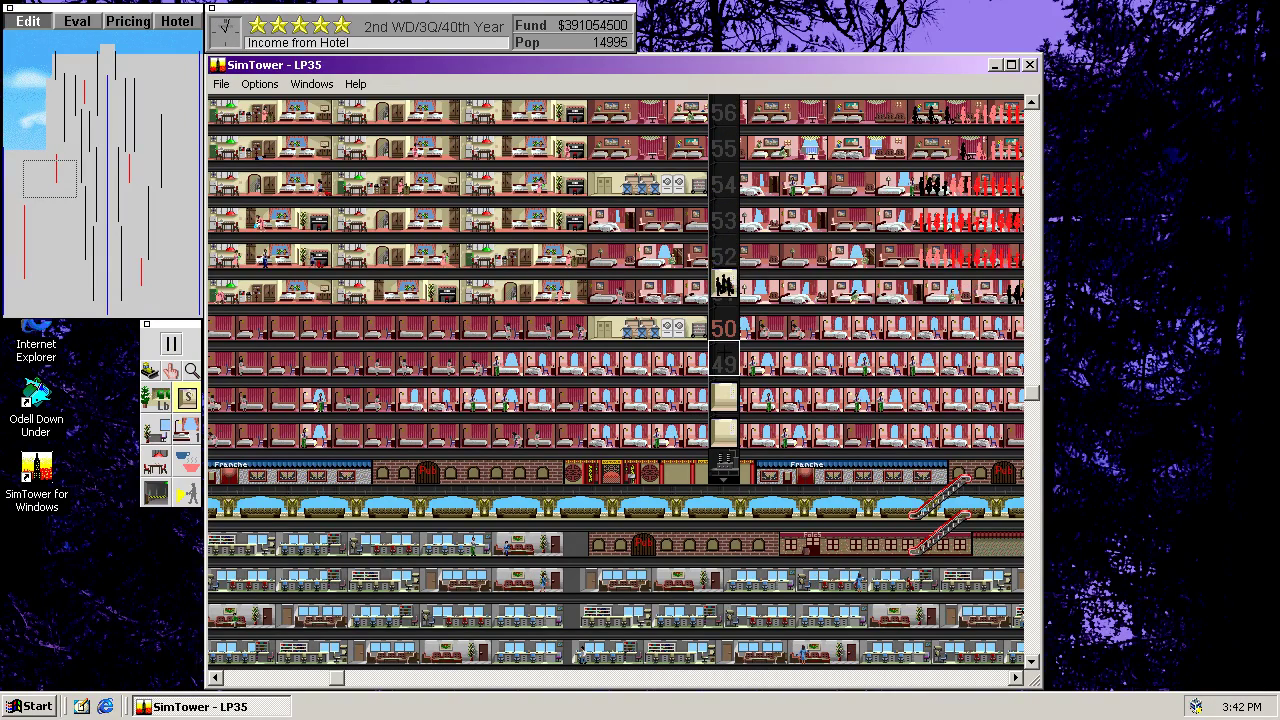
pyautogui.click(724, 252)
pyautogui.click(724, 290)
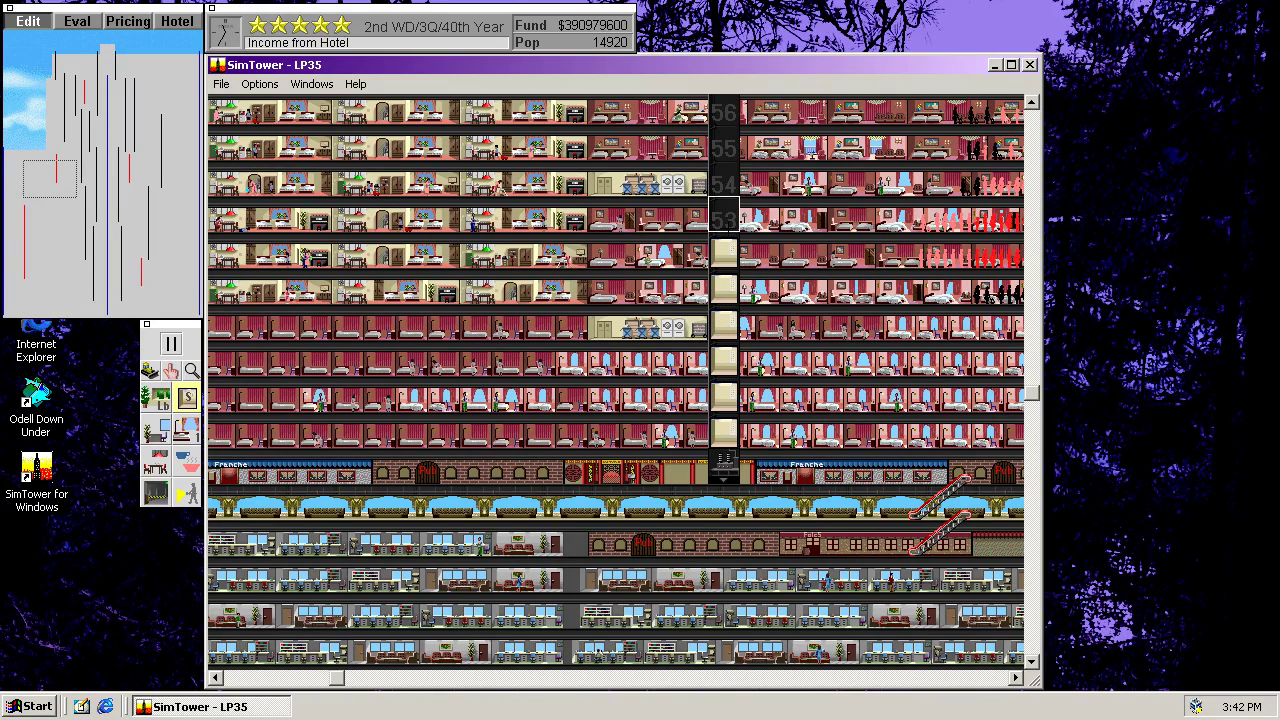
pyautogui.click(724, 214)
pyautogui.click(724, 182)
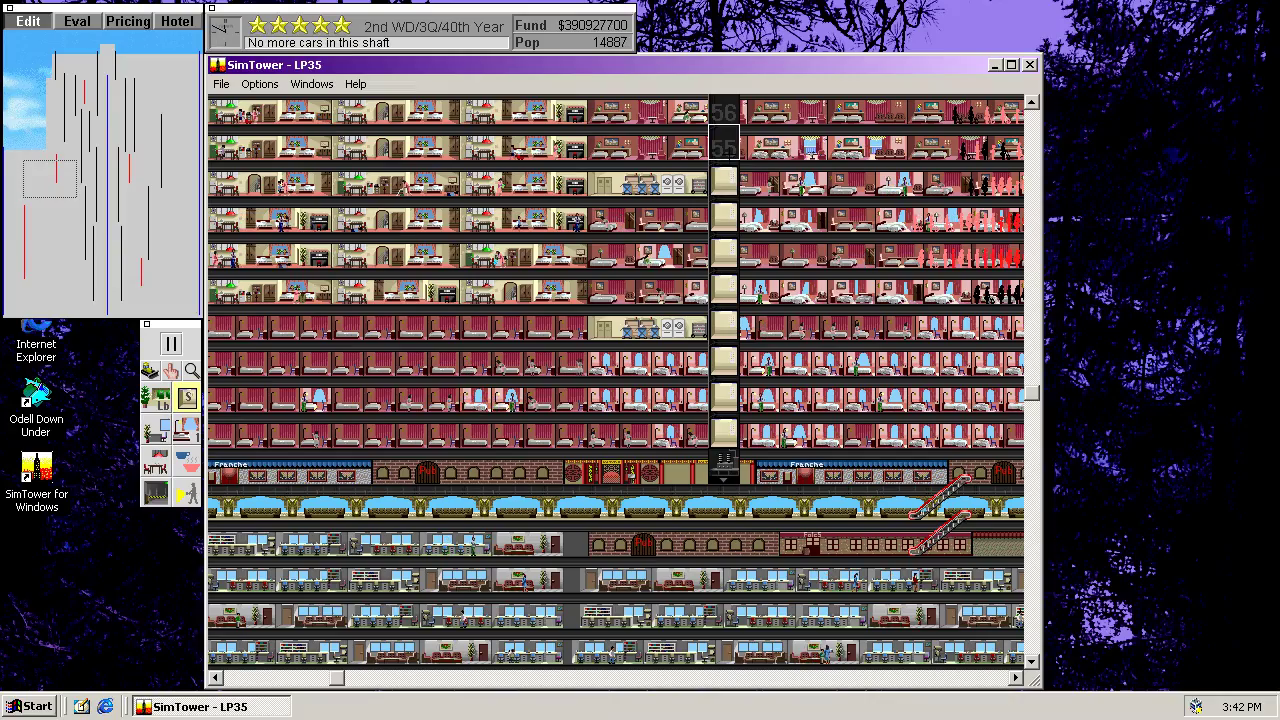
pyautogui.moveTo(72, 175)
pyautogui.mouseDown()
pyautogui.moveTo(117, 171)
pyautogui.moveTo(57, 171)
pyautogui.mouseUp()
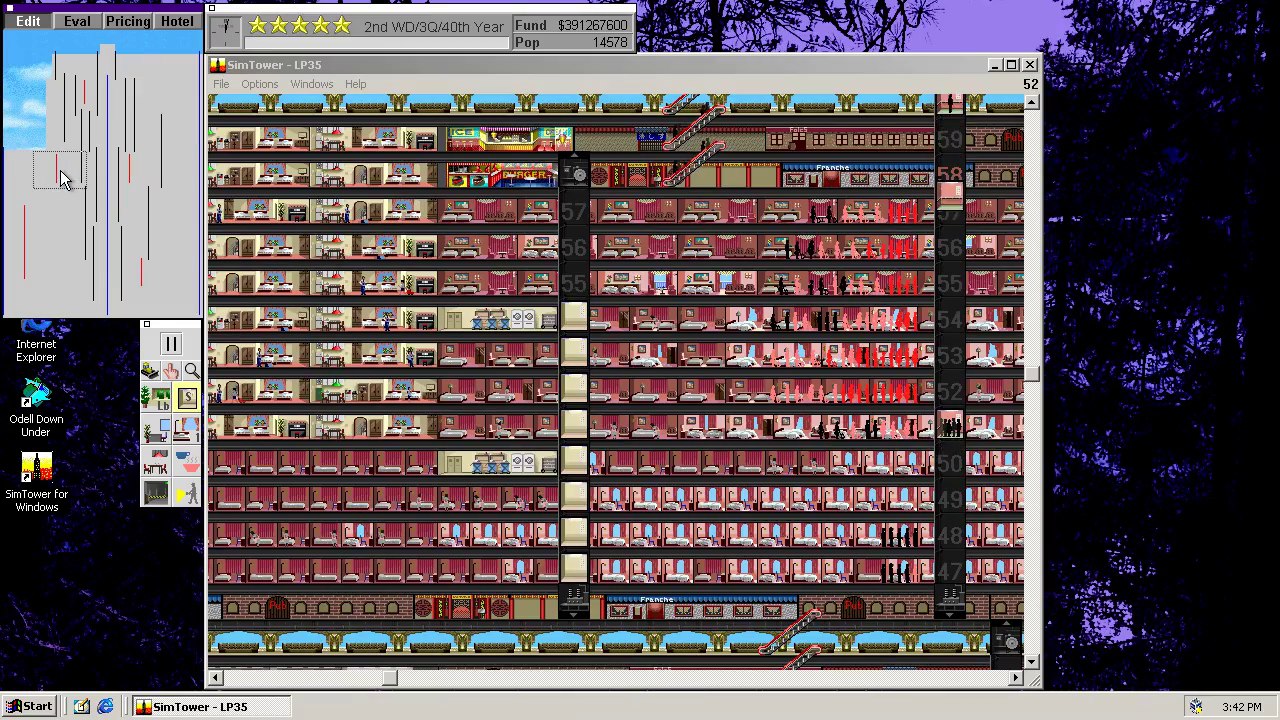
pyautogui.moveTo(57, 171)
pyautogui.mouseDown()
pyautogui.moveTo(100, 86)
pyautogui.moveTo(97, 130)
pyautogui.moveTo(100, 112)
pyautogui.mouseUp()
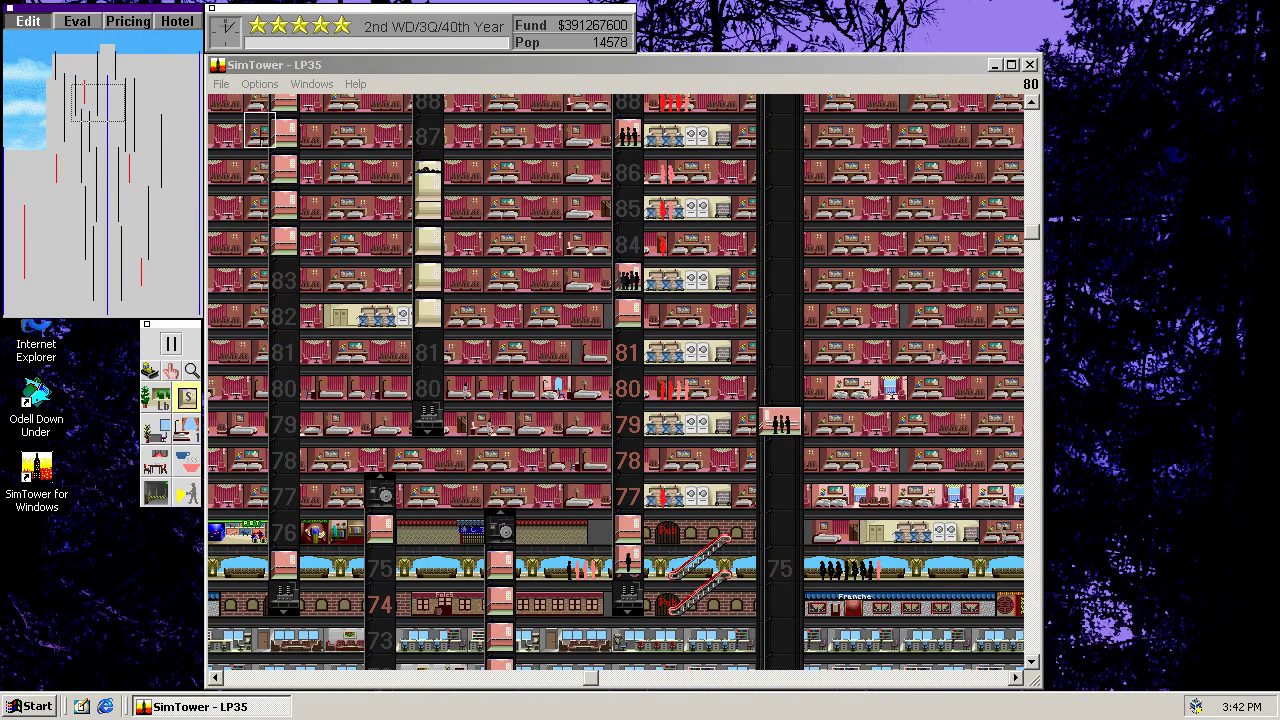
# Step: Scroll to floors 77–92 and bulldoze the elevator shaft ending at floor 89
pyautogui.click(120, 160)
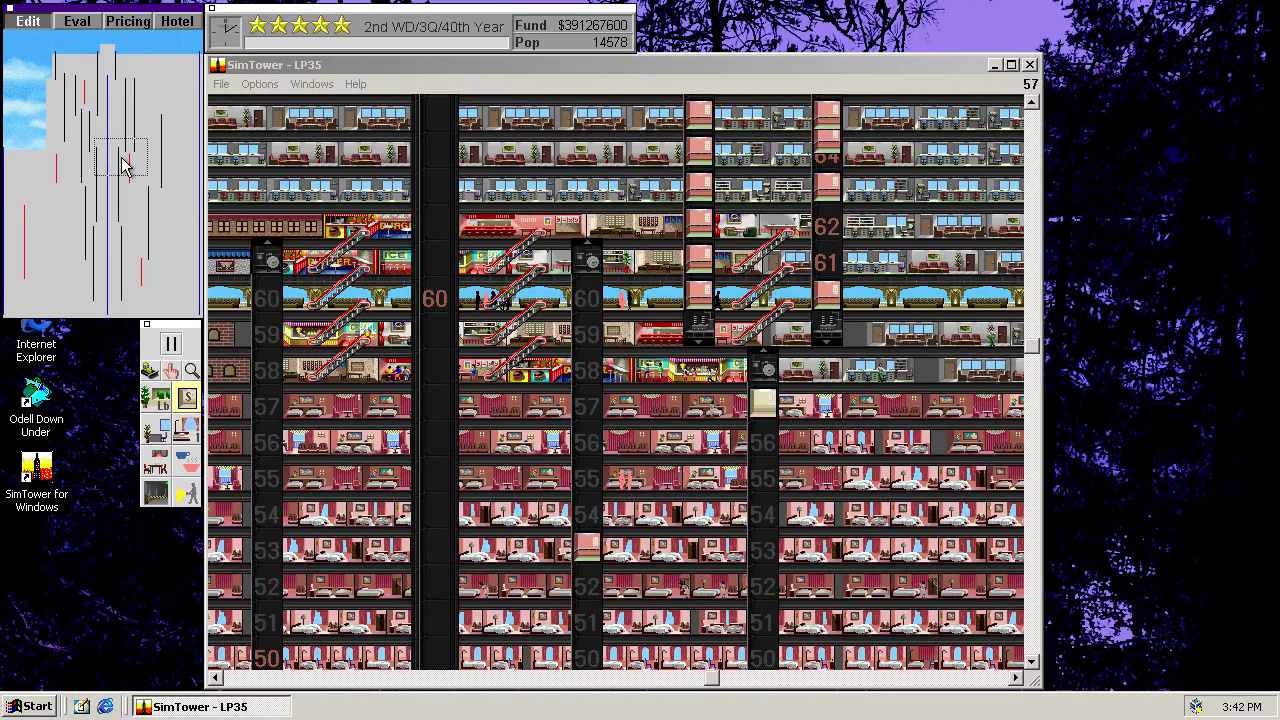
pyautogui.moveTo(120, 160)
pyautogui.mouseDown()
pyautogui.moveTo(88, 140)
pyautogui.moveTo(90, 98)
pyautogui.moveTo(83, 237)
pyautogui.mouseUp()
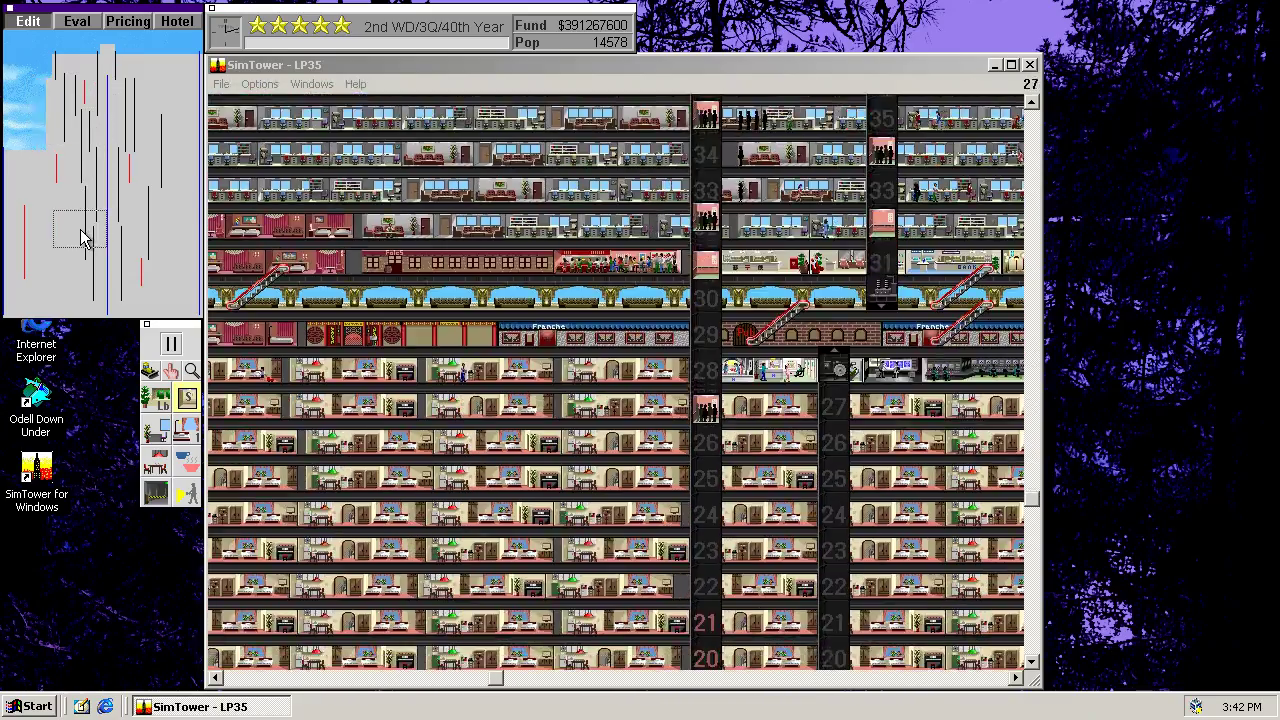
pyautogui.moveTo(83, 237); pyautogui.dragTo(98, 198)
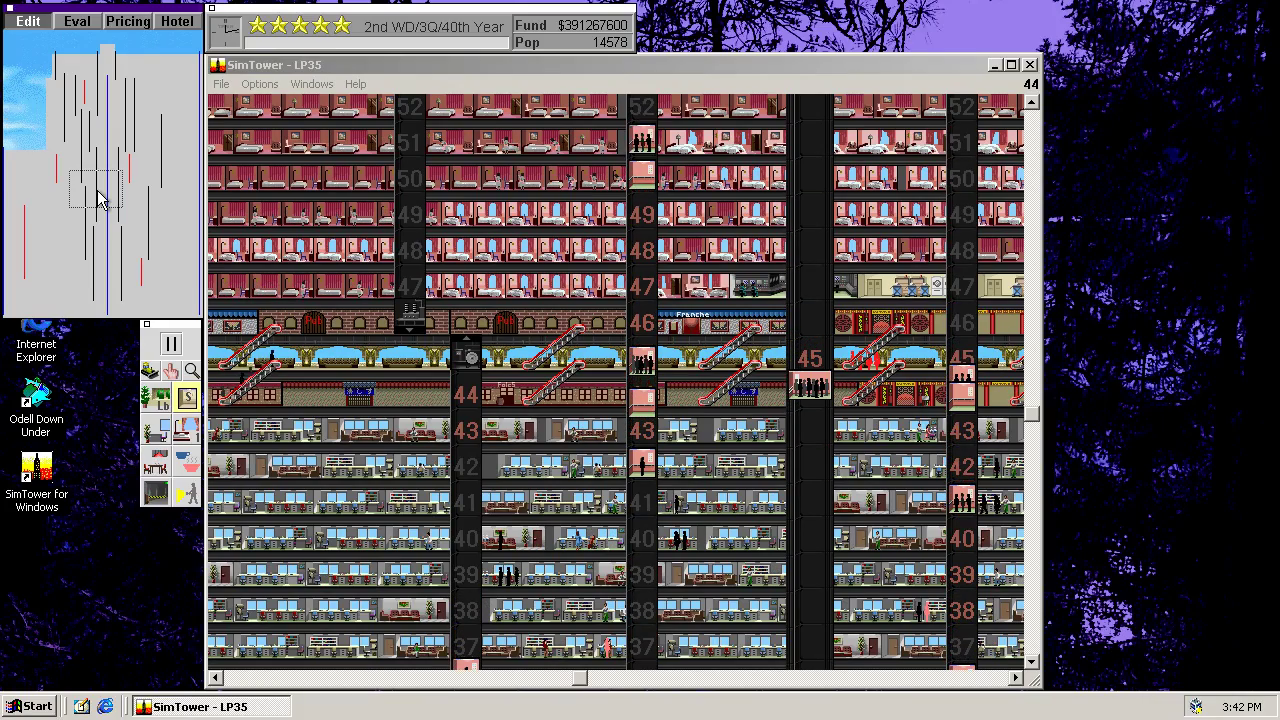
pyautogui.moveTo(126, 171); pyautogui.dragTo(150, 137)
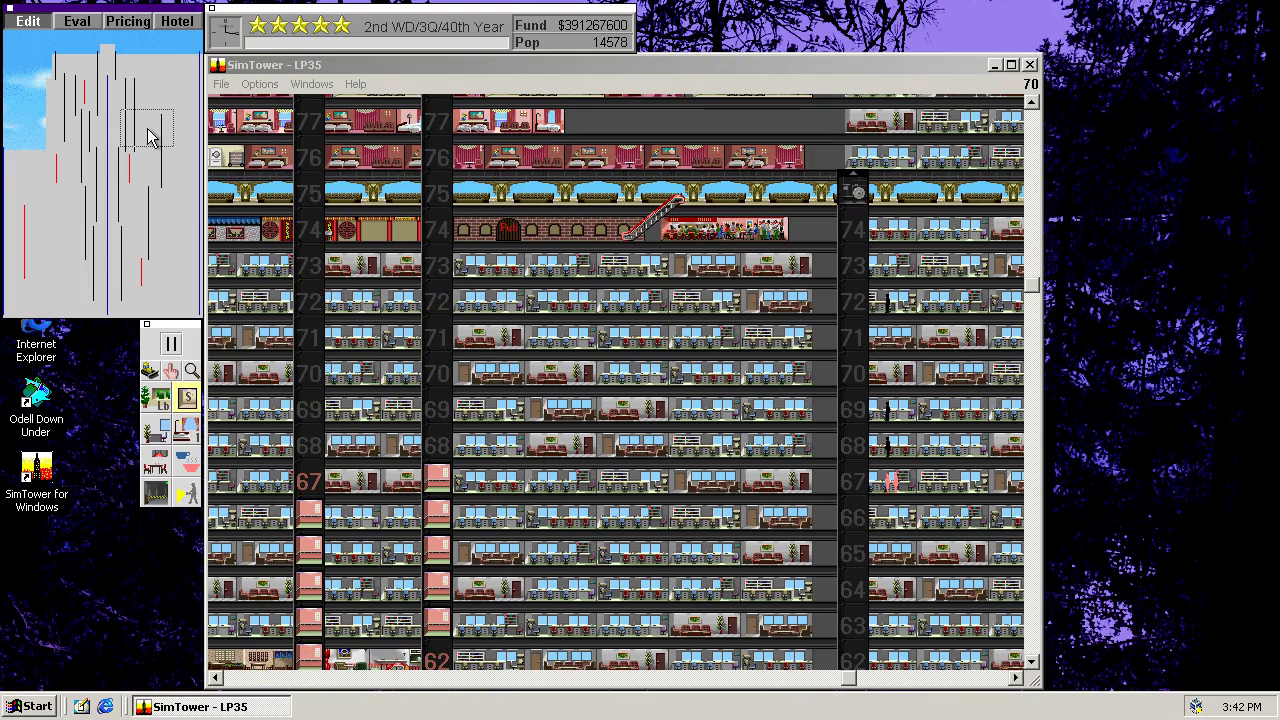
pyautogui.moveTo(150, 137); pyautogui.dragTo(137, 137)
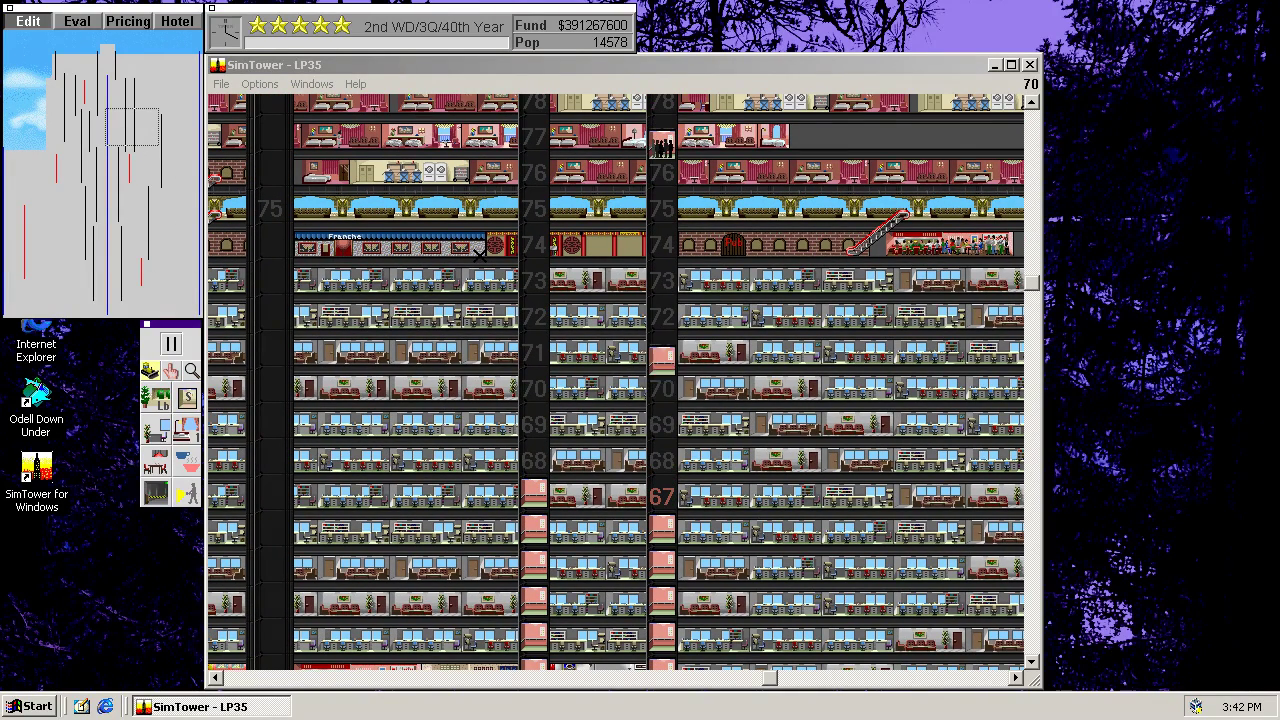
pyautogui.click(537, 268)
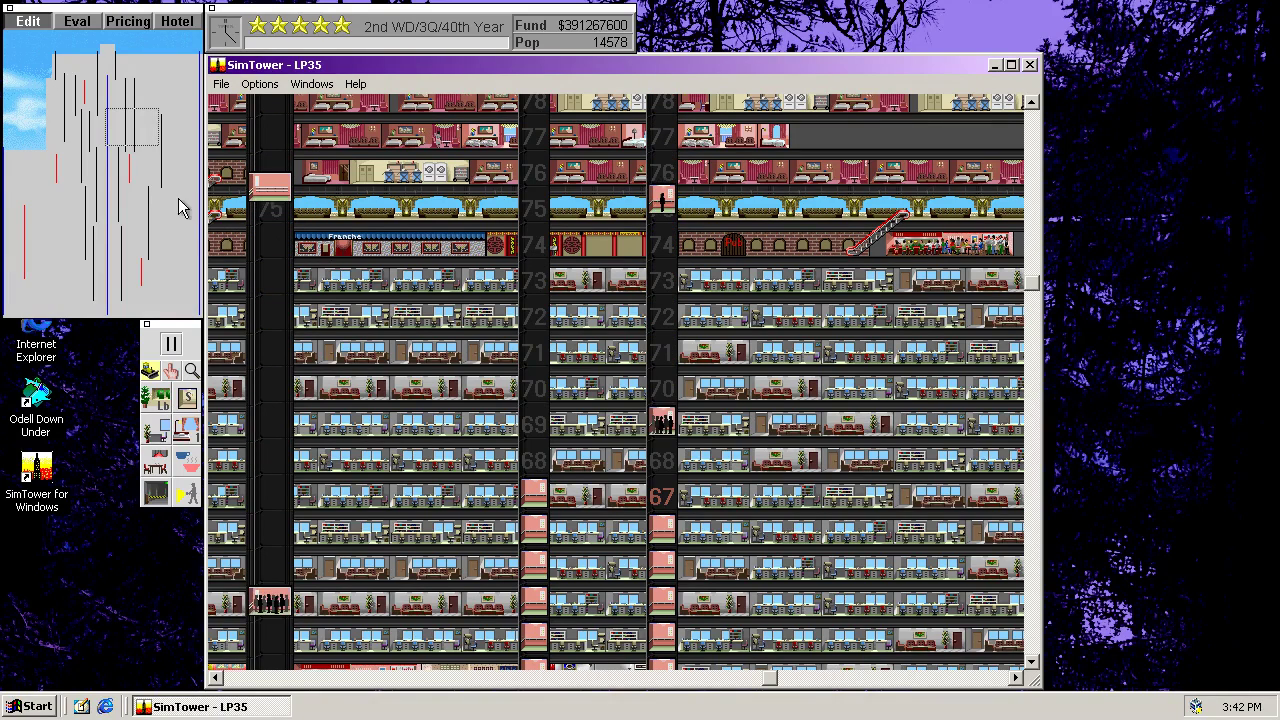
pyautogui.click(125, 130)
pyautogui.moveTo(125, 130); pyautogui.dragTo(130, 100)
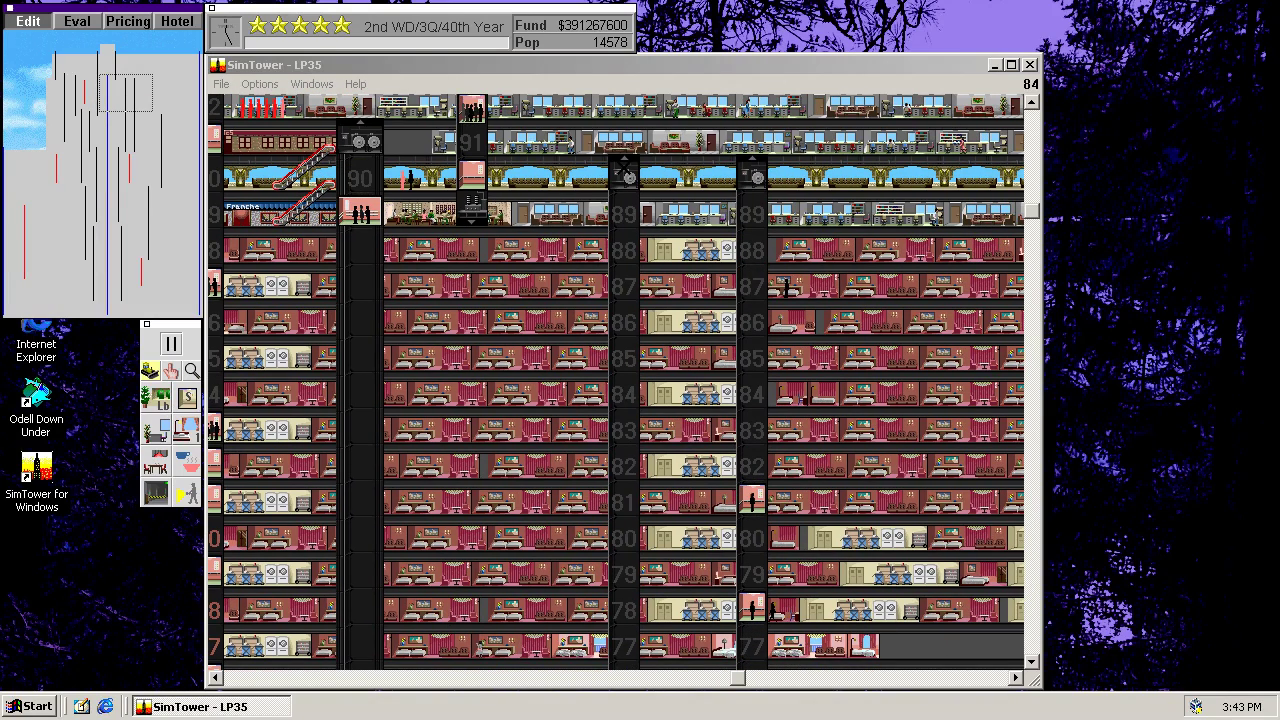
pyautogui.click(623, 168)
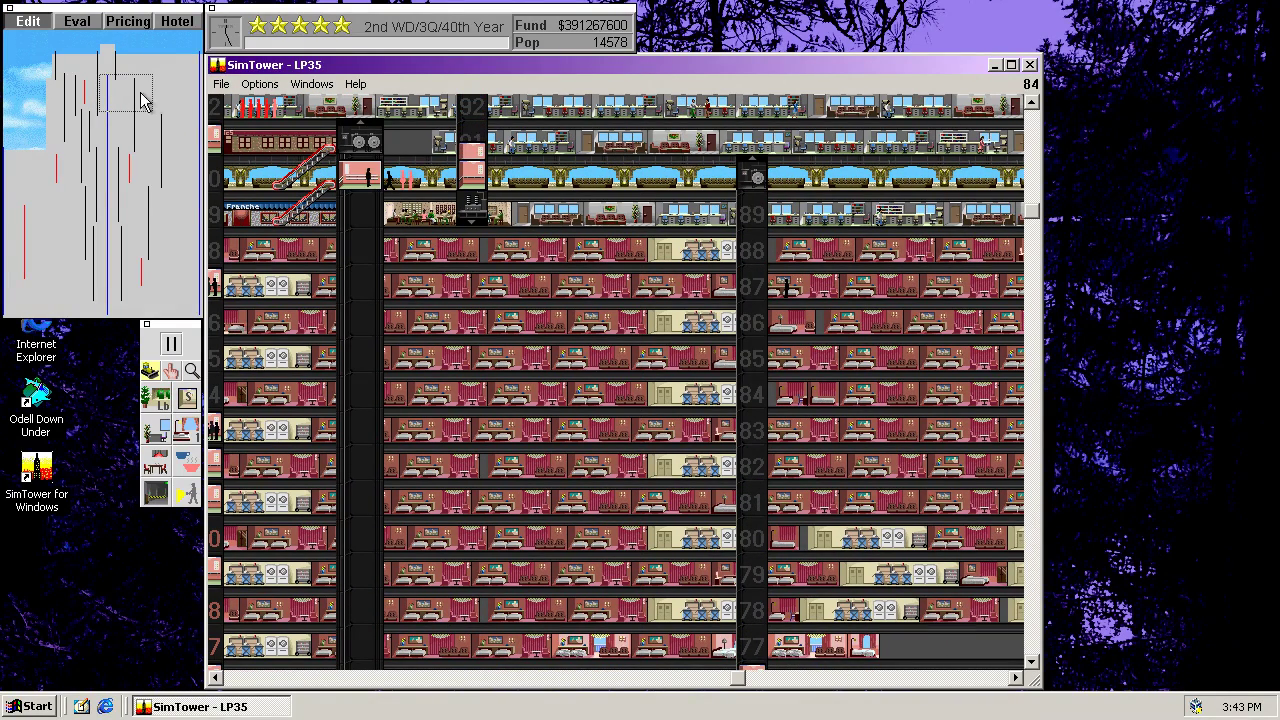
pyautogui.moveTo(138, 100)
pyautogui.mouseDown()
pyautogui.moveTo(133, 72)
pyautogui.moveTo(117, 103)
pyautogui.mouseUp()
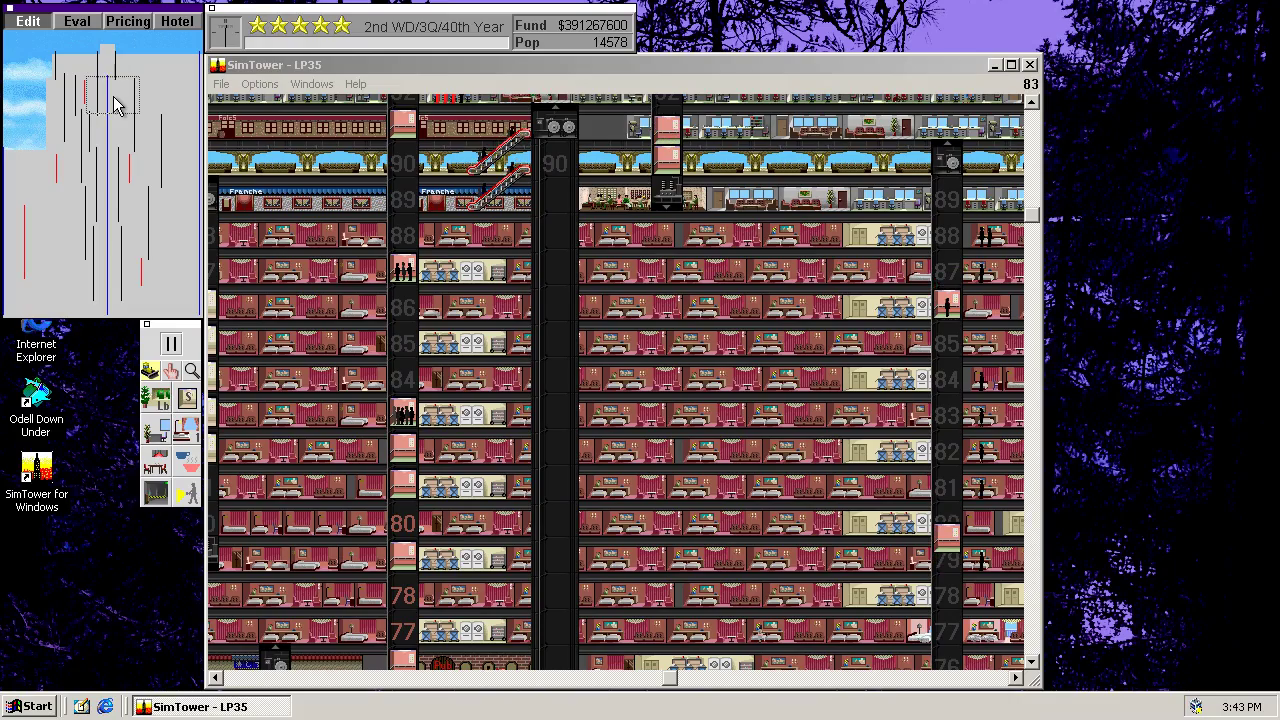
pyautogui.moveTo(115, 103); pyautogui.dragTo(106, 157)
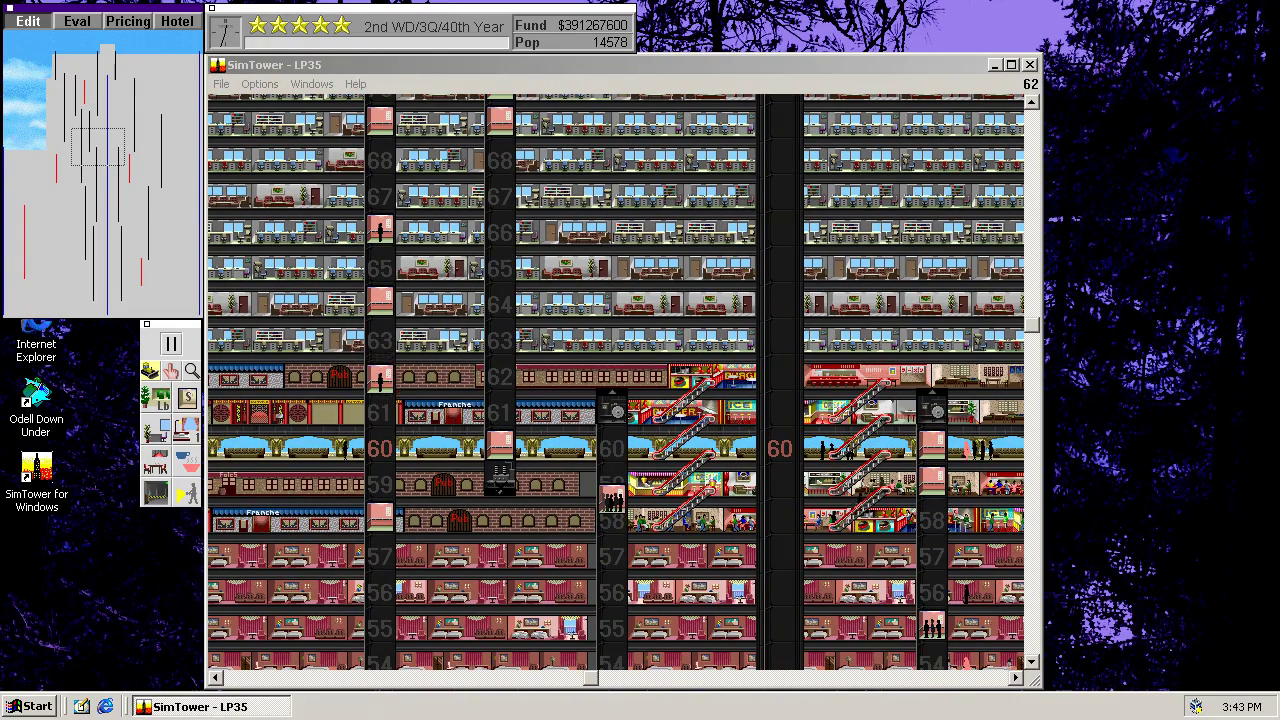
# Step: Bulldoze the elevator shaft running down from floor 76, viewing floors 72–87
pyautogui.click(95, 115)
pyautogui.moveTo(95, 115); pyautogui.dragTo(92, 121)
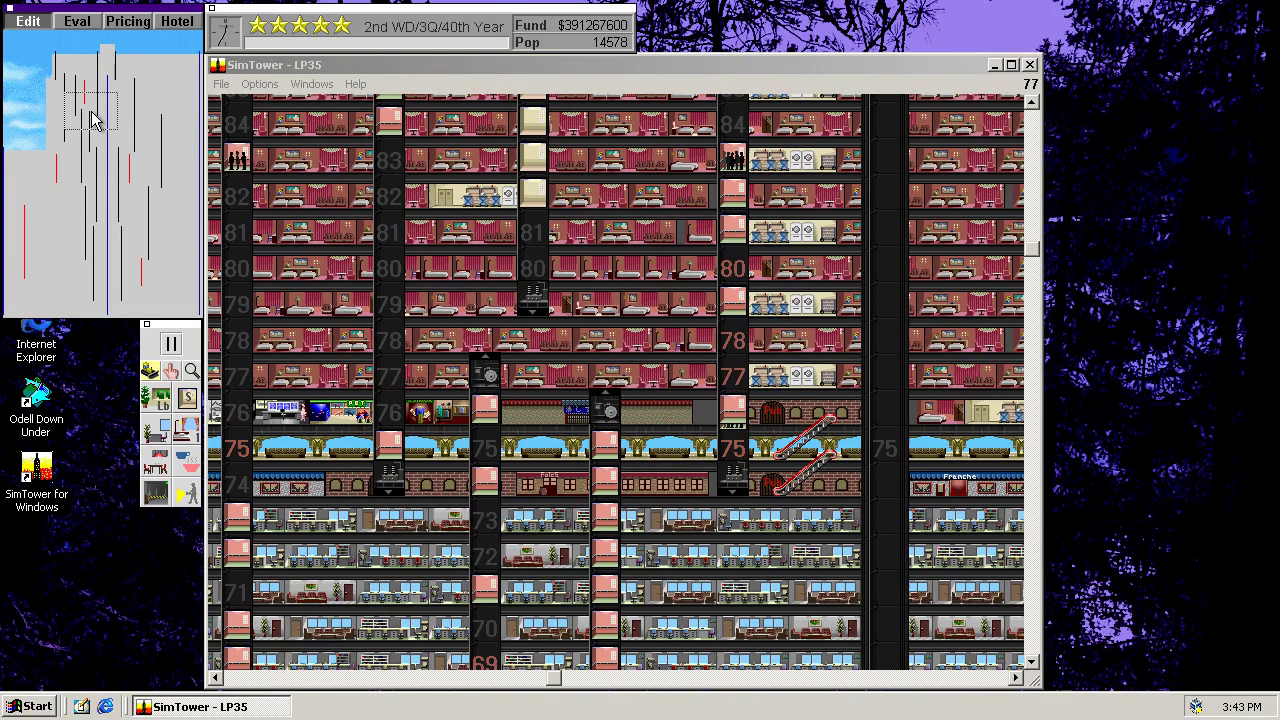
pyautogui.click(564, 388)
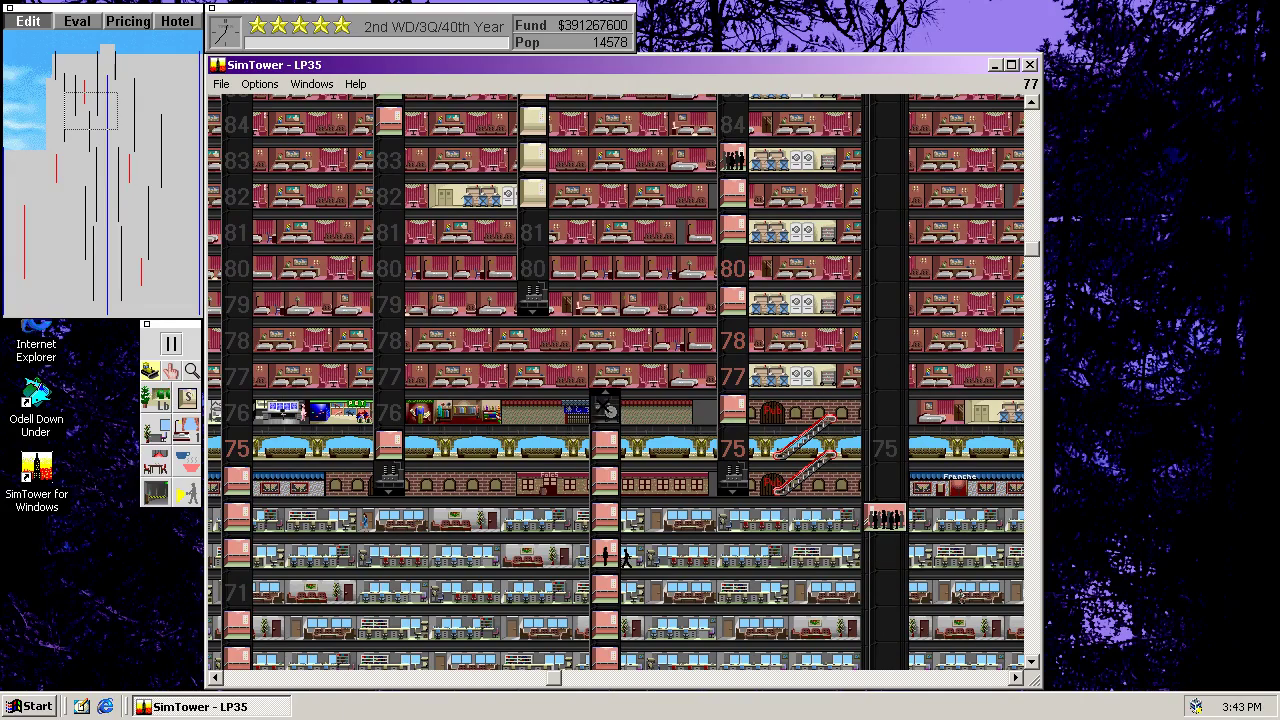
pyautogui.click(604, 407)
# Step: Switch away from the bulldozer and move the view down to floors 43–58
pyautogui.click(180, 373)
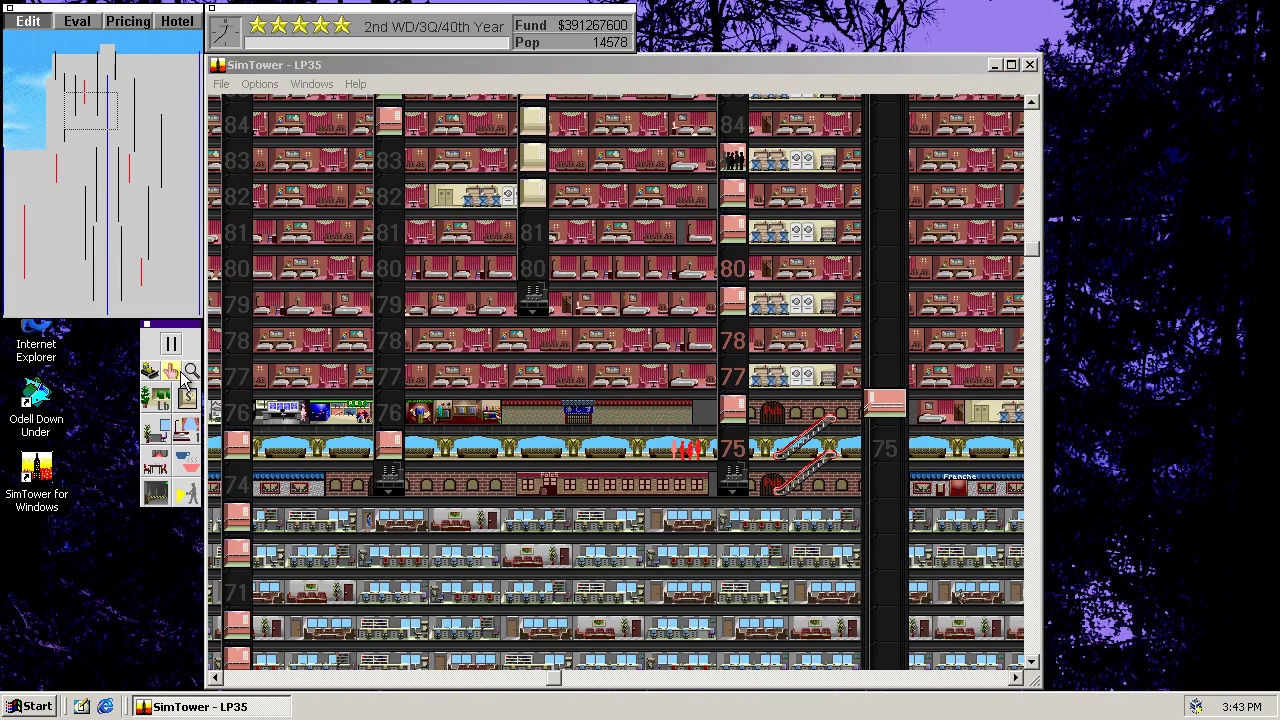
pyautogui.click(531, 334)
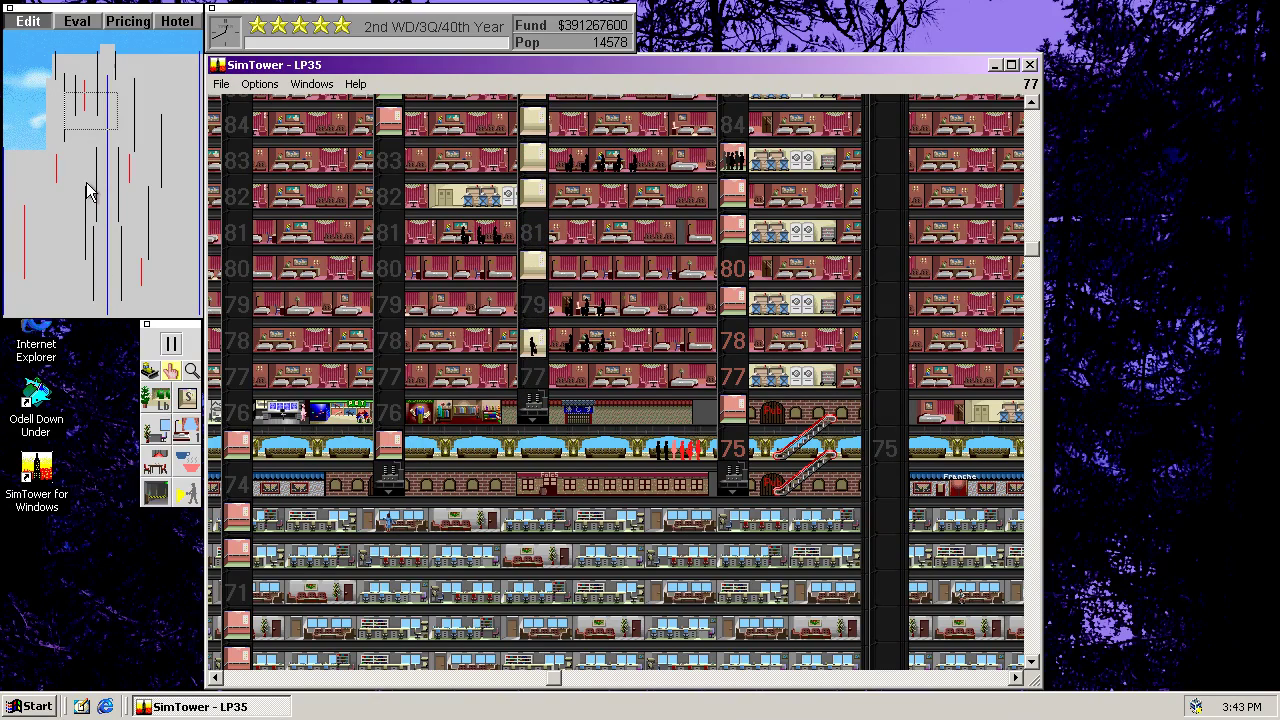
pyautogui.click(83, 100)
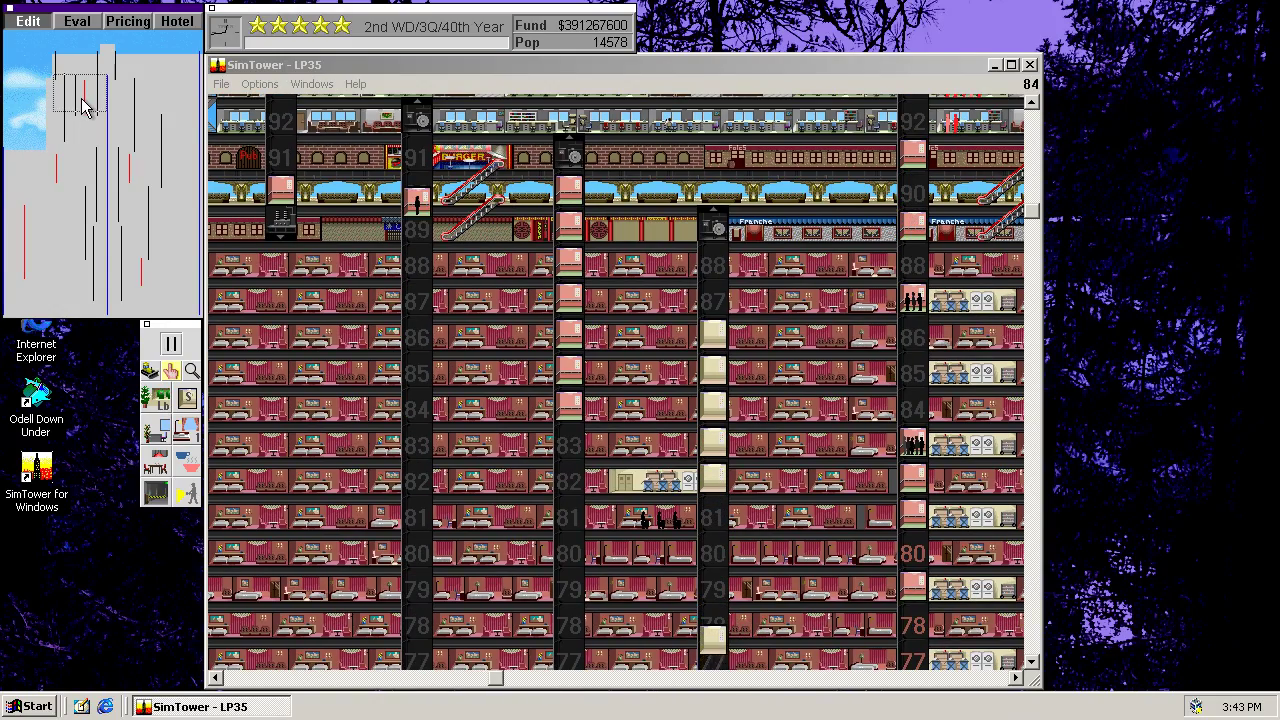
pyautogui.moveTo(83, 100); pyautogui.dragTo(137, 168)
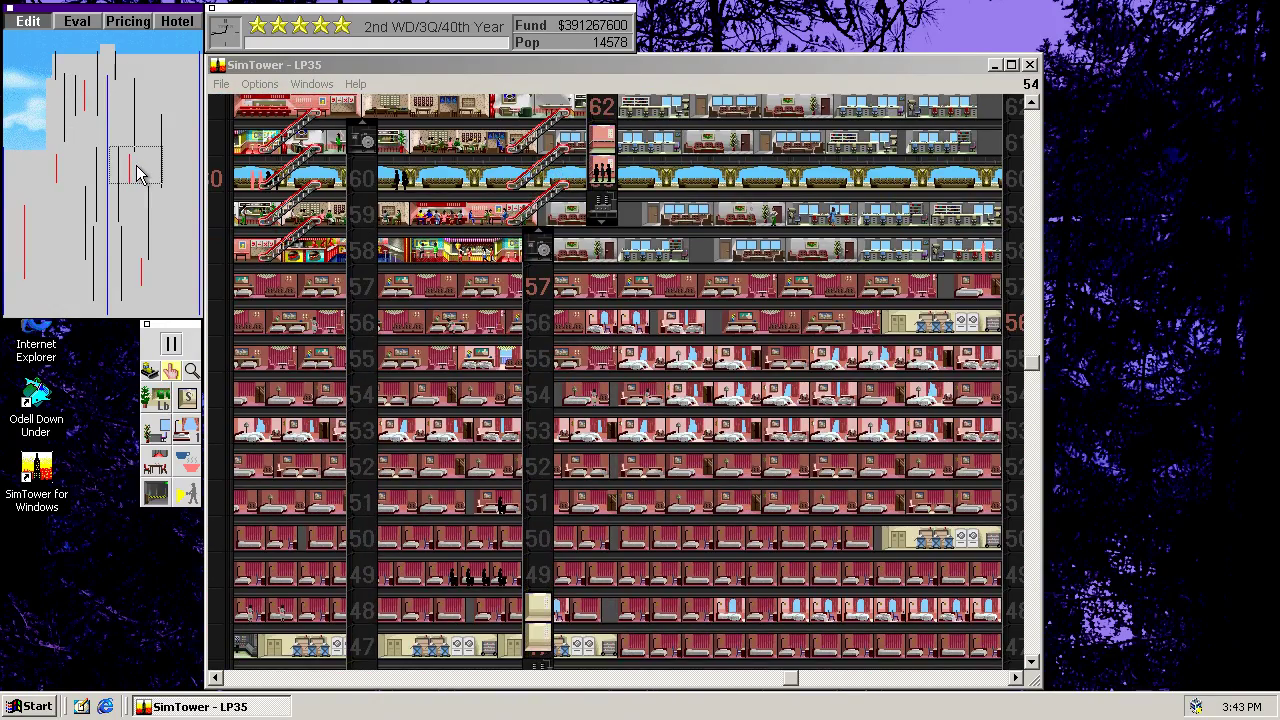
pyautogui.moveTo(136, 166)
pyautogui.mouseDown()
pyautogui.moveTo(143, 284)
pyautogui.moveTo(143, 270)
pyautogui.mouseUp()
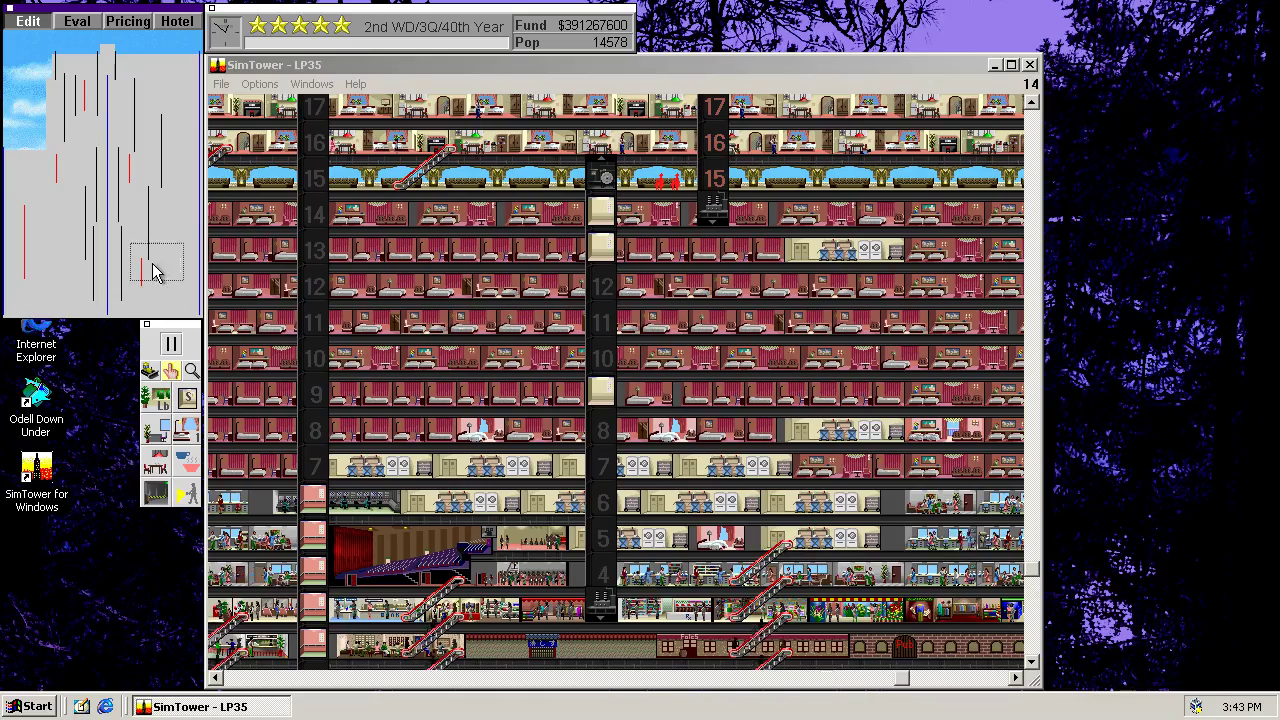
pyautogui.moveTo(155, 273)
pyautogui.mouseDown()
pyautogui.moveTo(86, 237)
pyautogui.moveTo(23, 237)
pyautogui.moveTo(29, 280)
pyautogui.moveTo(55, 187)
pyautogui.mouseUp()
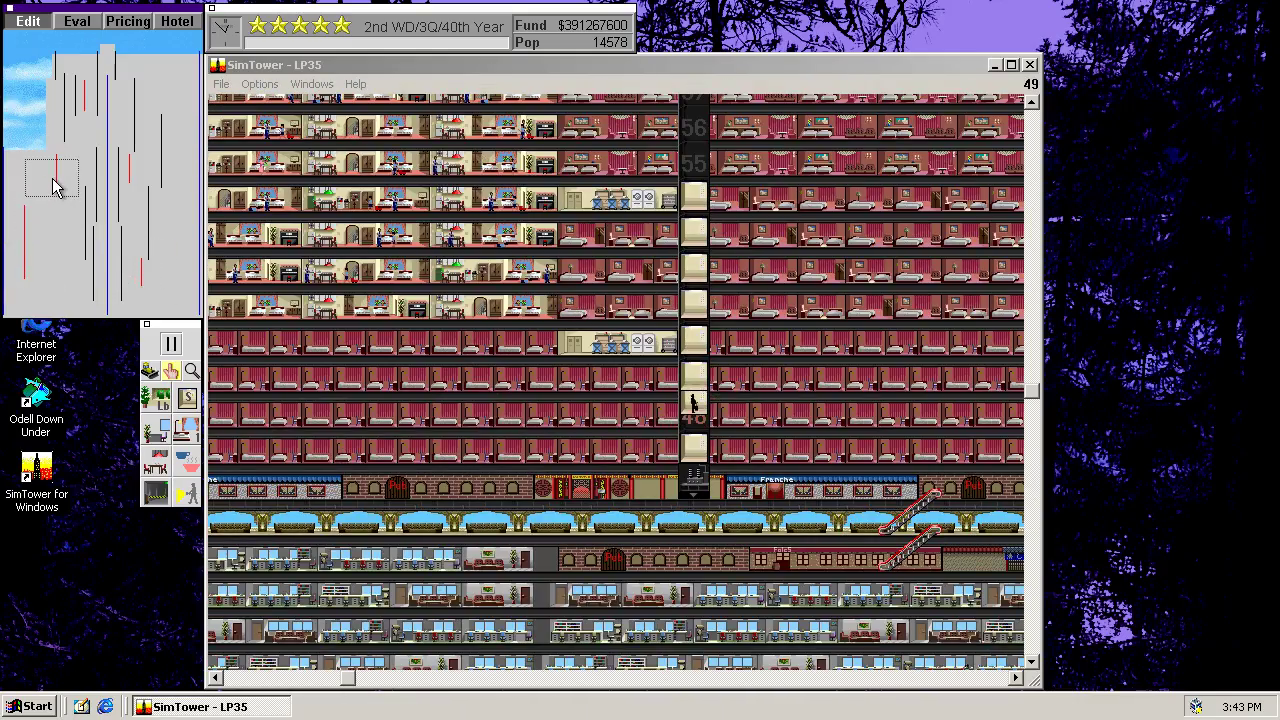
pyautogui.moveTo(55, 187)
pyautogui.mouseDown()
pyautogui.moveTo(68, 157)
pyautogui.moveTo(138, 145)
pyautogui.moveTo(134, 129)
pyautogui.moveTo(139, 173)
pyautogui.moveTo(145, 127)
pyautogui.moveTo(160, 123)
pyautogui.moveTo(172, 195)
pyautogui.moveTo(157, 271)
pyautogui.moveTo(110, 300)
pyautogui.moveTo(90, 238)
pyautogui.mouseUp()
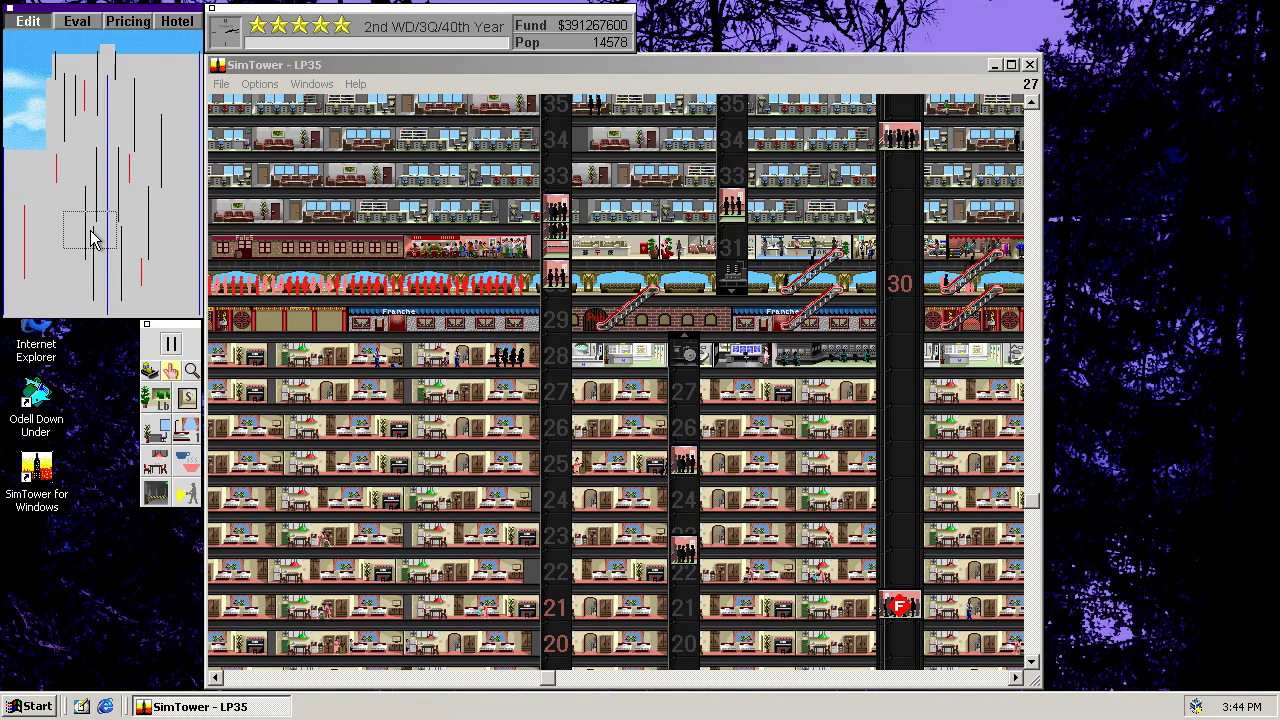
pyautogui.moveTo(90, 238)
pyautogui.mouseDown()
pyautogui.moveTo(37, 229)
pyautogui.moveTo(66, 223)
pyautogui.moveTo(123, 271)
pyautogui.moveTo(141, 263)
pyautogui.moveTo(106, 304)
pyautogui.mouseUp()
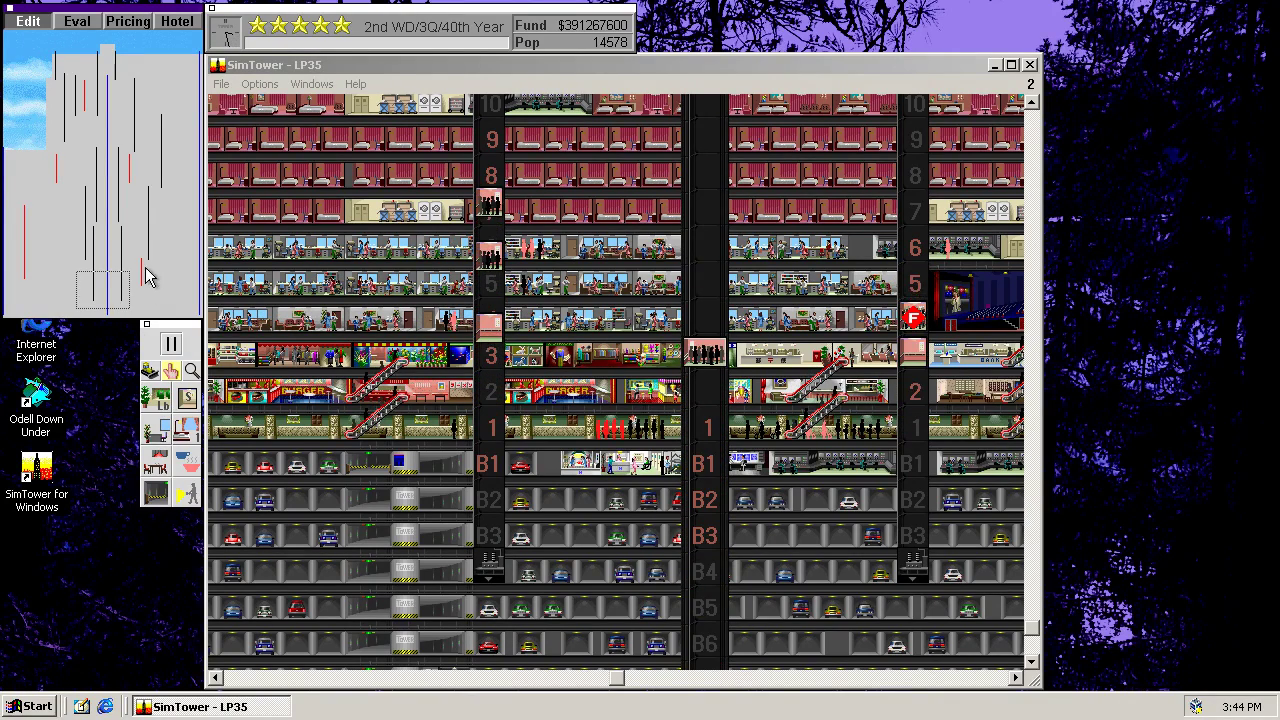
pyautogui.click(260, 85)
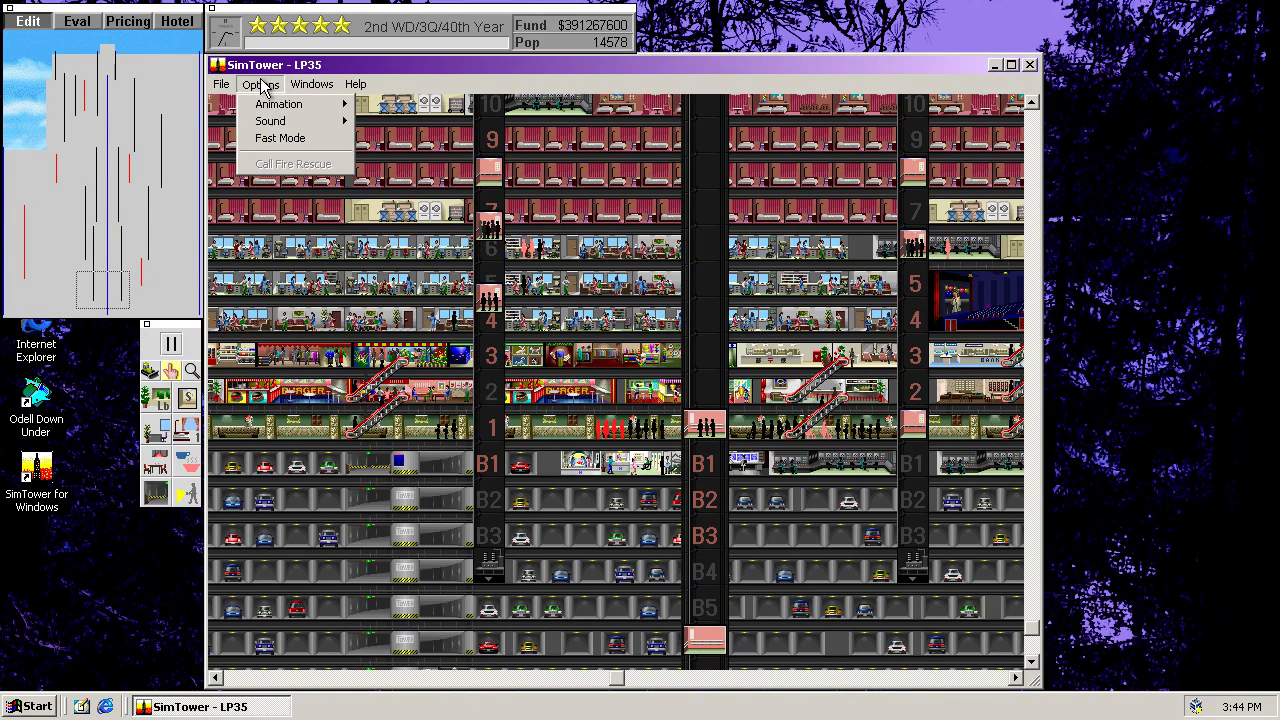
pyautogui.click(208, 401)
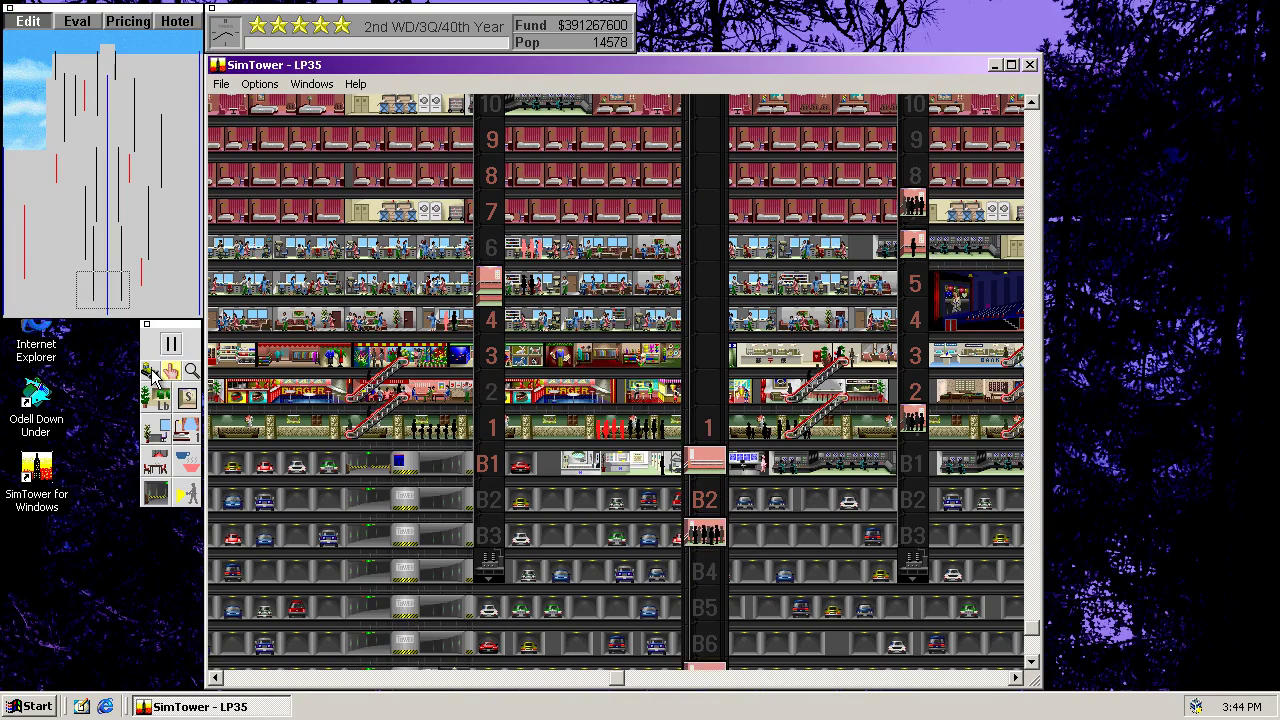
pyautogui.click(208, 401)
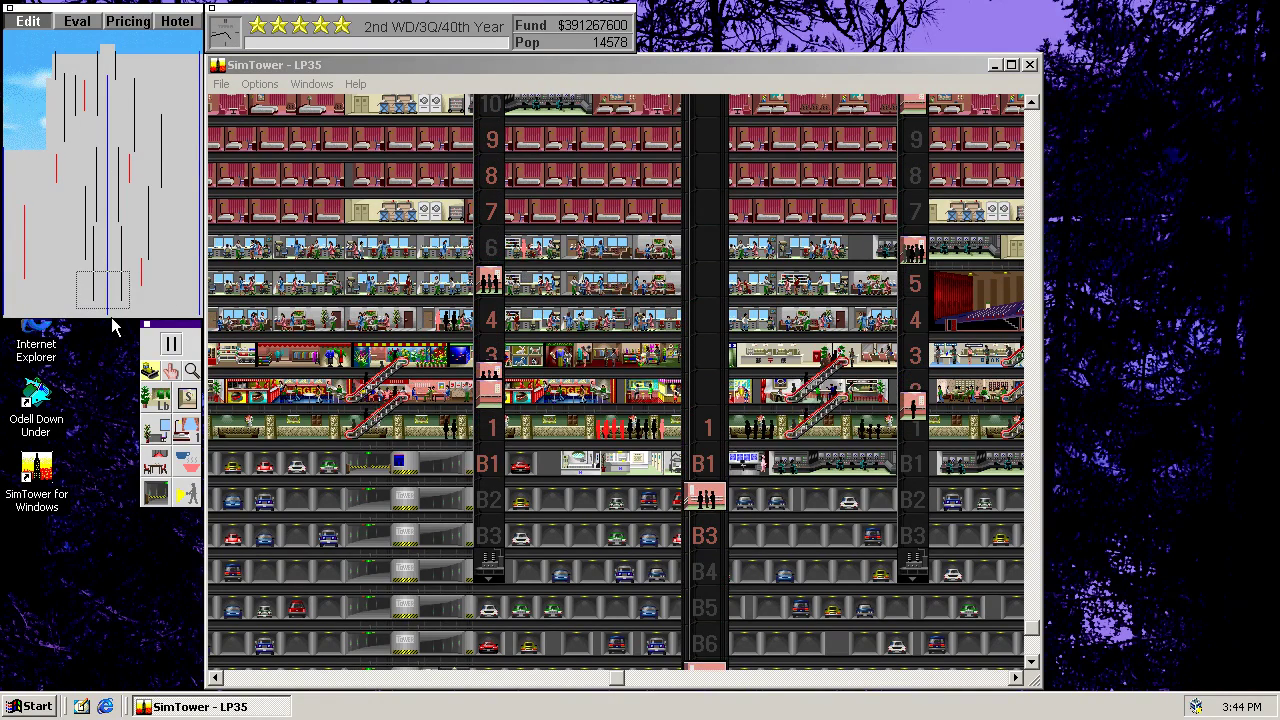
pyautogui.click(199, 68)
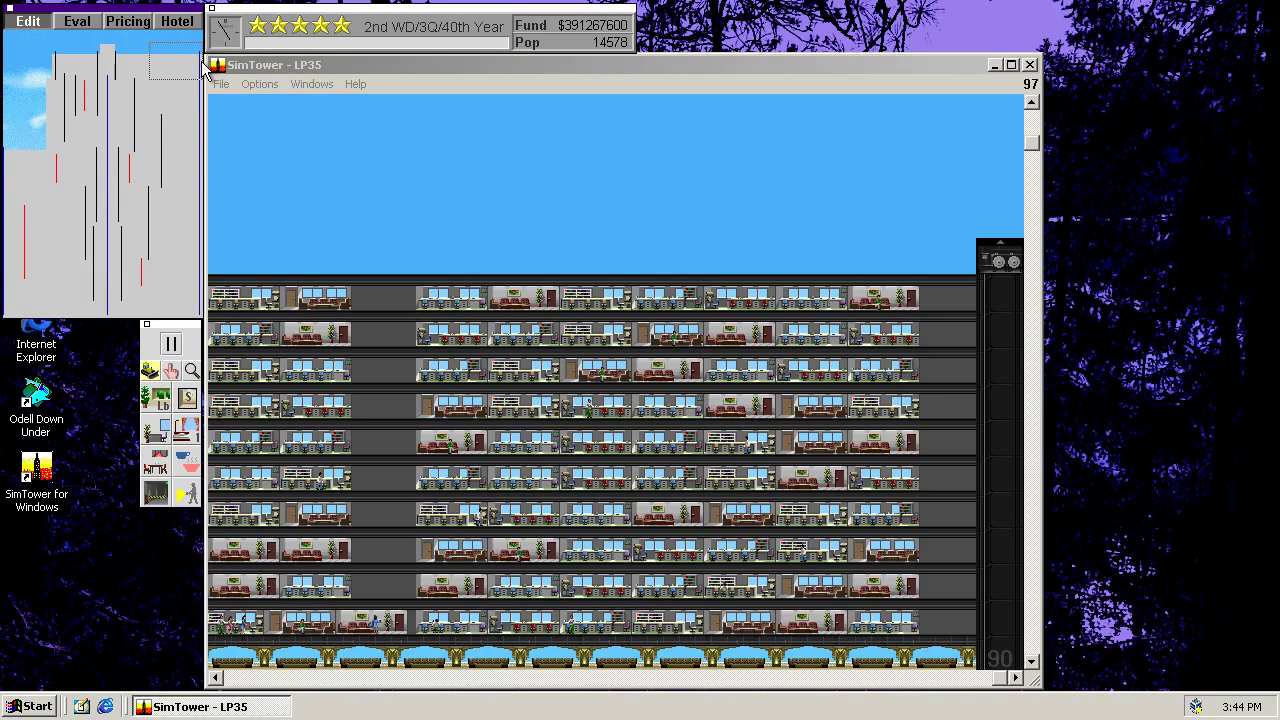
pyautogui.moveTo(203, 68); pyautogui.dragTo(204, 84)
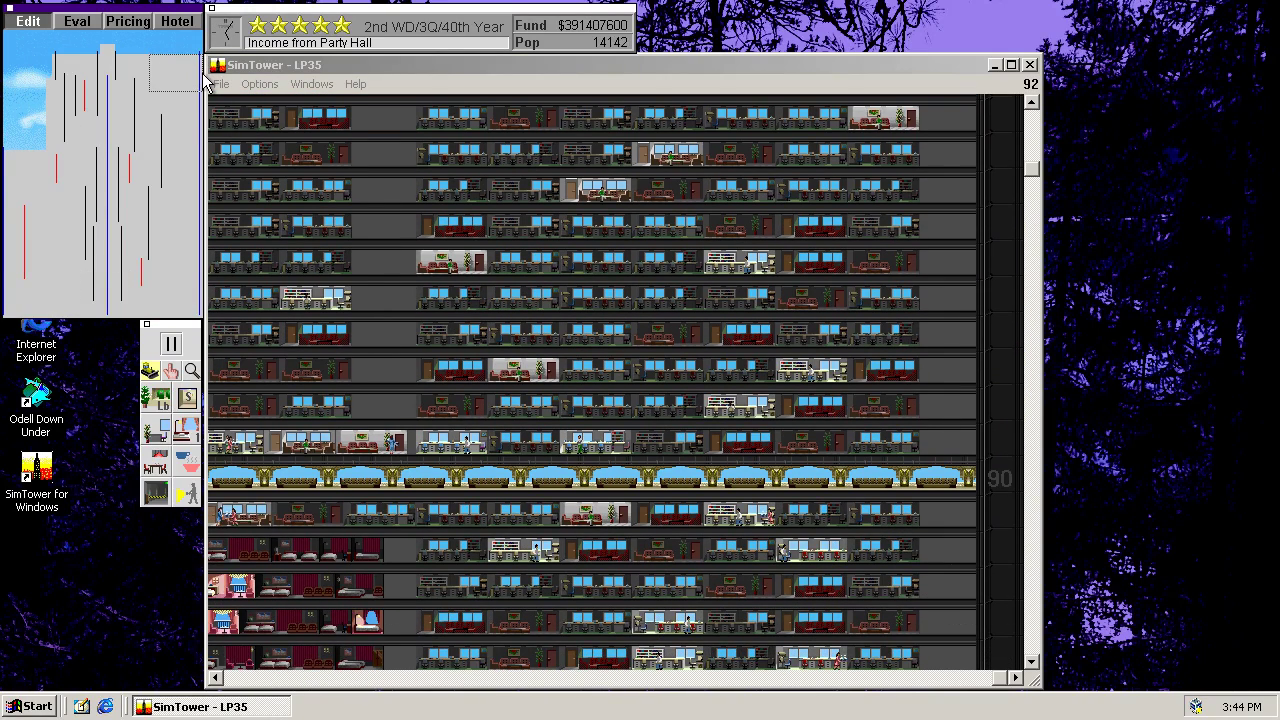
pyautogui.moveTo(204, 84); pyautogui.dragTo(110, 322)
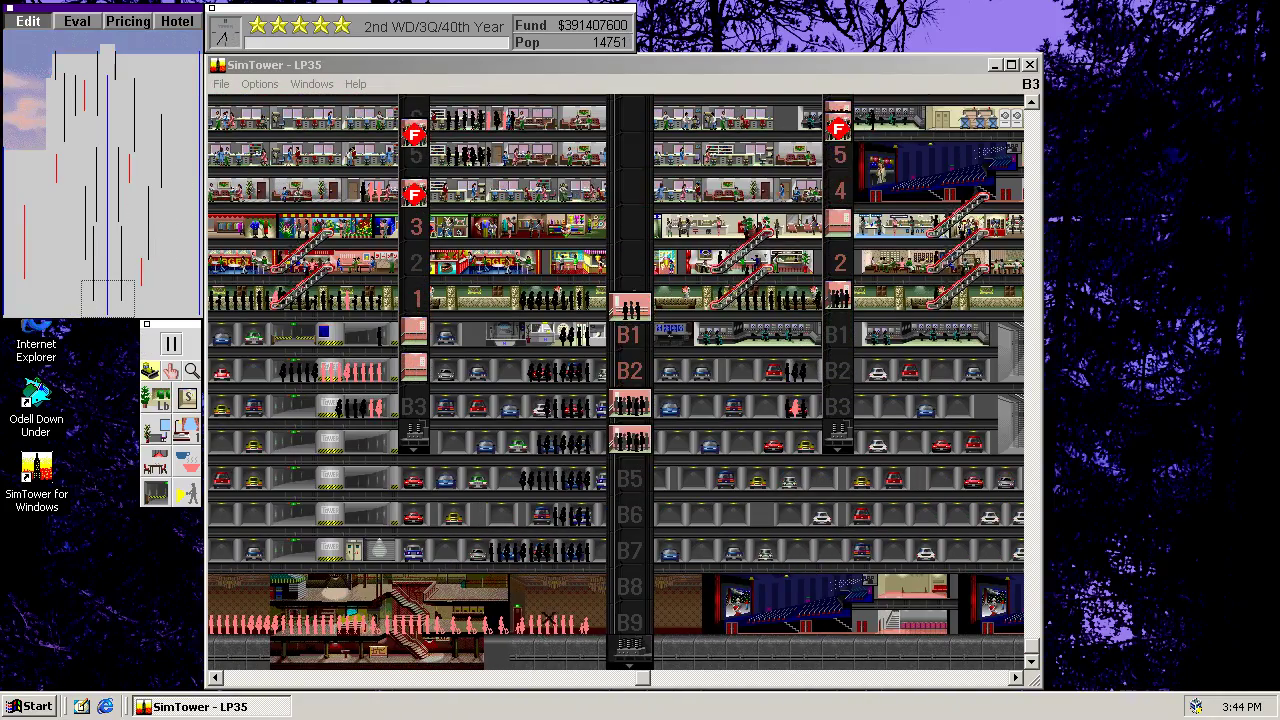
# Step: Remove two elevator shafts running into the basement and confirm the change
pyautogui.click(172, 300)
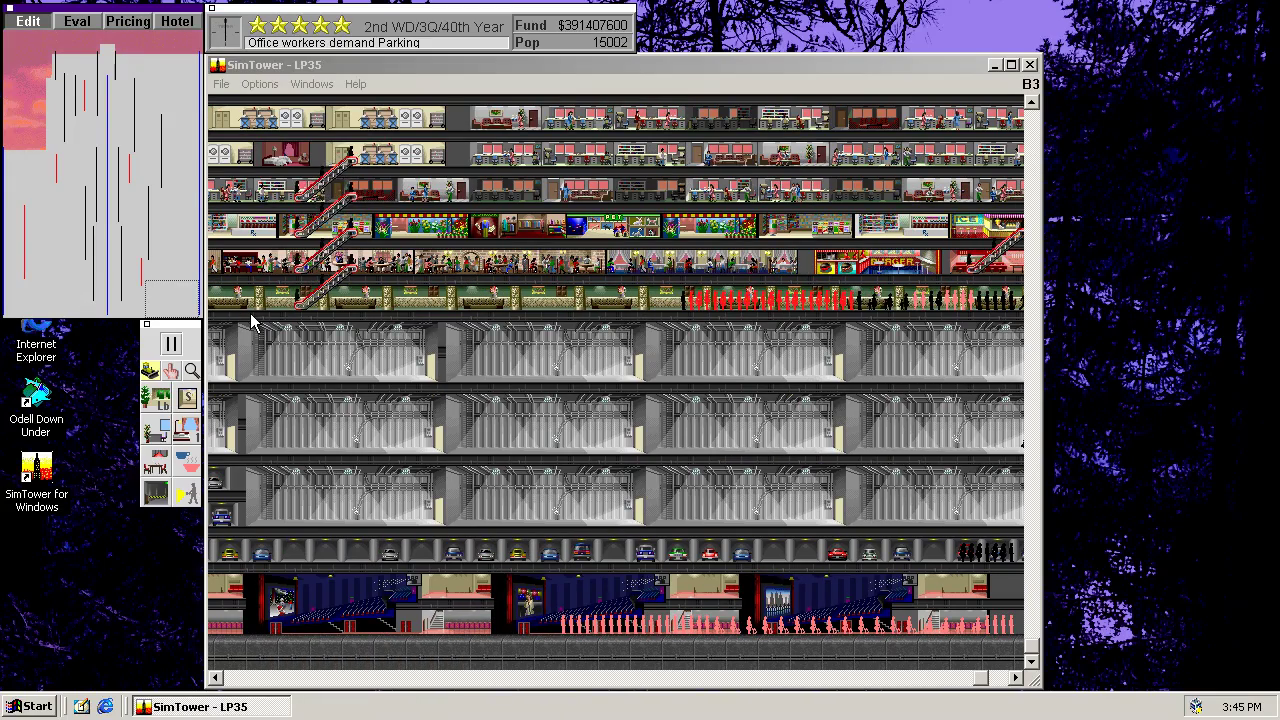
pyautogui.moveTo(126, 297); pyautogui.dragTo(117, 297)
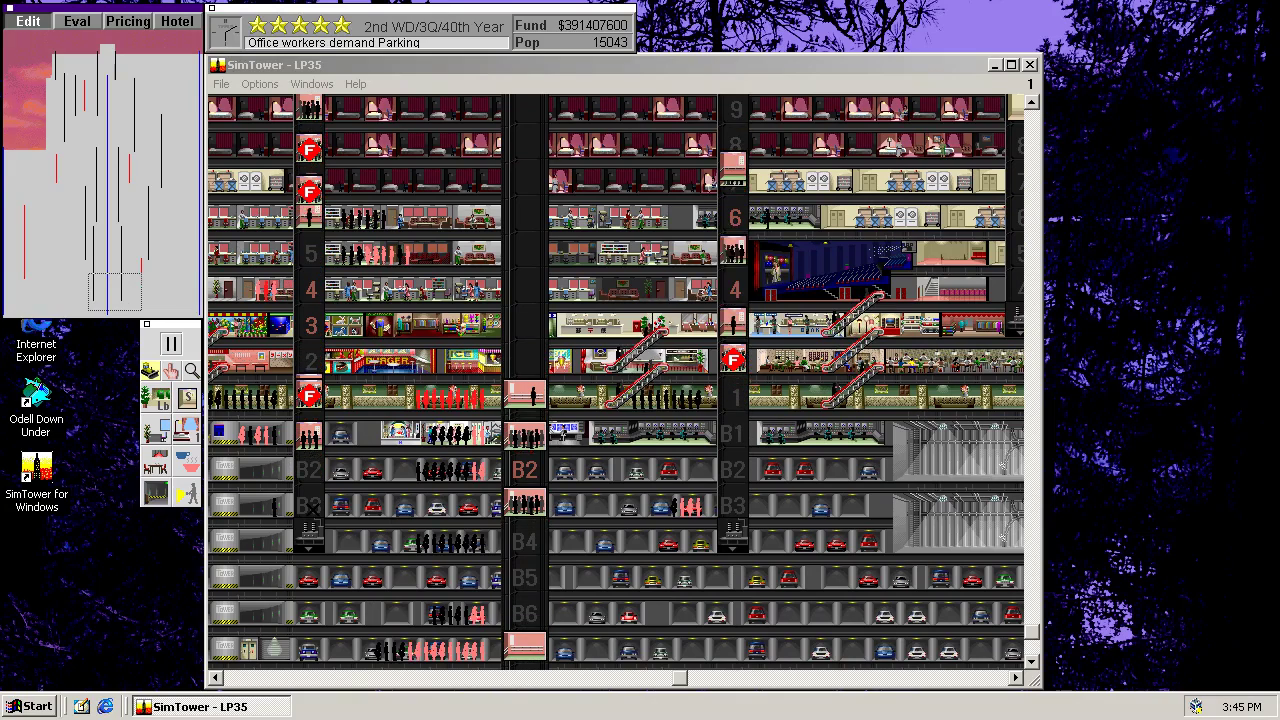
pyautogui.click(312, 508)
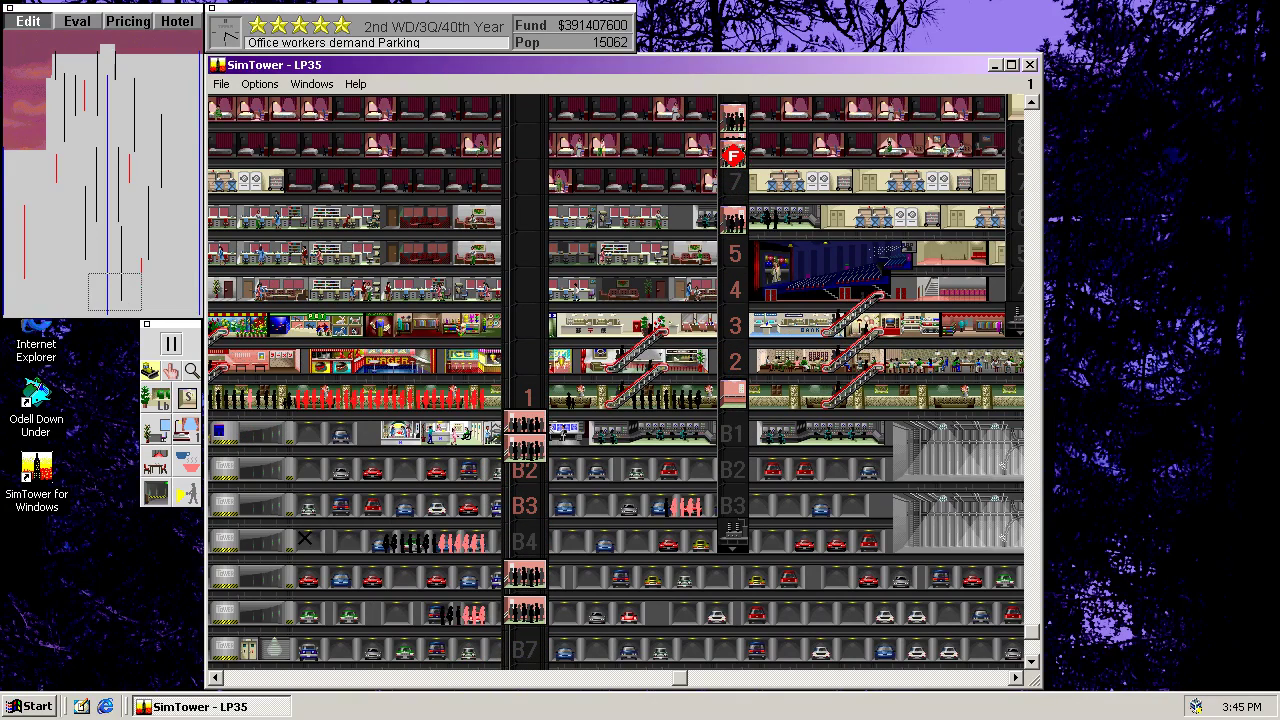
pyautogui.click(735, 530)
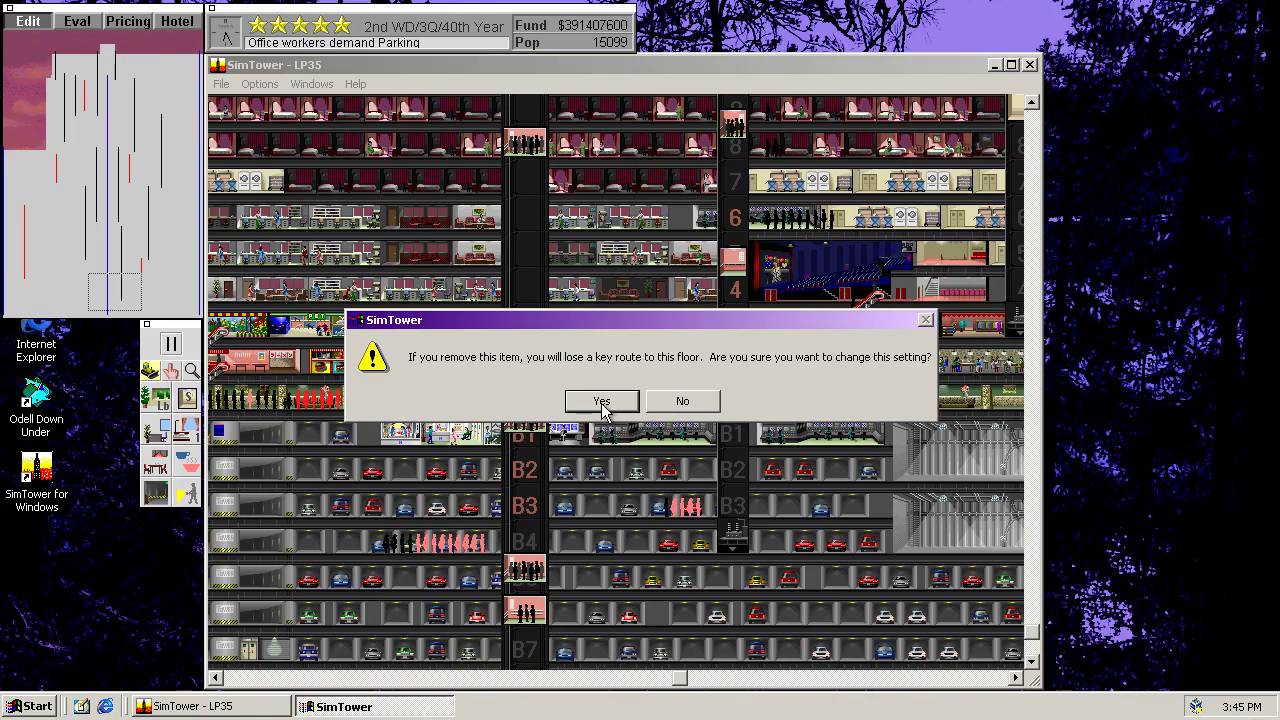
pyautogui.click(692, 400)
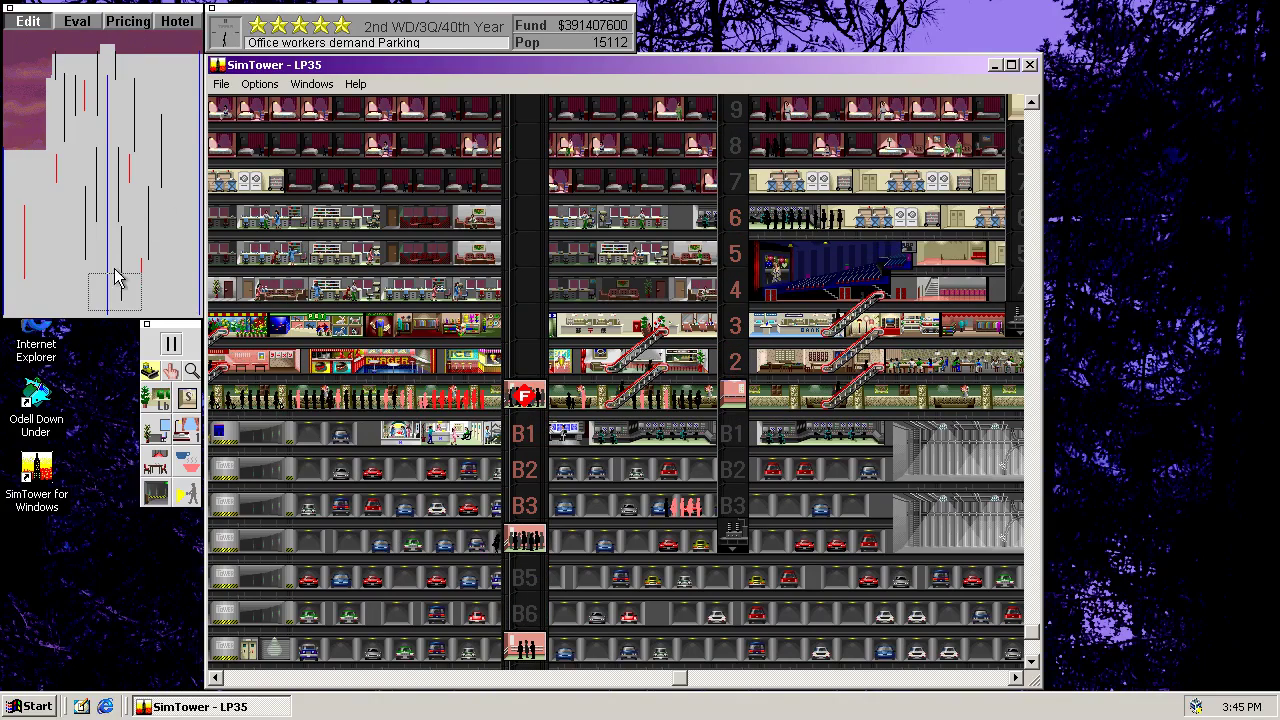
# Step: Demolish the elevator shaft on floors 80–91, then return the view to the middle floors
pyautogui.moveTo(118, 285)
pyautogui.mouseDown()
pyautogui.moveTo(44, 240)
pyautogui.moveTo(86, 240)
pyautogui.moveTo(94, 266)
pyautogui.moveTo(67, 152)
pyautogui.moveTo(66, 72)
pyautogui.moveTo(80, 115)
pyautogui.moveTo(80, 93)
pyautogui.mouseUp()
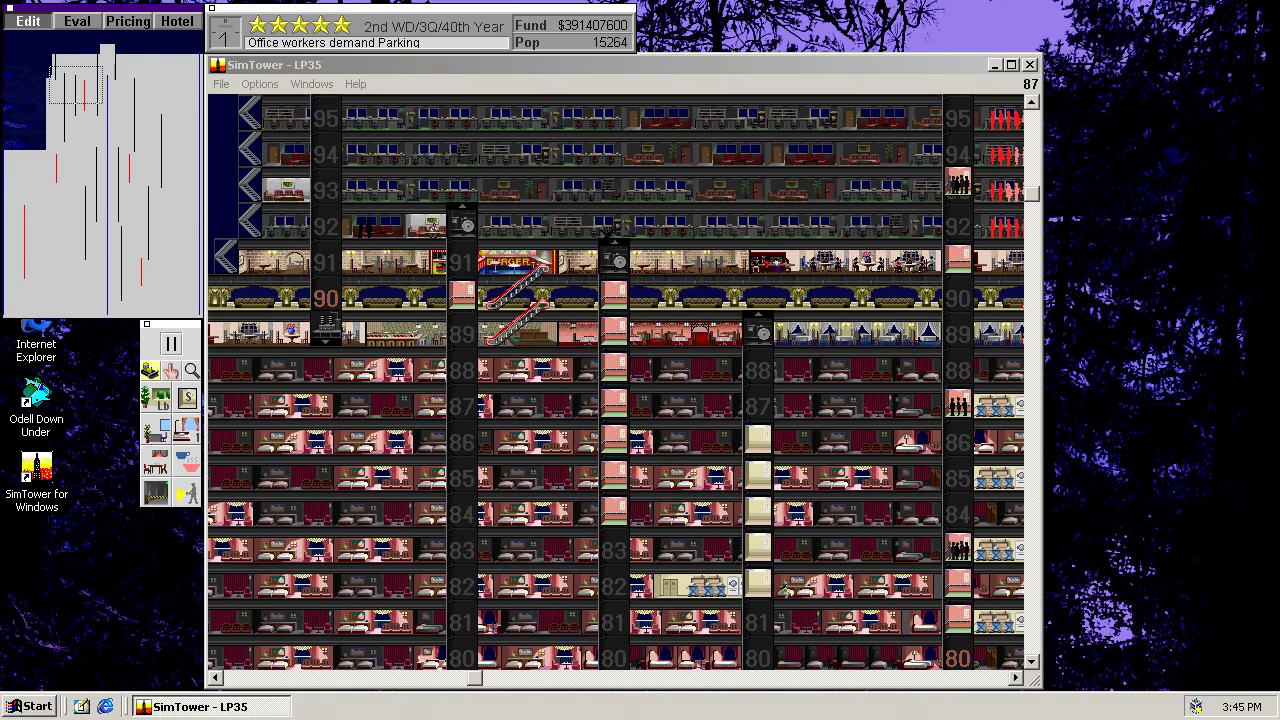
pyautogui.click(617, 260)
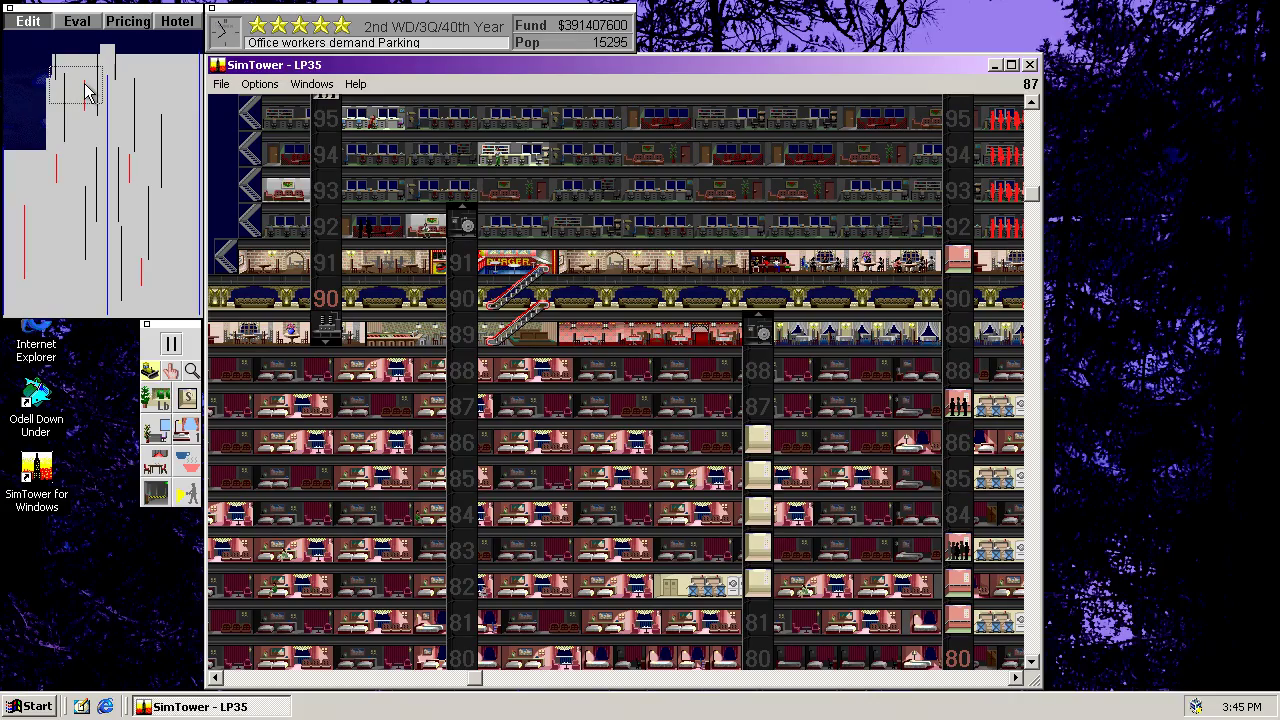
pyautogui.moveTo(86, 93)
pyautogui.mouseDown()
pyautogui.moveTo(119, 246)
pyautogui.moveTo(171, 187)
pyautogui.mouseUp()
# Step: Turn on Eval and lower the rent of two red floor-44 offices to $2000
pyautogui.click(78, 22)
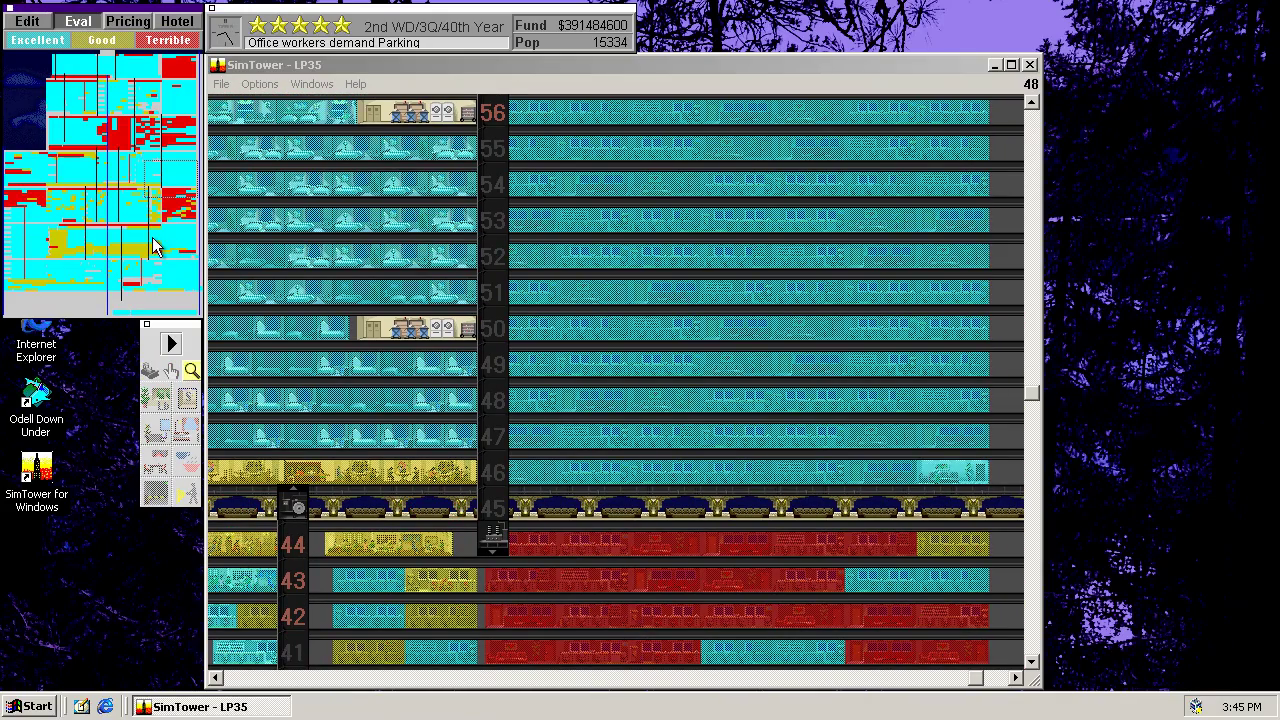
pyautogui.click(190, 204)
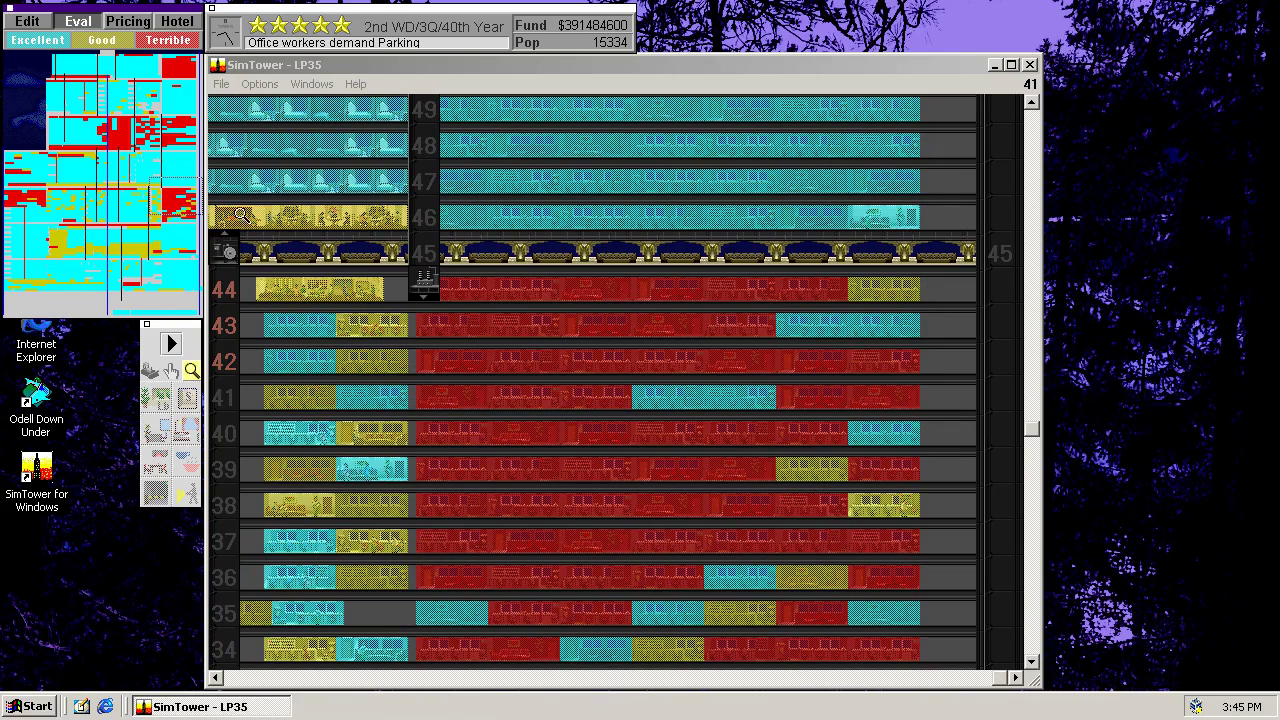
pyautogui.click(477, 287)
pyautogui.click(714, 236)
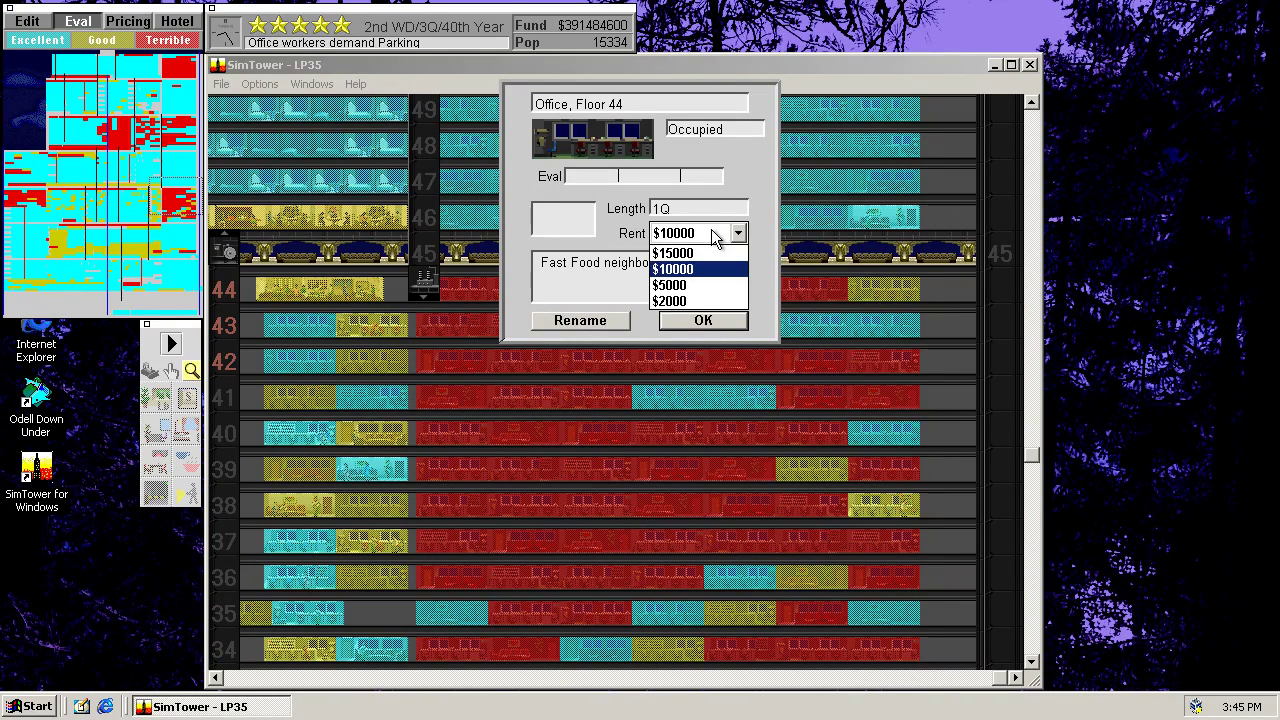
pyautogui.click(661, 320)
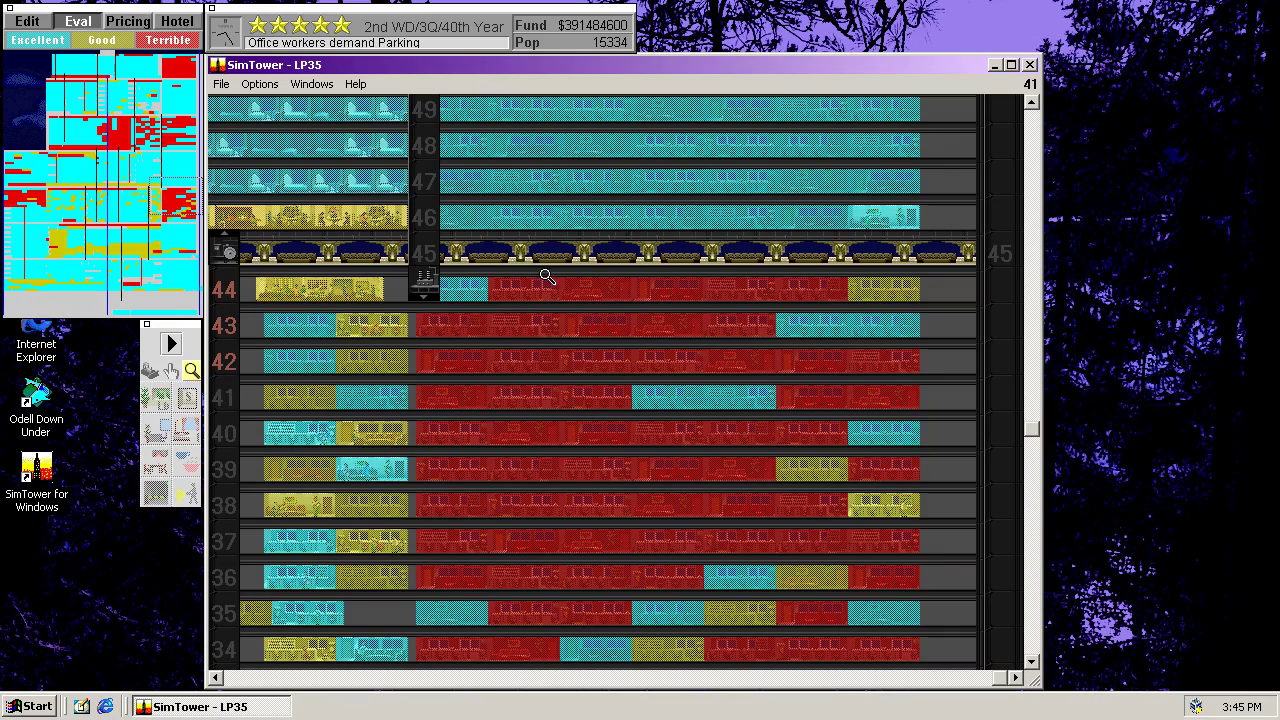
pyautogui.click(541, 285)
pyautogui.click(690, 236)
pyautogui.click(678, 301)
pyautogui.click(703, 320)
# Step: Set the remaining two floor-44 offices to $2000 rent, then inspect the red floor-18 condo
pyautogui.click(800, 289)
pyautogui.click(740, 234)
pyautogui.click(695, 300)
pyautogui.click(698, 322)
pyautogui.click(676, 303)
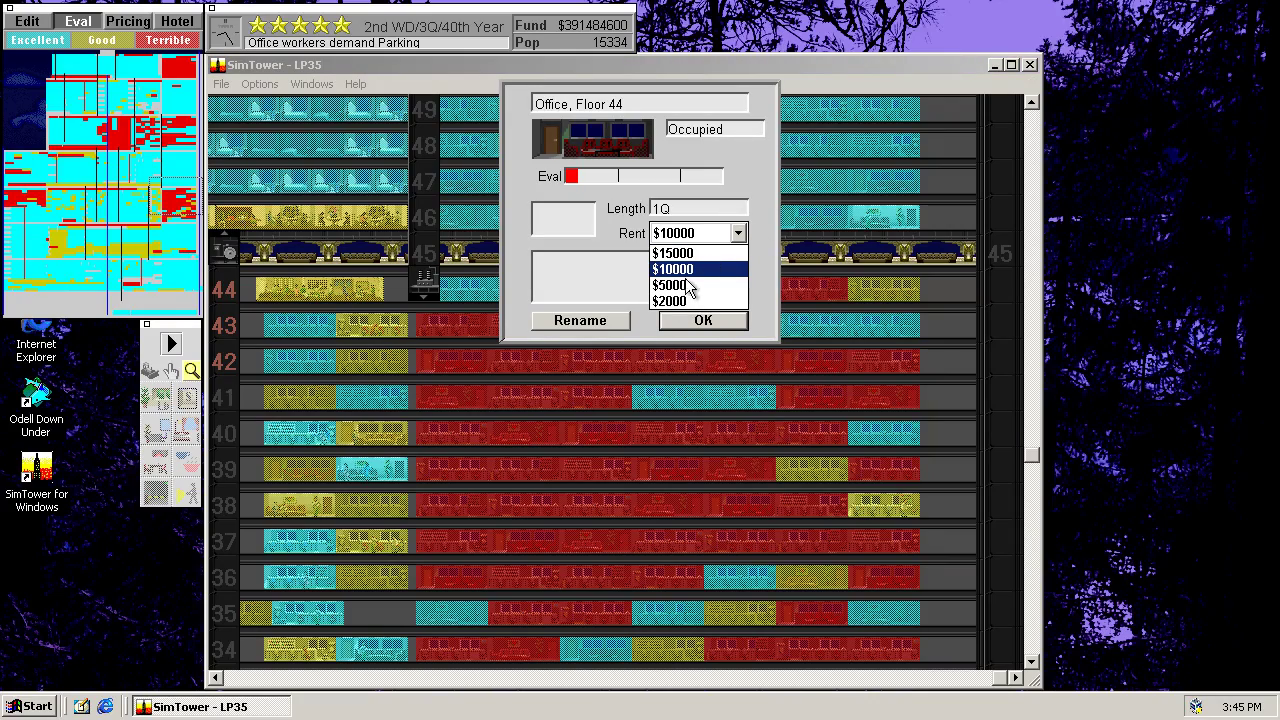
pyautogui.click(671, 302)
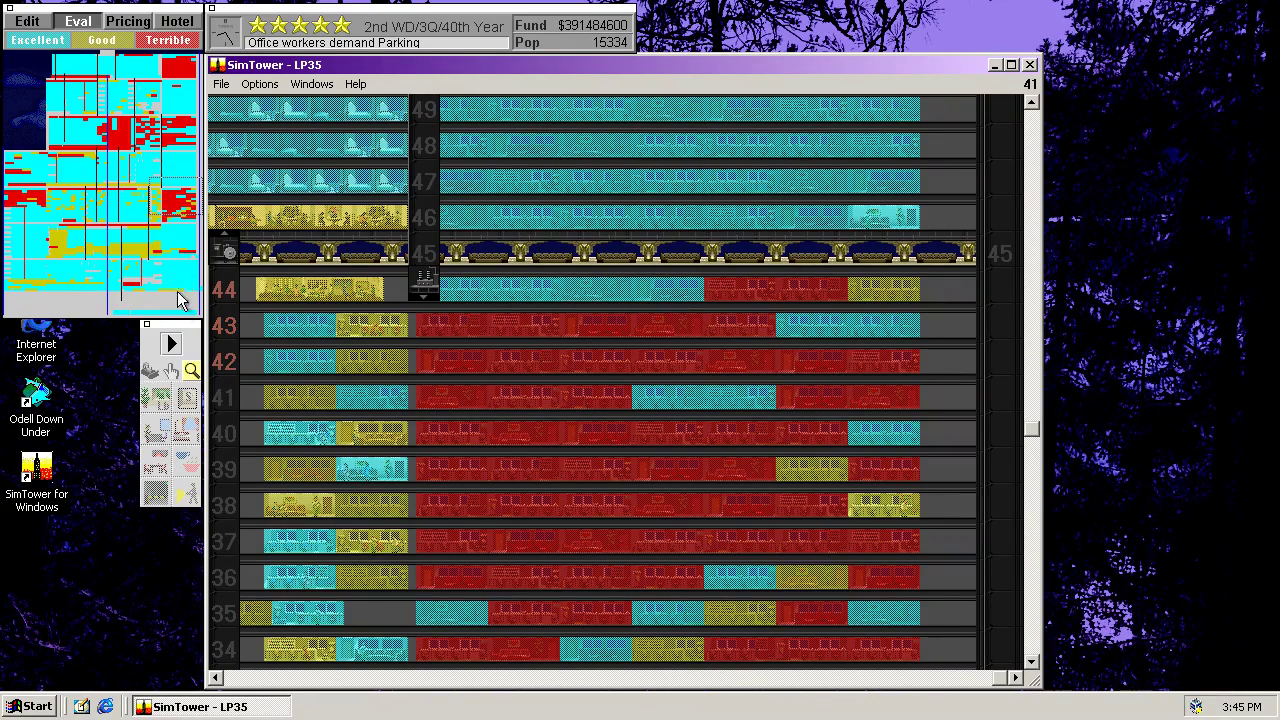
pyautogui.click(180, 256)
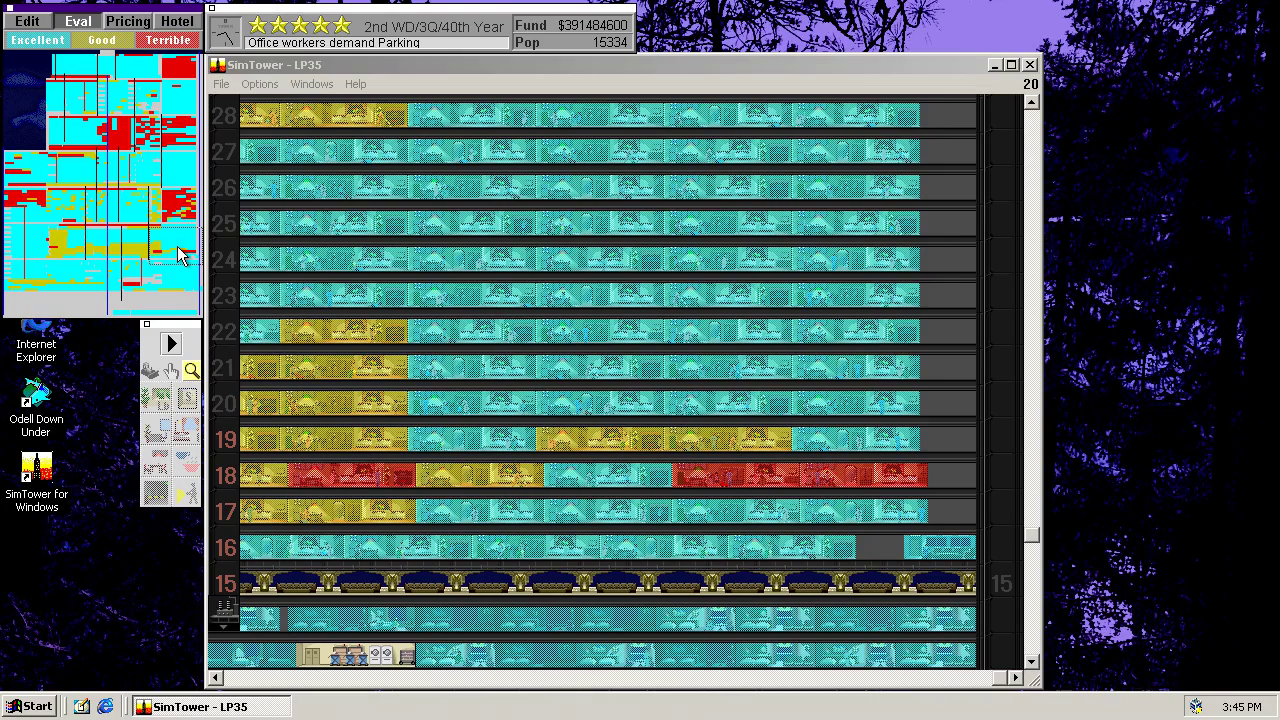
pyautogui.click(707, 481)
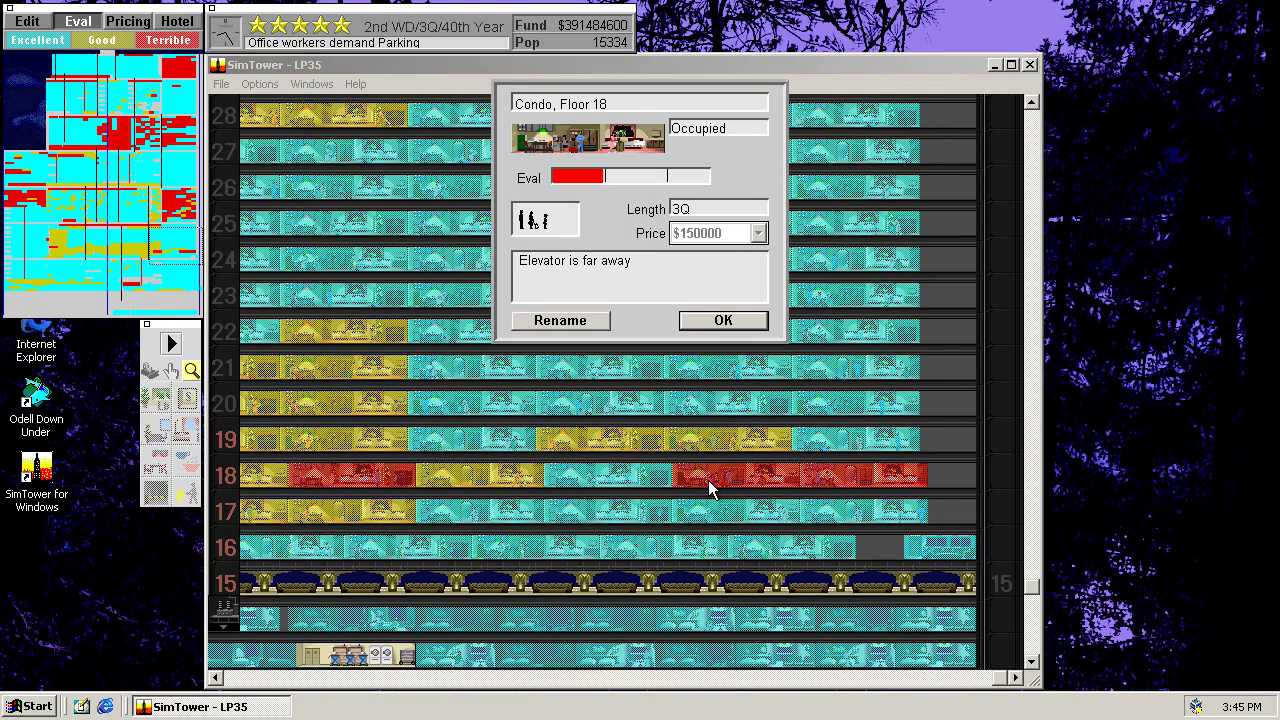
# Step: Close the condo details, turn off Eval, and pan to the lobby and basement floors
pyautogui.click(712, 320)
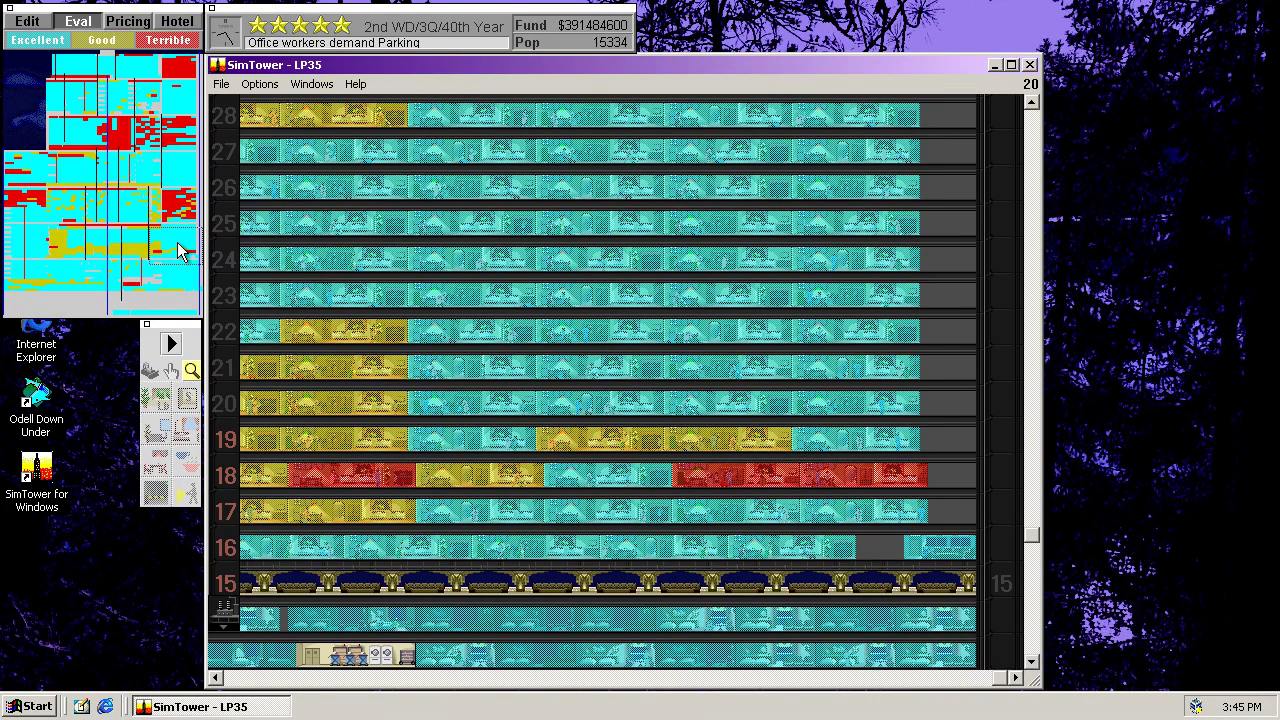
pyautogui.click(165, 345)
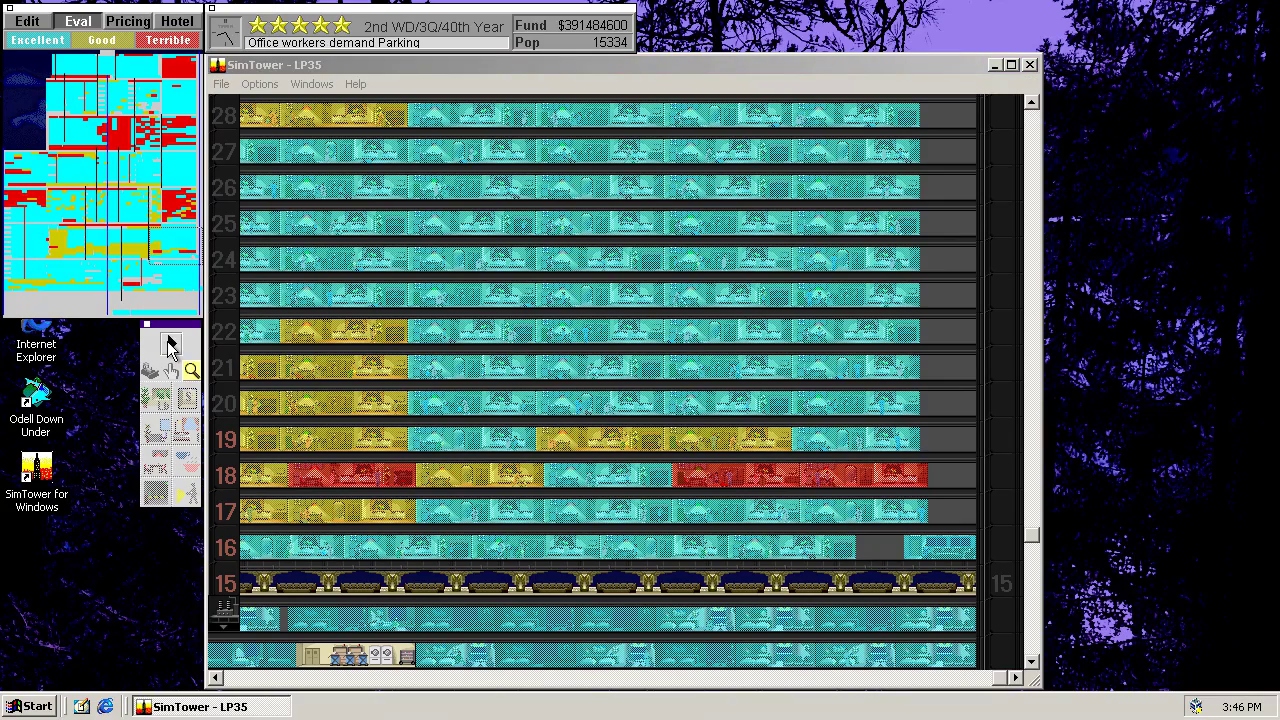
pyautogui.click(170, 345)
pyautogui.click(122, 307)
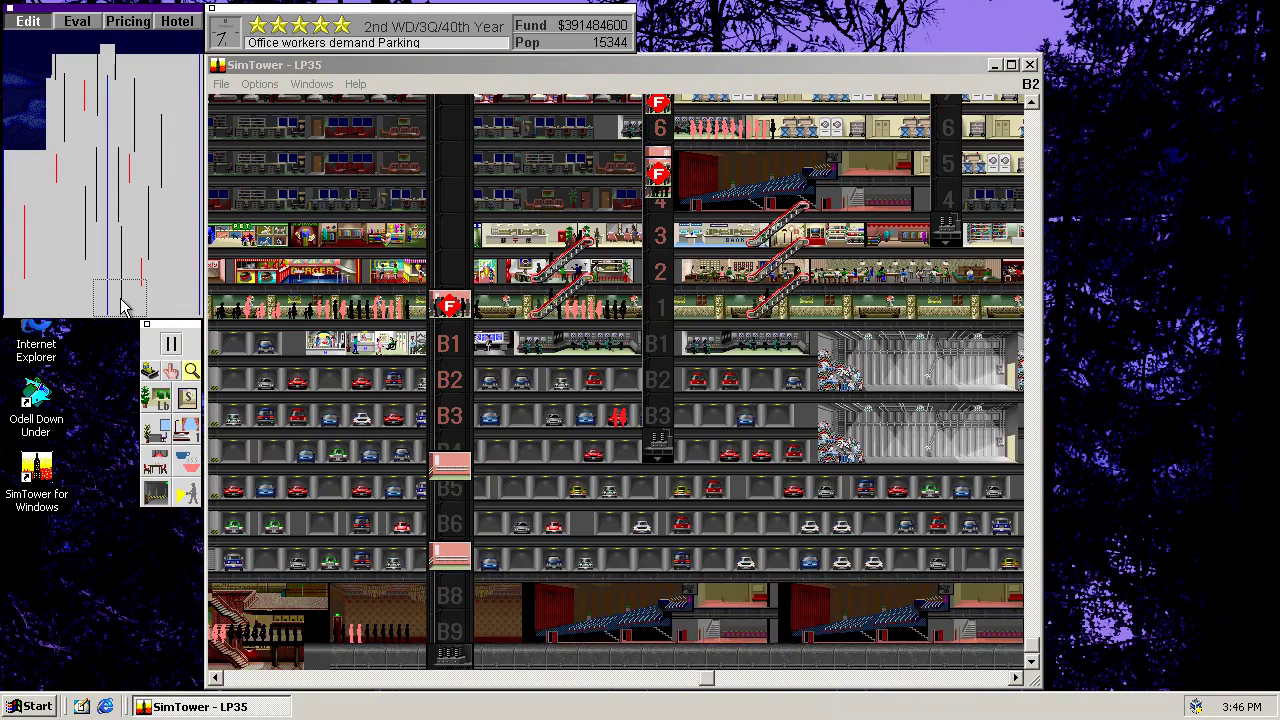
pyautogui.moveTo(122, 307)
pyautogui.mouseDown()
pyautogui.moveTo(101, 316)
pyautogui.moveTo(119, 311)
pyautogui.moveTo(110, 289)
pyautogui.moveTo(125, 298)
pyautogui.mouseUp()
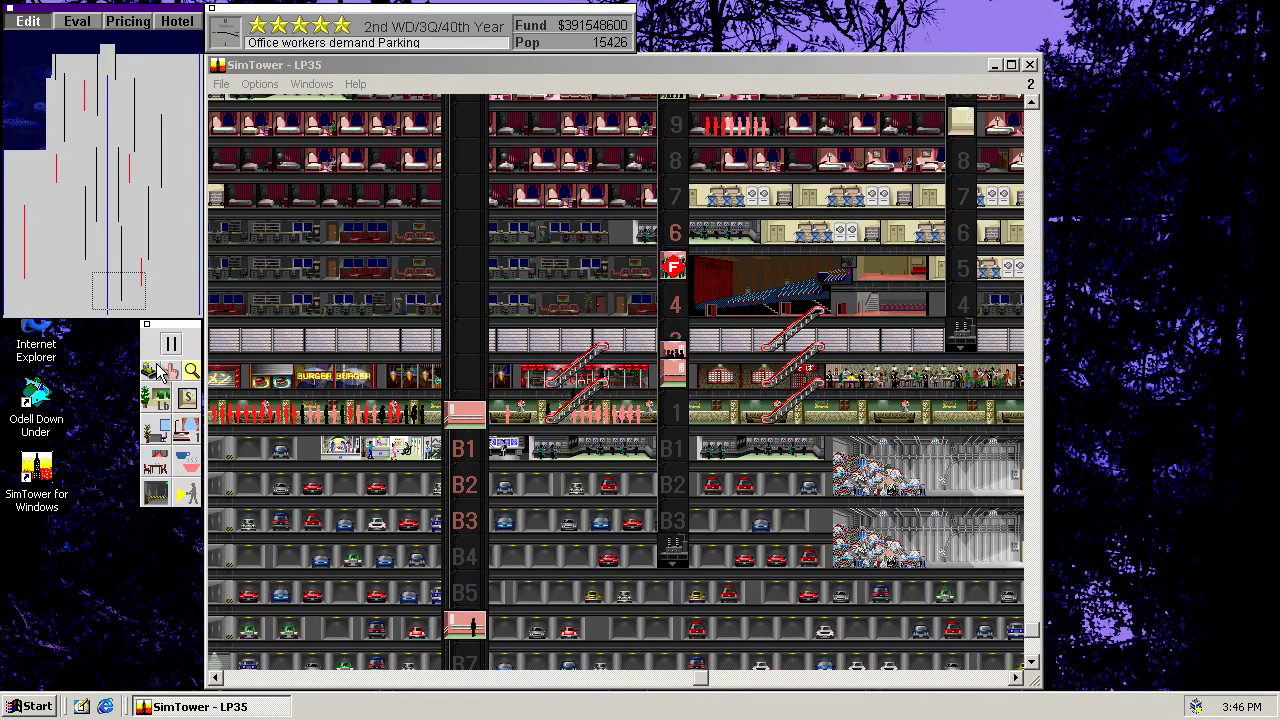
# Step: Demolish the lower-floor elevator shaft despite the lost-route warning, then return to the lobby view
pyautogui.click(465, 300)
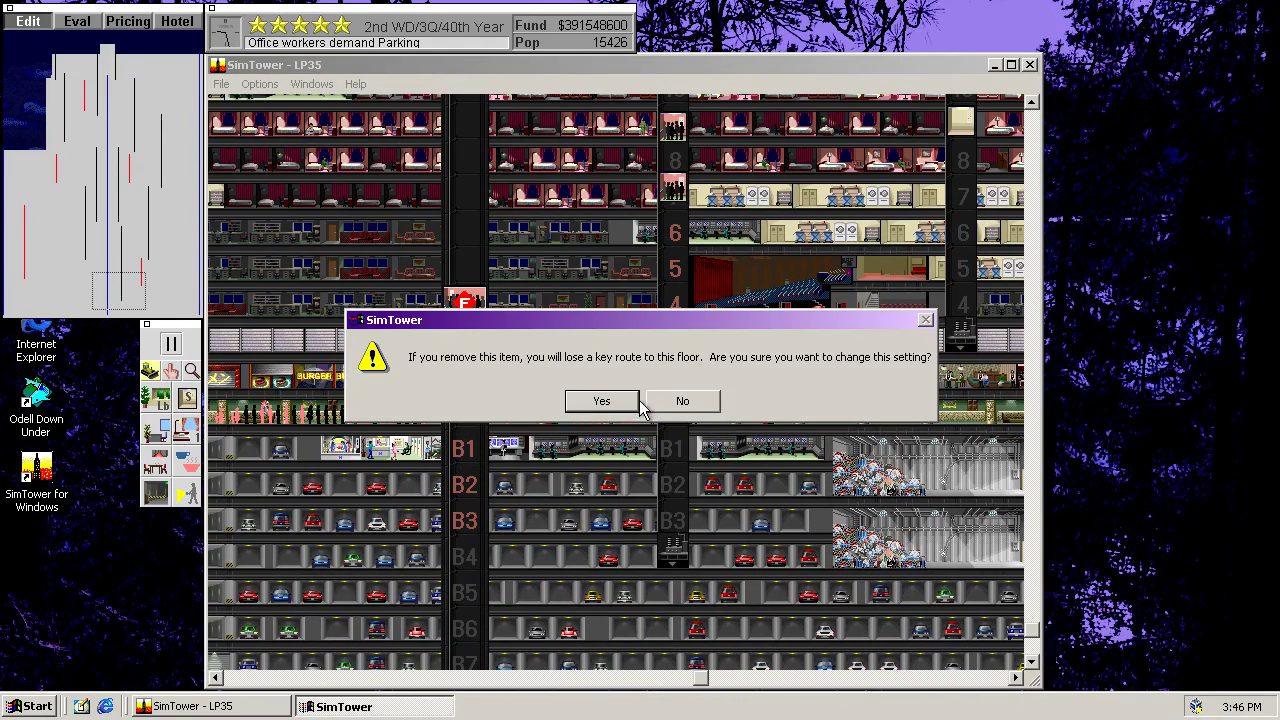
pyautogui.click(603, 401)
pyautogui.click(80, 250)
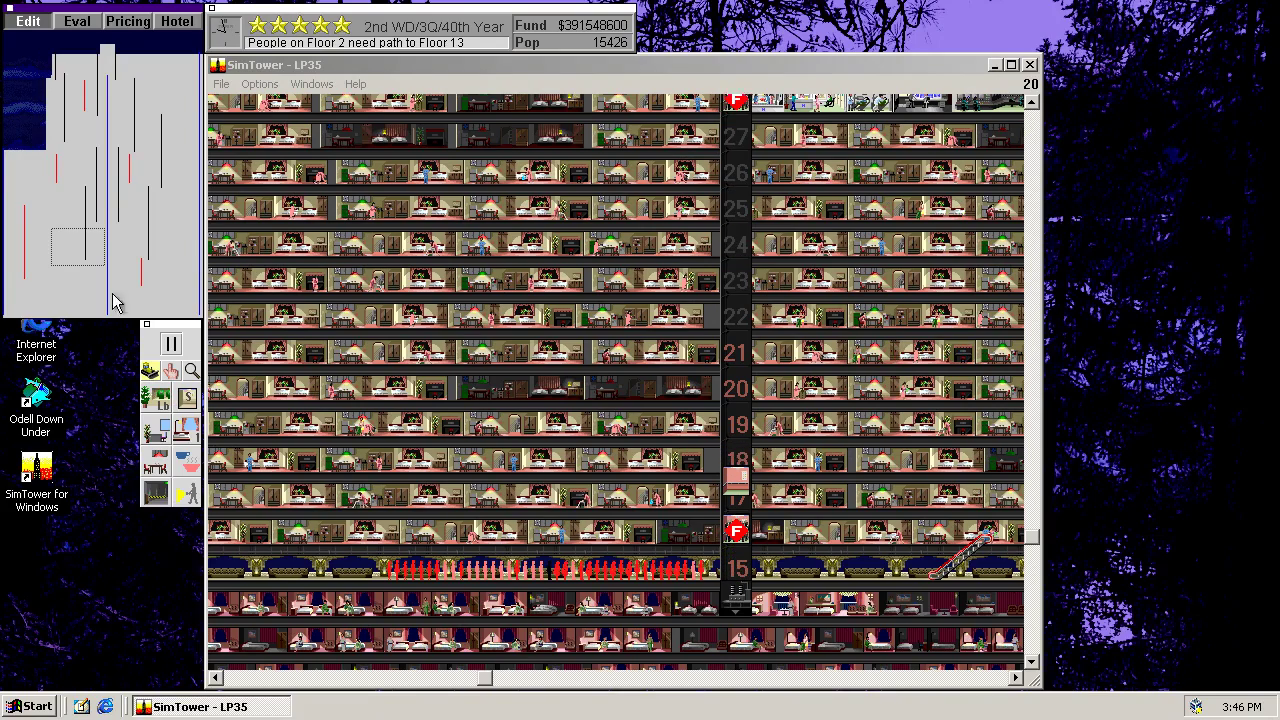
pyautogui.click(736, 596)
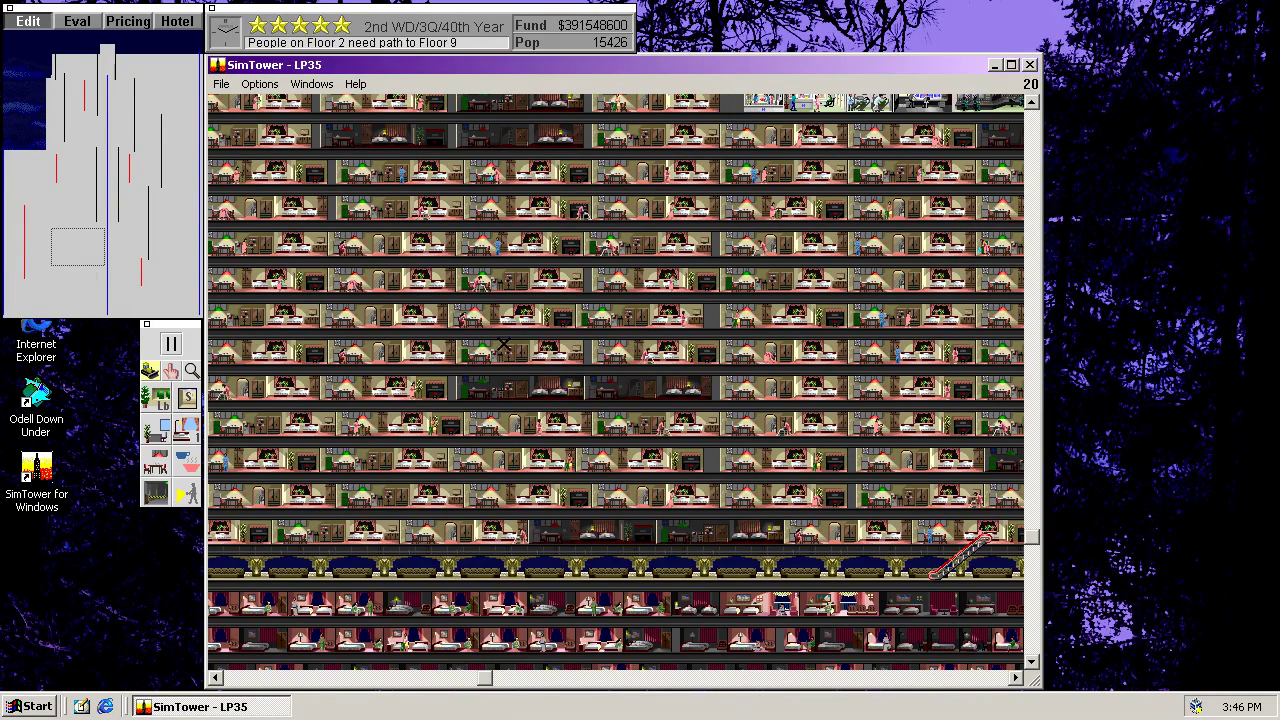
pyautogui.moveTo(81, 247); pyautogui.dragTo(110, 298)
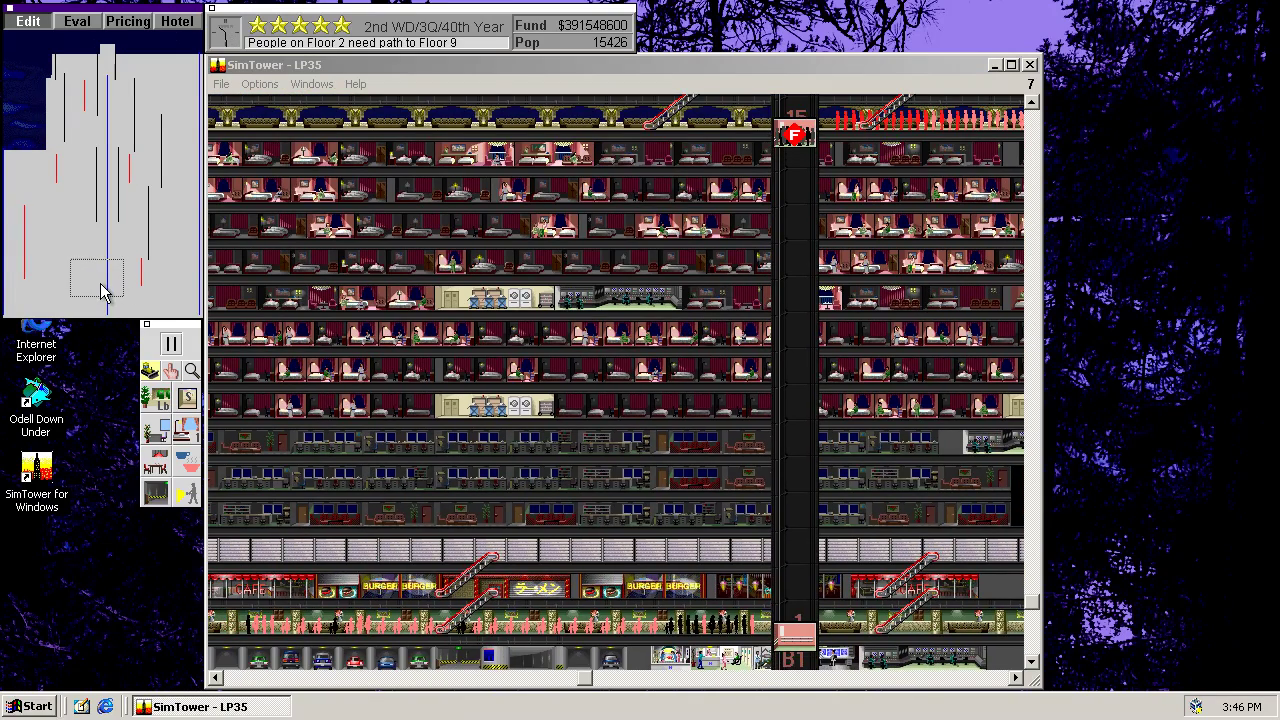
pyautogui.moveTo(110, 298); pyautogui.dragTo(103, 290)
# Step: Place a standard elevator shaft at the lobby and stretch it up to the 30-floor limit
pyautogui.click(188, 398)
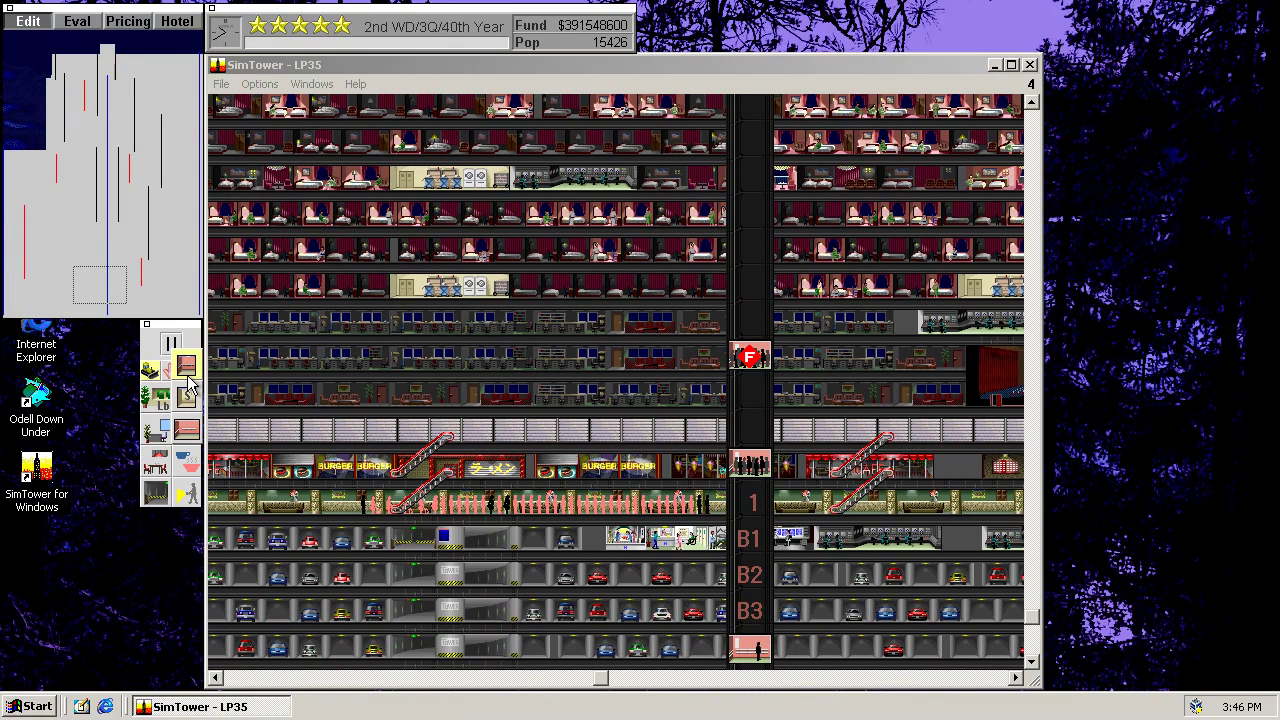
pyautogui.click(188, 377)
pyautogui.moveTo(97, 296); pyautogui.dragTo(25, 292)
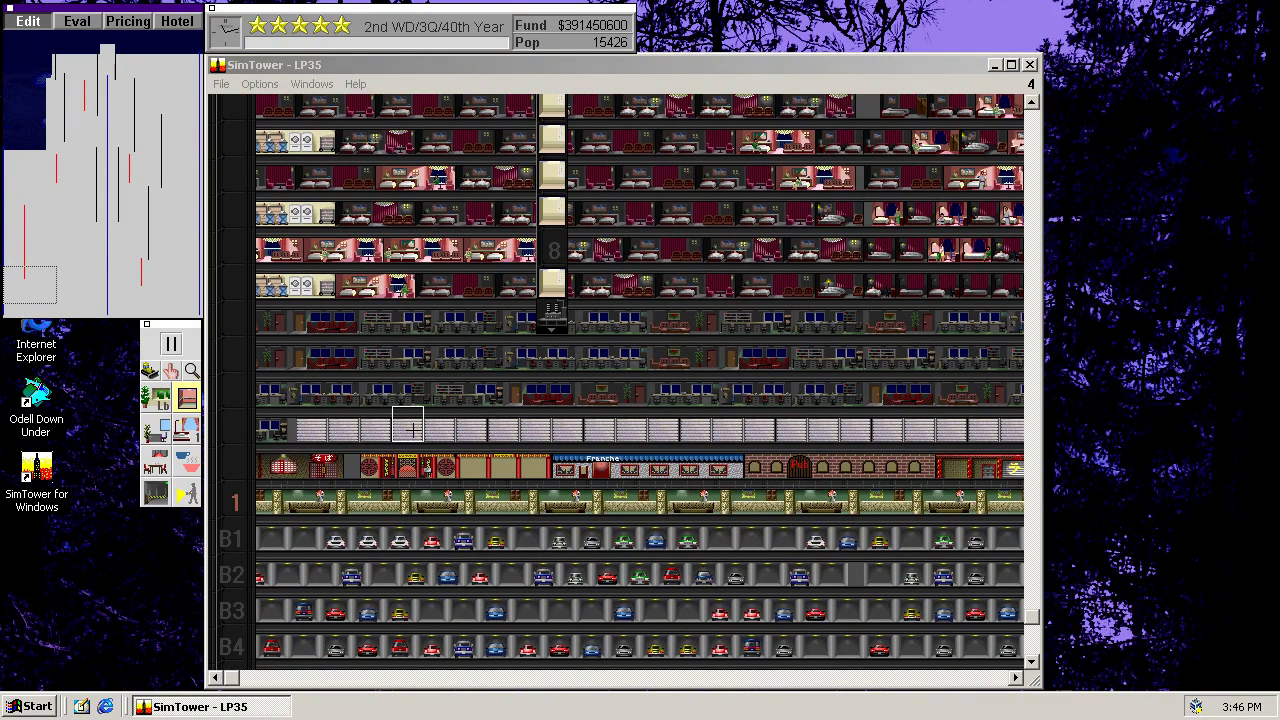
pyautogui.click(409, 430)
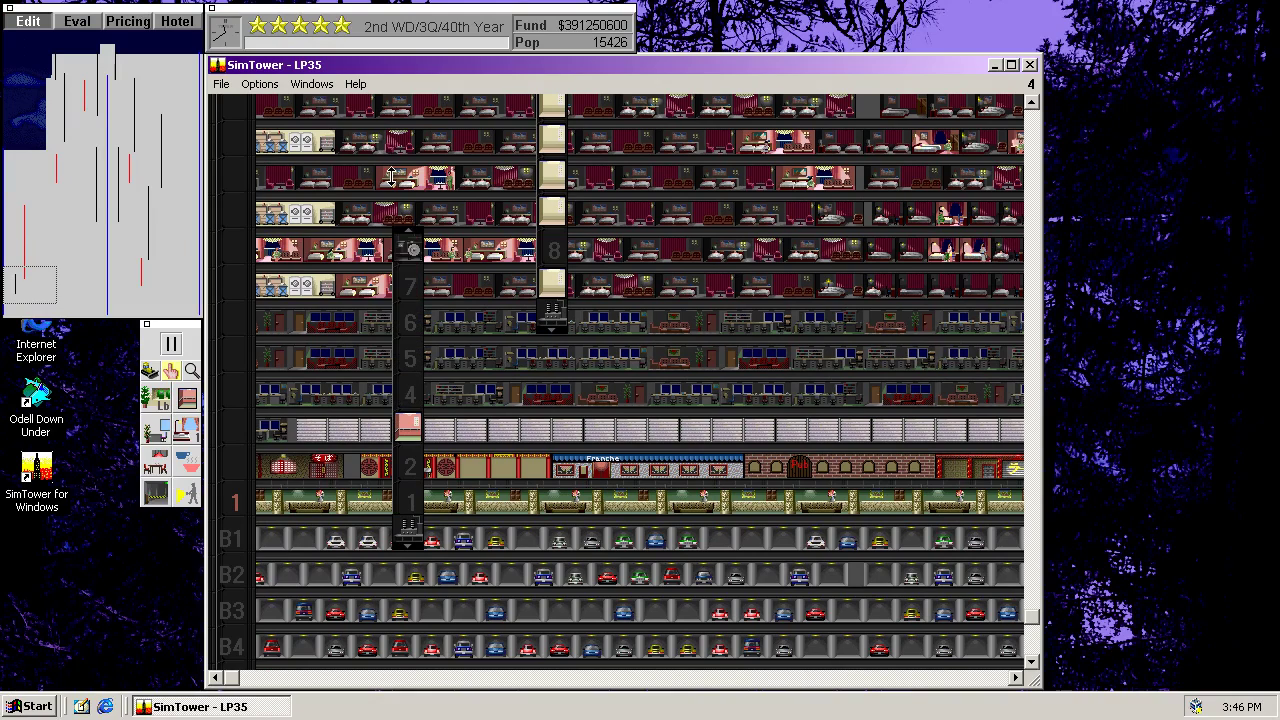
pyautogui.moveTo(30, 296); pyautogui.dragTo(33, 271)
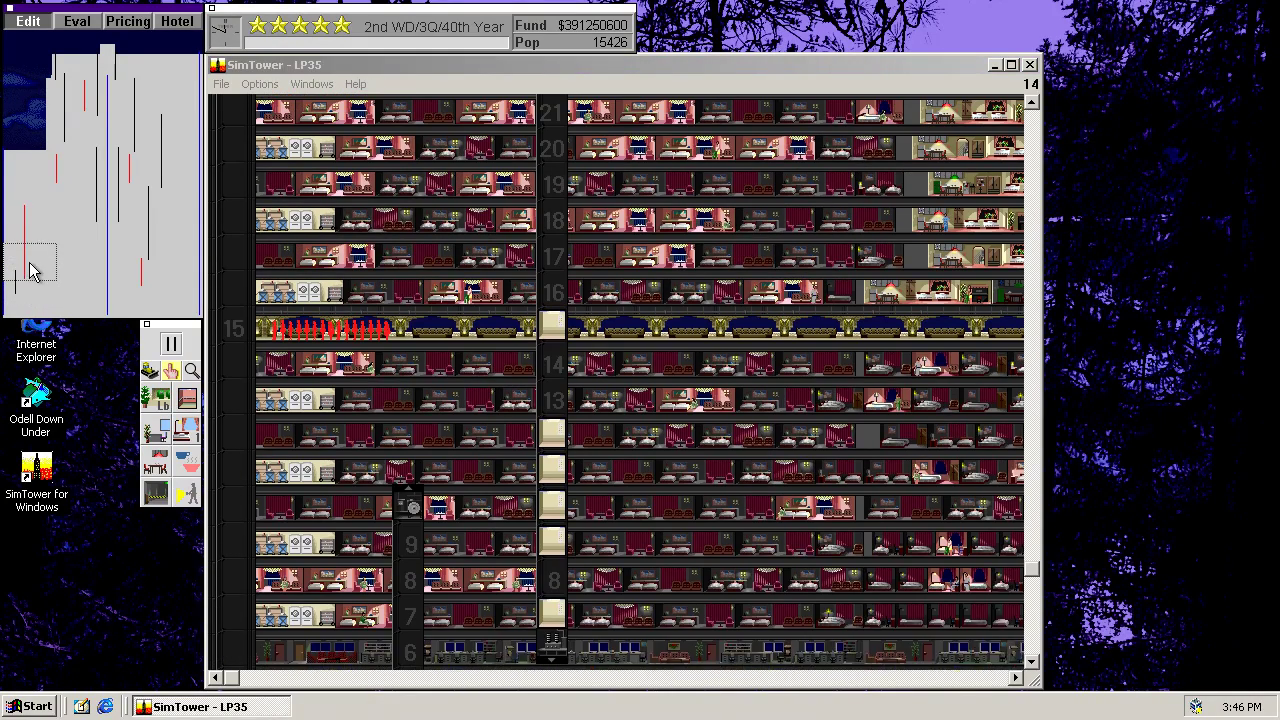
pyautogui.click(408, 458)
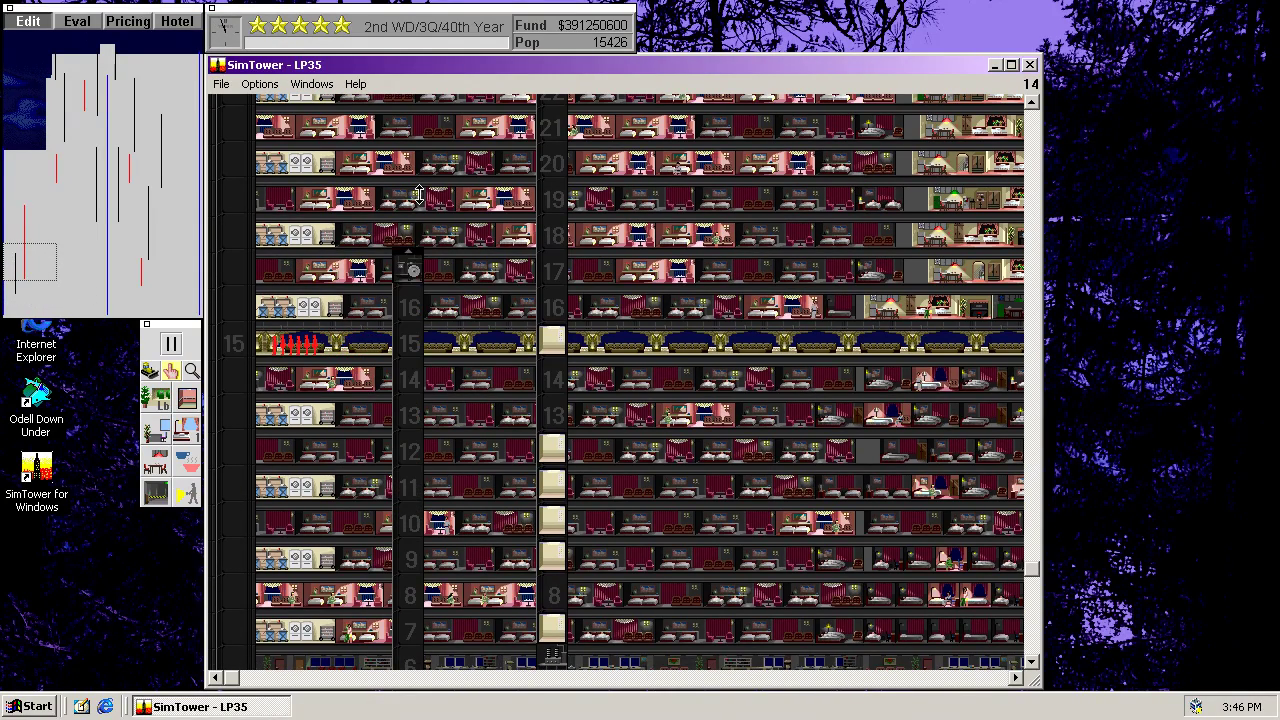
pyautogui.moveTo(13, 258); pyautogui.dragTo(27, 245)
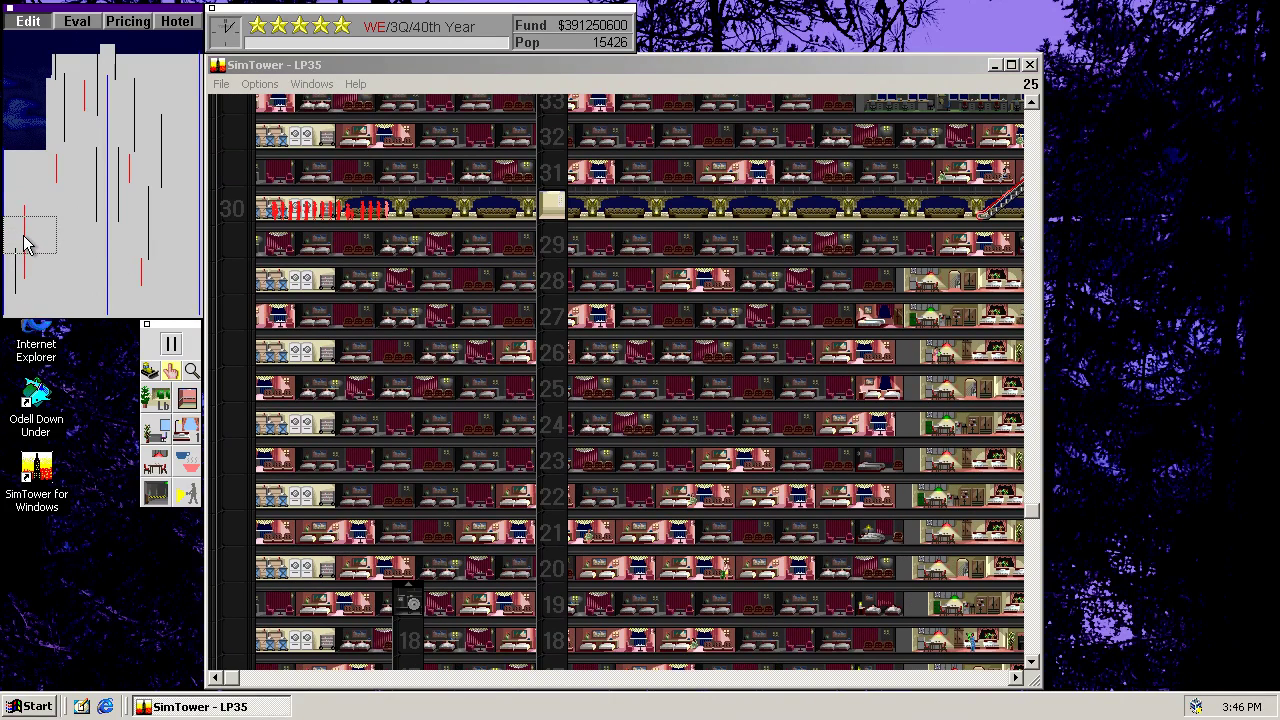
pyautogui.moveTo(398, 591); pyautogui.dragTo(383, 170)
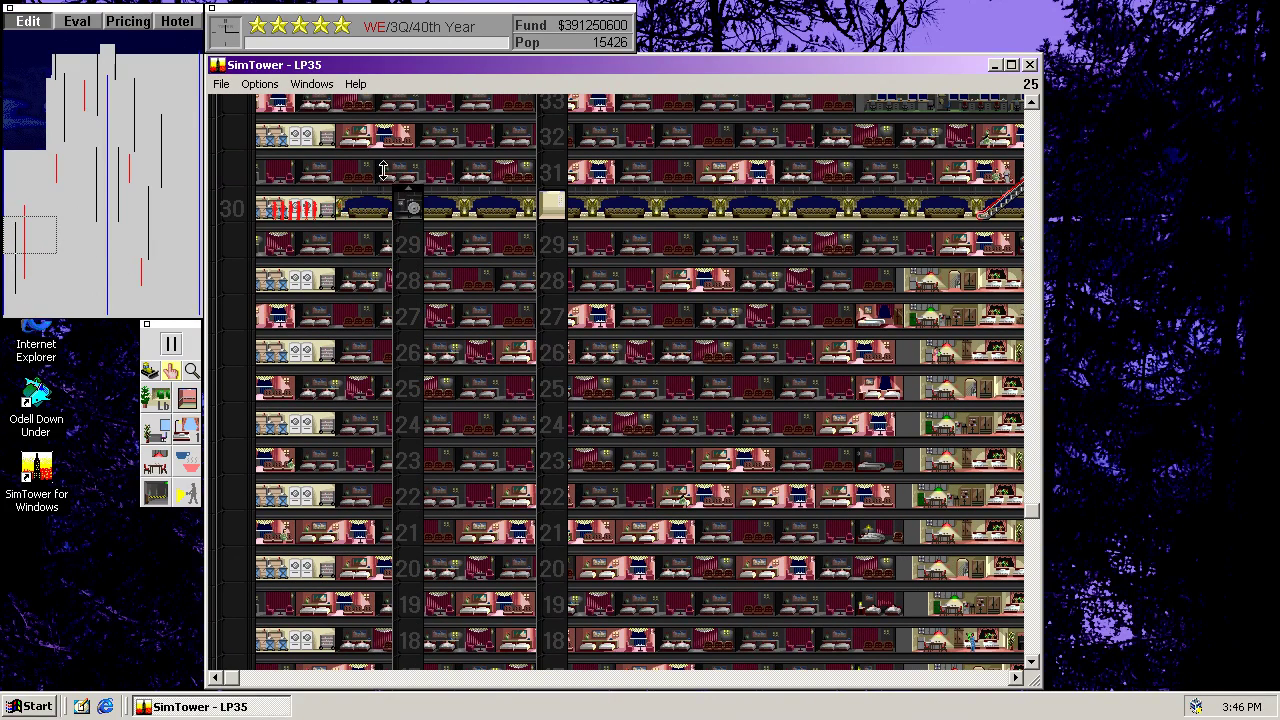
pyautogui.moveTo(40, 240); pyautogui.dragTo(30, 225)
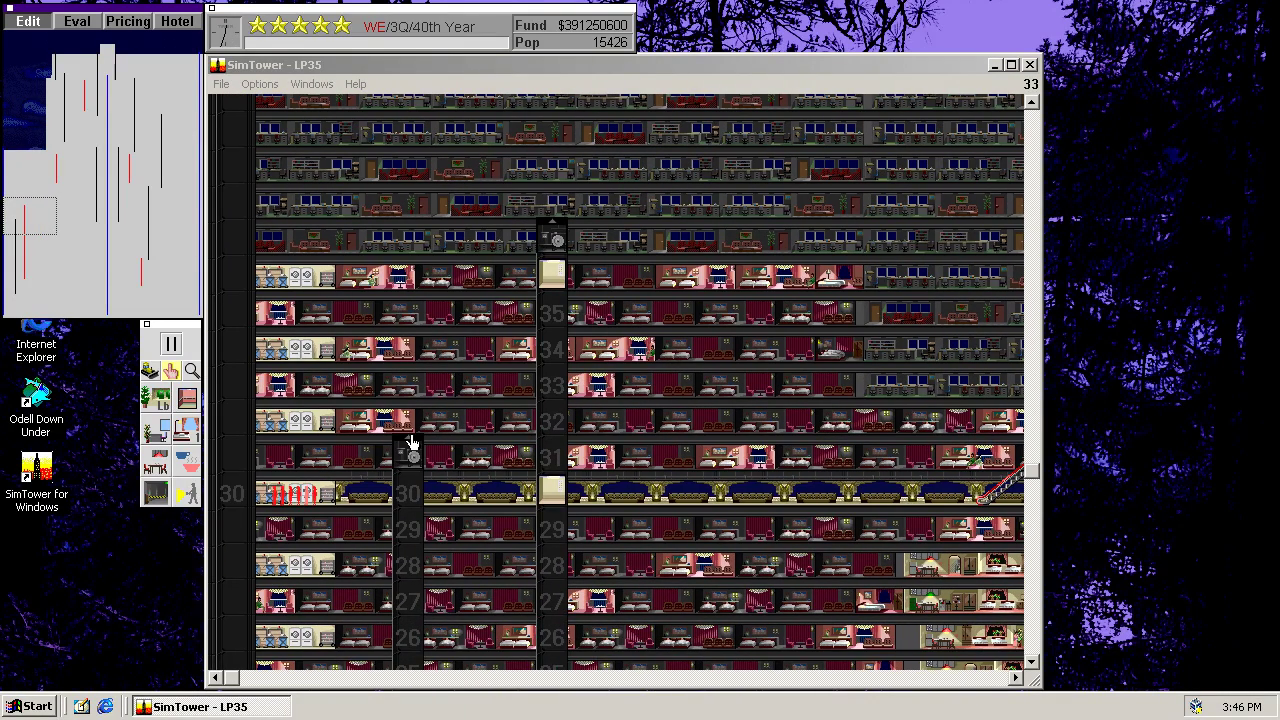
pyautogui.moveTo(411, 442); pyautogui.dragTo(409, 312)
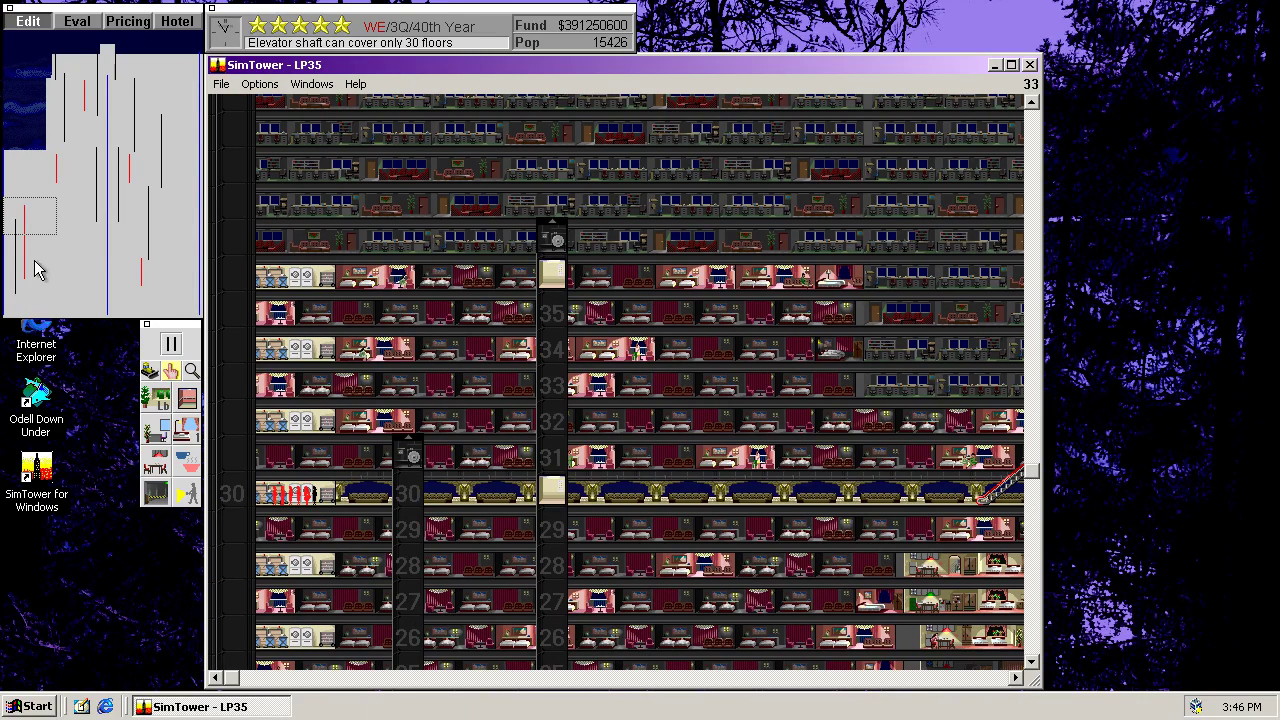
# Step: Add an elevator car to the new lobby shaft
pyautogui.moveTo(37, 270)
pyautogui.mouseDown()
pyautogui.moveTo(23, 297)
pyautogui.moveTo(30, 287)
pyautogui.mouseUp()
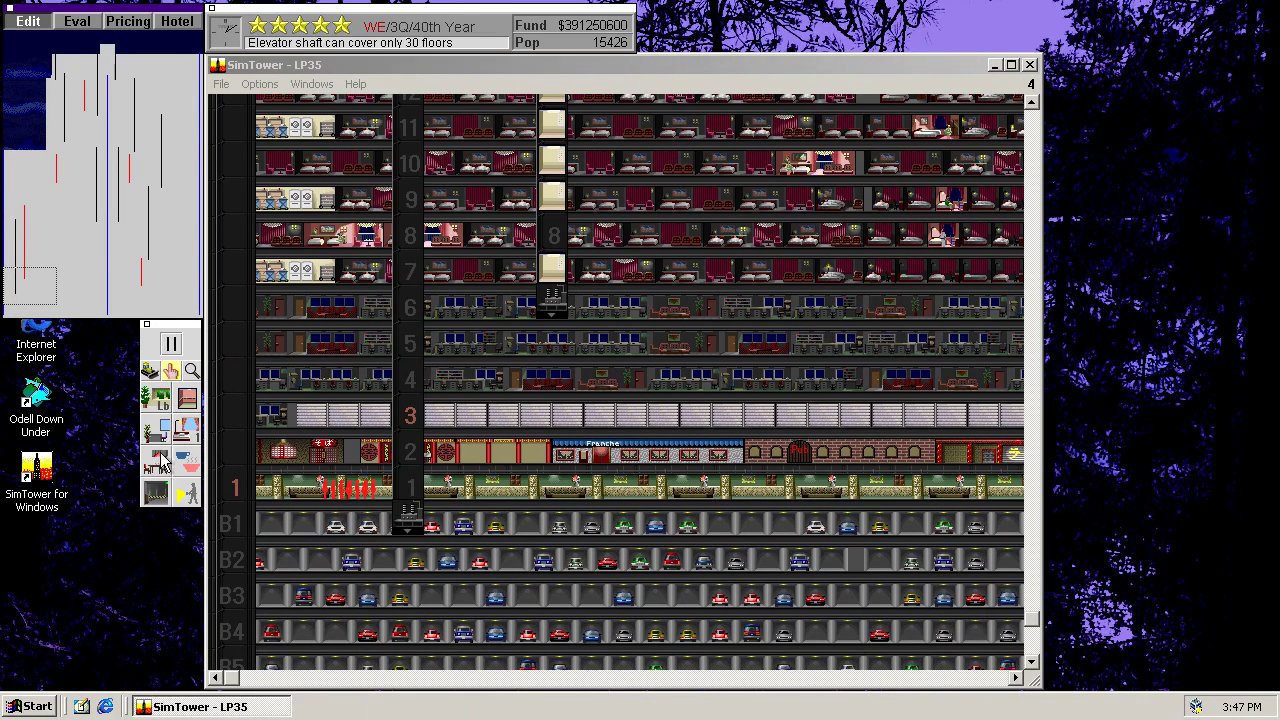
pyautogui.click(190, 400)
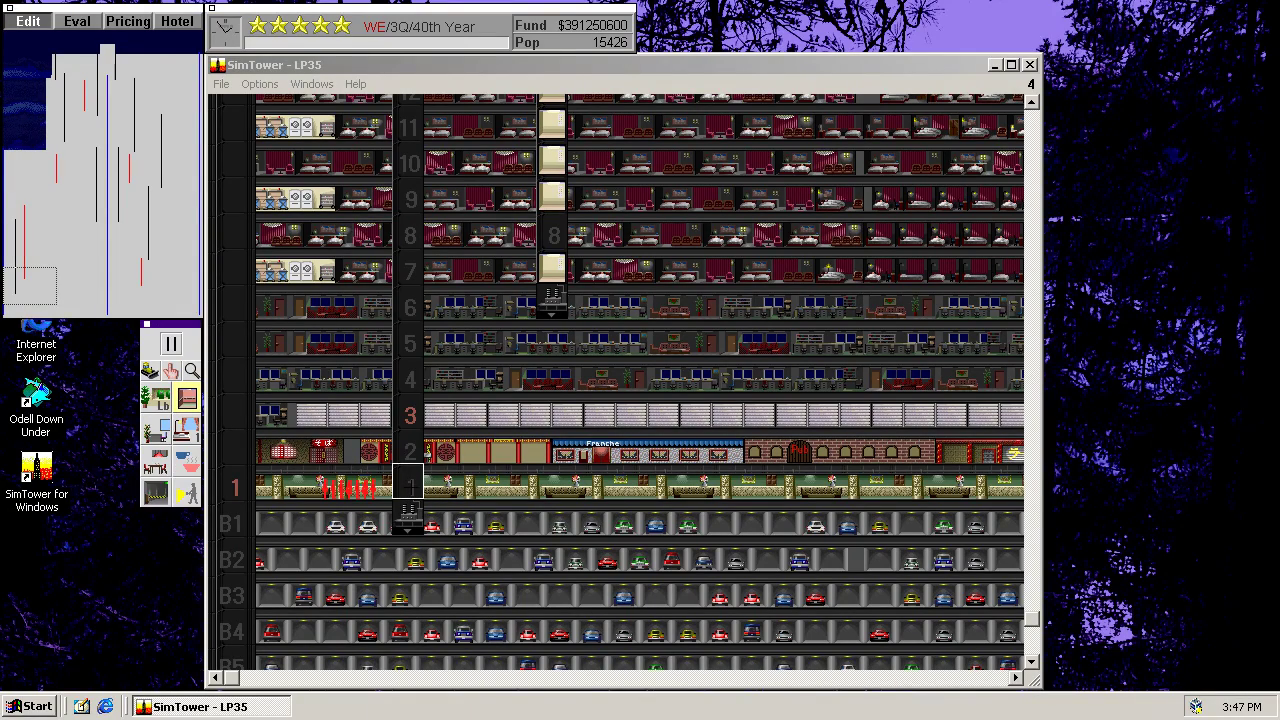
pyautogui.click(408, 481)
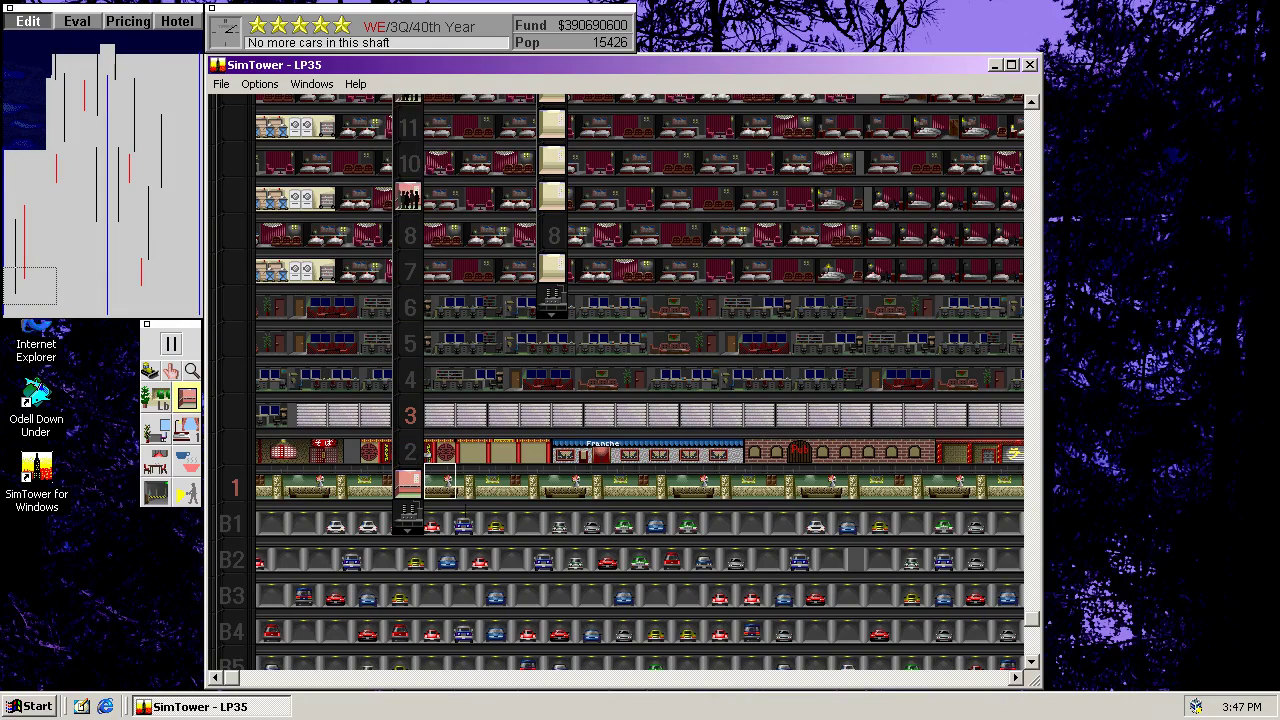
pyautogui.moveTo(22, 283)
pyautogui.mouseDown()
pyautogui.moveTo(27, 325)
pyautogui.moveTo(17, 248)
pyautogui.mouseUp()
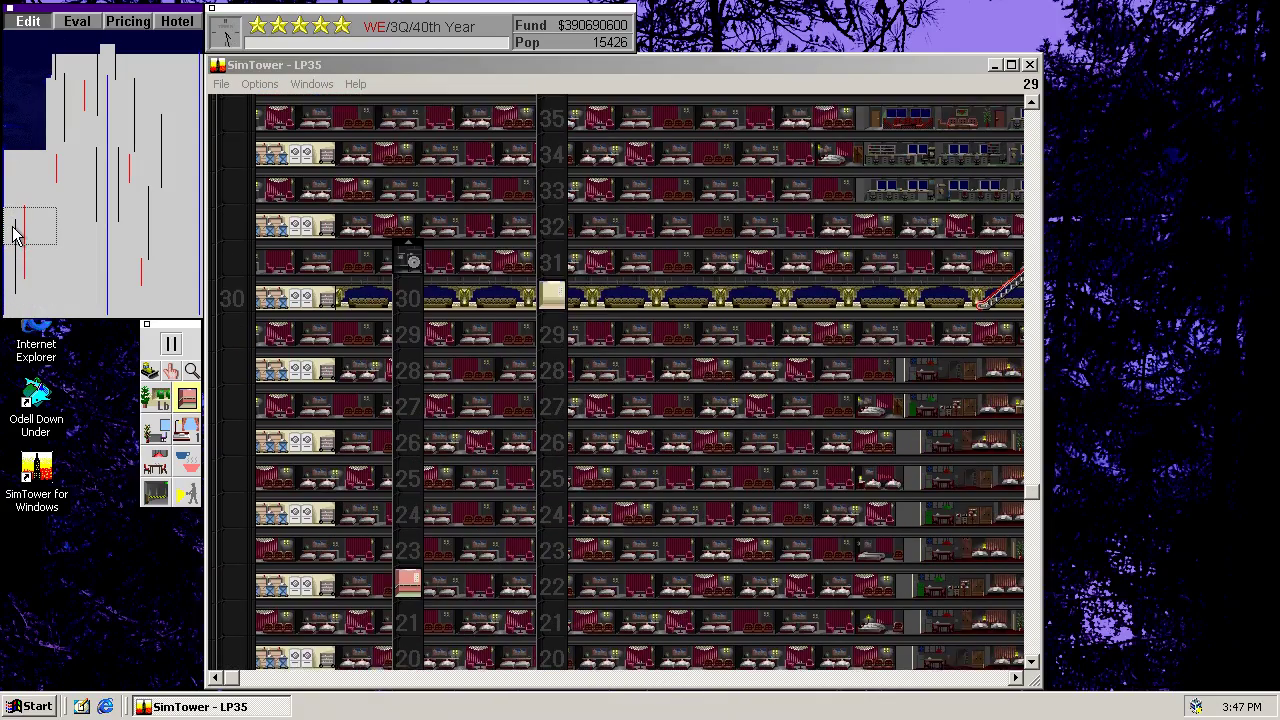
pyautogui.click(14, 233)
pyautogui.moveTo(14, 233)
pyautogui.mouseDown()
pyautogui.moveTo(53, 294)
pyautogui.moveTo(4, 290)
pyautogui.moveTo(110, 304)
pyautogui.moveTo(111, 276)
pyautogui.mouseUp()
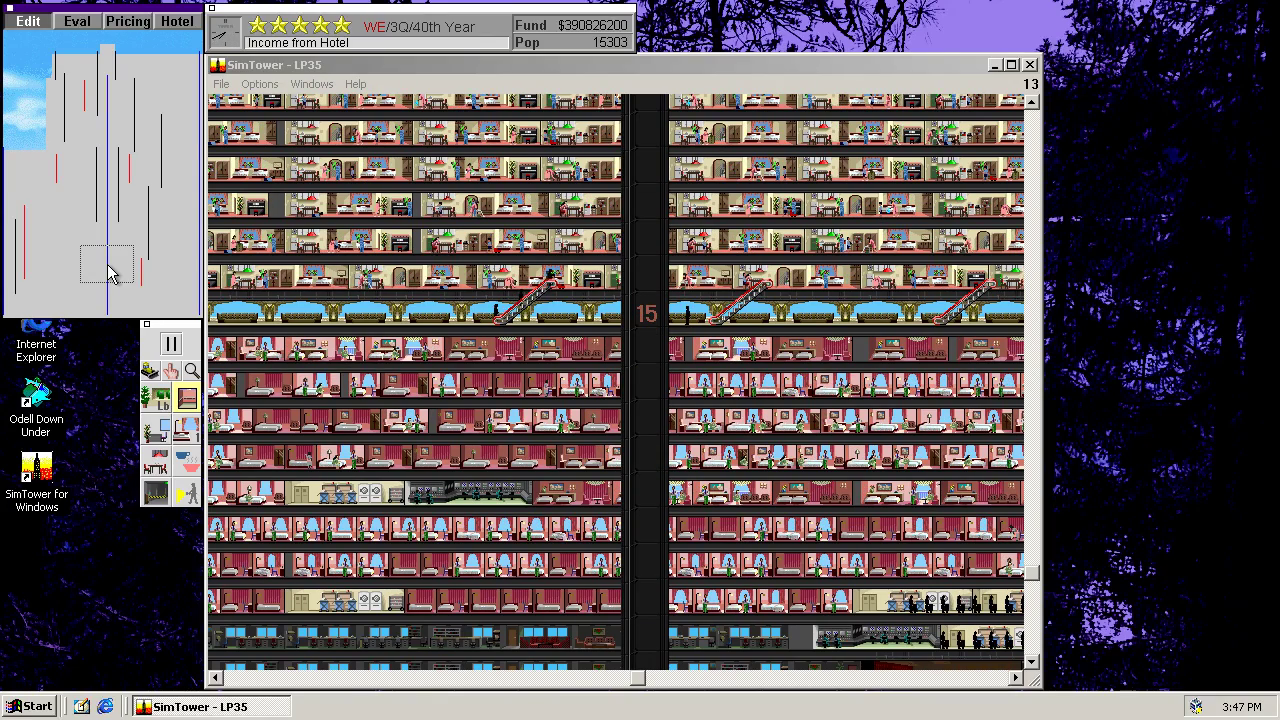
# Step: Navigate to the floor-60 sky lobby and place a standard elevator shaft on its right side
pyautogui.moveTo(111, 276); pyautogui.dragTo(101, 225)
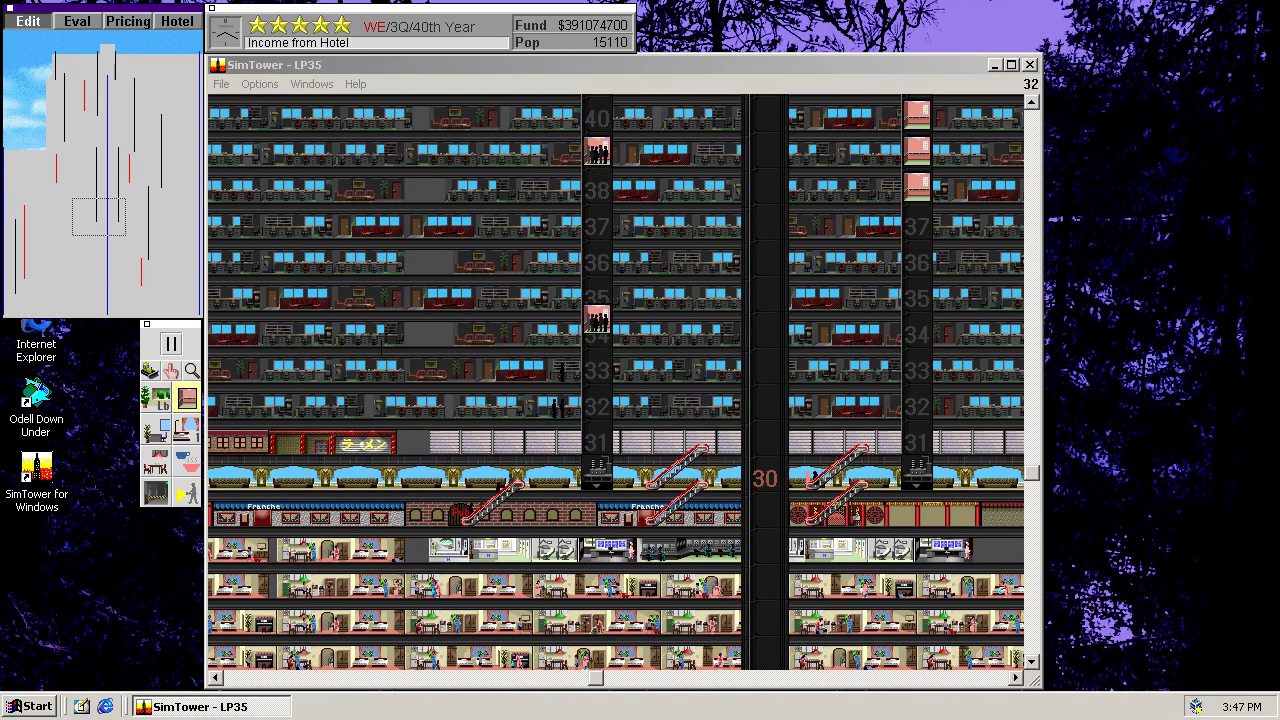
pyautogui.moveTo(100, 206); pyautogui.dragTo(103, 157)
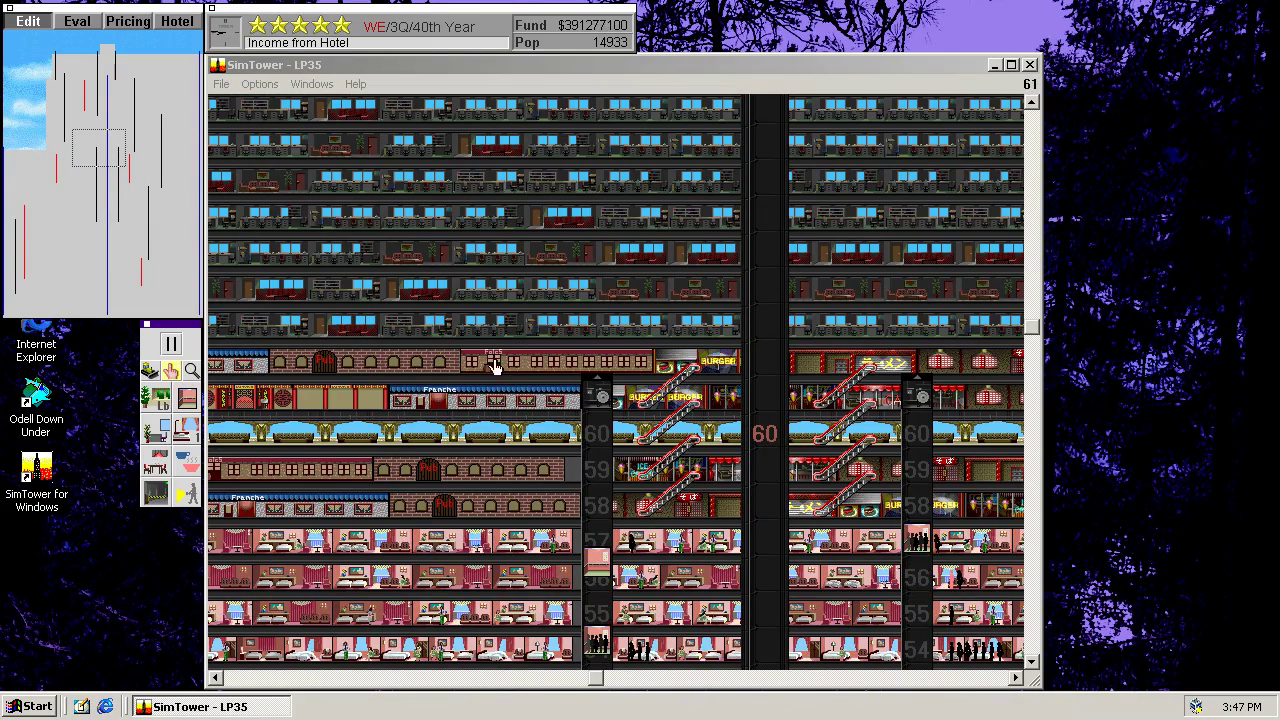
pyautogui.moveTo(605, 394); pyautogui.dragTo(595, 347)
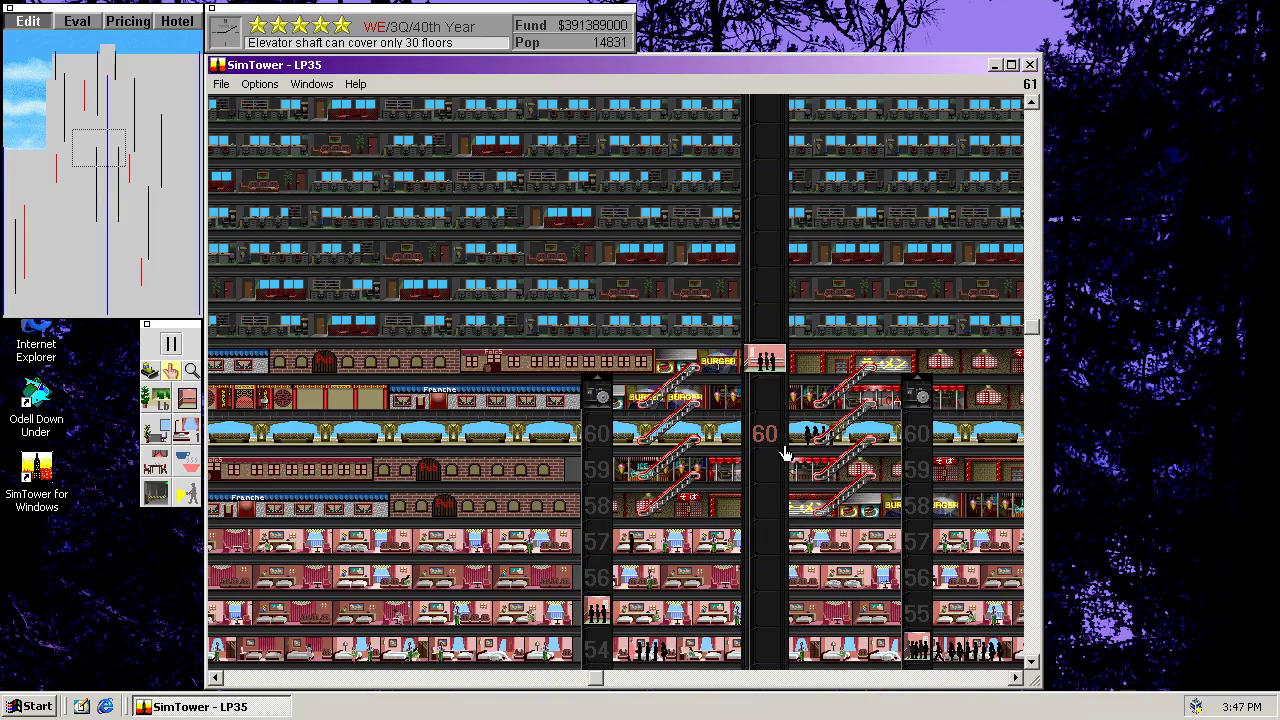
pyautogui.moveTo(120, 157)
pyautogui.mouseDown()
pyautogui.moveTo(167, 166)
pyautogui.moveTo(173, 191)
pyautogui.moveTo(198, 160)
pyautogui.mouseUp()
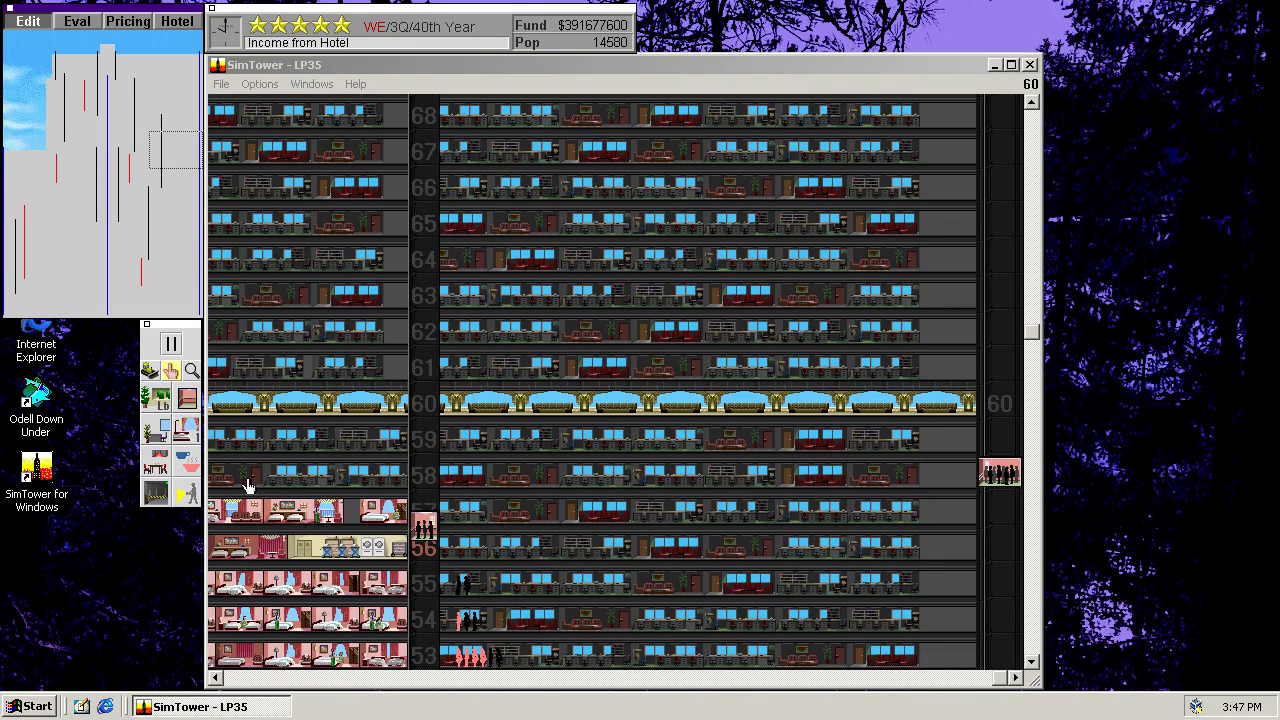
pyautogui.moveTo(165, 204); pyautogui.dragTo(216, 160)
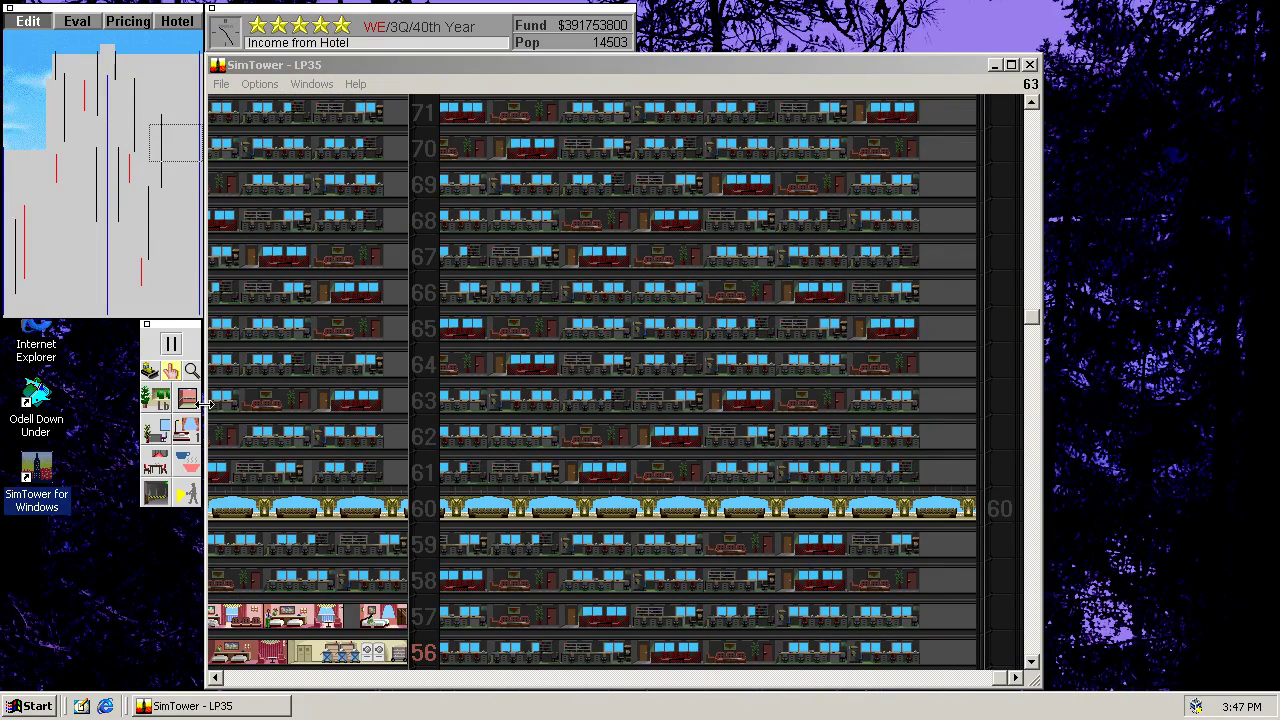
pyautogui.click(187, 398)
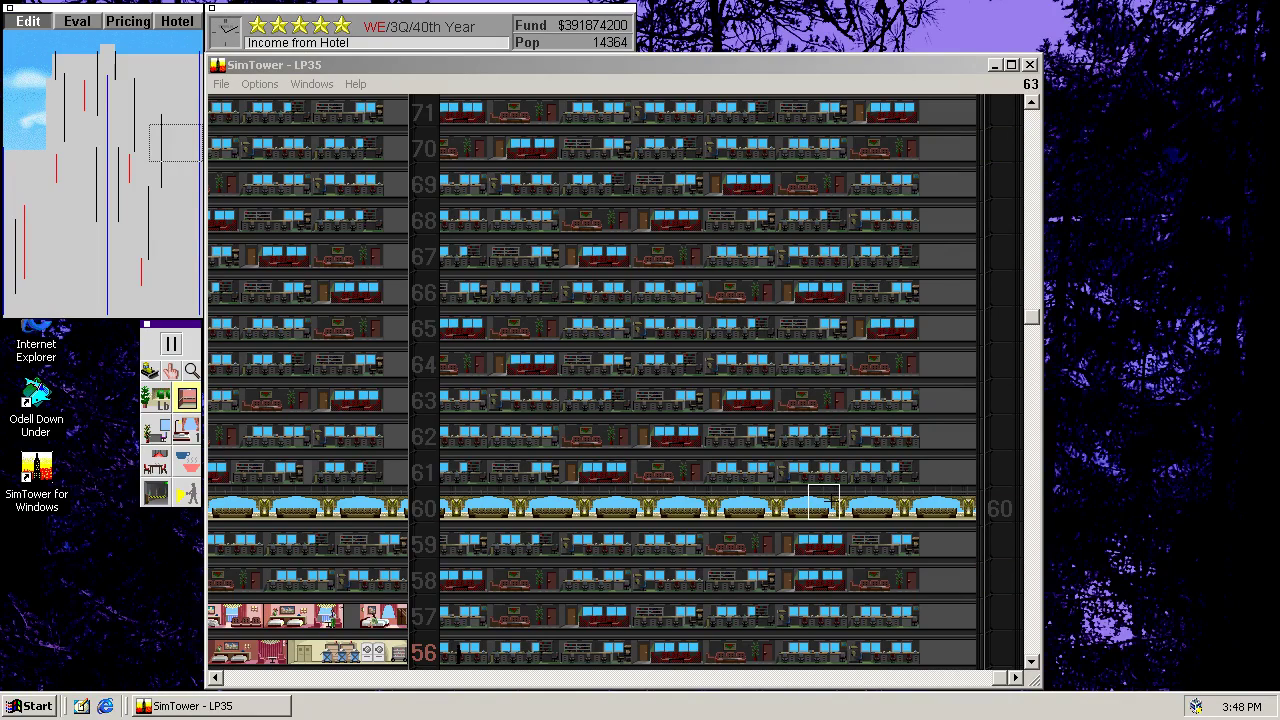
pyautogui.click(824, 503)
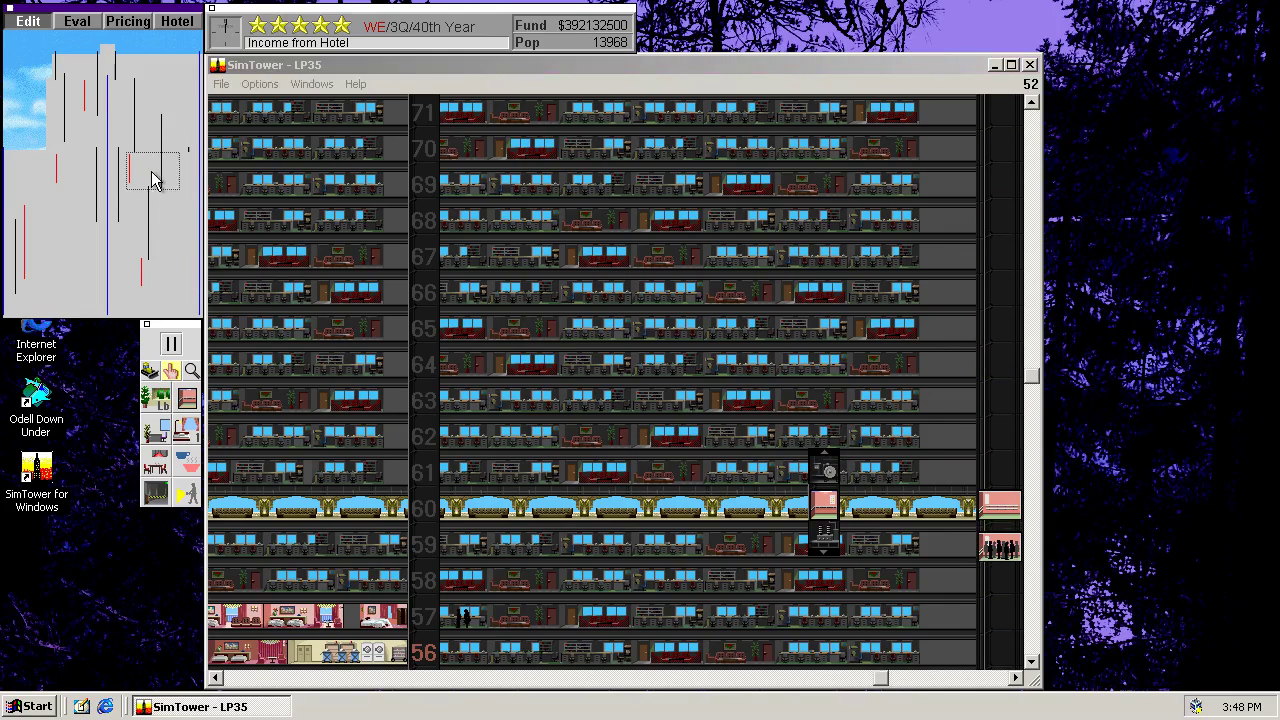
# Step: Drag the floor-60 shaft's top upward in stages through floors 66, 75 and 84 toward 90
pyautogui.moveTo(137, 186); pyautogui.dragTo(210, 183)
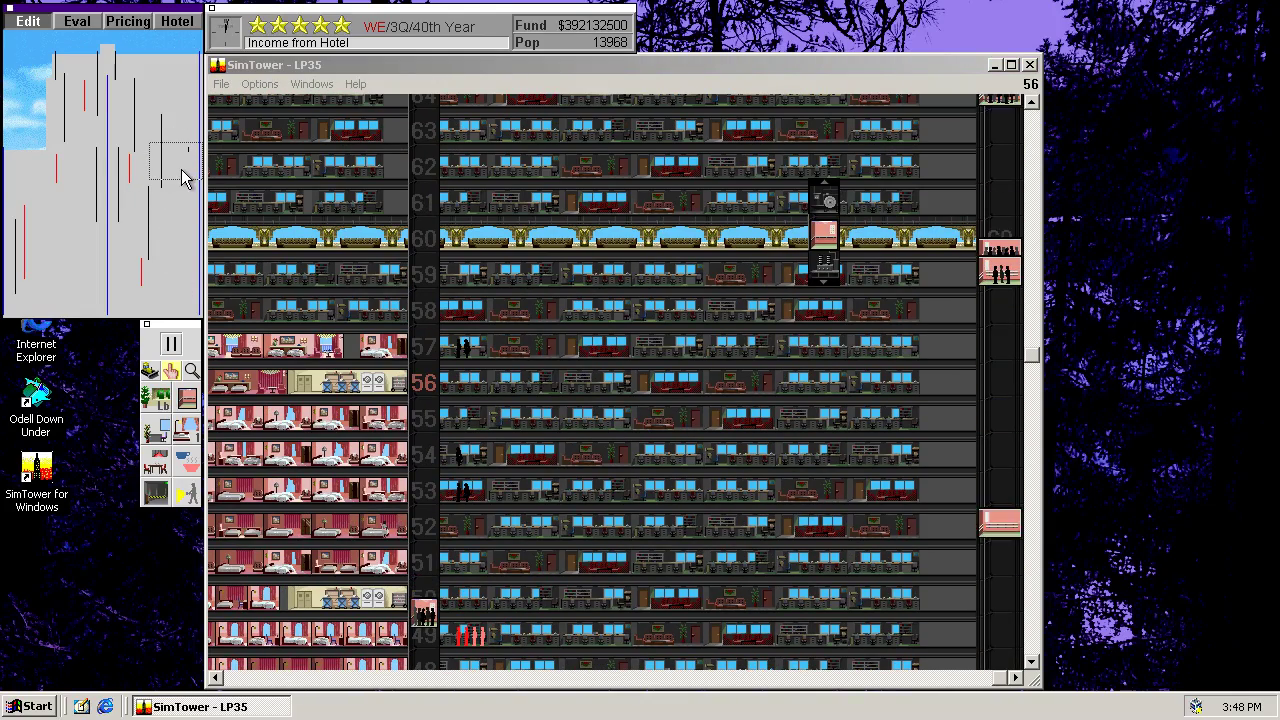
pyautogui.click(183, 163)
pyautogui.moveTo(824, 290); pyautogui.dragTo(824, 110)
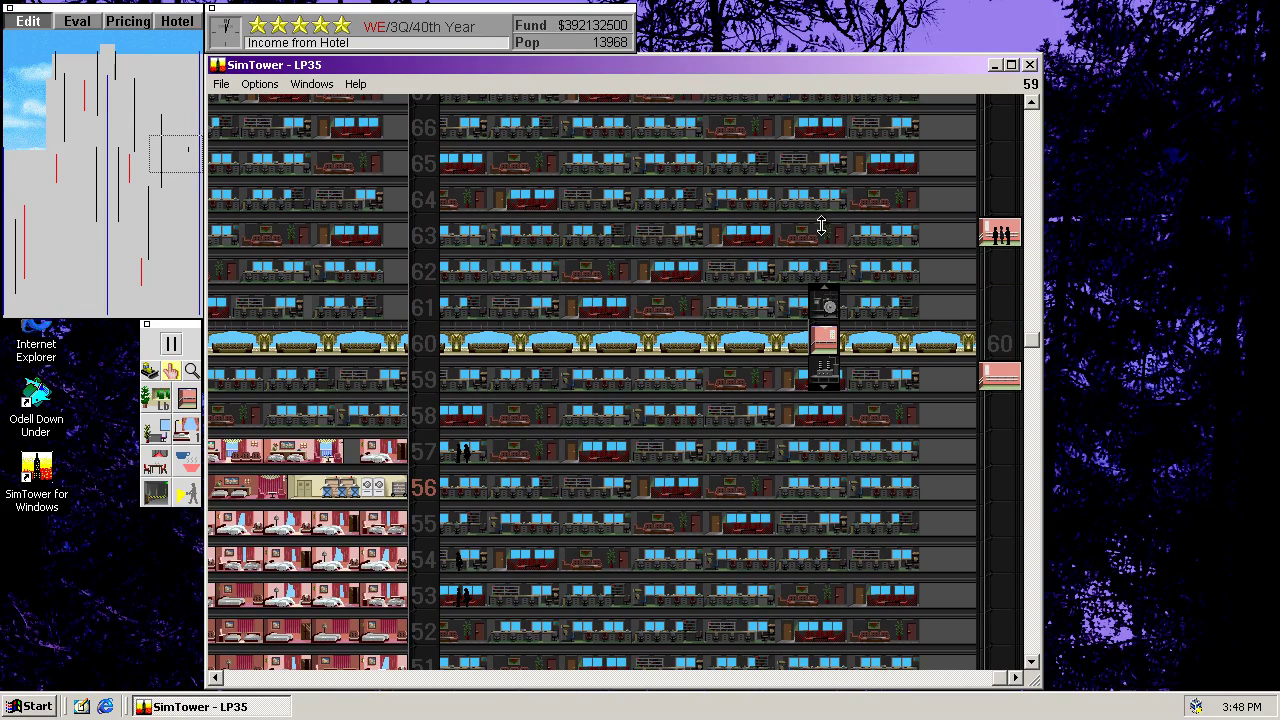
pyautogui.moveTo(194, 158); pyautogui.dragTo(197, 138)
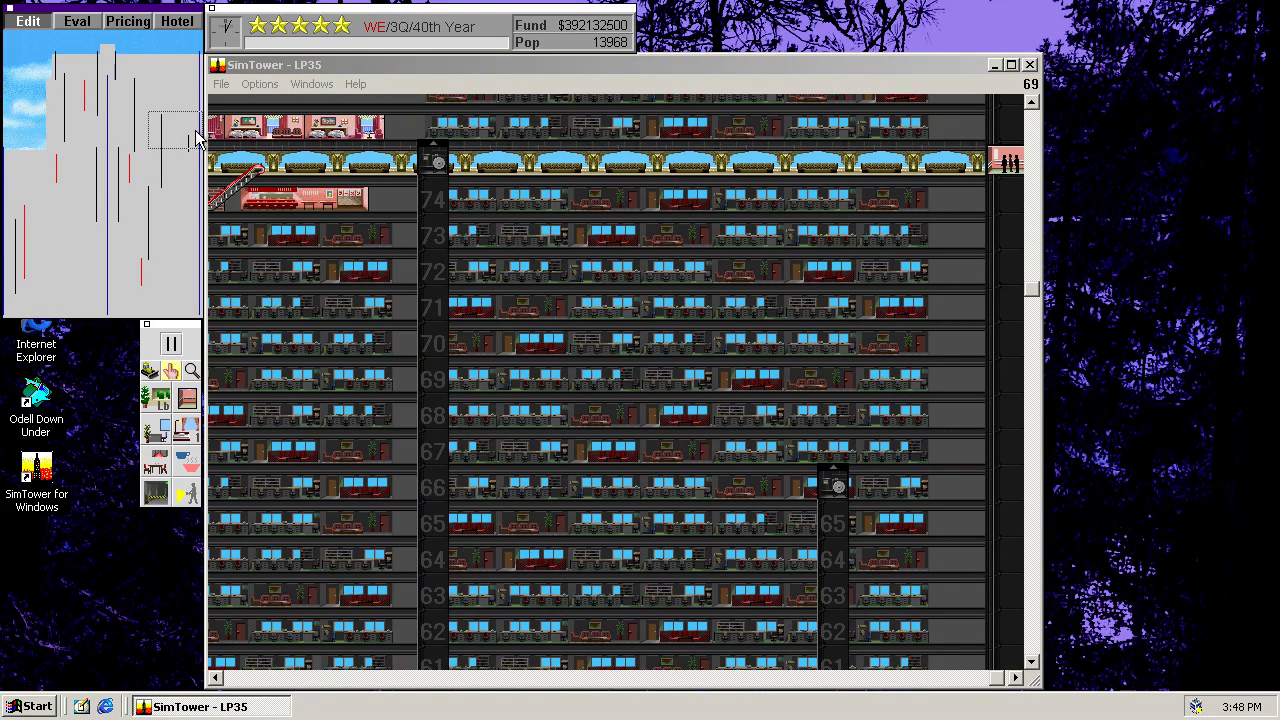
pyautogui.moveTo(836, 480); pyautogui.dragTo(822, 148)
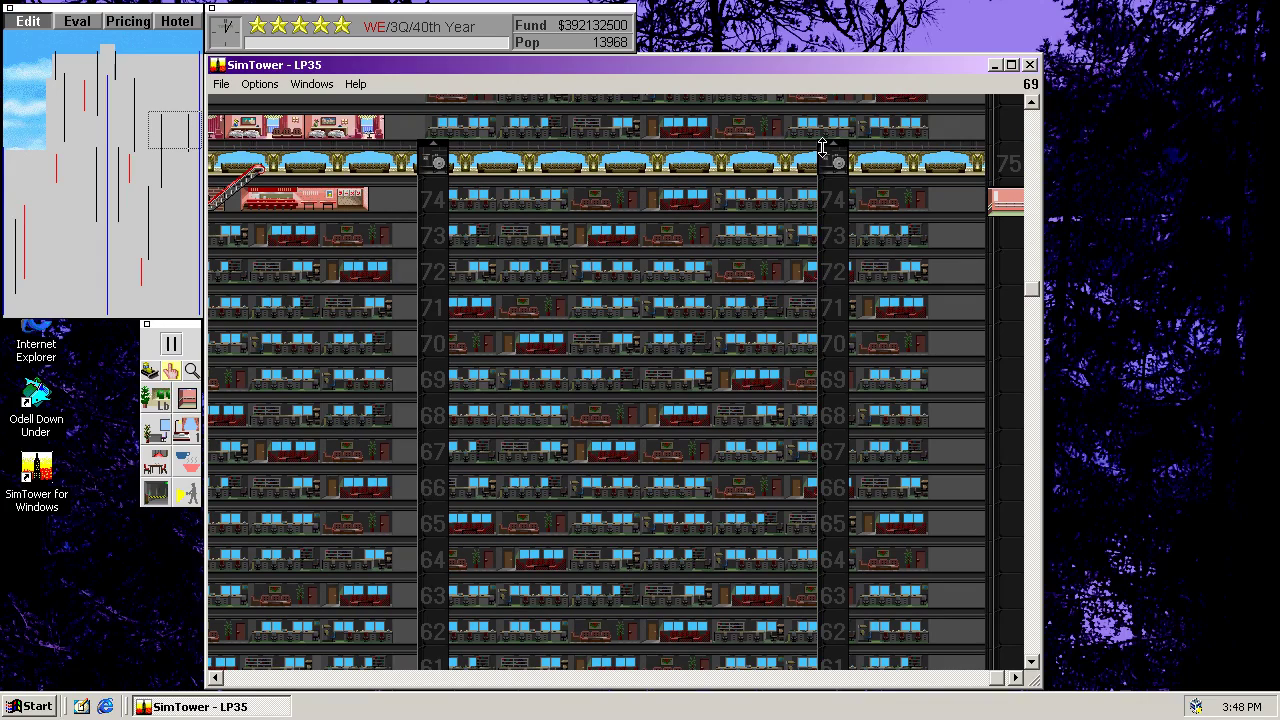
pyautogui.click(180, 115)
pyautogui.moveTo(826, 448); pyautogui.dragTo(895, 106)
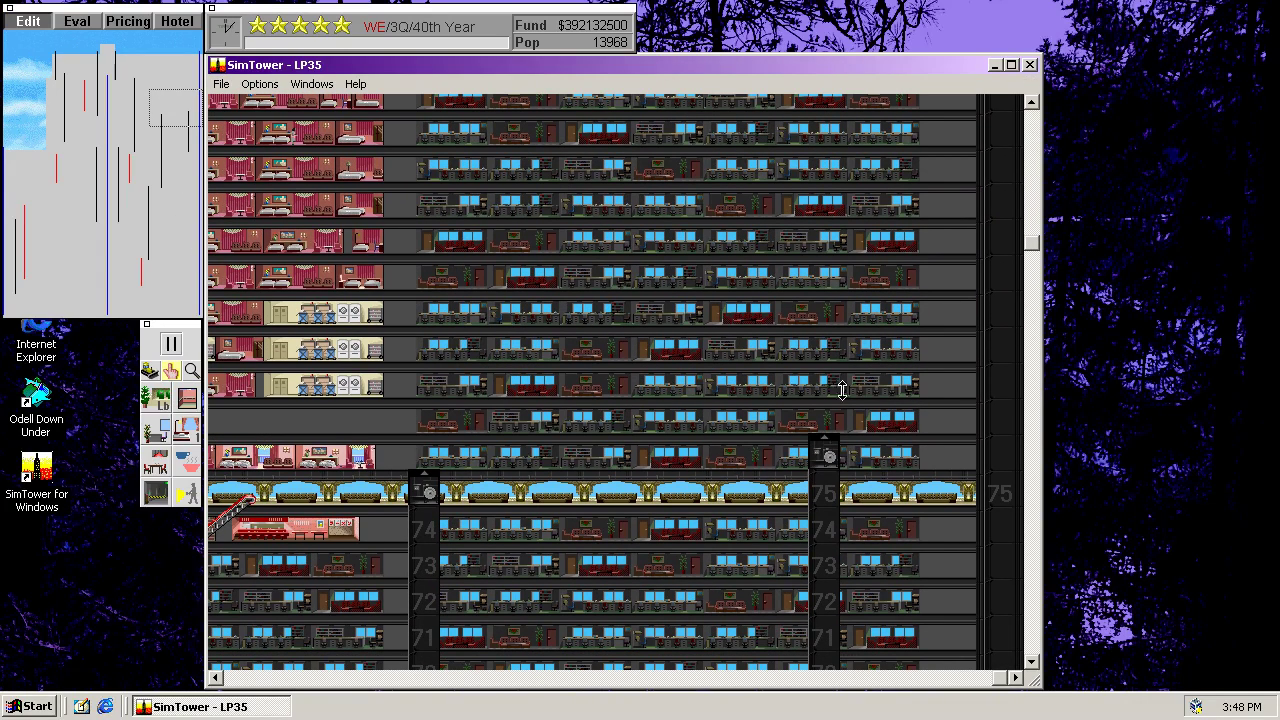
pyautogui.click(190, 88)
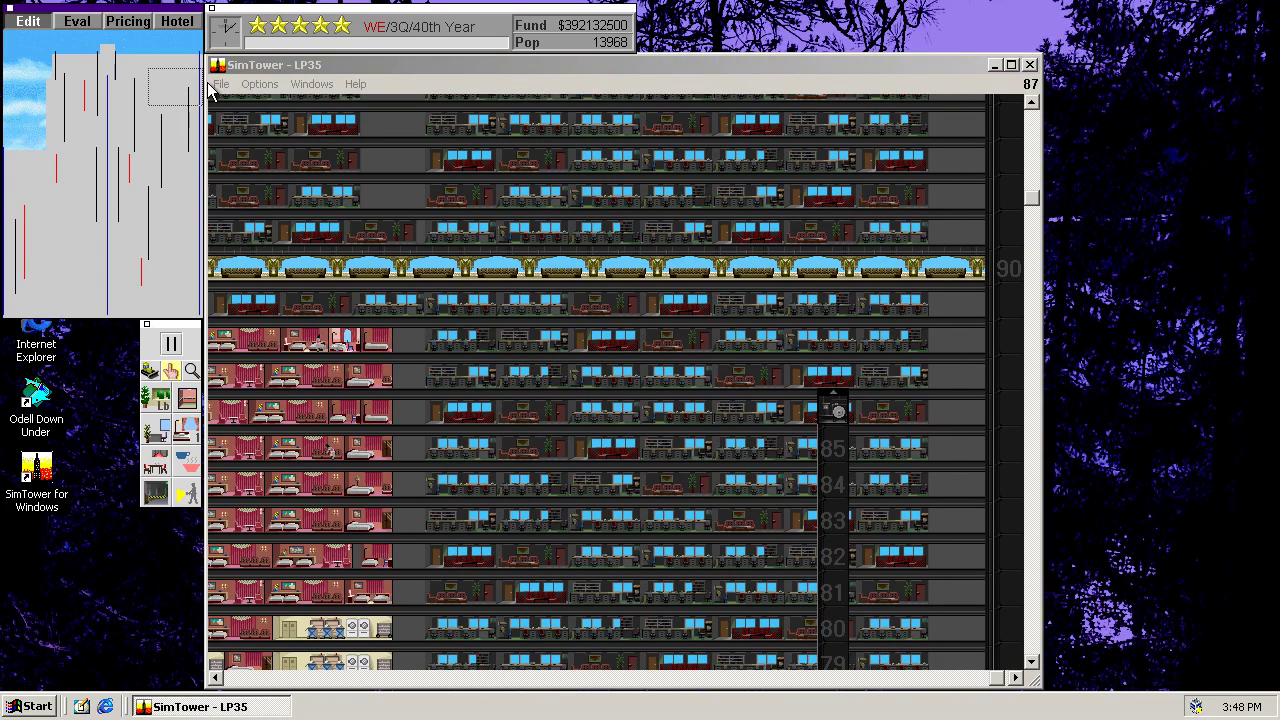
pyautogui.moveTo(845, 400); pyautogui.dragTo(862, 213)
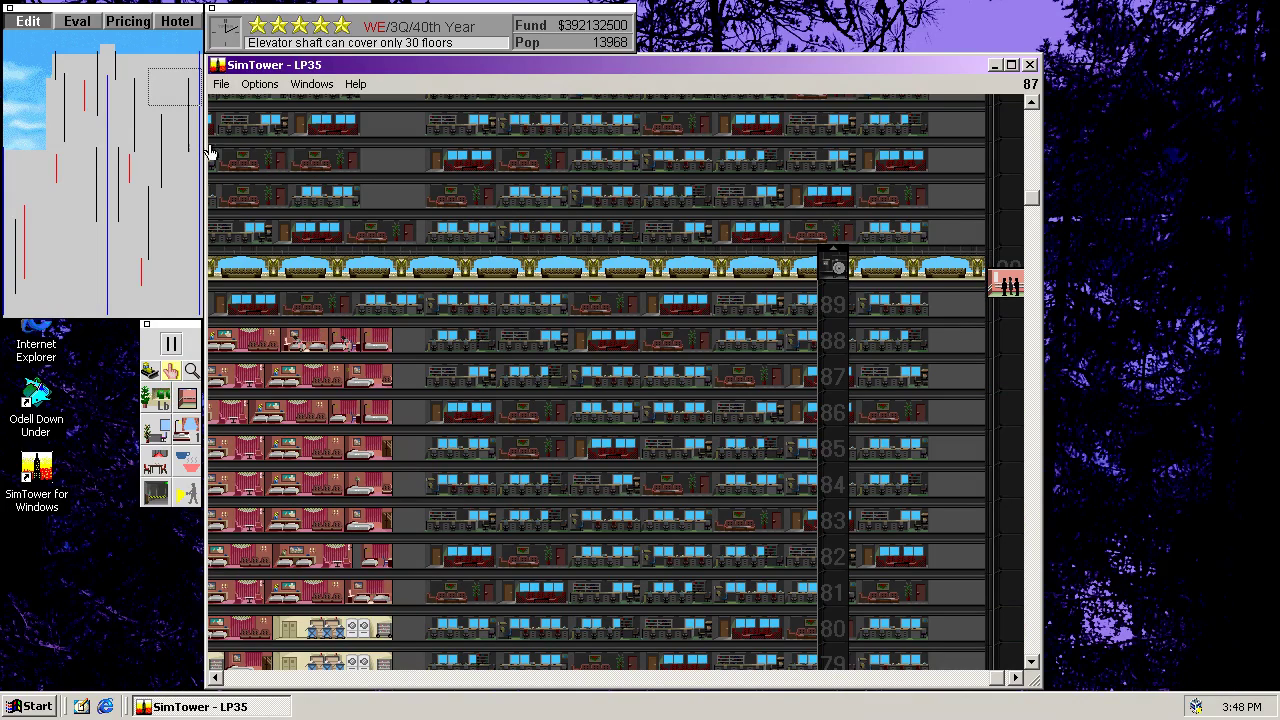
# Step: Return to the floor-60 lobby, click the shaft, and reselect the Standard Elevator tool
pyautogui.click(169, 135)
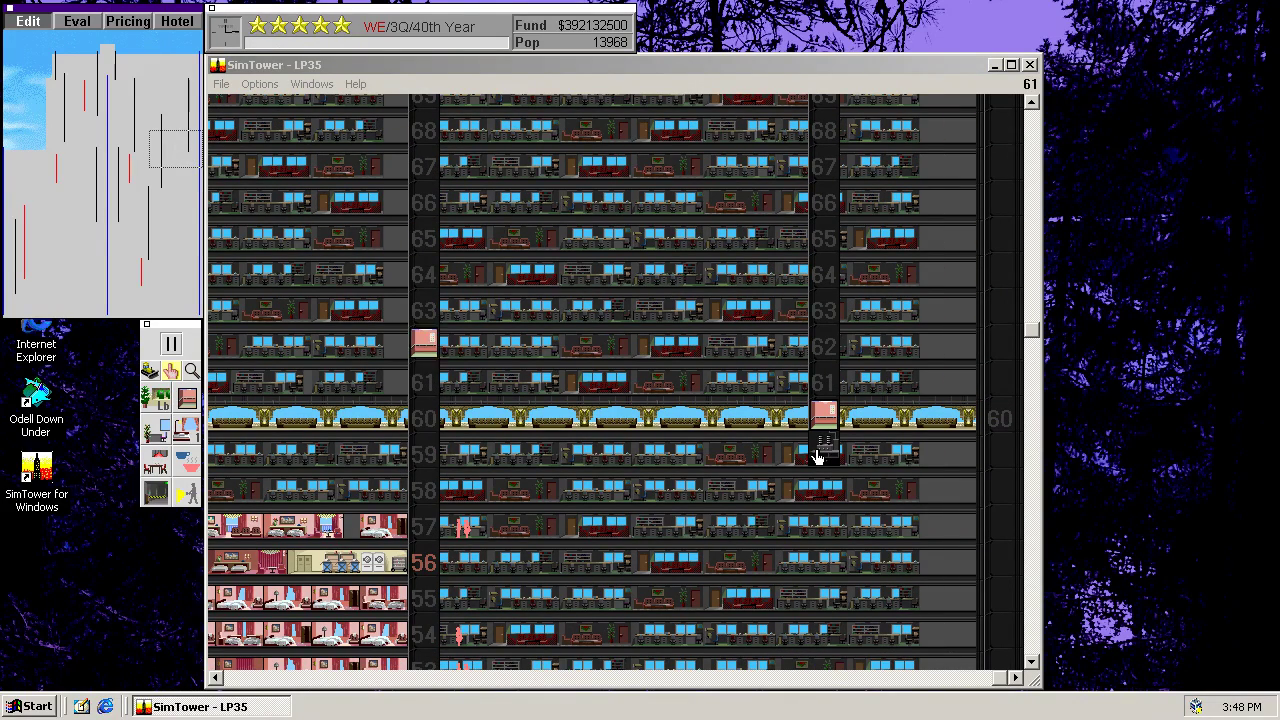
pyautogui.click(828, 443)
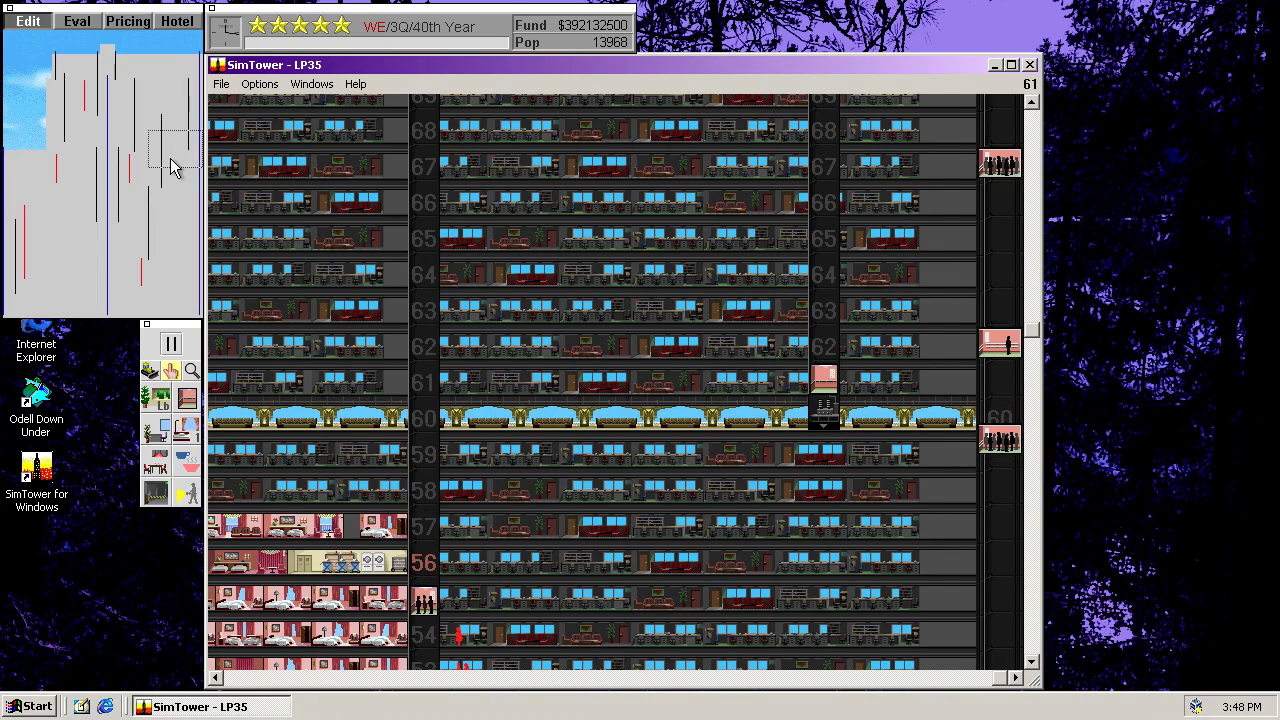
pyautogui.moveTo(171, 160); pyautogui.dragTo(200, 100)
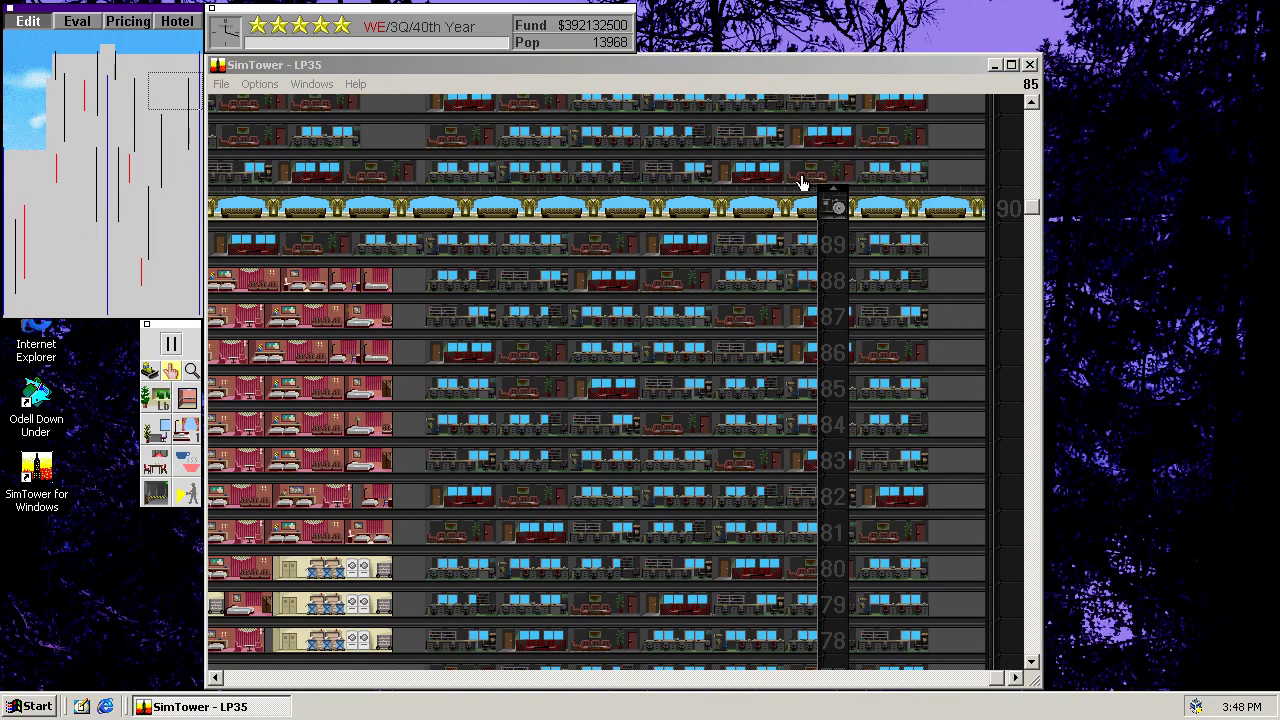
pyautogui.click(838, 202)
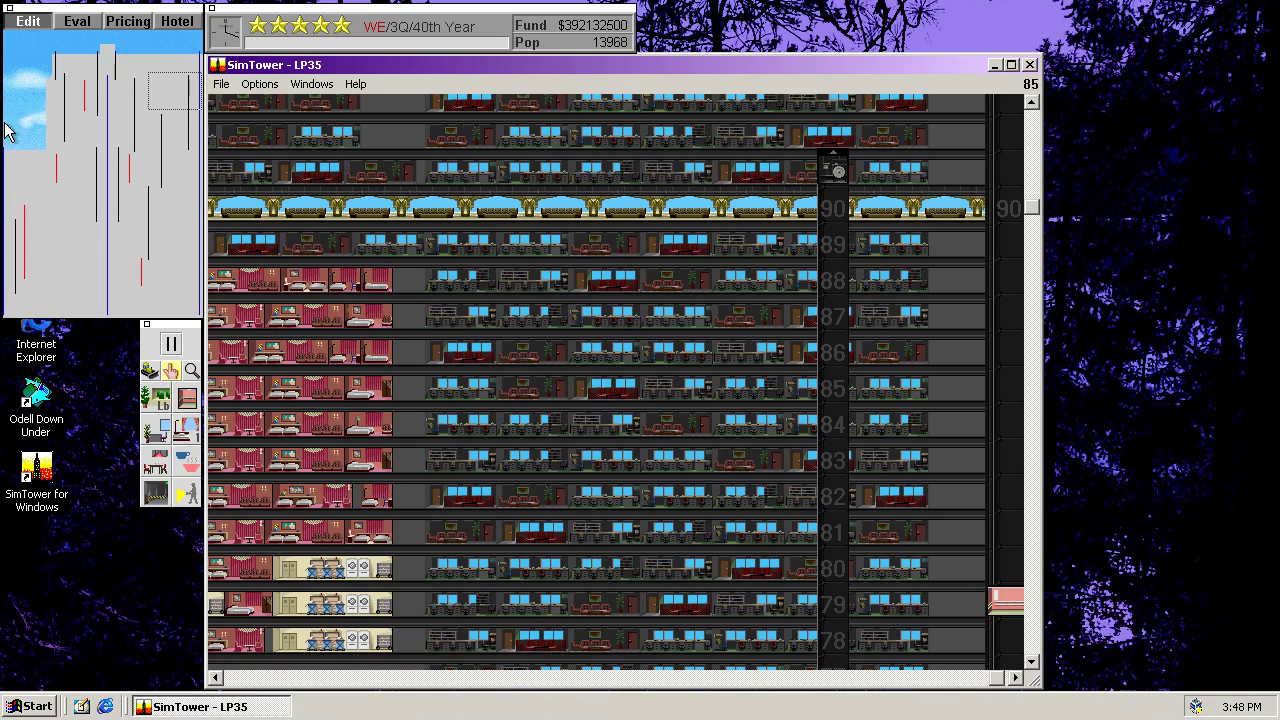
pyautogui.moveTo(196, 96); pyautogui.dragTo(245, 197)
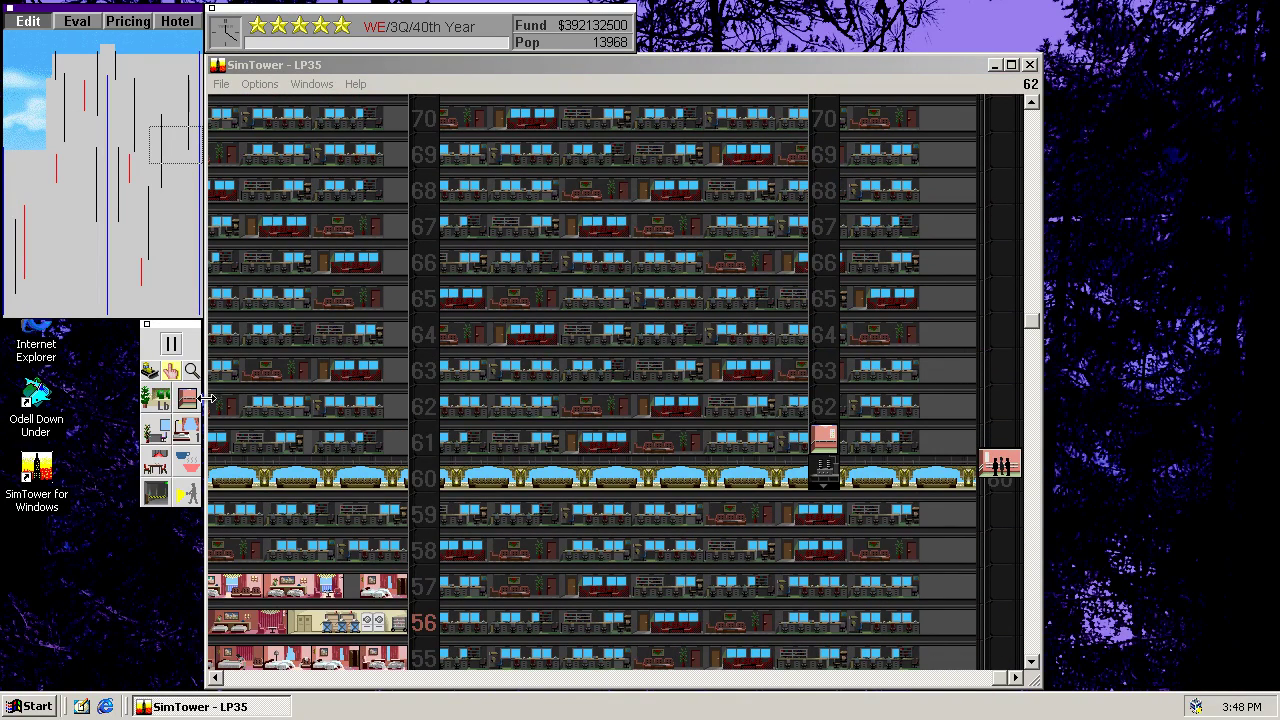
pyautogui.click(186, 398)
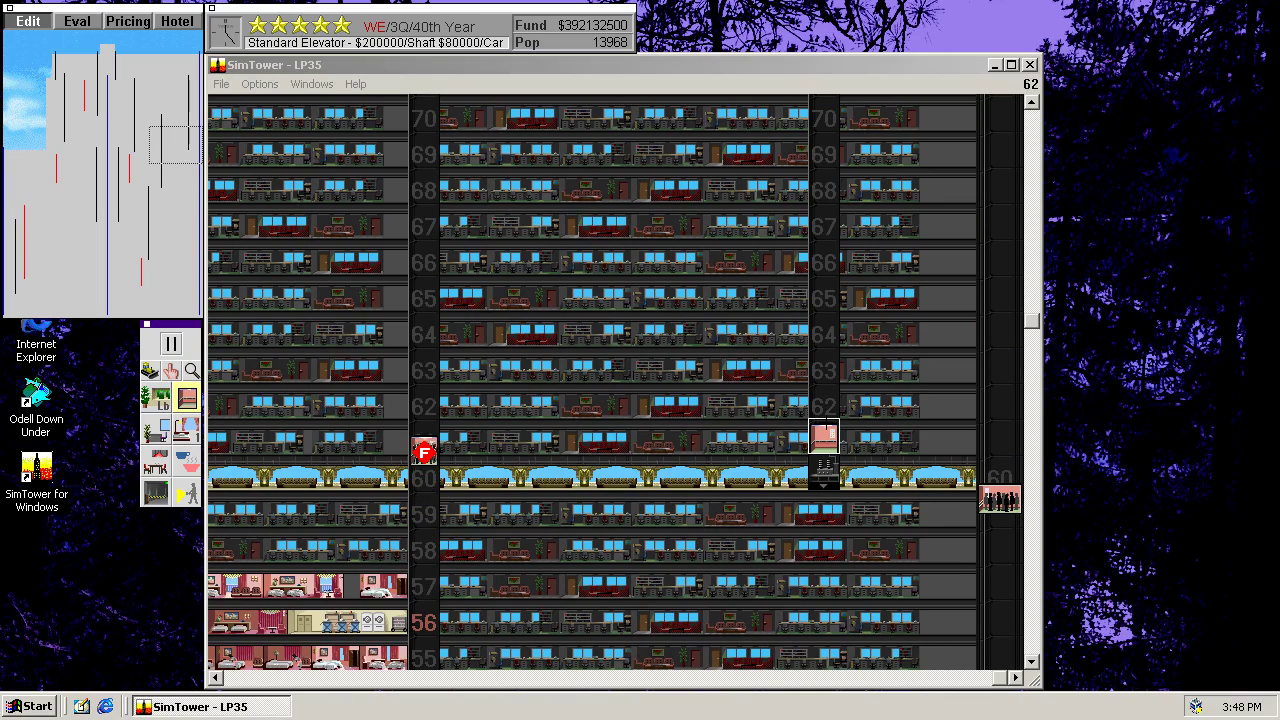
# Step: Add cars to the new floor 60–90 shaft and view floors 30–41
pyautogui.click(824, 436)
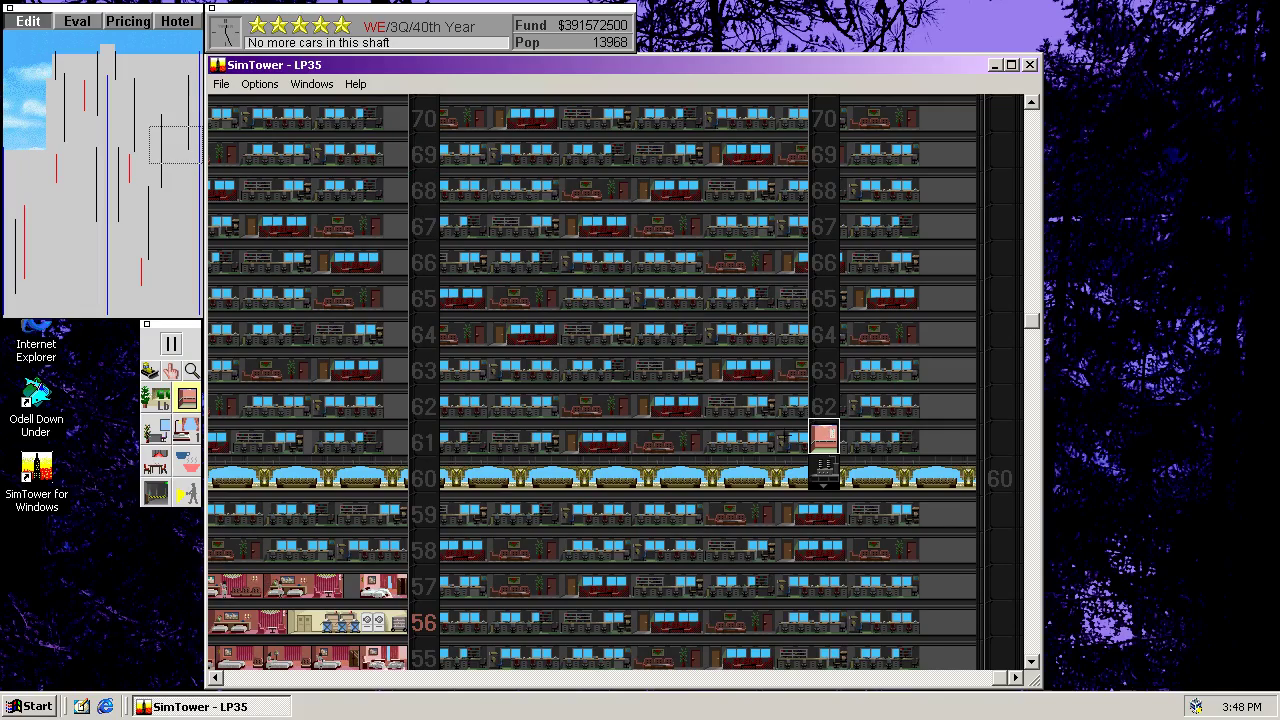
pyautogui.moveTo(143, 151); pyautogui.dragTo(95, 213)
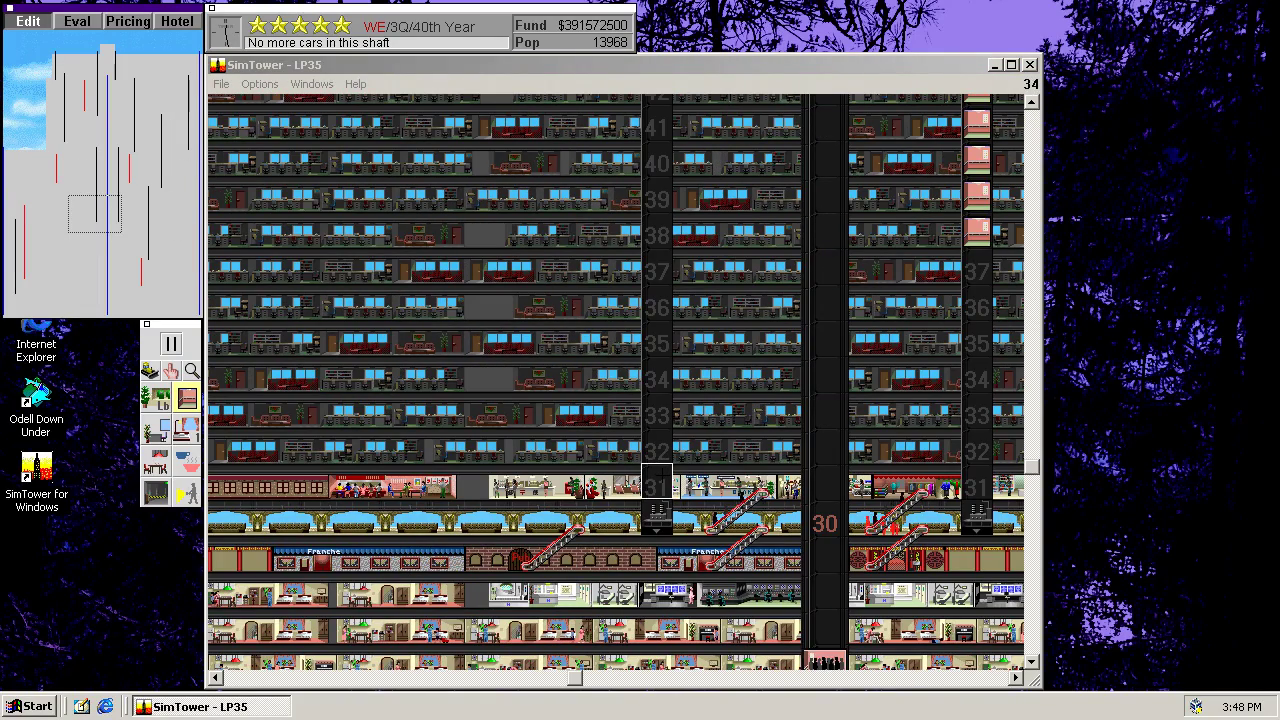
pyautogui.click(657, 481)
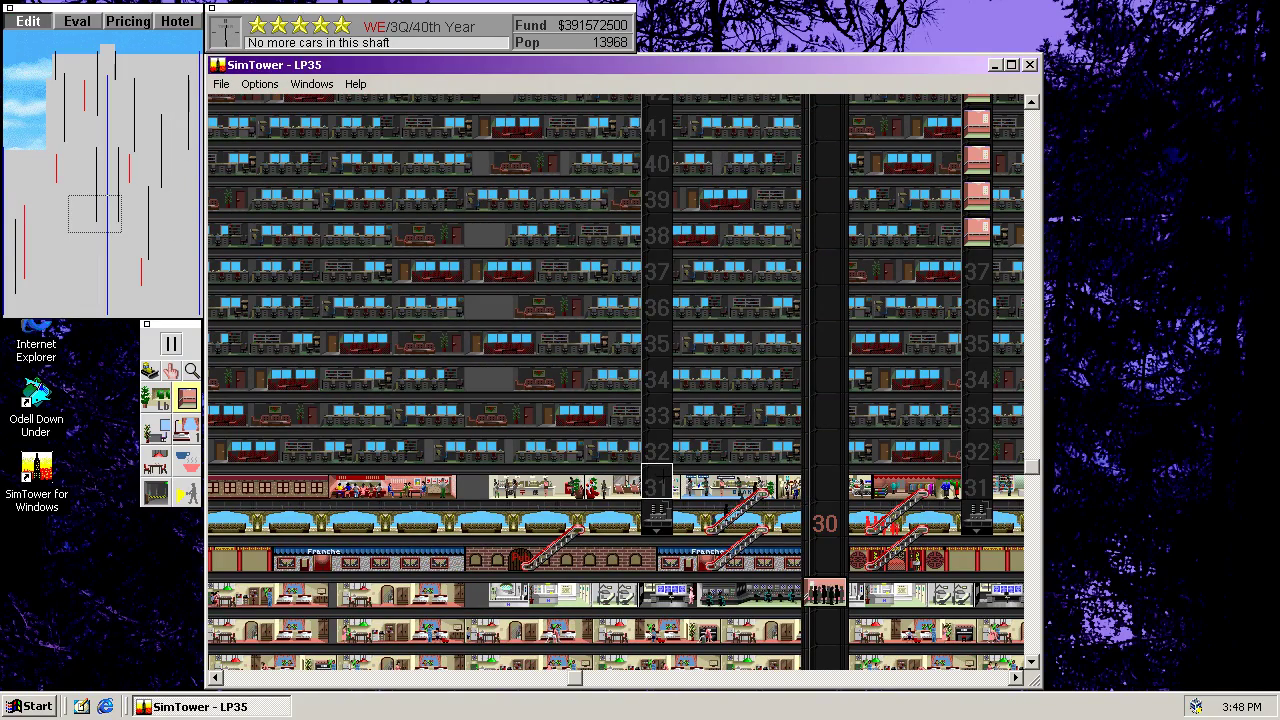
pyautogui.click(122, 220)
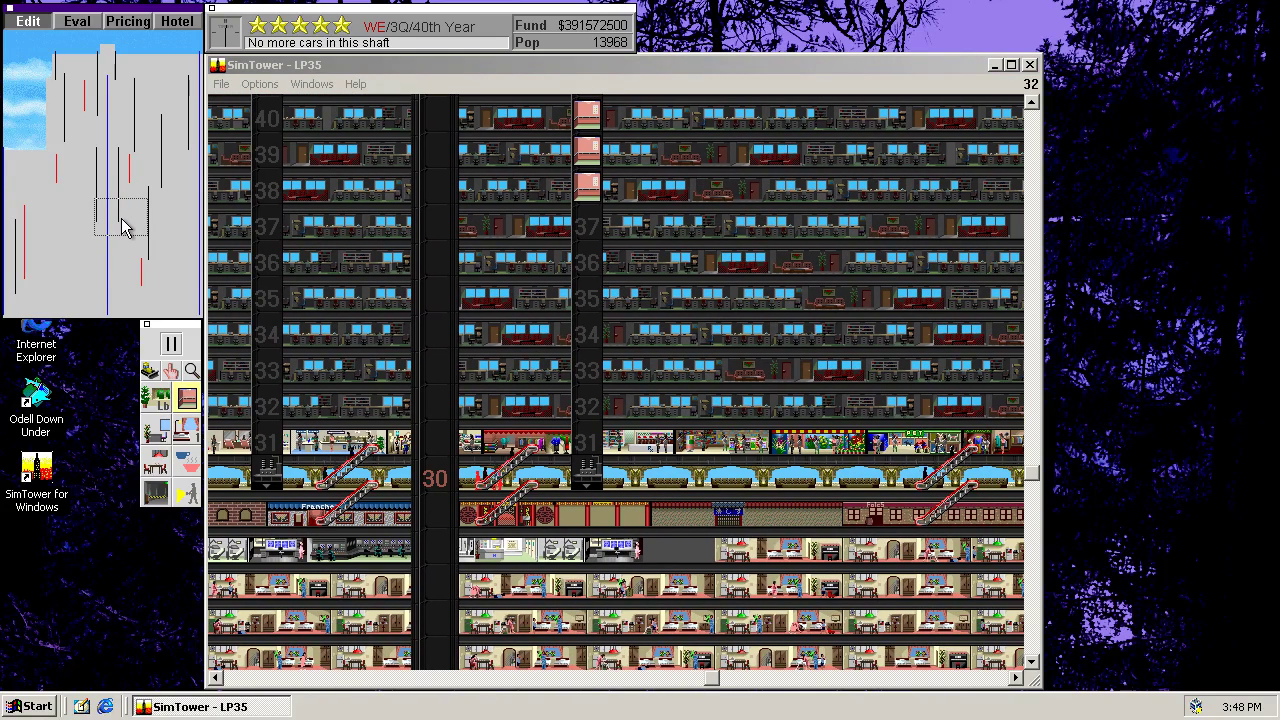
# Step: Bulldoze the old elevator shafts spanning floors 31–40 and 13–26
pyautogui.click(151, 371)
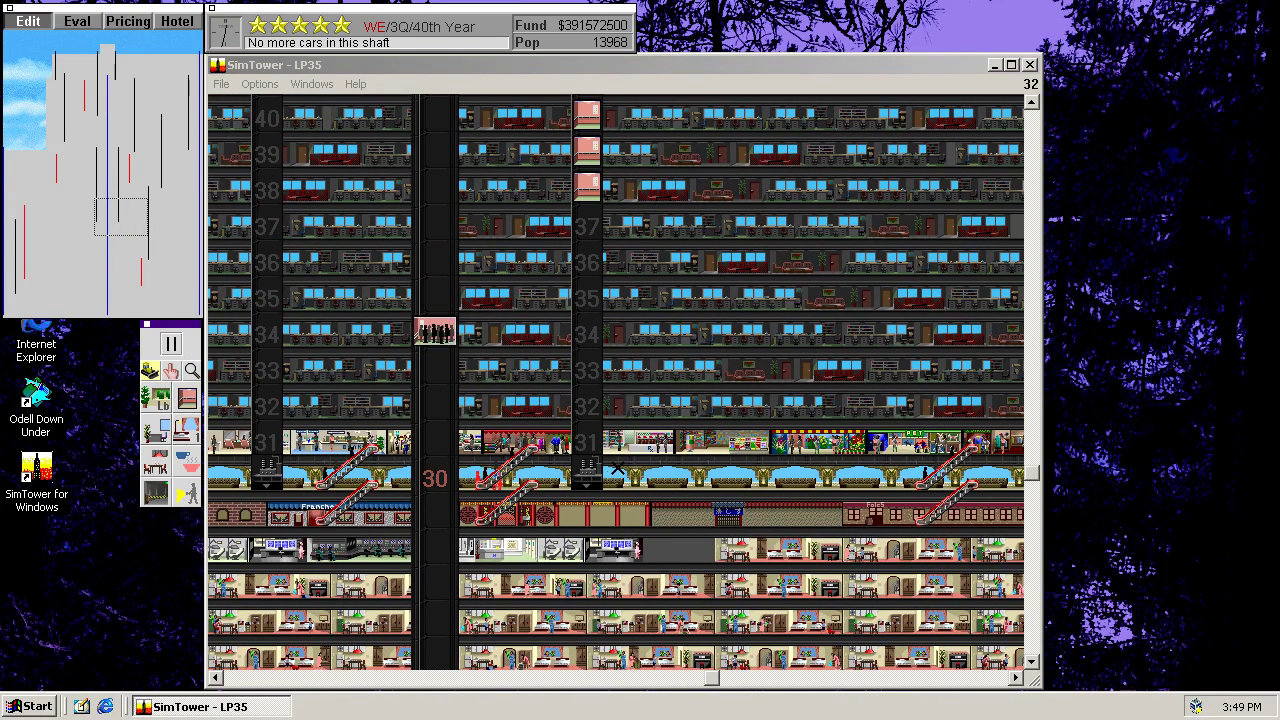
pyautogui.click(588, 468)
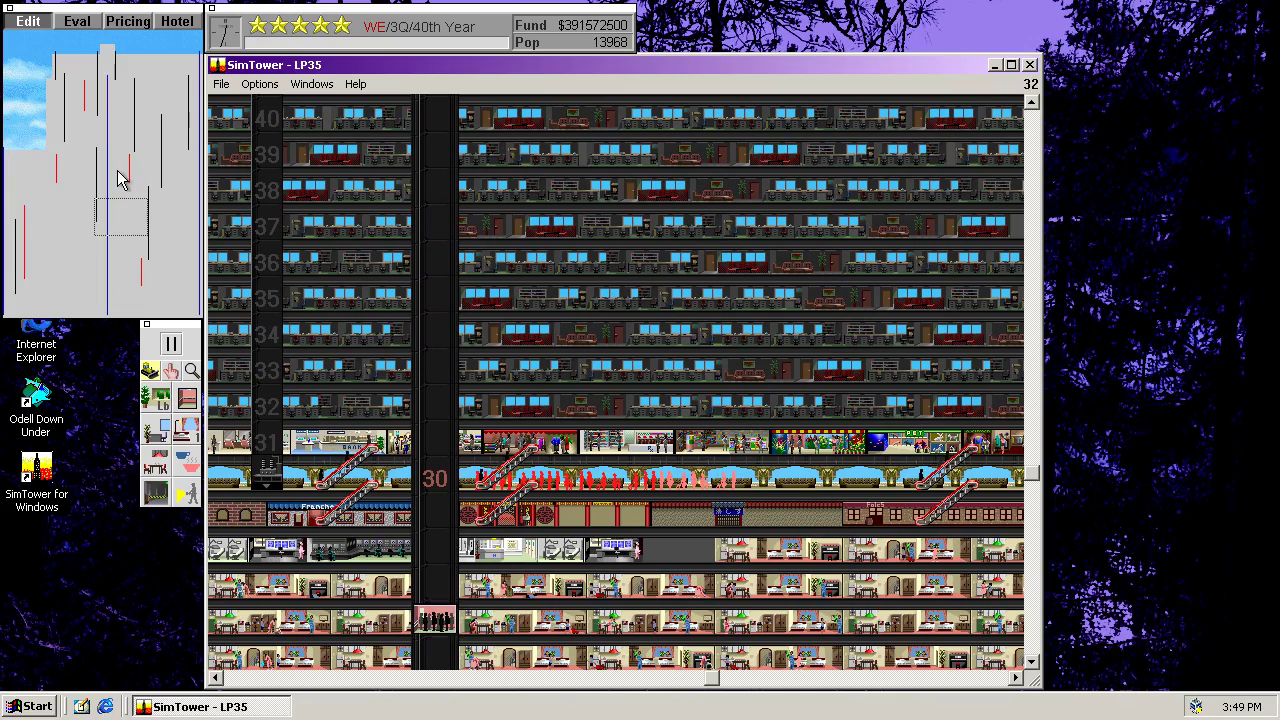
pyautogui.click(141, 254)
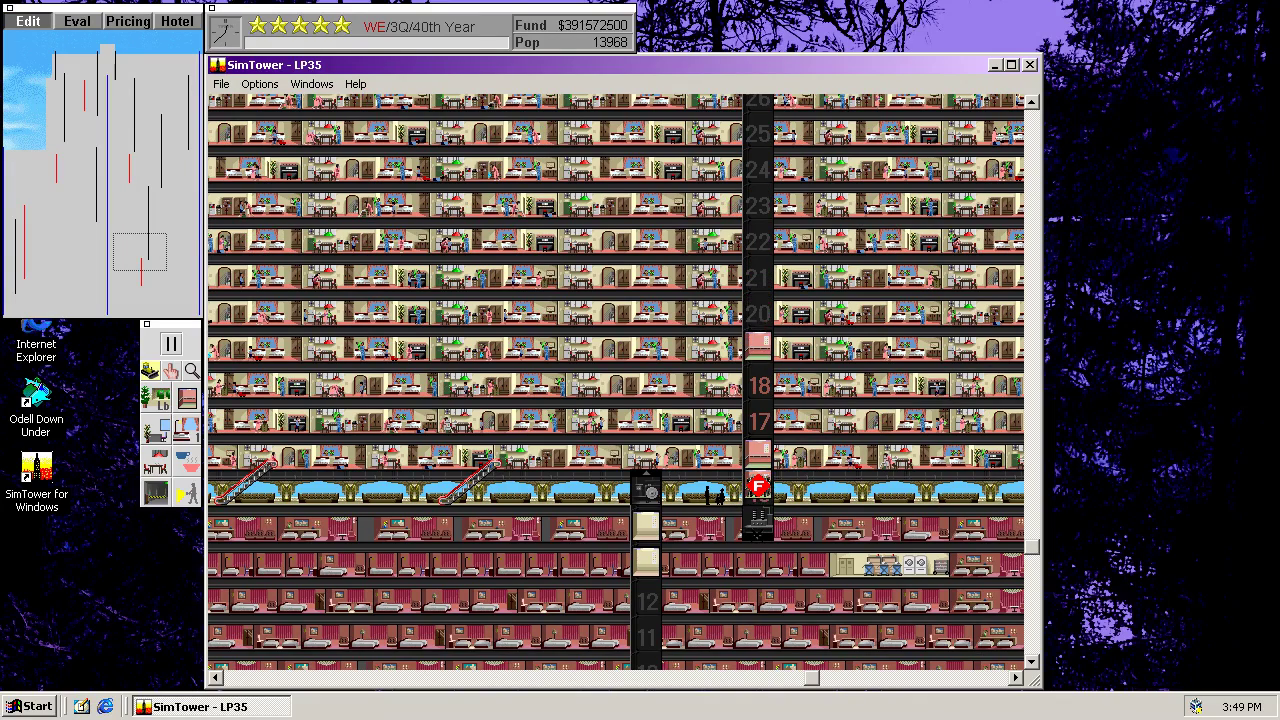
pyautogui.click(760, 525)
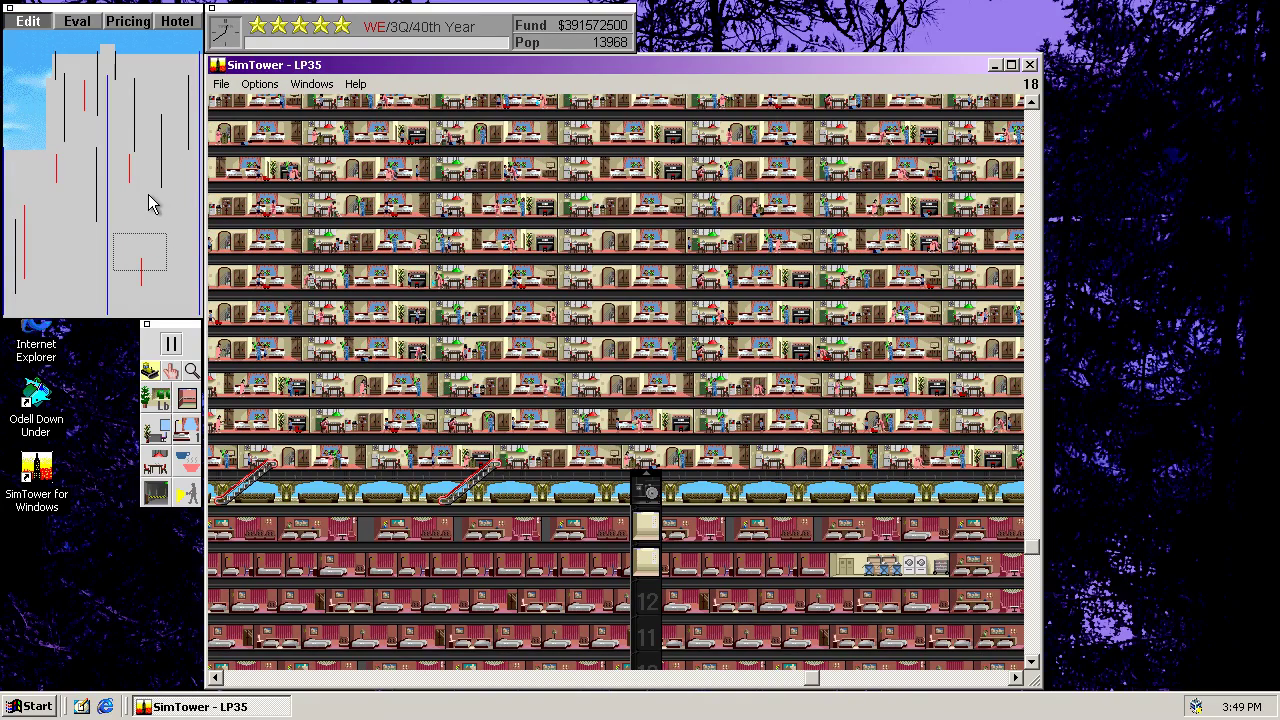
# Step: Demolish the elevator shaft near floor 45 and another shaft around floor 76
pyautogui.moveTo(138, 240)
pyautogui.mouseDown()
pyautogui.moveTo(8, 284)
pyautogui.moveTo(103, 200)
pyautogui.moveTo(163, 190)
pyautogui.mouseUp()
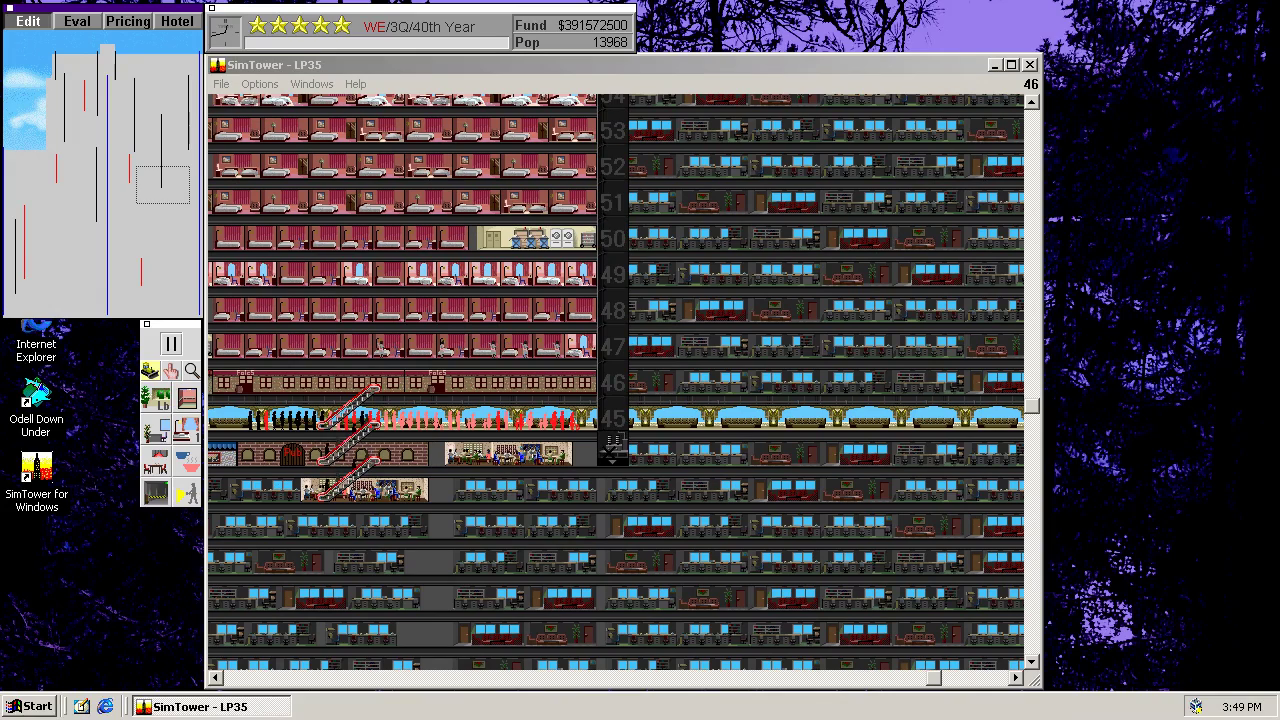
pyautogui.click(610, 448)
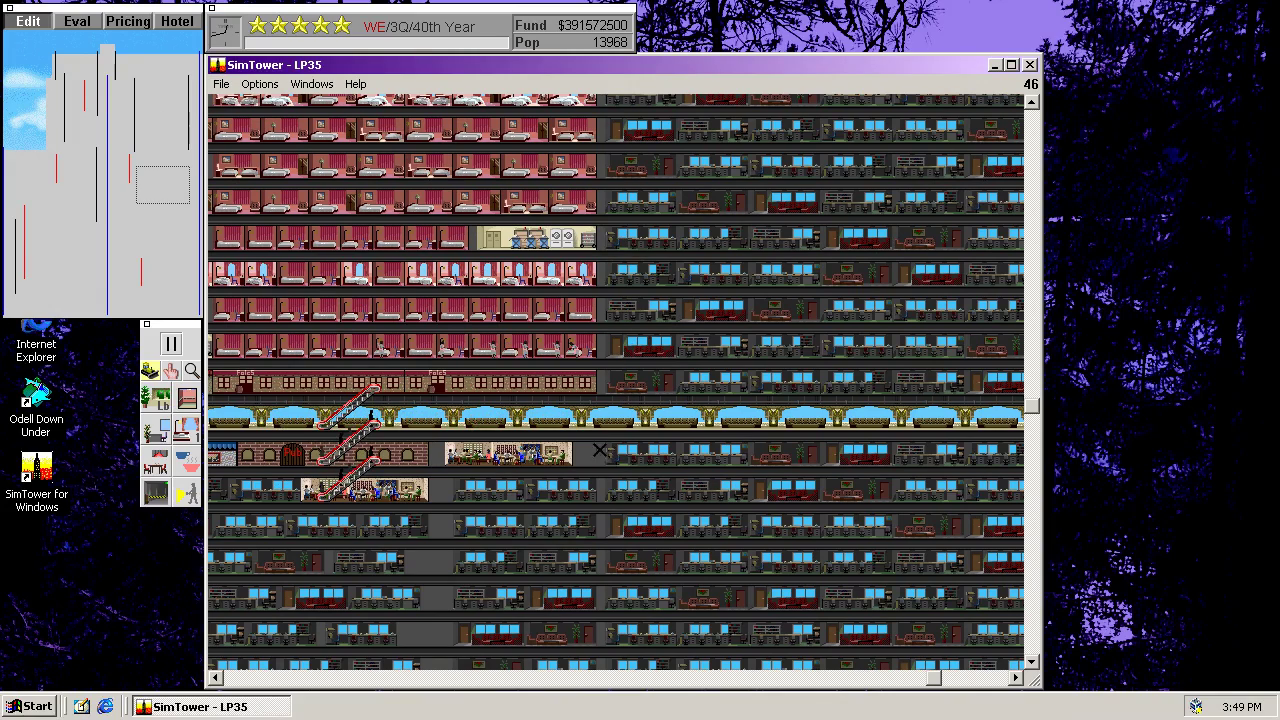
pyautogui.click(140, 156)
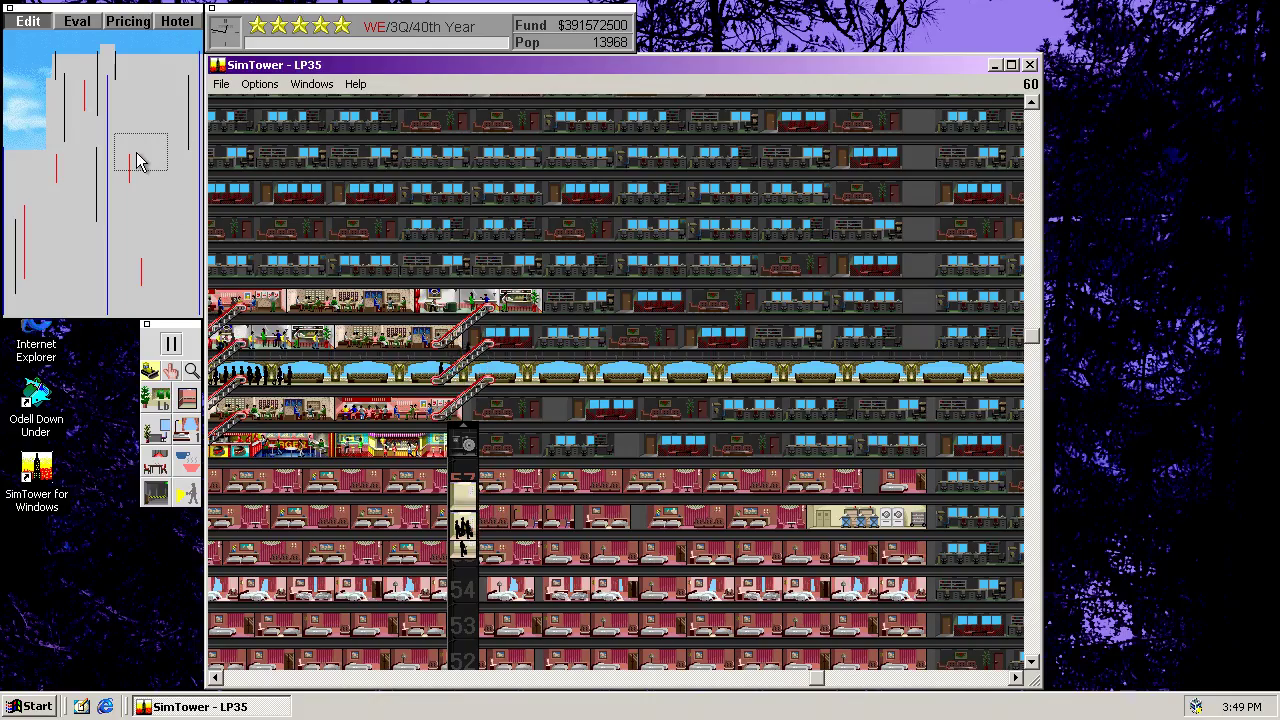
pyautogui.click(113, 80)
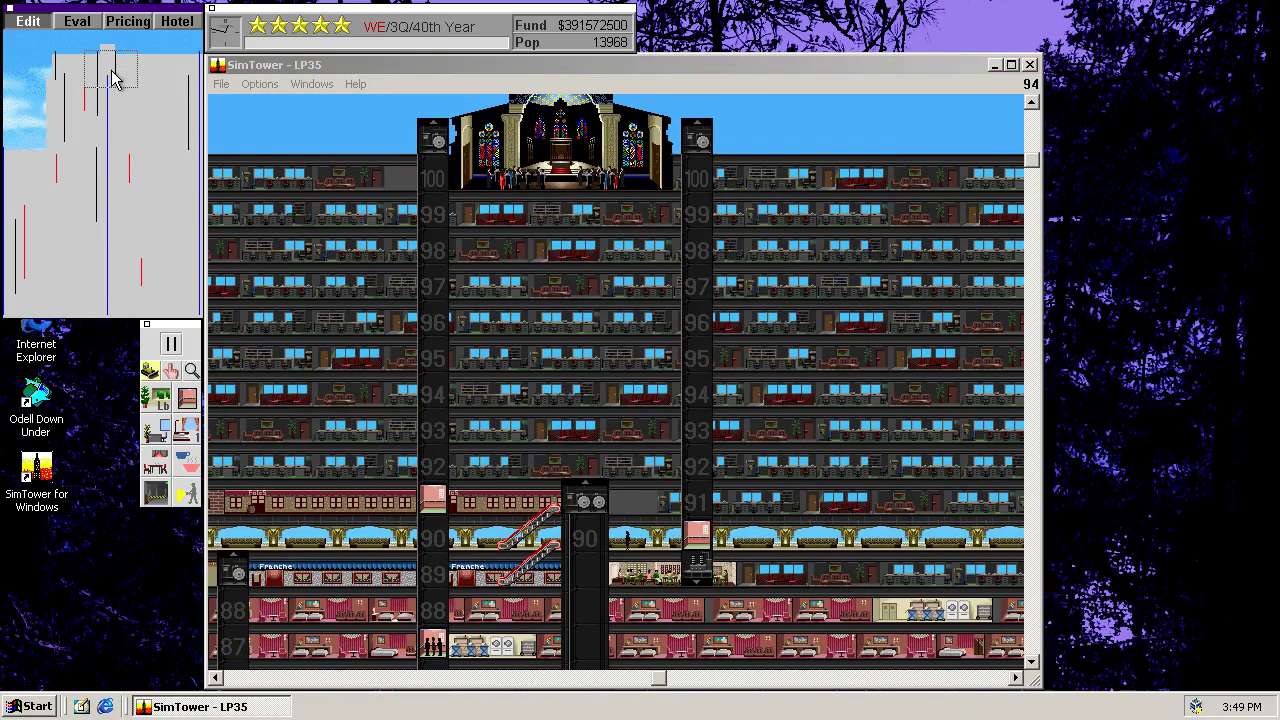
pyautogui.moveTo(113, 80); pyautogui.dragTo(108, 120)
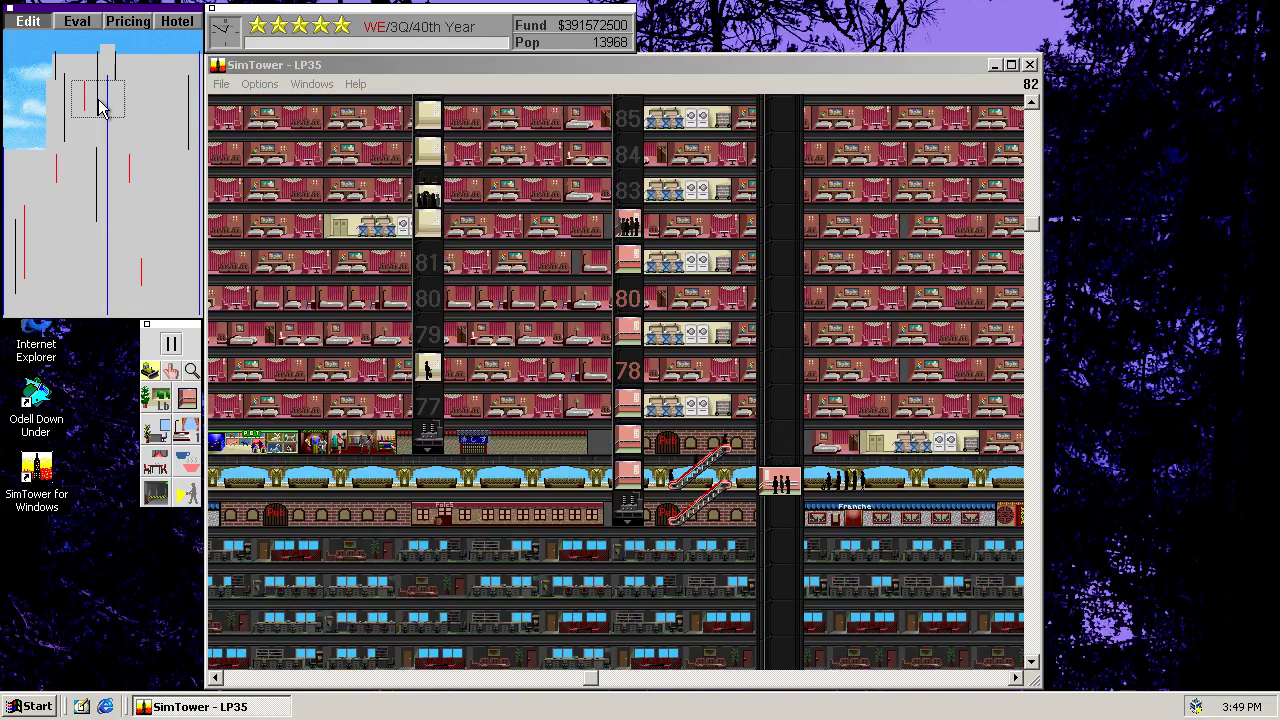
pyautogui.moveTo(108, 120)
pyautogui.mouseDown()
pyautogui.moveTo(113, 72)
pyautogui.moveTo(108, 100)
pyautogui.moveTo(63, 134)
pyautogui.mouseUp()
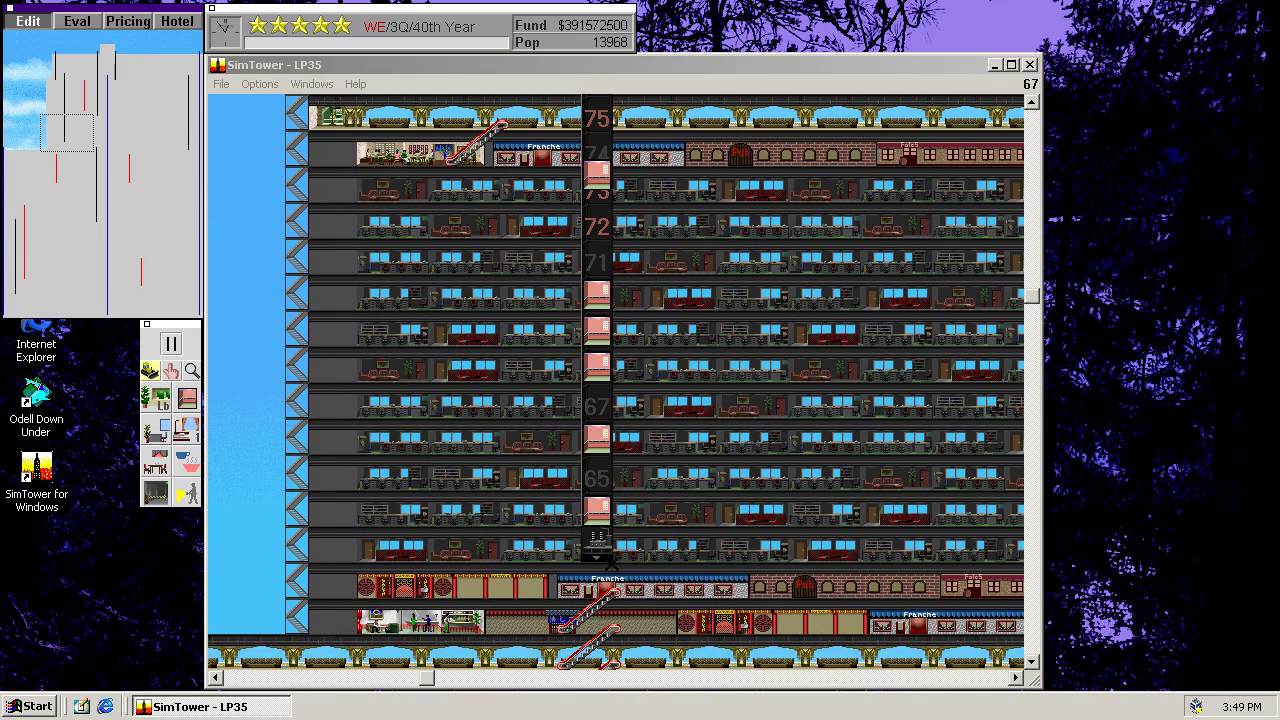
pyautogui.click(598, 545)
# Step: Demolish the elevator shaft serving floors 91–100
pyautogui.click(58, 82)
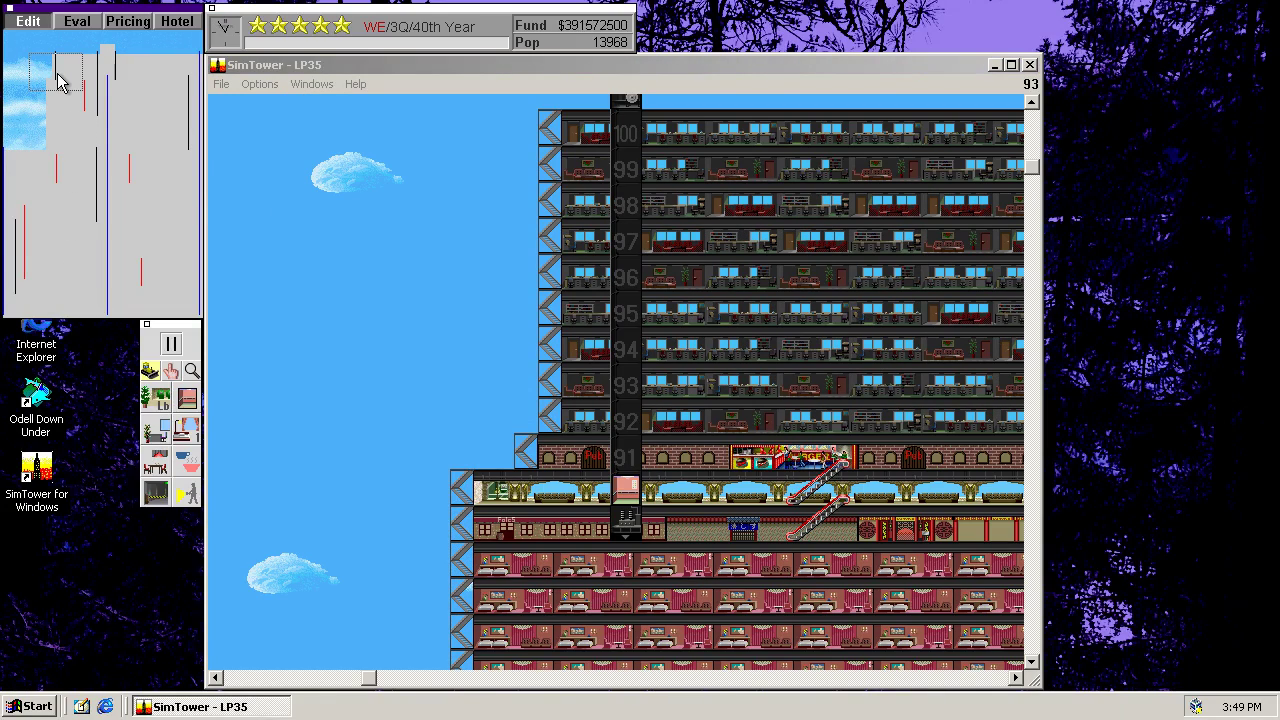
pyautogui.click(631, 527)
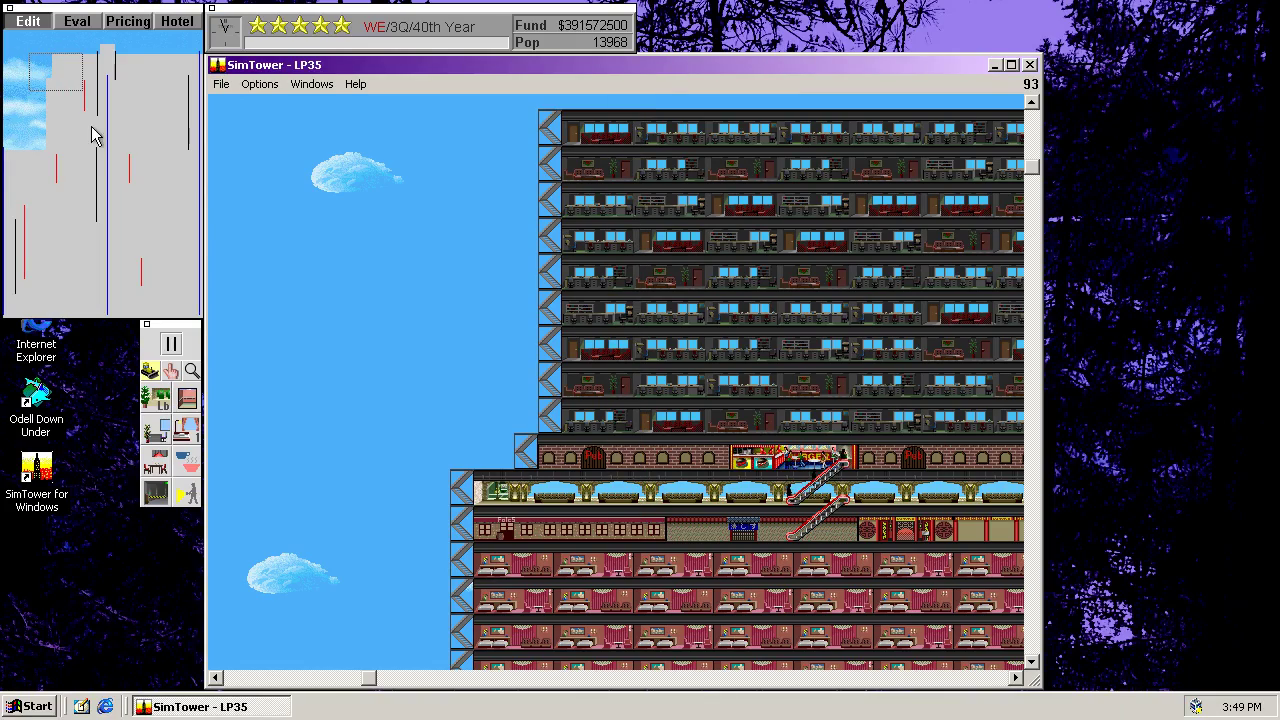
pyautogui.moveTo(114, 100); pyautogui.dragTo(190, 165)
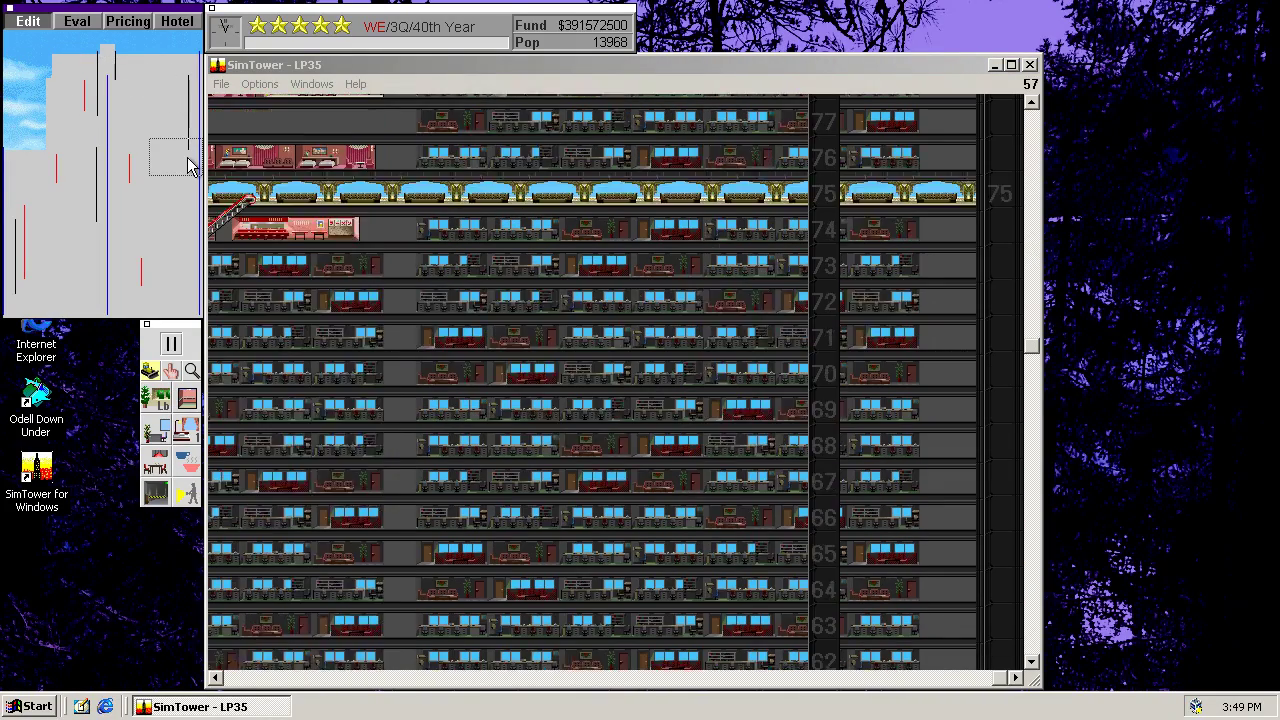
pyautogui.moveTo(190, 165)
pyautogui.mouseDown()
pyautogui.moveTo(142, 287)
pyautogui.moveTo(42, 285)
pyautogui.mouseUp()
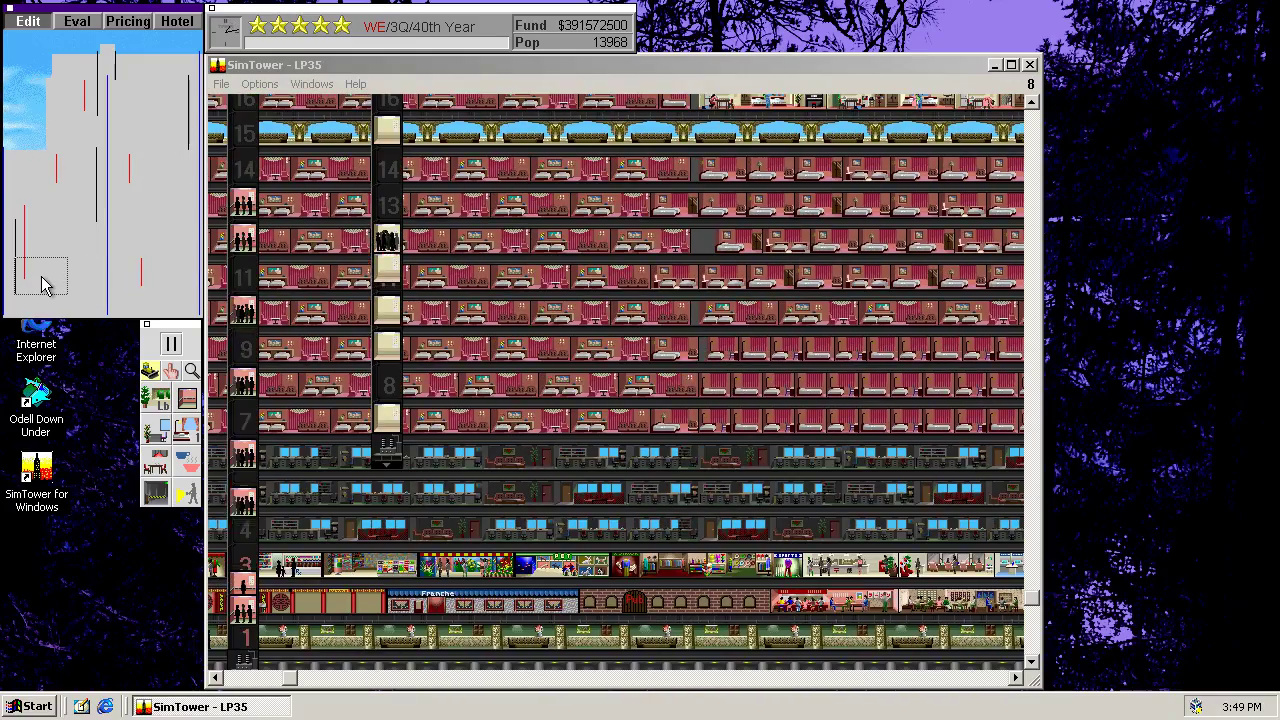
# Step: Select the Service Elevator tool and try adding cars to the low-floor shafts near floor 6
pyautogui.click(188, 397)
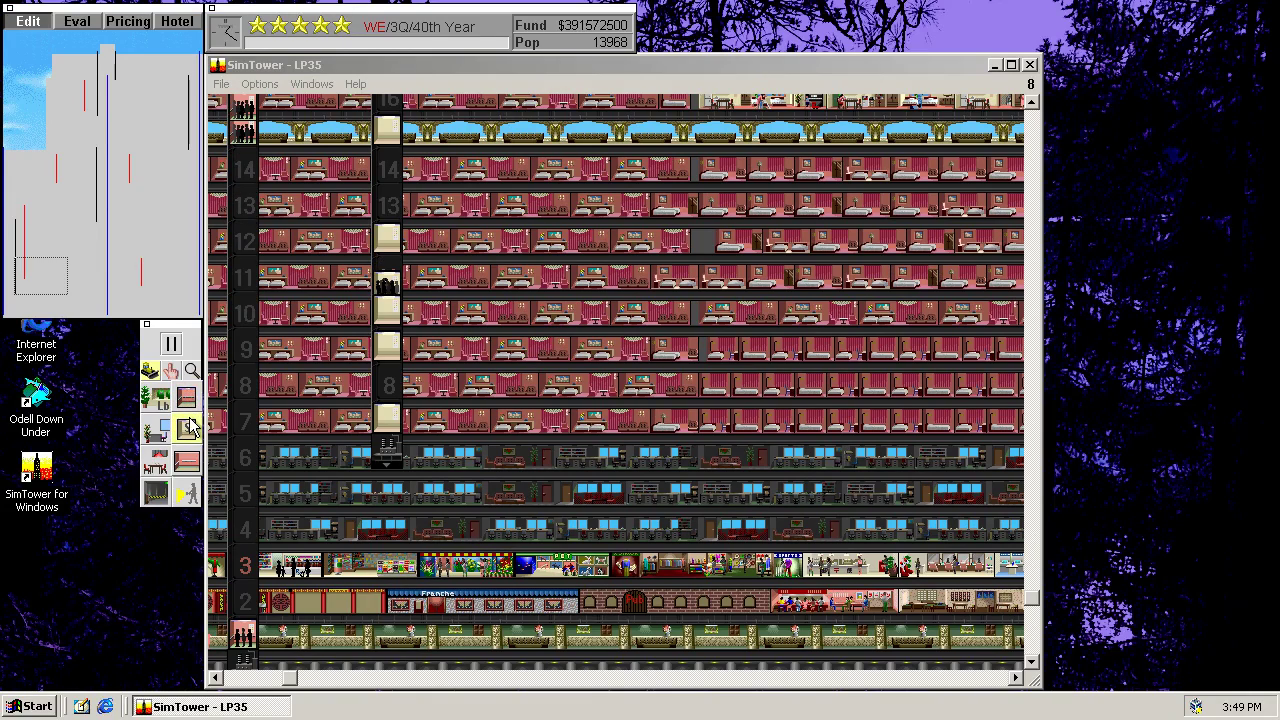
pyautogui.click(191, 427)
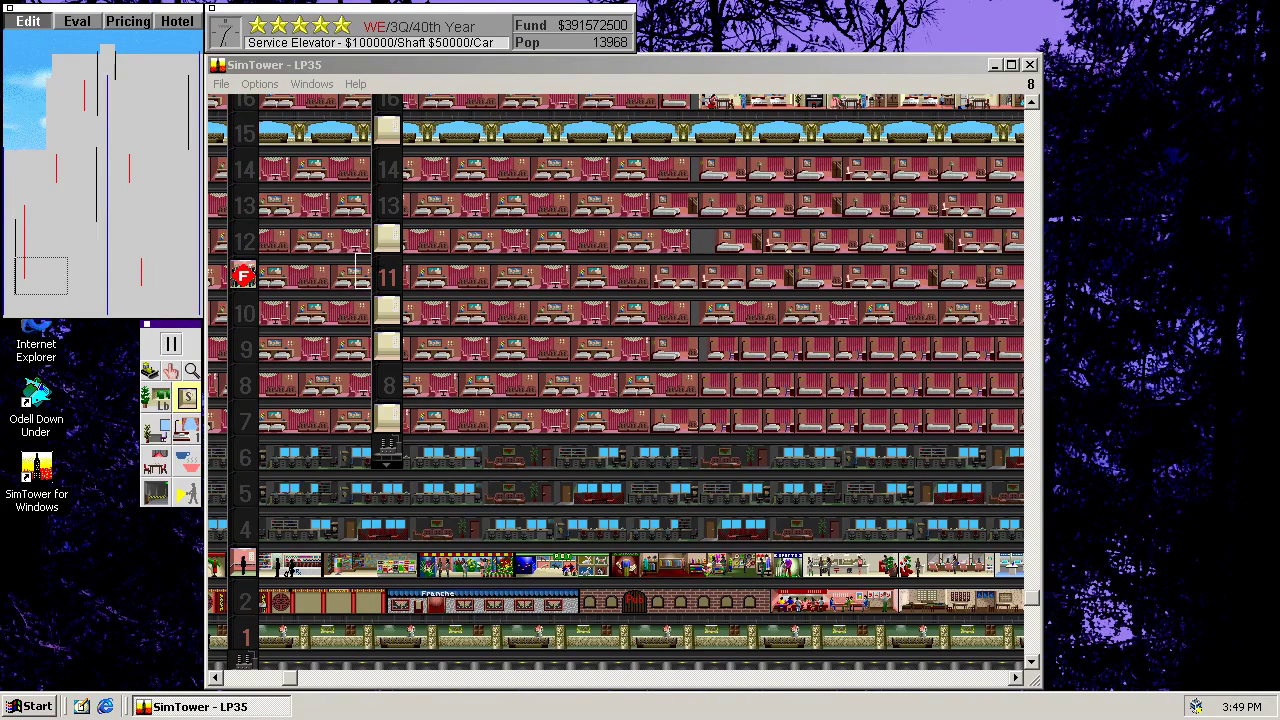
pyautogui.click(370, 271)
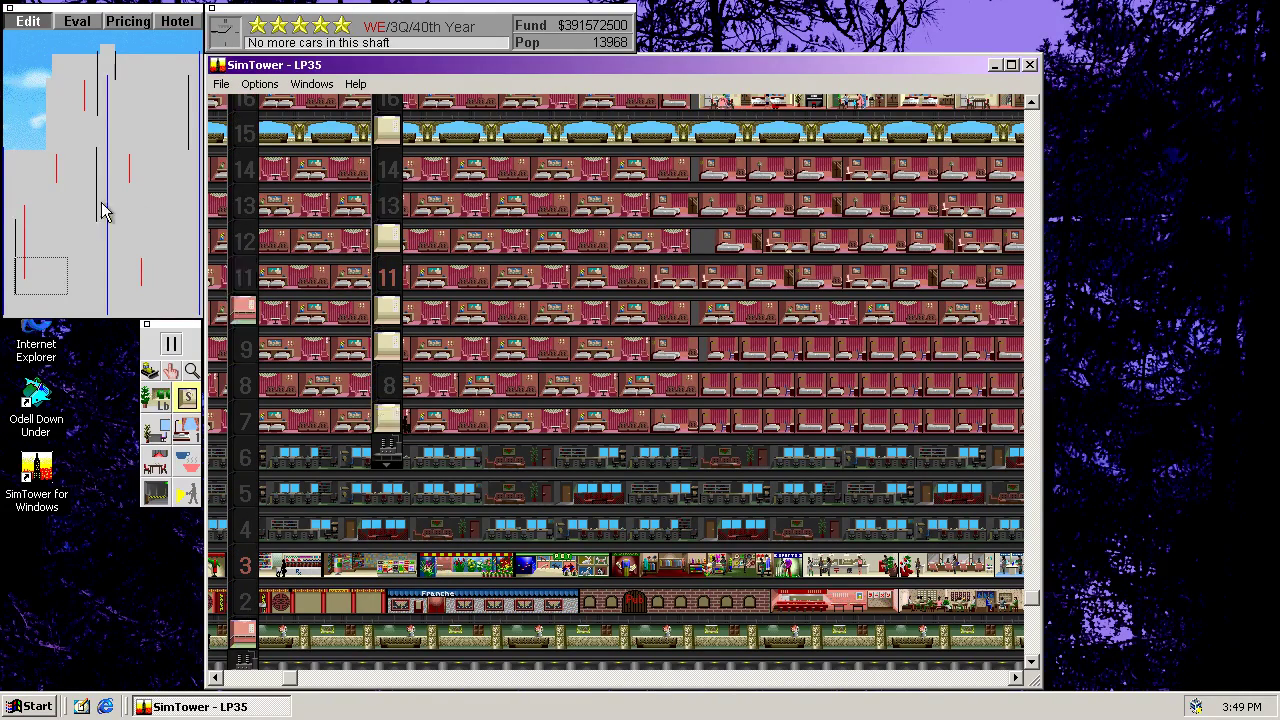
pyautogui.click(144, 277)
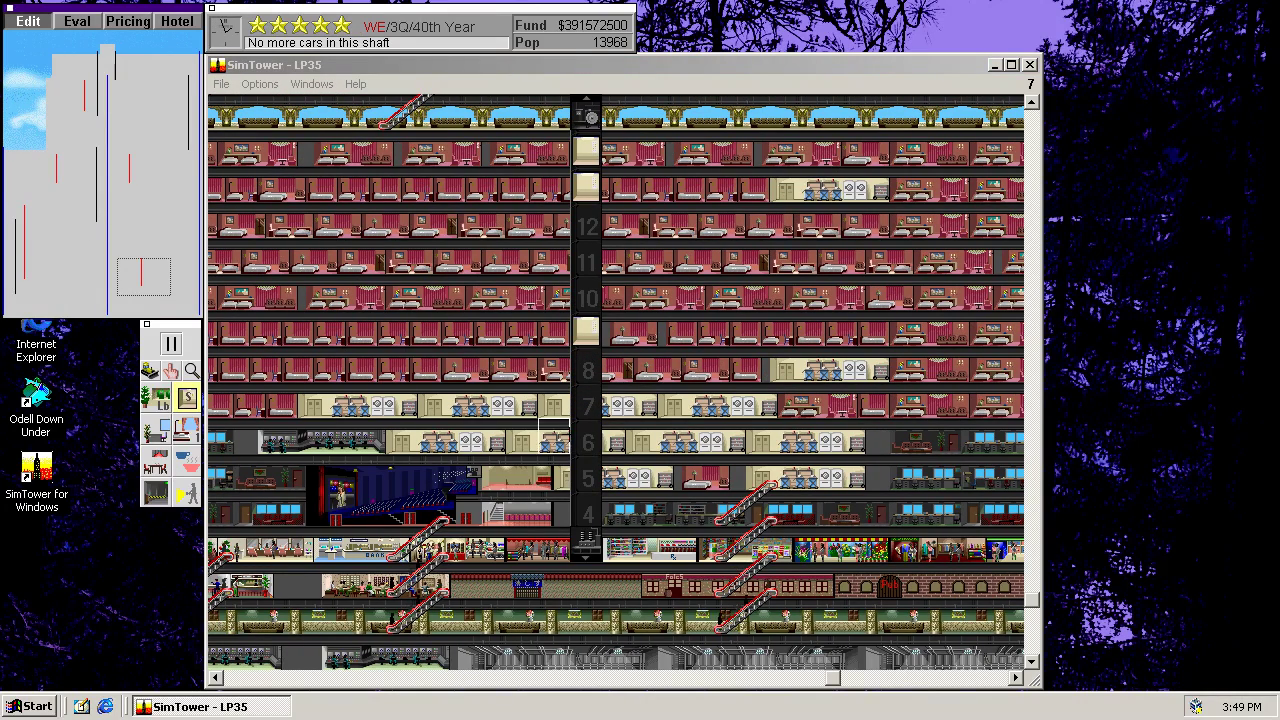
pyautogui.click(578, 437)
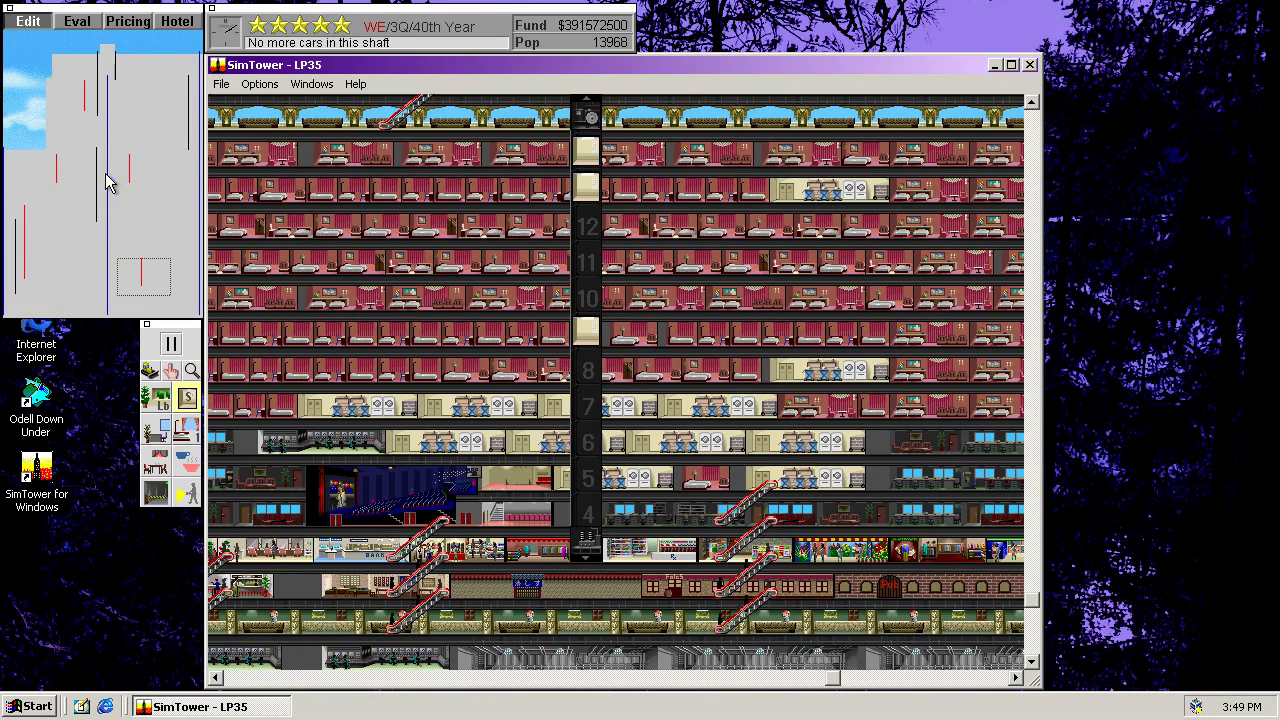
# Step: Add five elevator cars to the central shaft across floors 45–54
pyautogui.click(135, 193)
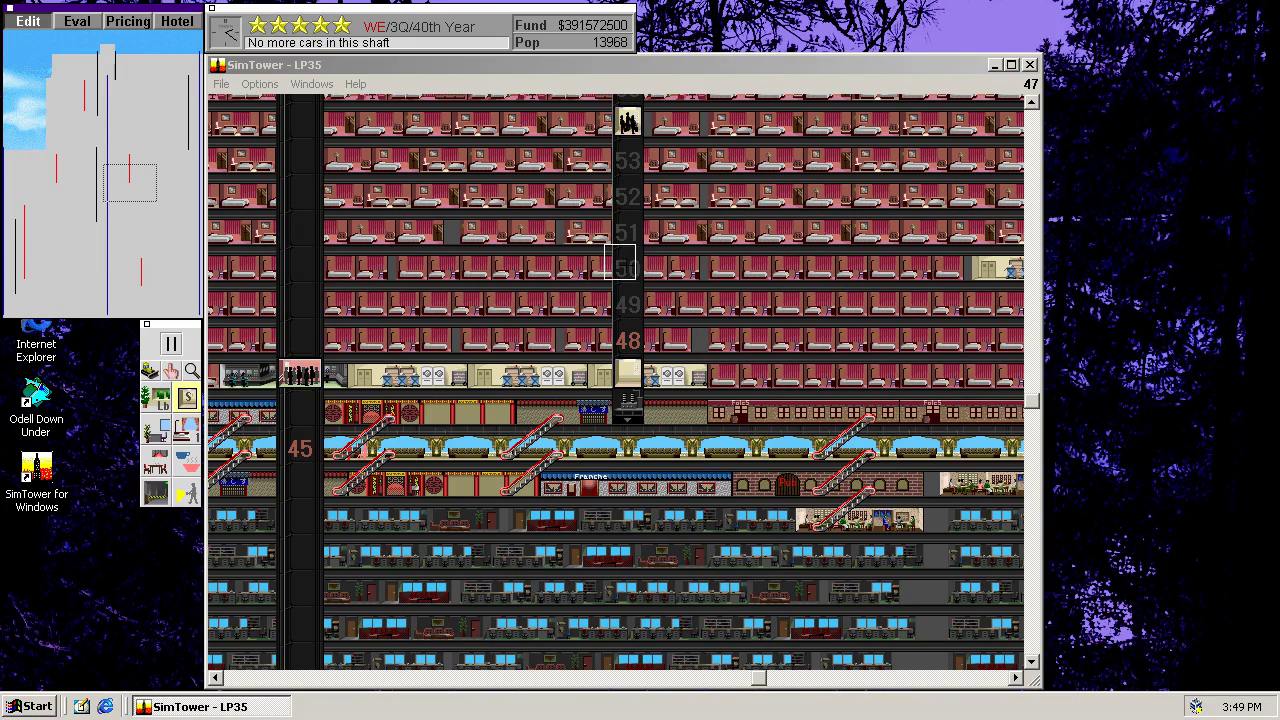
pyautogui.click(628, 268)
pyautogui.click(628, 300)
pyautogui.click(628, 228)
pyautogui.click(628, 193)
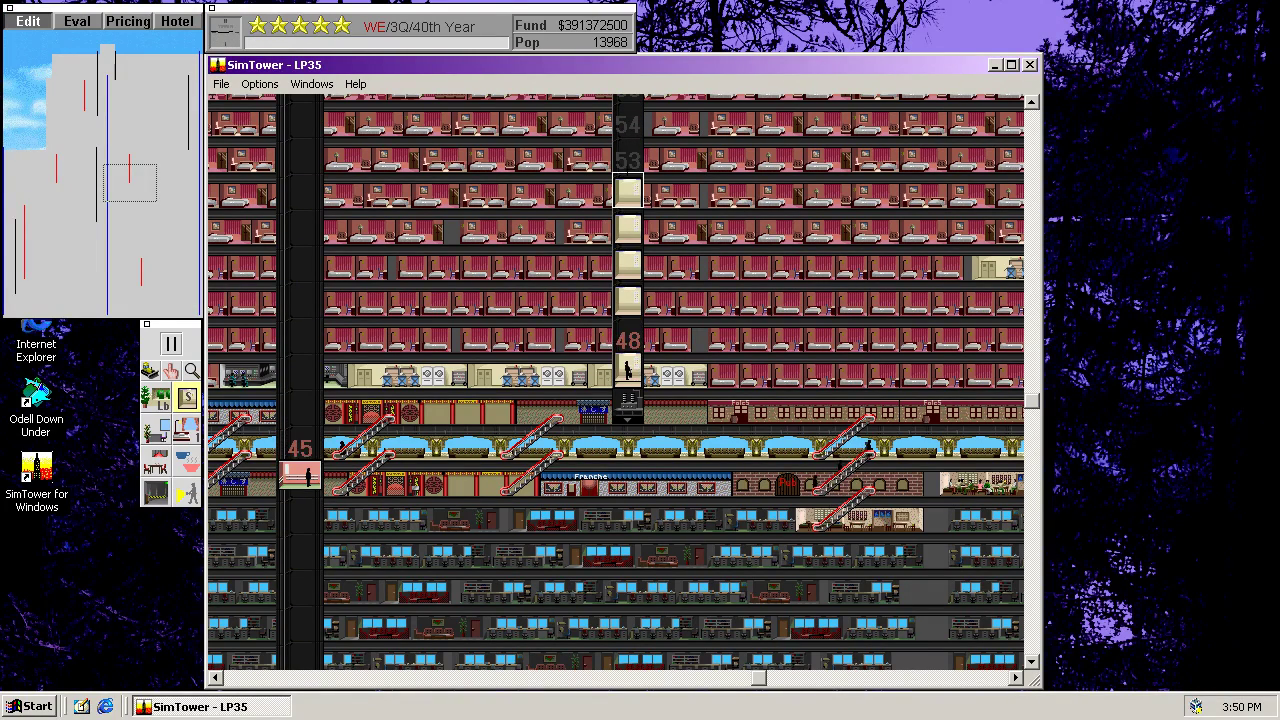
pyautogui.click(628, 158)
pyautogui.click(628, 124)
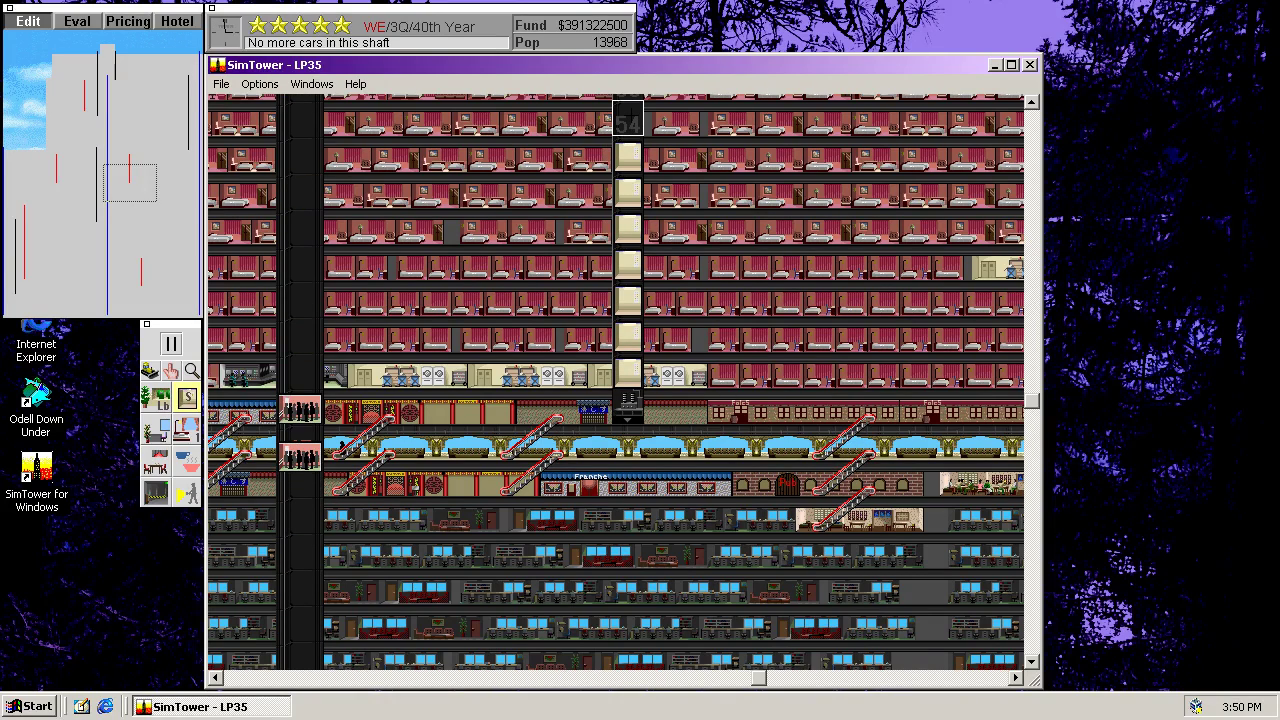
# Step: Try adding cars near floors 55–57 and floor 81, then pick a different room type
pyautogui.click(64, 180)
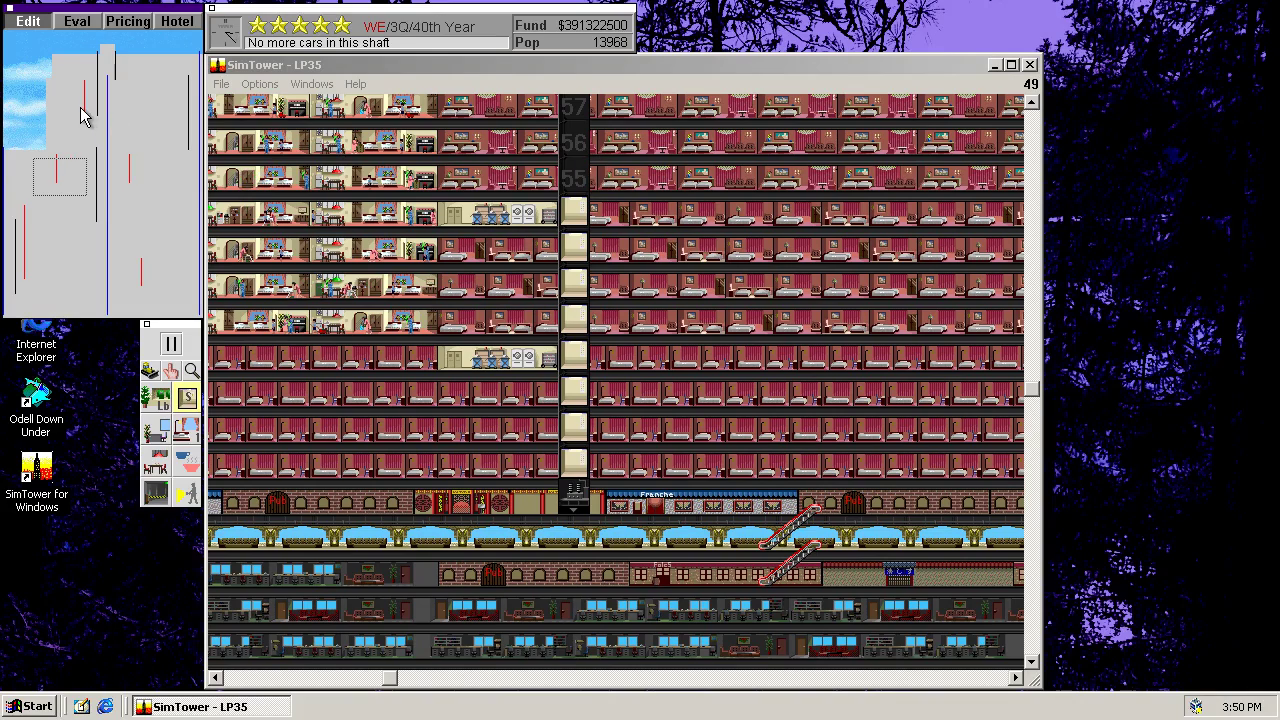
pyautogui.click(565, 172)
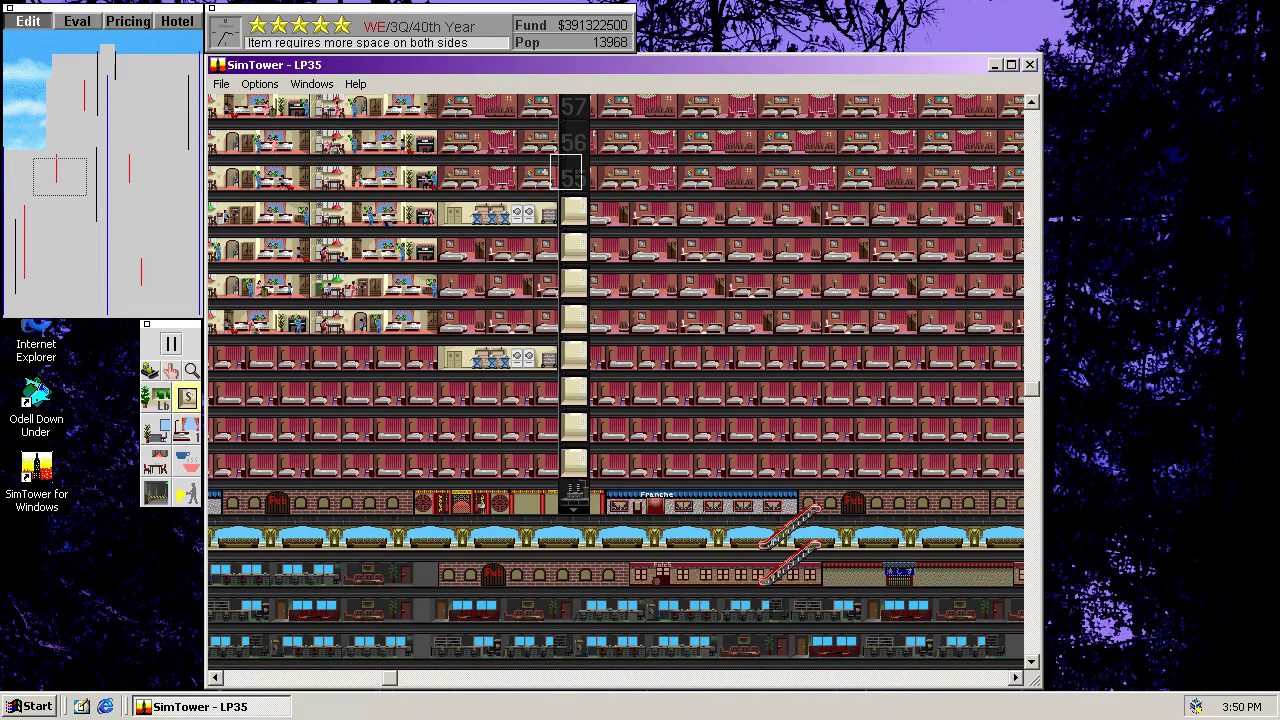
pyautogui.click(83, 113)
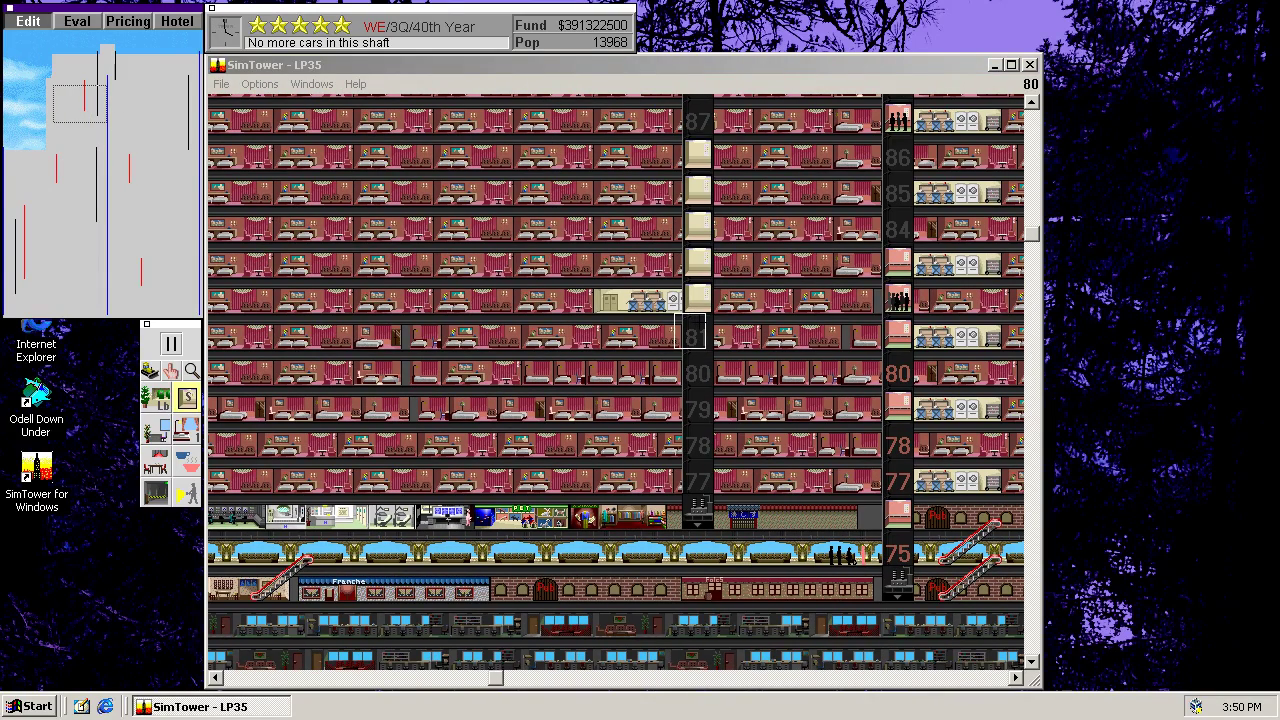
pyautogui.click(698, 333)
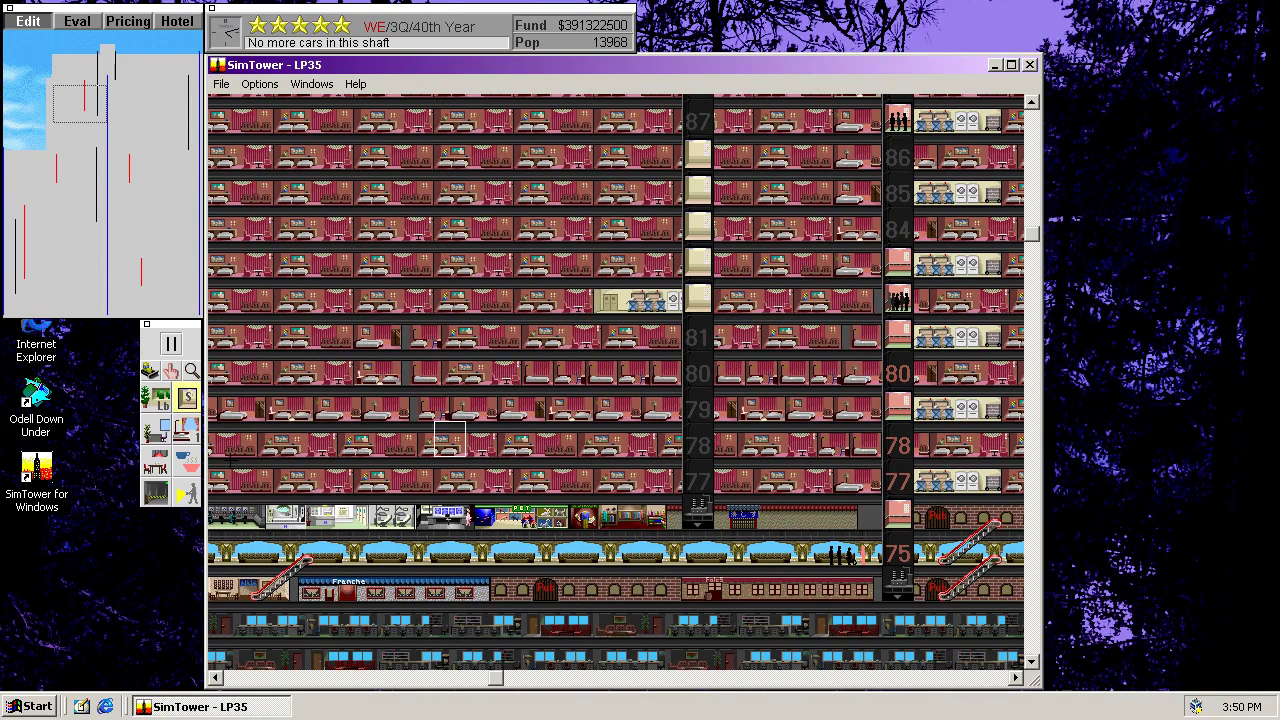
pyautogui.click(163, 398)
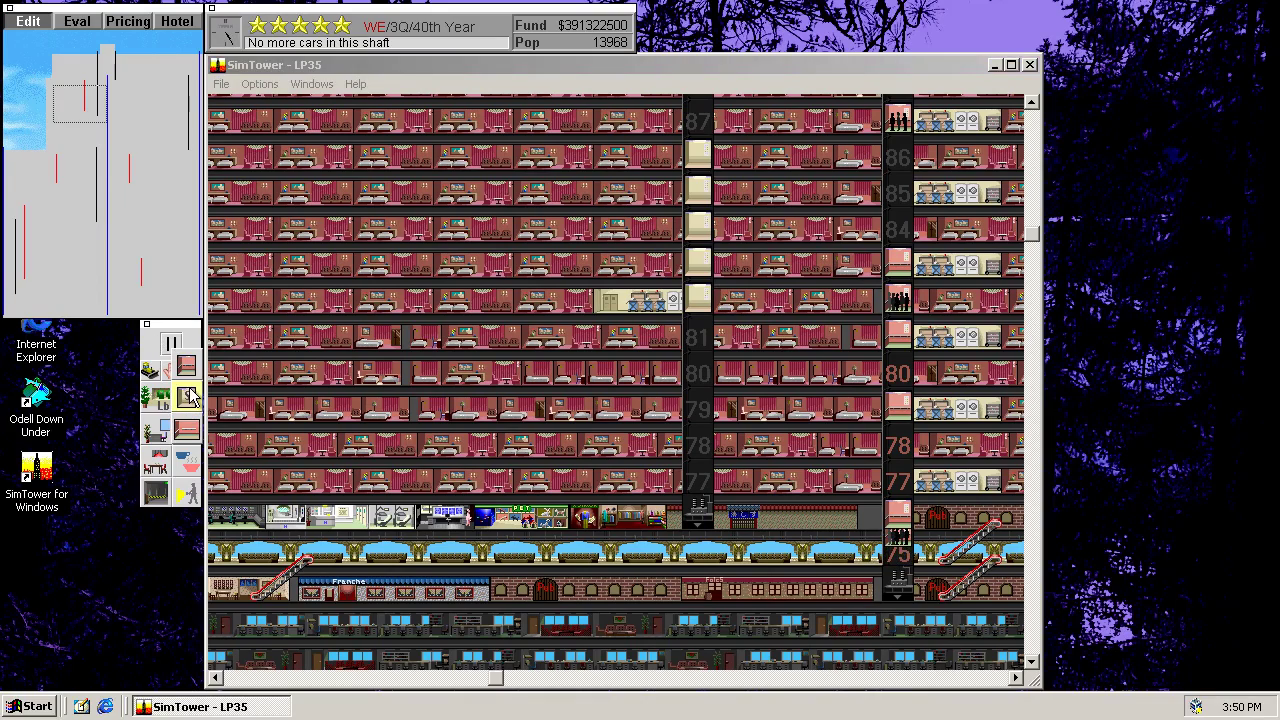
pyautogui.click(191, 384)
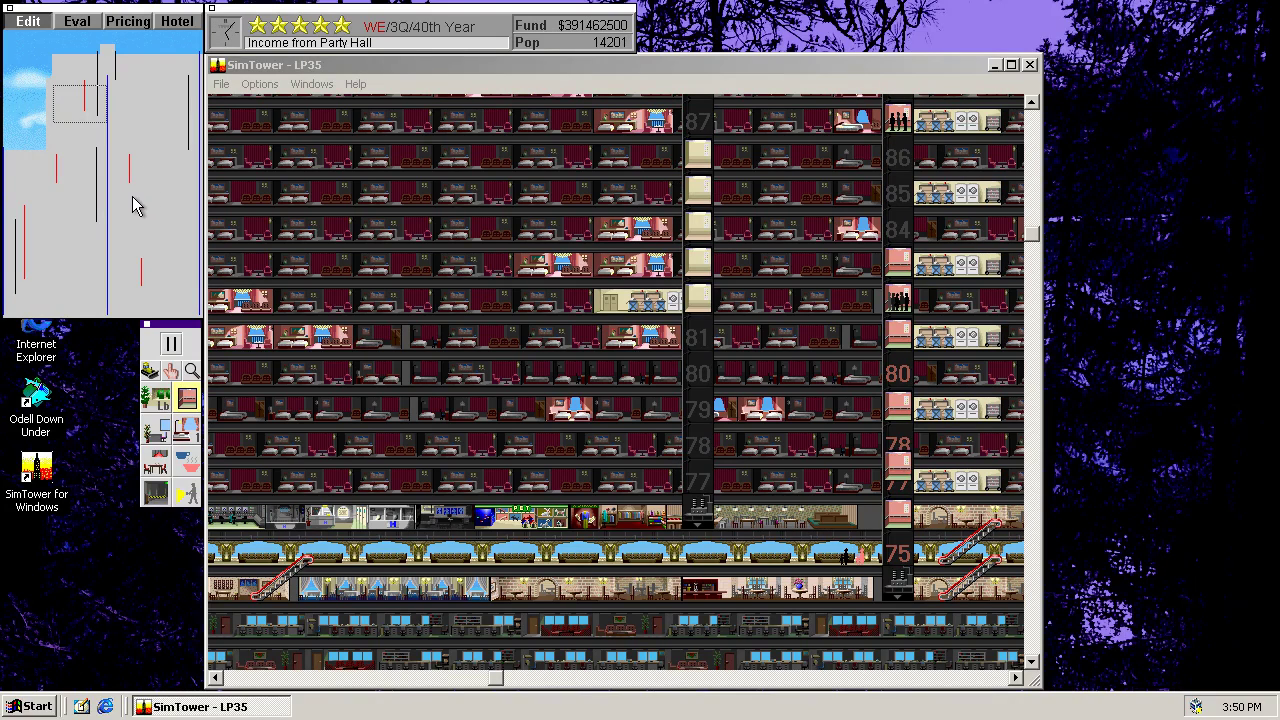
pyautogui.moveTo(123, 206)
pyautogui.mouseDown()
pyautogui.moveTo(86, 263)
pyautogui.moveTo(191, 286)
pyautogui.moveTo(145, 292)
pyautogui.mouseUp()
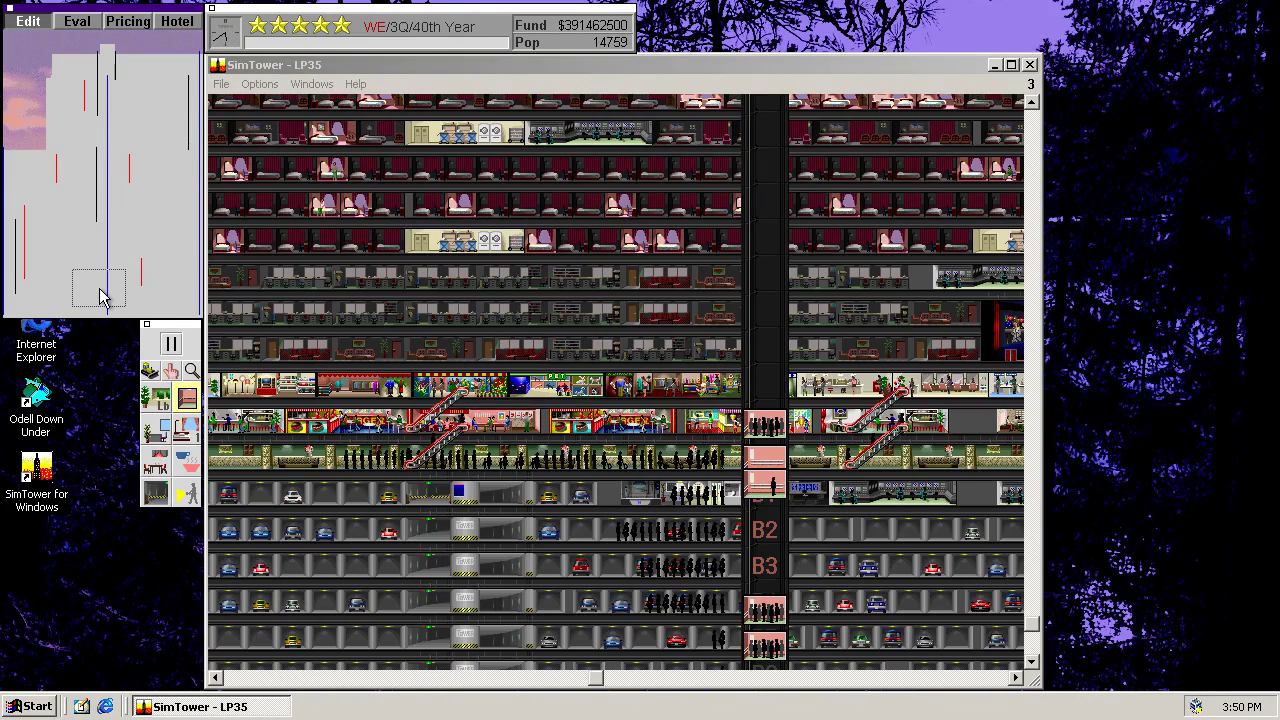
# Step: Bring floors 1 and B1 into view and remove the construction block at B1/B2
pyautogui.click(100, 296)
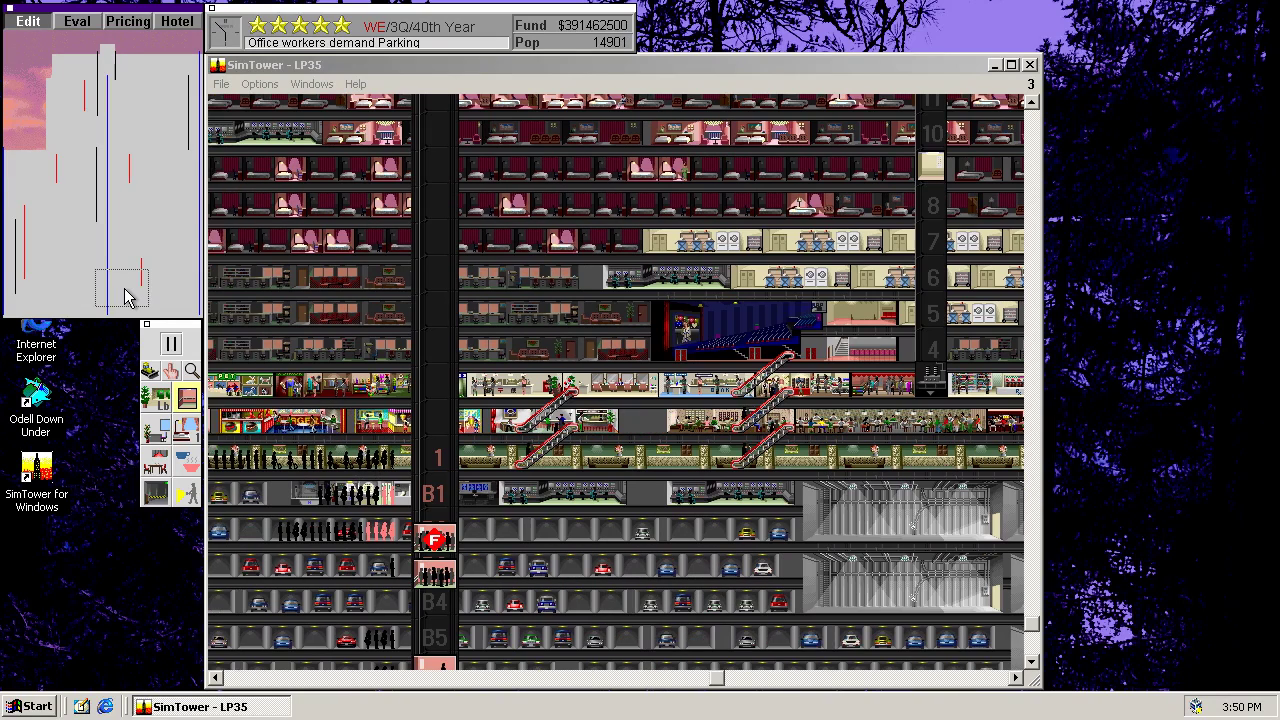
pyautogui.moveTo(100, 296)
pyautogui.mouseDown()
pyautogui.moveTo(147, 296)
pyautogui.moveTo(95, 298)
pyautogui.mouseUp()
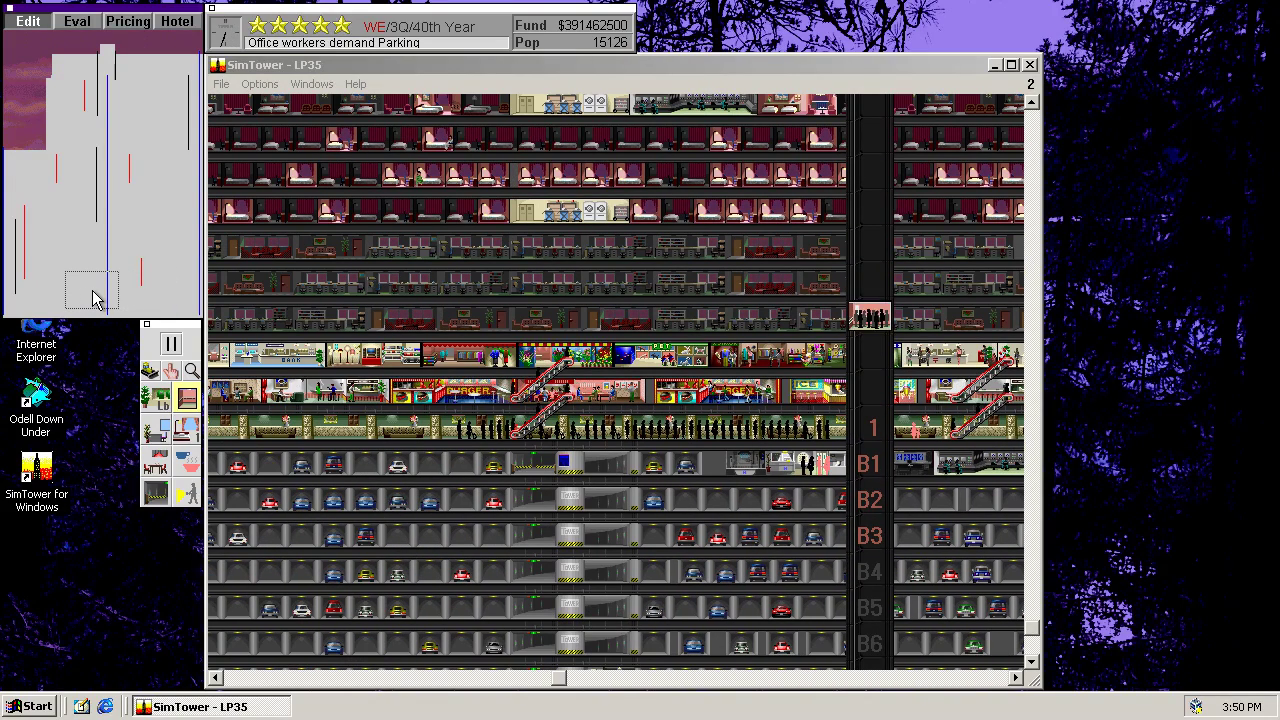
pyautogui.moveTo(96, 299); pyautogui.dragTo(106, 299)
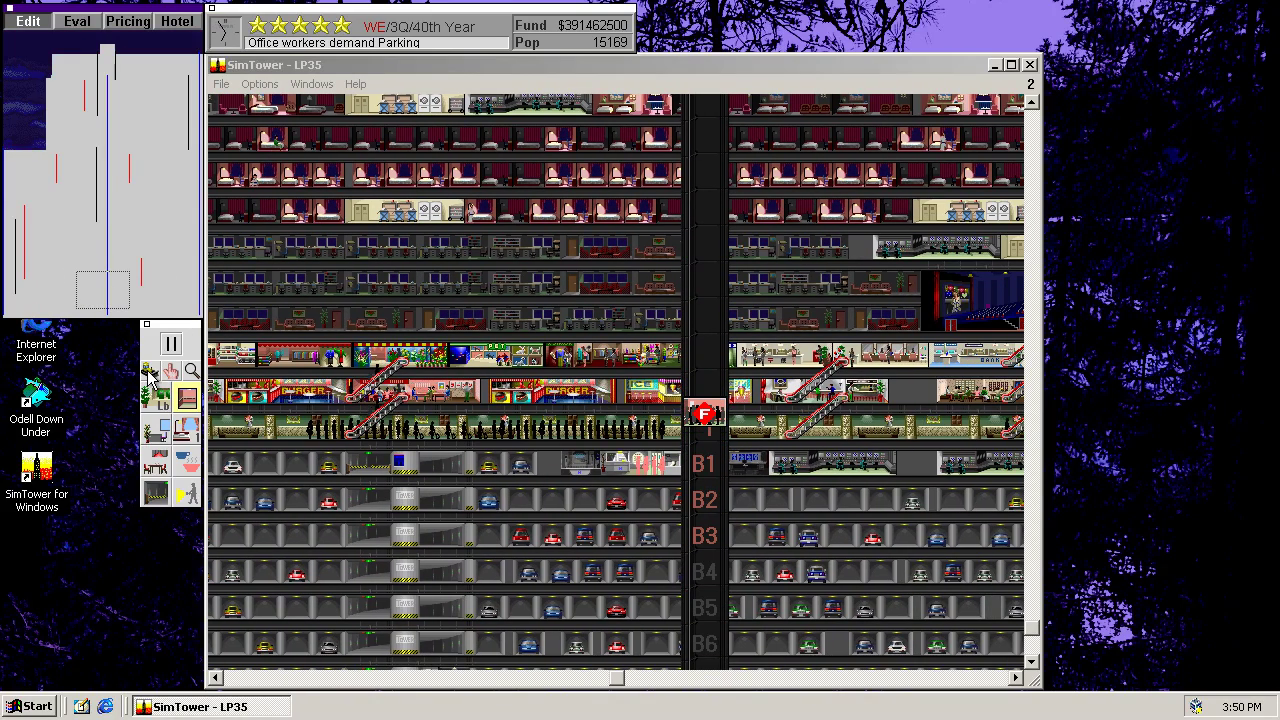
pyautogui.click(598, 458)
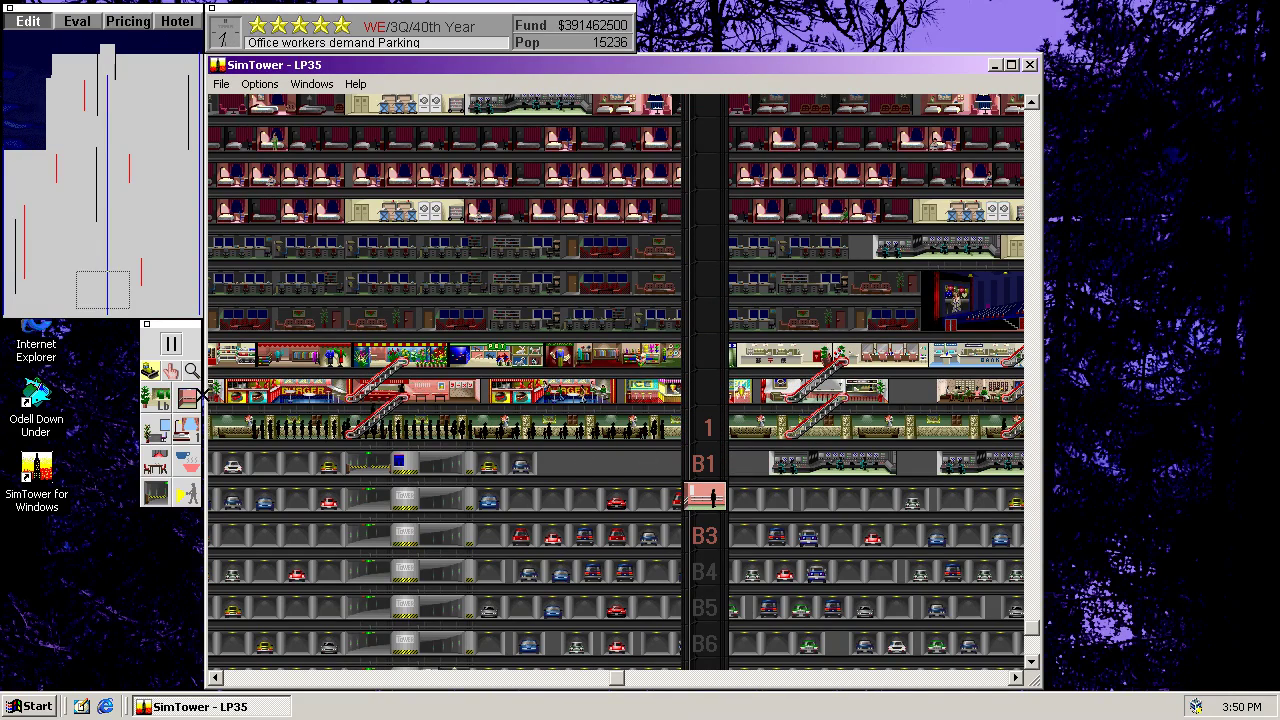
pyautogui.moveTo(114, 287); pyautogui.dragTo(139, 302)
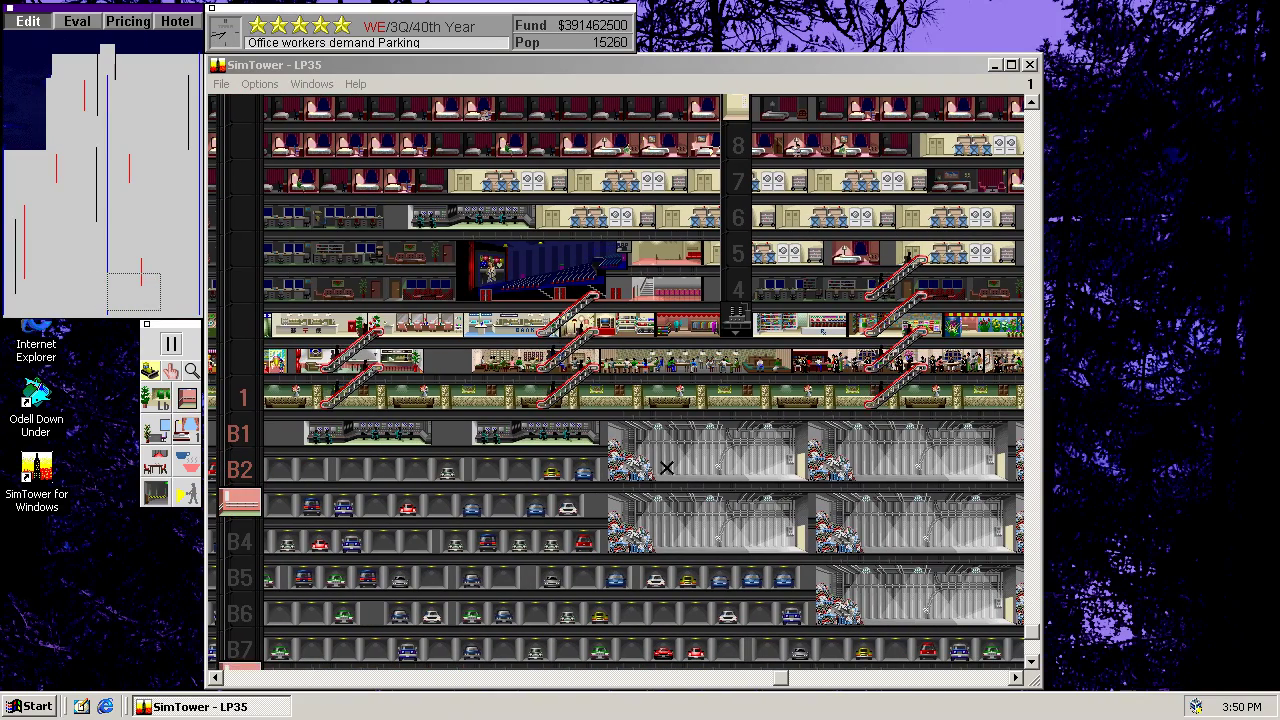
pyautogui.click(666, 467)
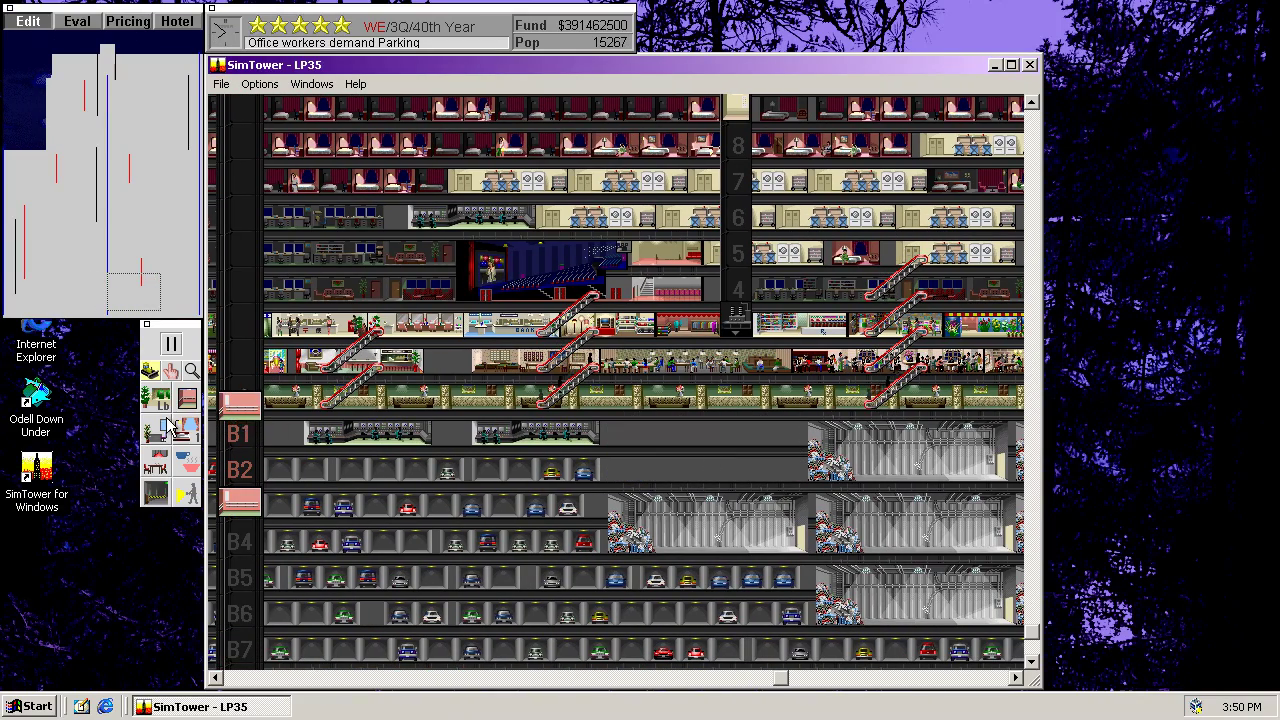
# Step: Place a Security Office on basement floor B1
pyautogui.click(163, 460)
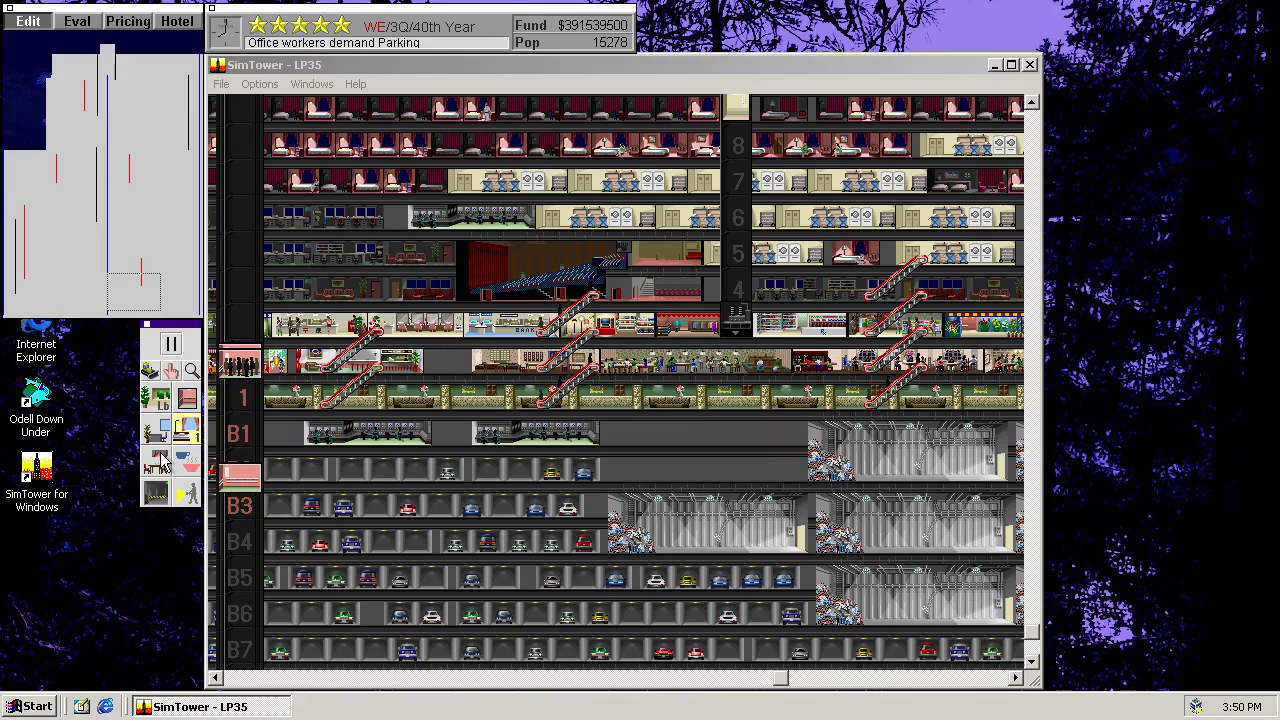
pyautogui.click(164, 500)
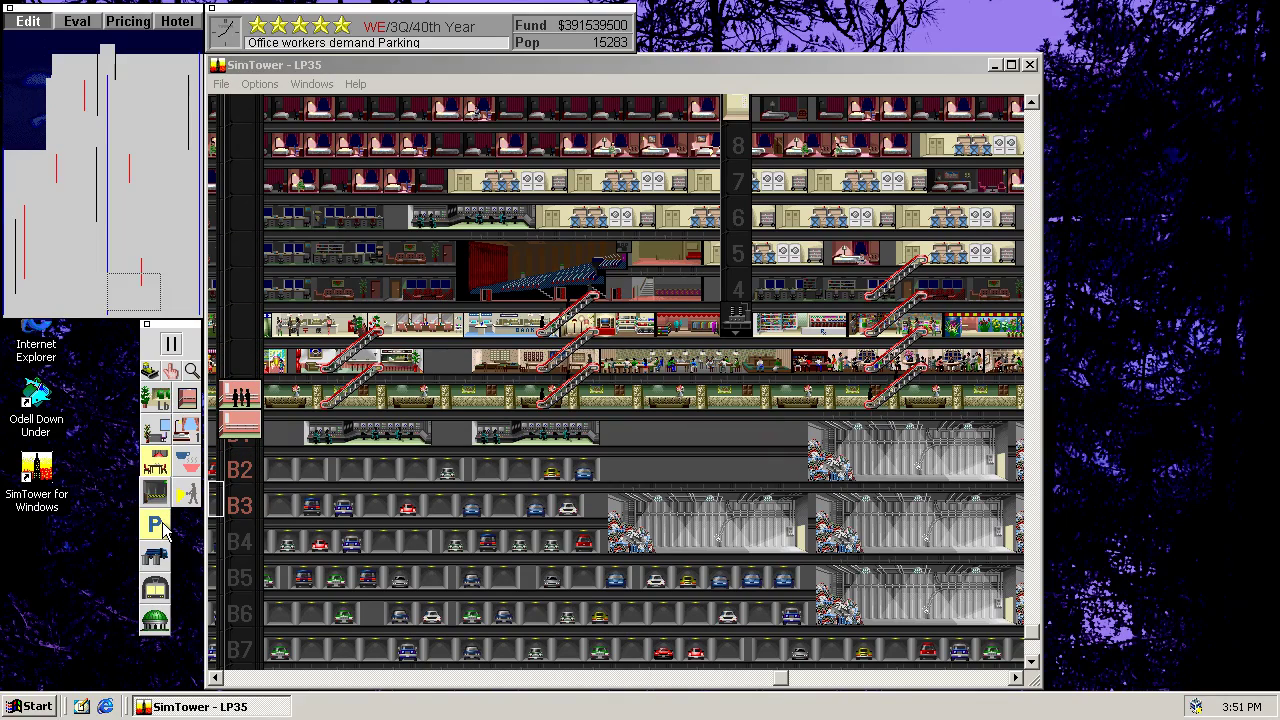
pyautogui.click(184, 494)
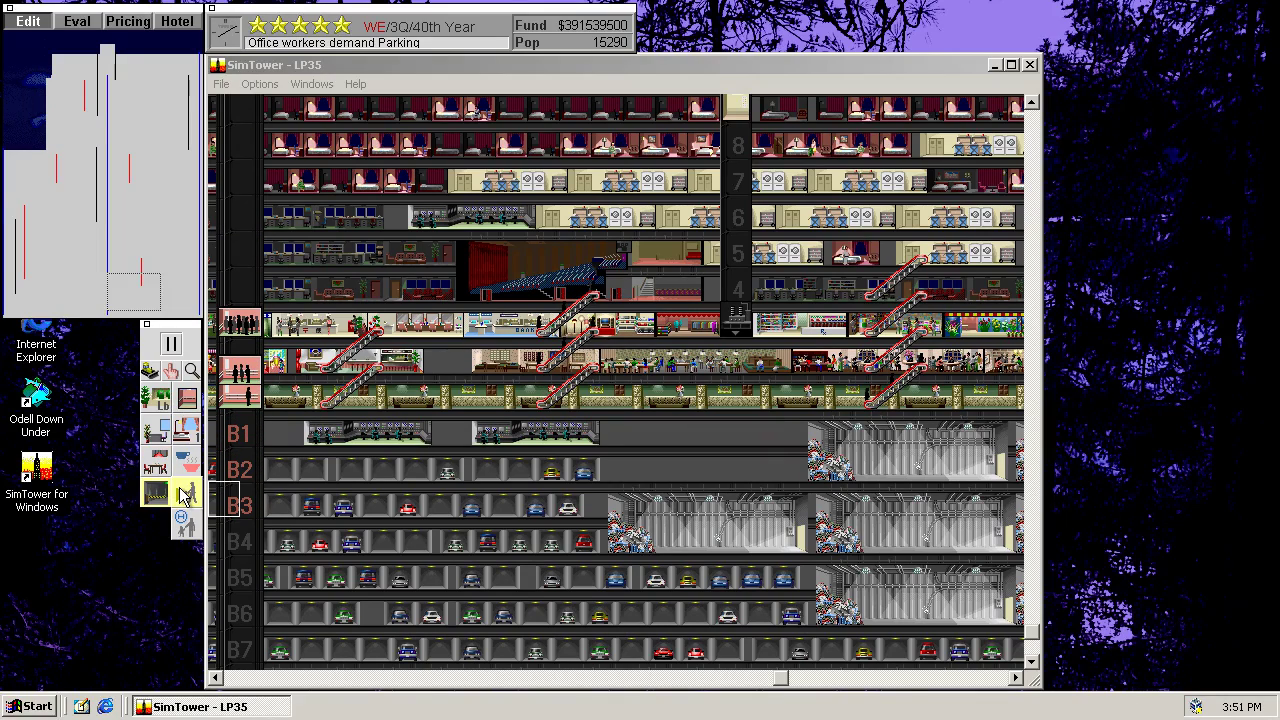
pyautogui.click(184, 522)
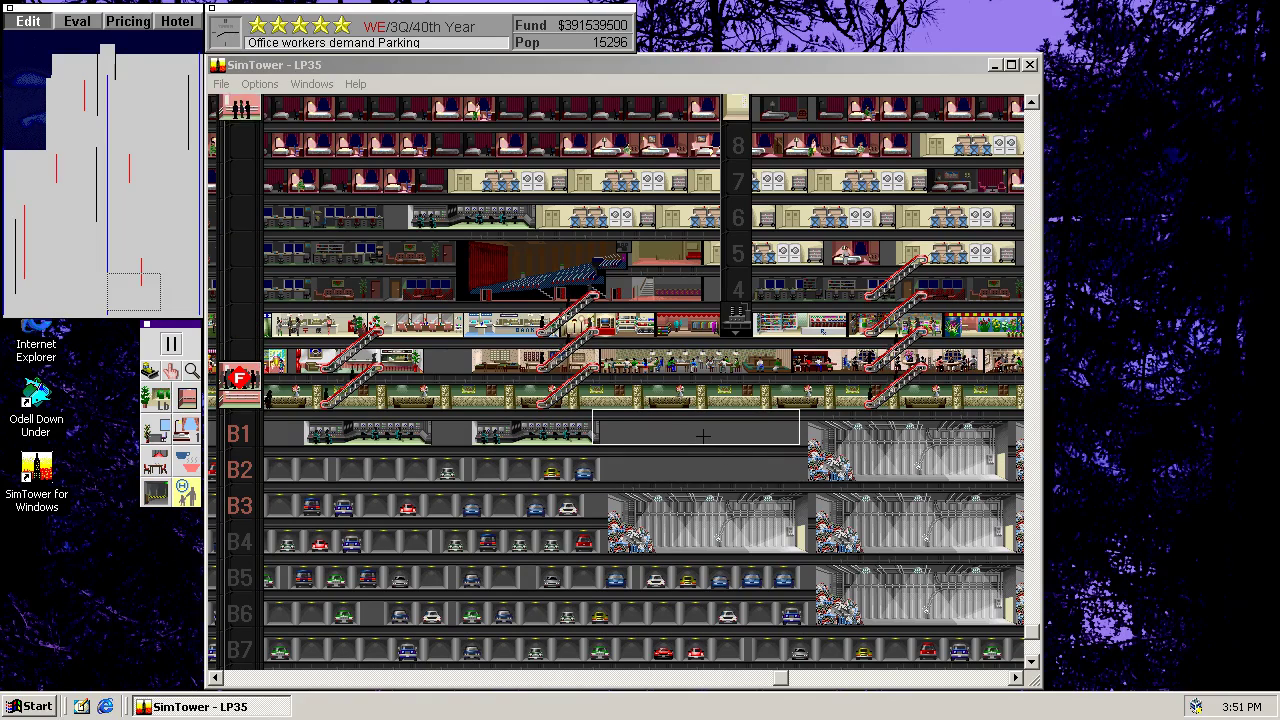
pyautogui.click(707, 436)
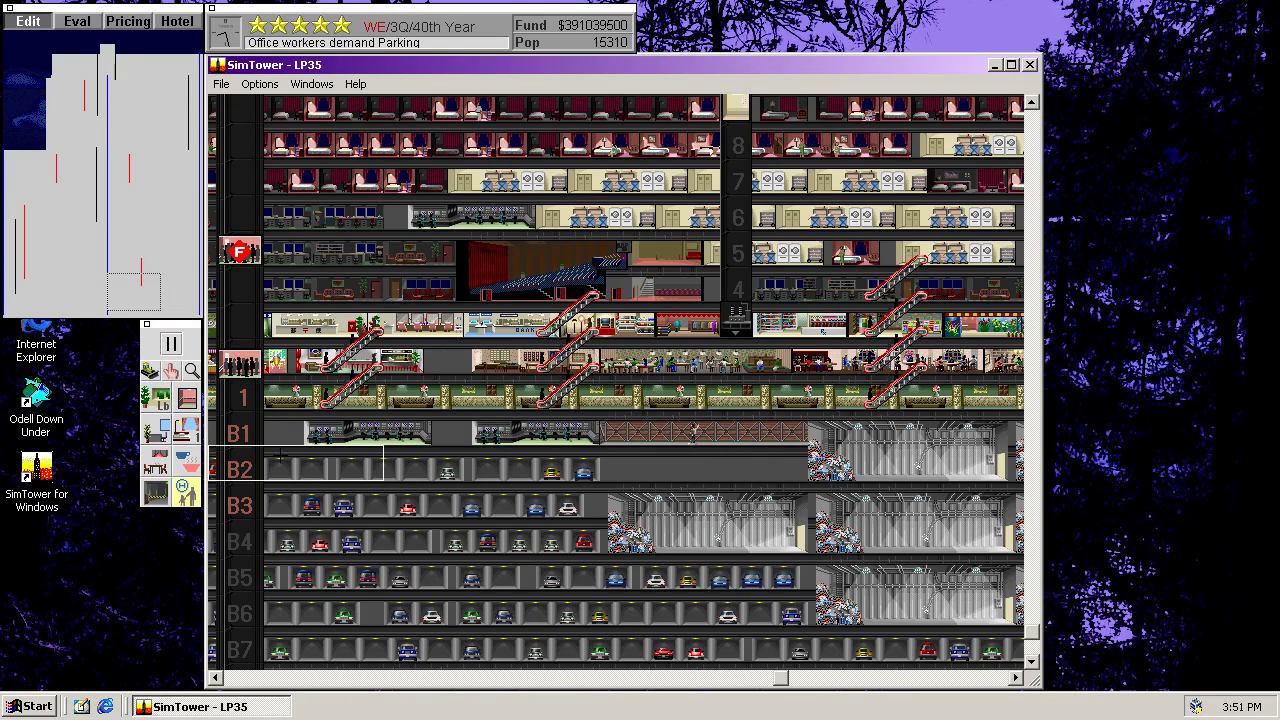
pyautogui.click(163, 490)
pyautogui.click(160, 535)
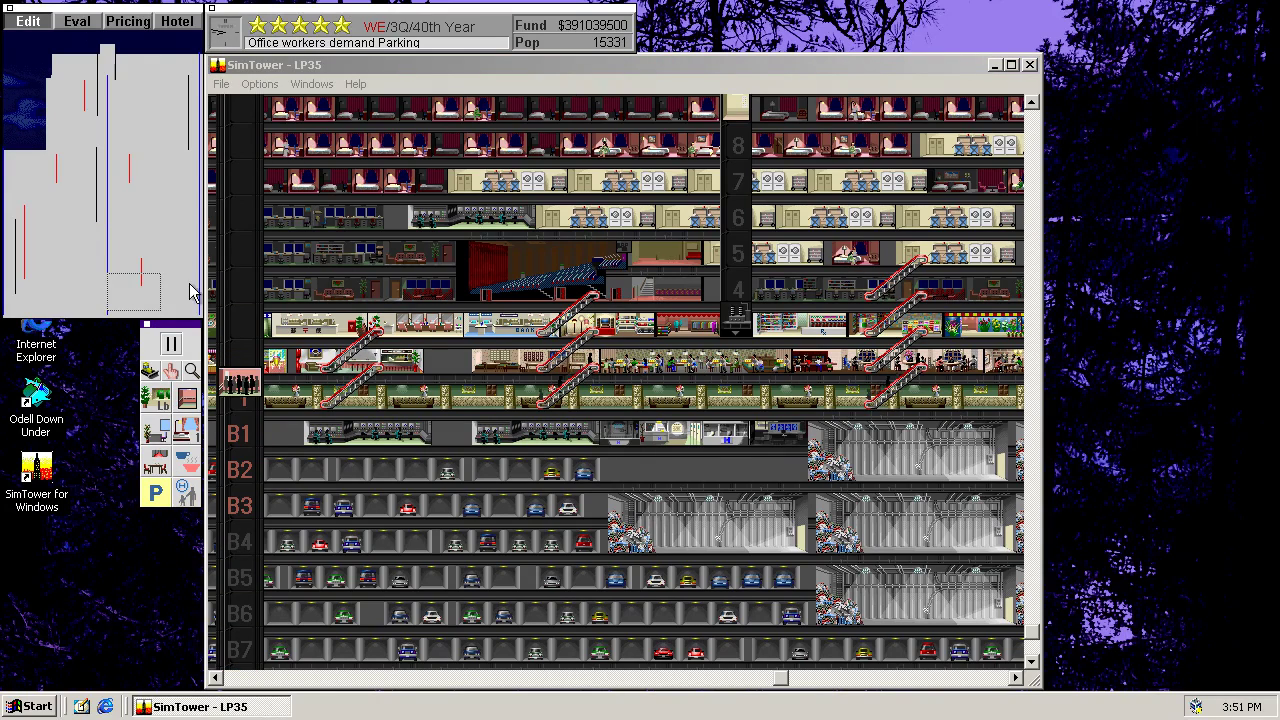
# Step: Lay a row of parking spaces along B1 and try bulldozing an item there
pyautogui.moveTo(126, 306); pyautogui.dragTo(111, 294)
pyautogui.click(357, 427)
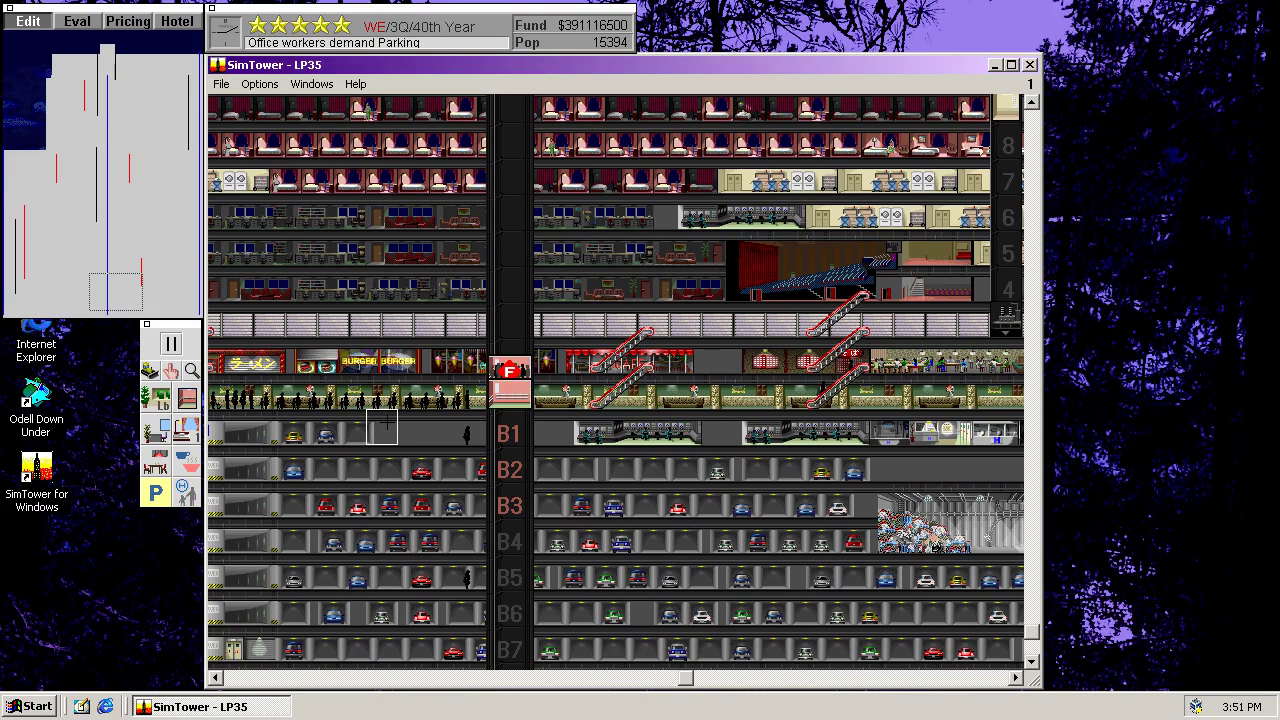
pyautogui.moveTo(387, 422); pyautogui.dragTo(427, 422)
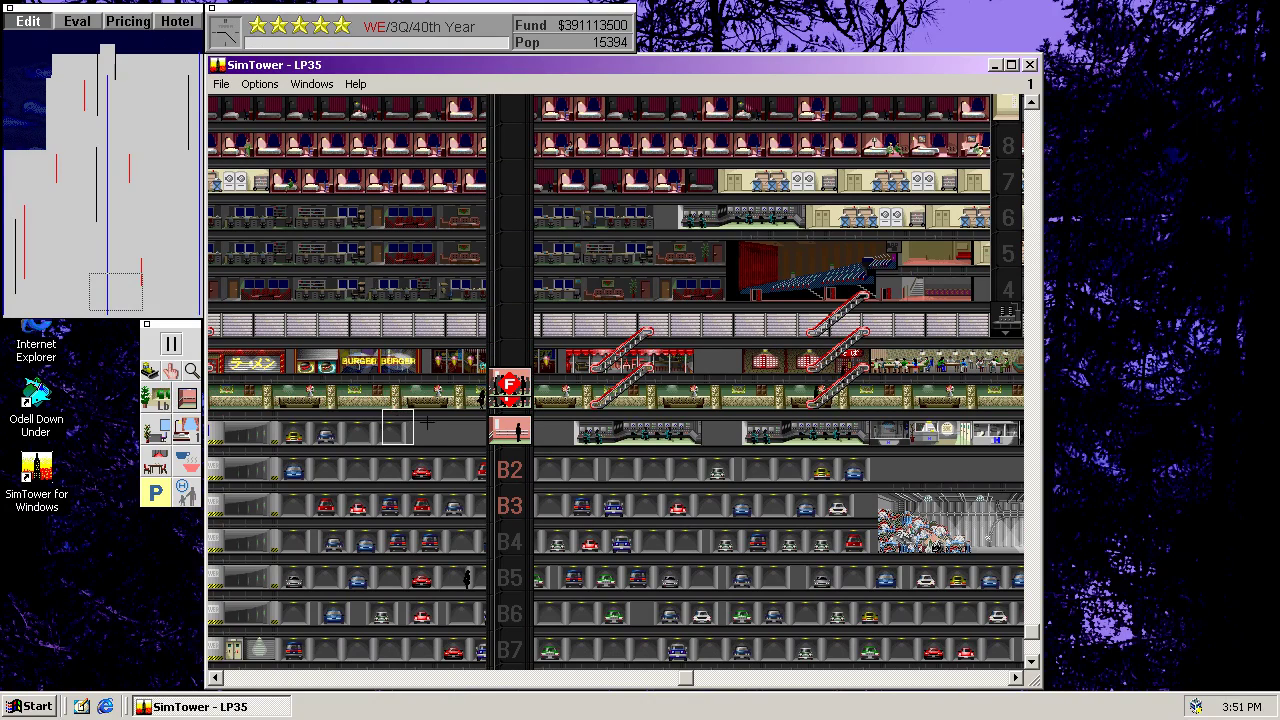
pyautogui.click(485, 427)
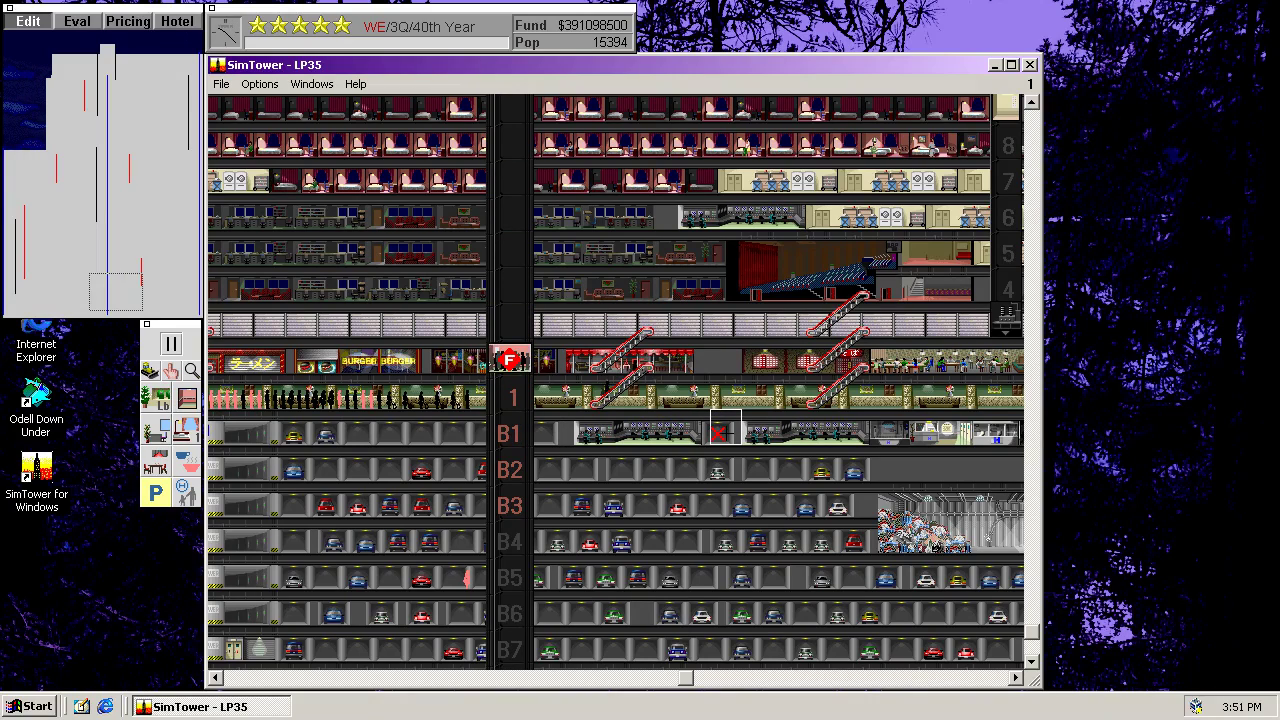
pyautogui.click(152, 373)
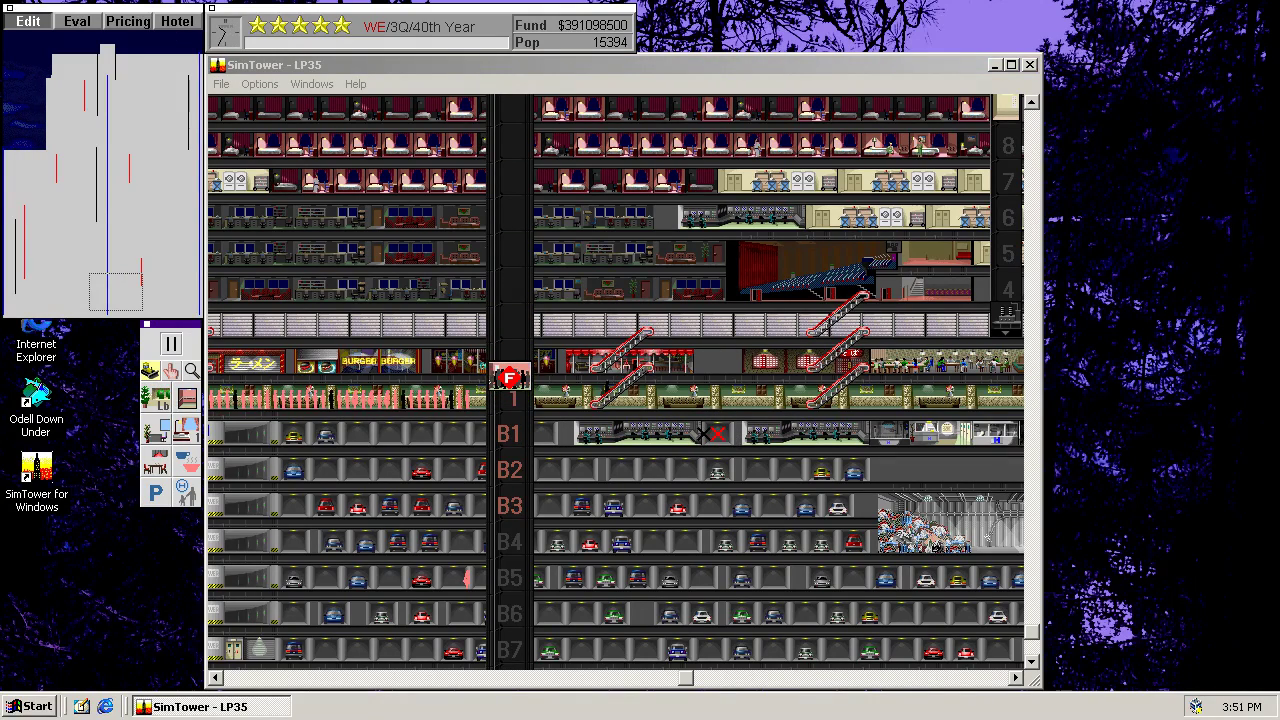
pyautogui.click(717, 433)
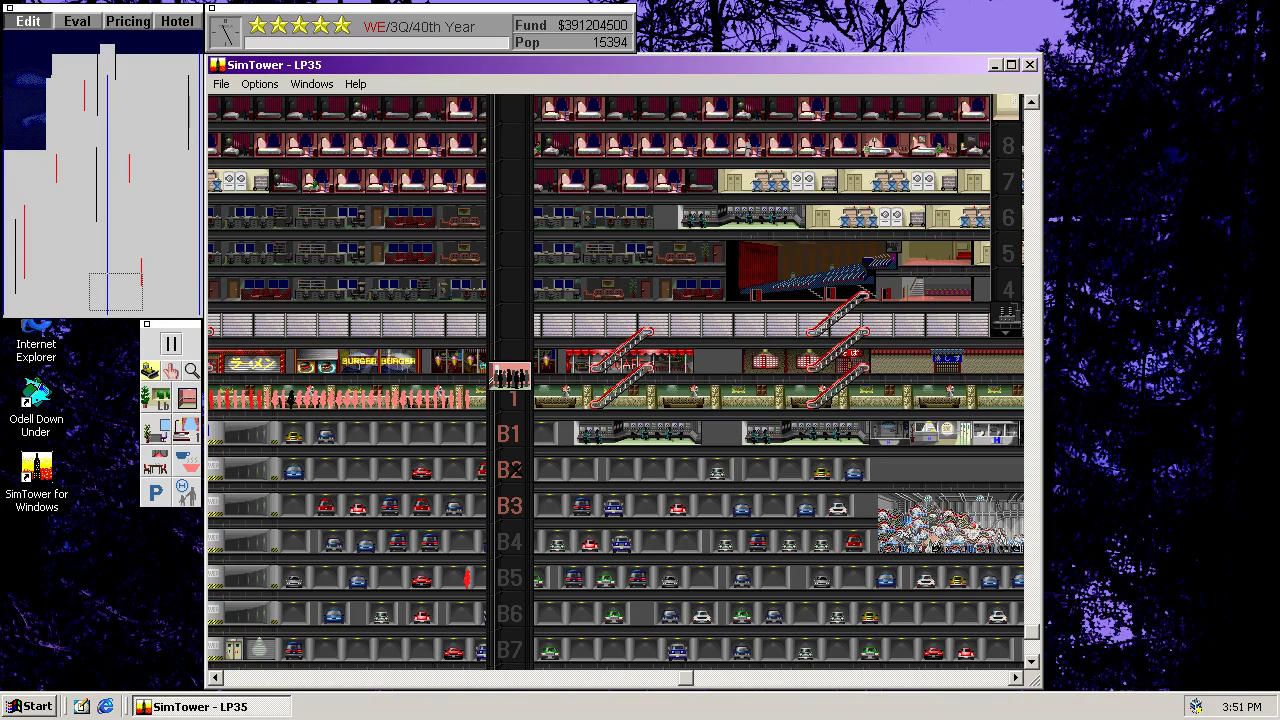
# Step: Add a row of parking spaces extending right along floor B2
pyautogui.click(128, 291)
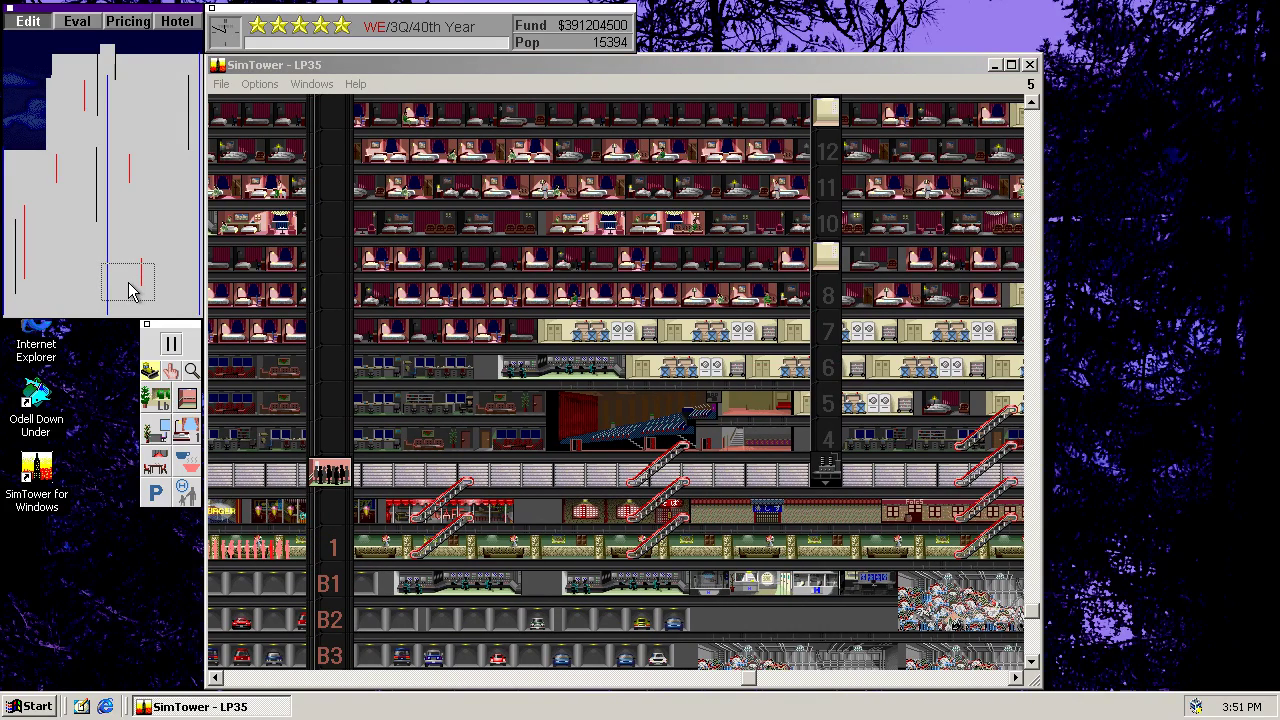
pyautogui.click(135, 293)
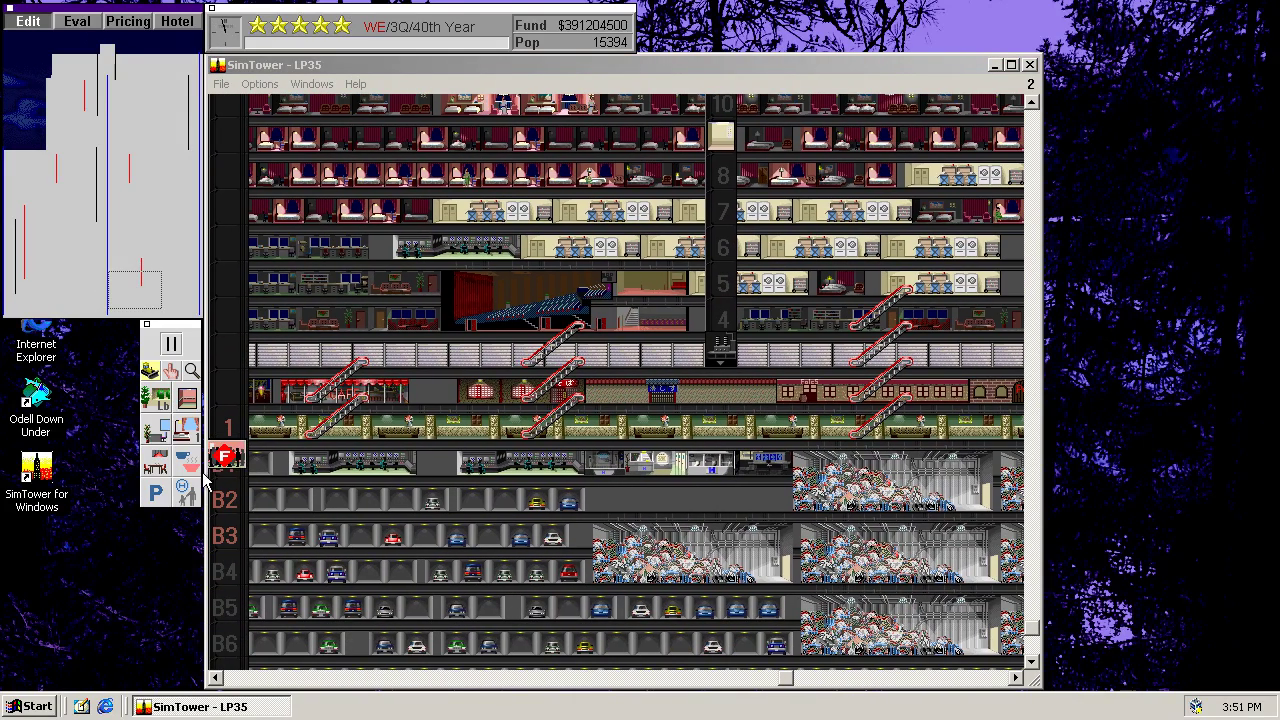
pyautogui.click(157, 492)
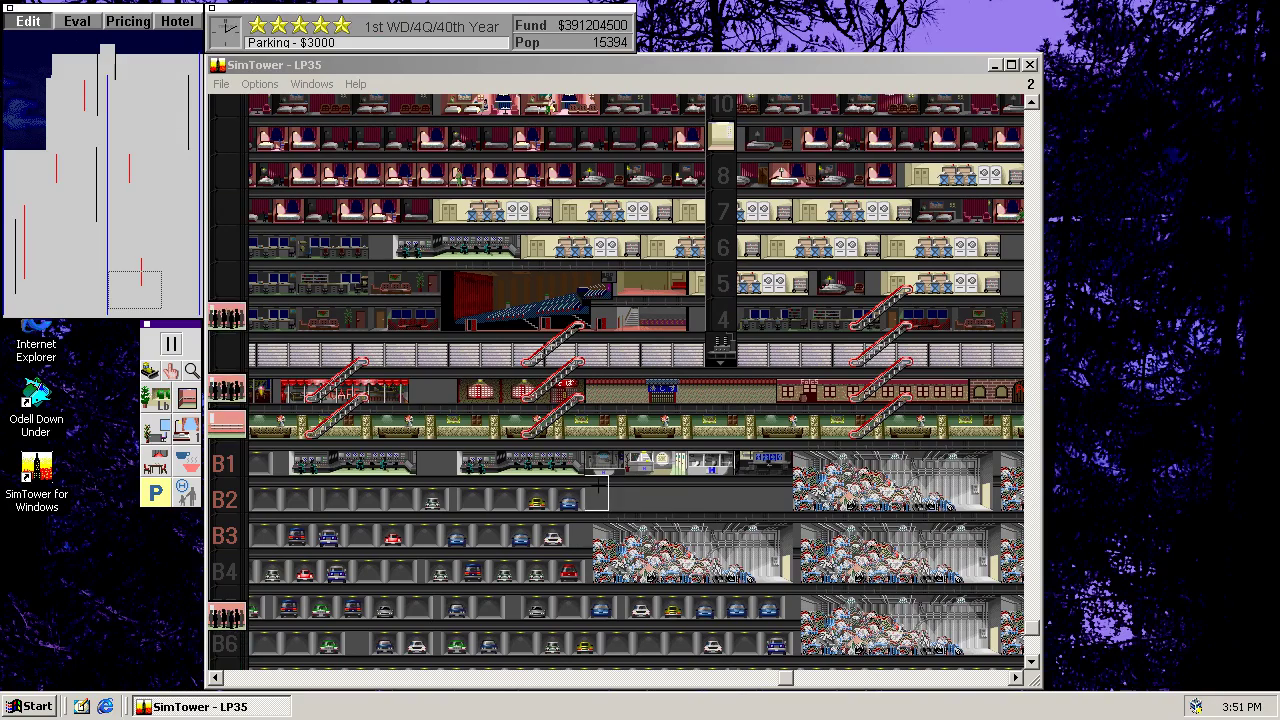
pyautogui.click(600, 492)
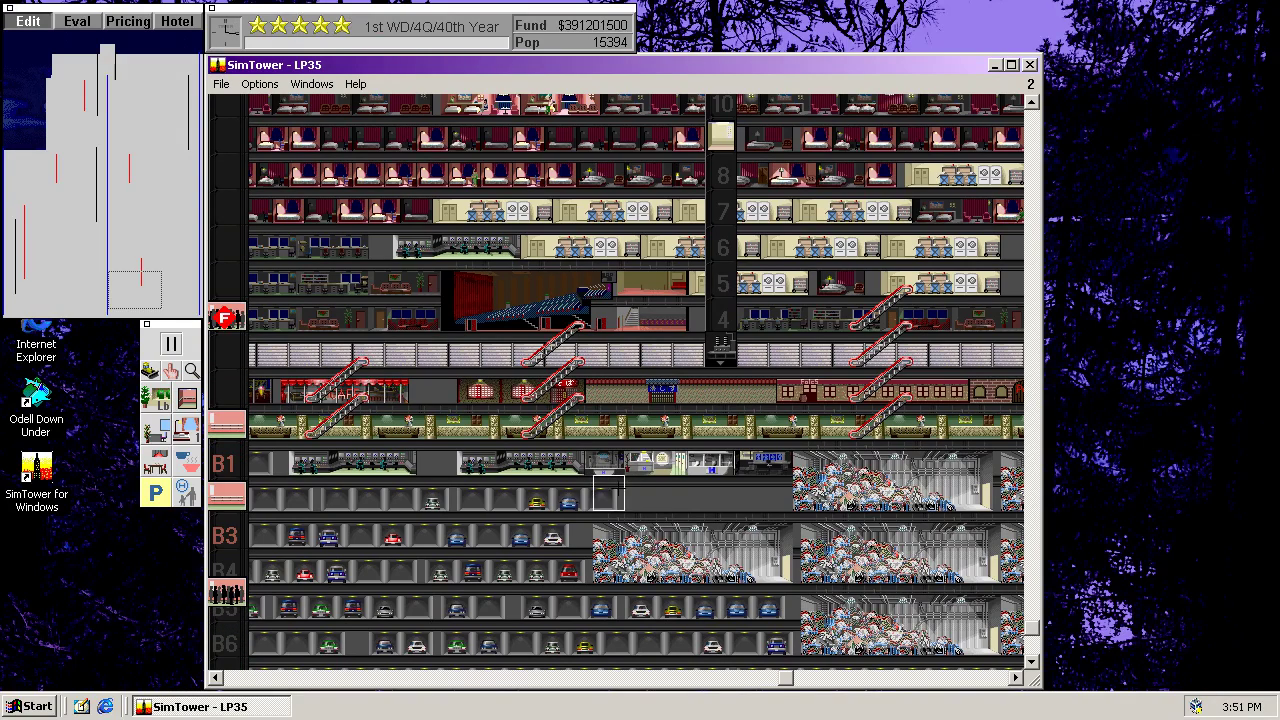
pyautogui.click(672, 493)
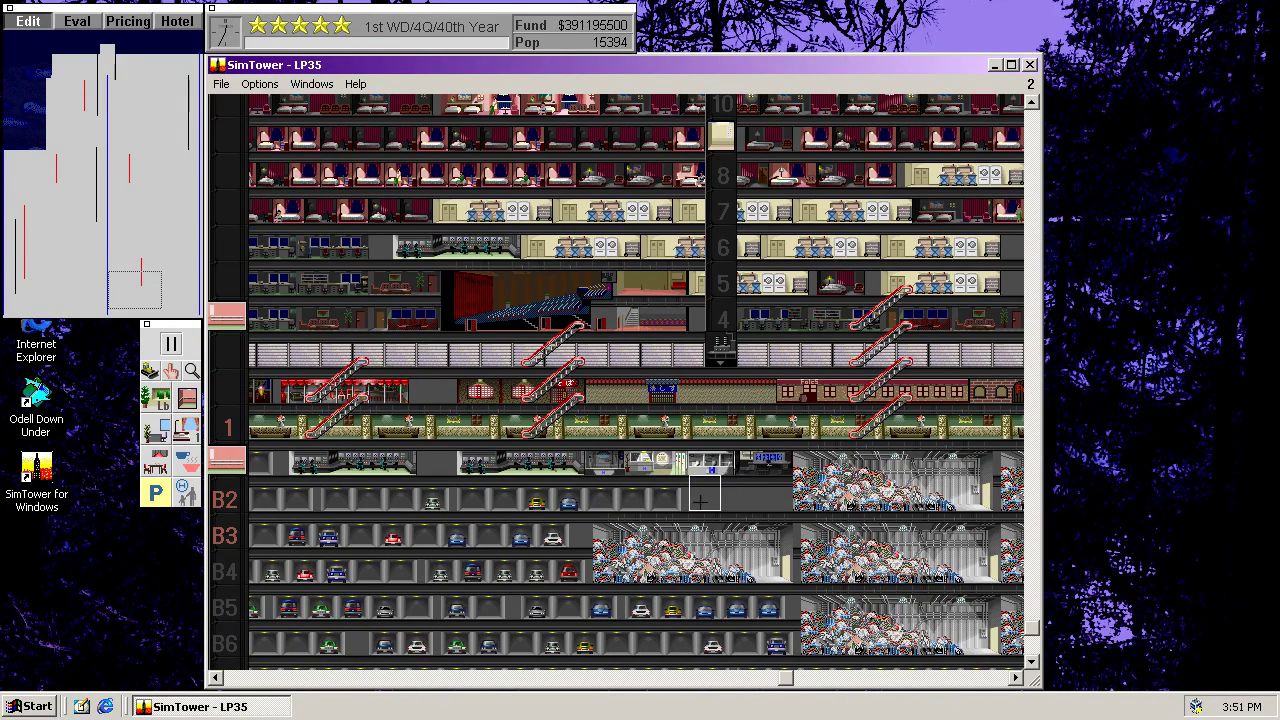
pyautogui.click(701, 496)
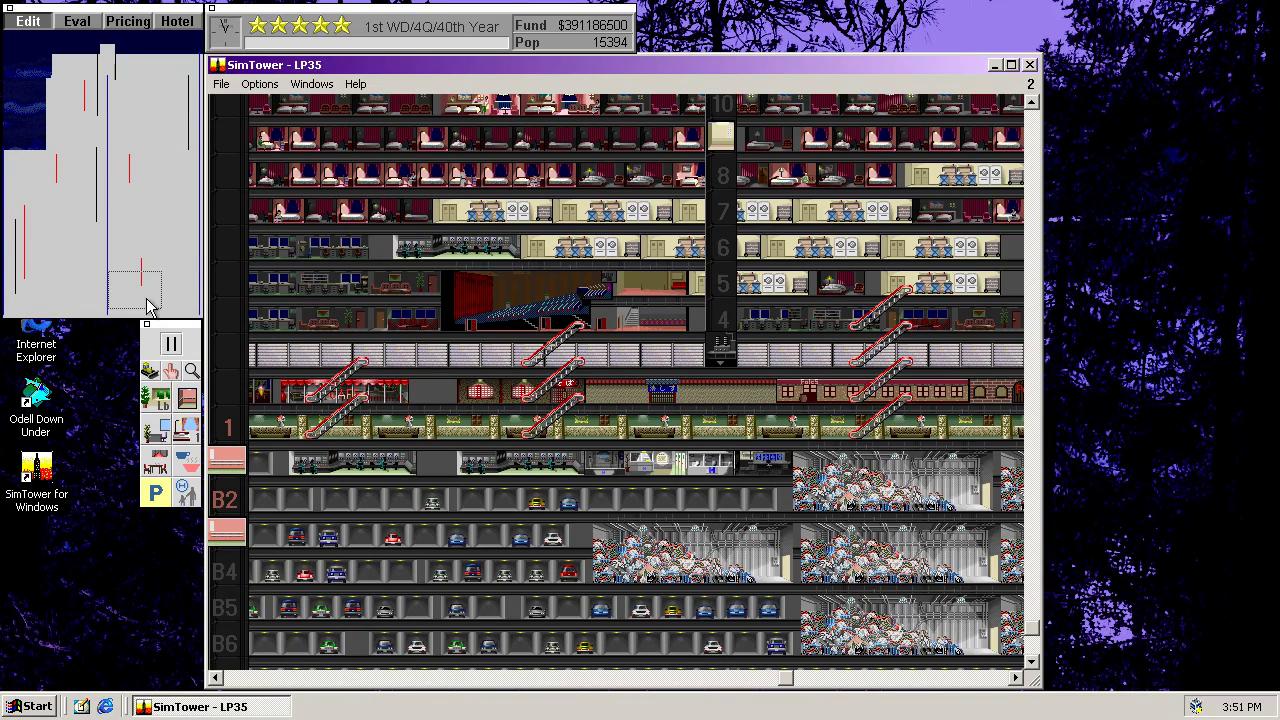
pyautogui.moveTo(147, 295); pyautogui.dragTo(90, 313)
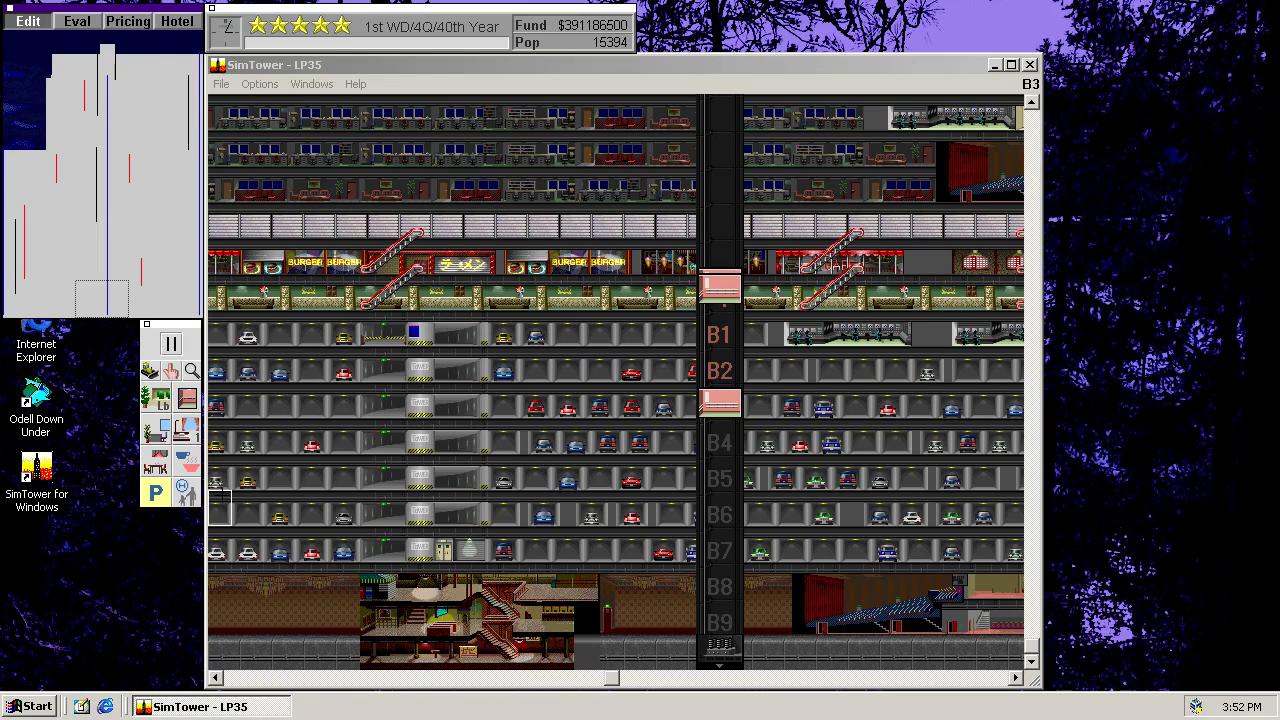
pyautogui.moveTo(100, 298); pyautogui.dragTo(30, 298)
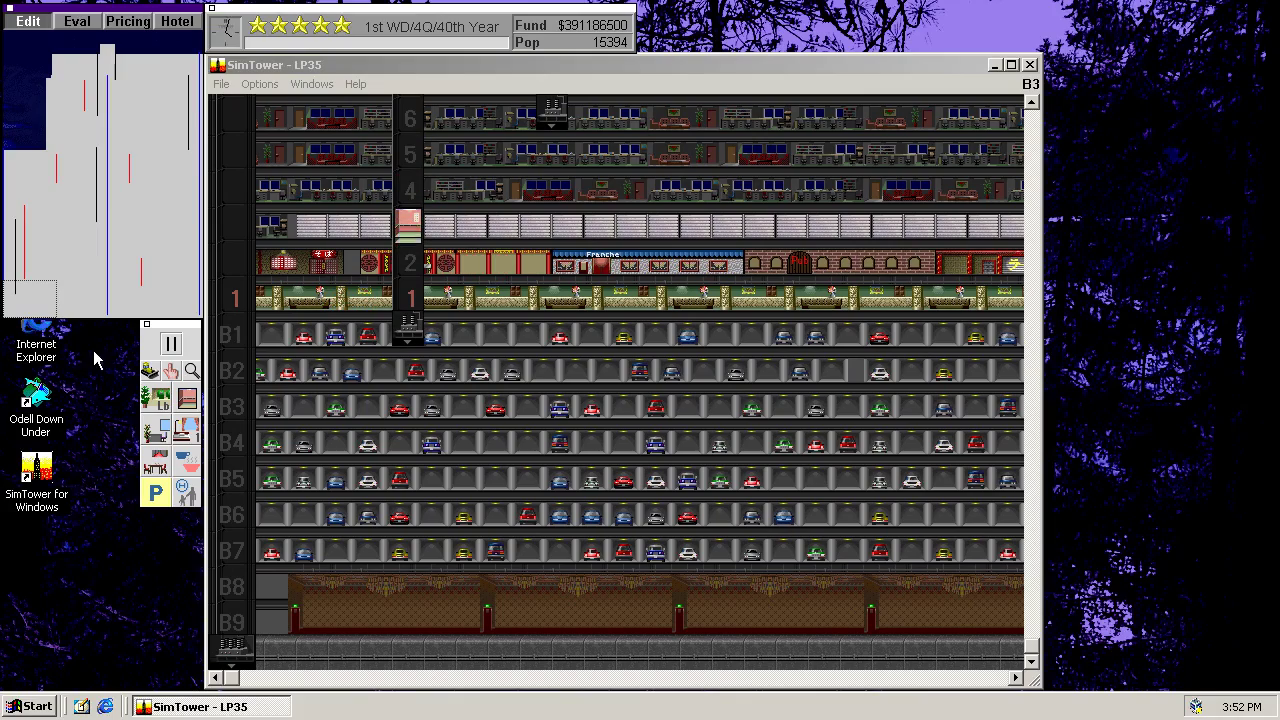
pyautogui.moveTo(35, 300); pyautogui.dragTo(187, 328)
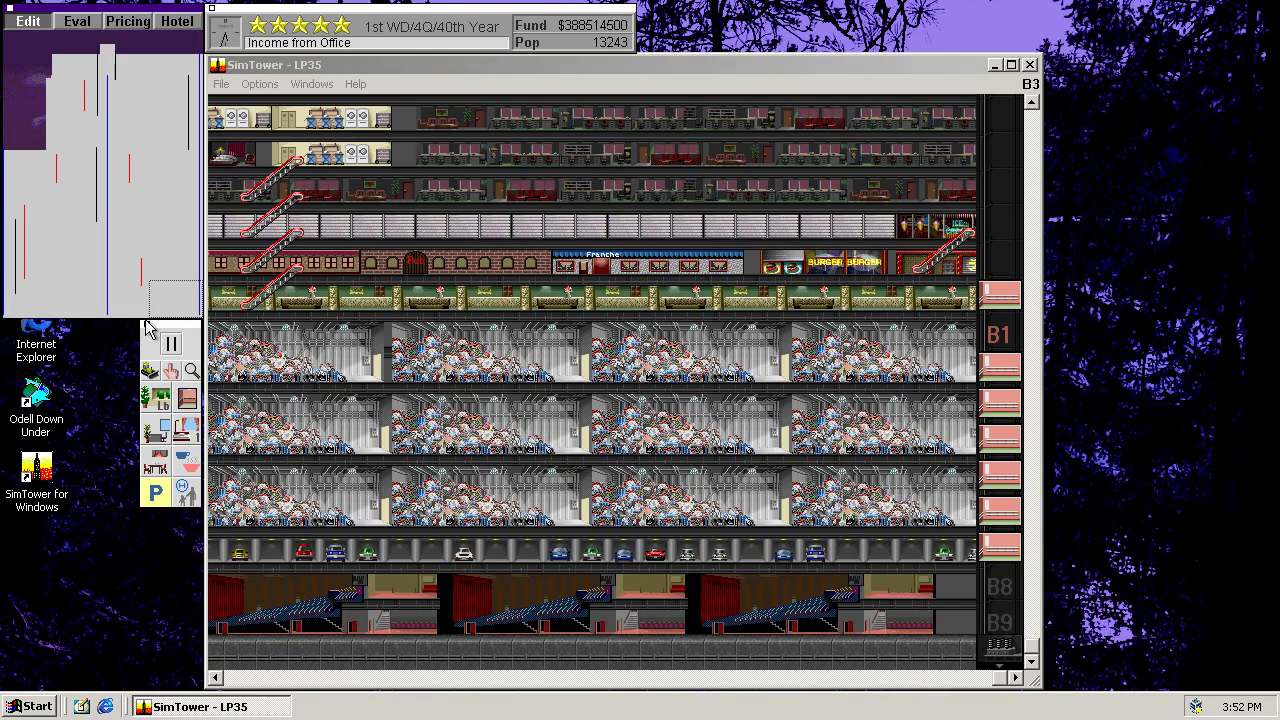
pyautogui.moveTo(157, 305)
pyautogui.mouseDown()
pyautogui.moveTo(108, 318)
pyautogui.moveTo(180, 318)
pyautogui.mouseUp()
# Step: Inspect the B9 movie theater, close its details, and switch on the Eval overlay
pyautogui.click(191, 370)
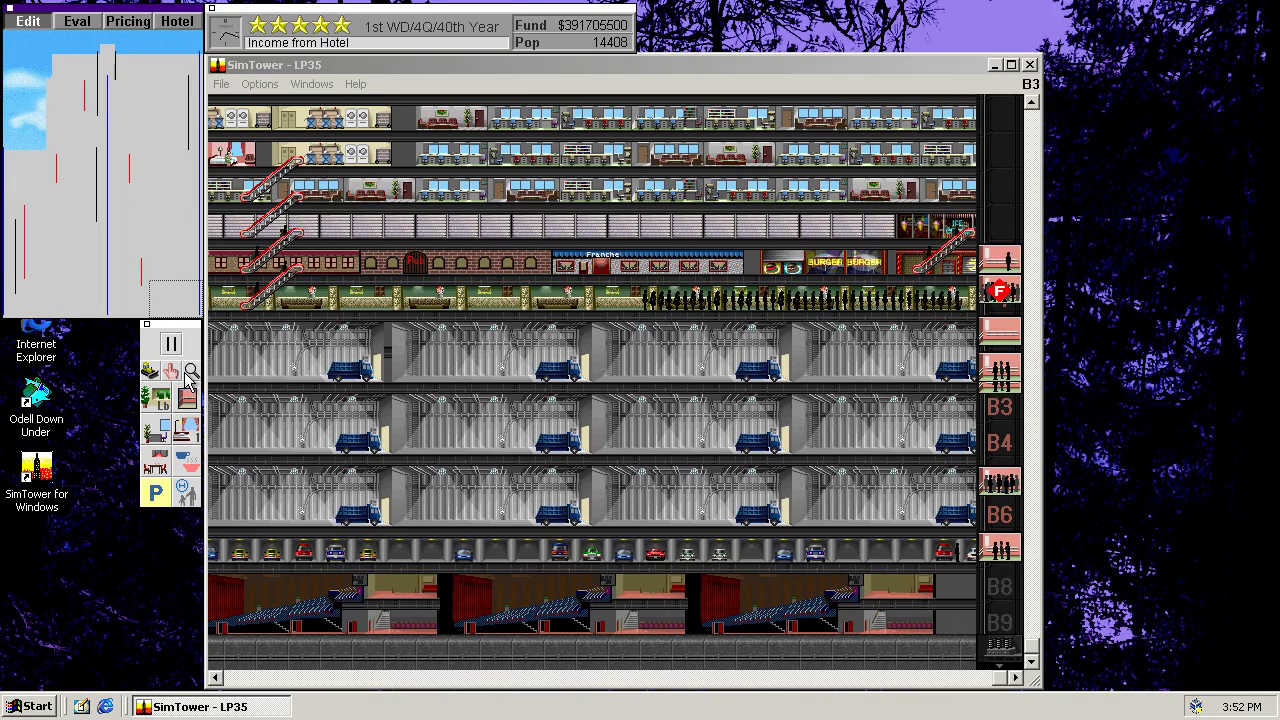
pyautogui.click(771, 593)
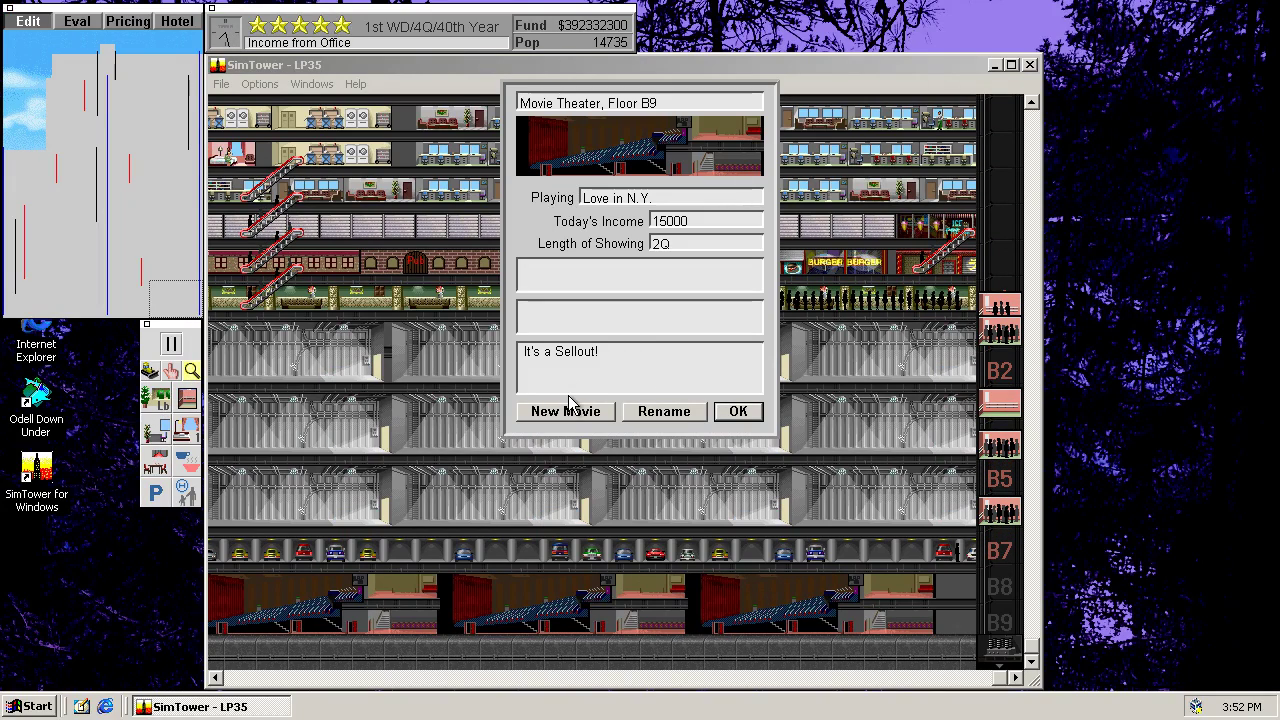
pyautogui.click(731, 415)
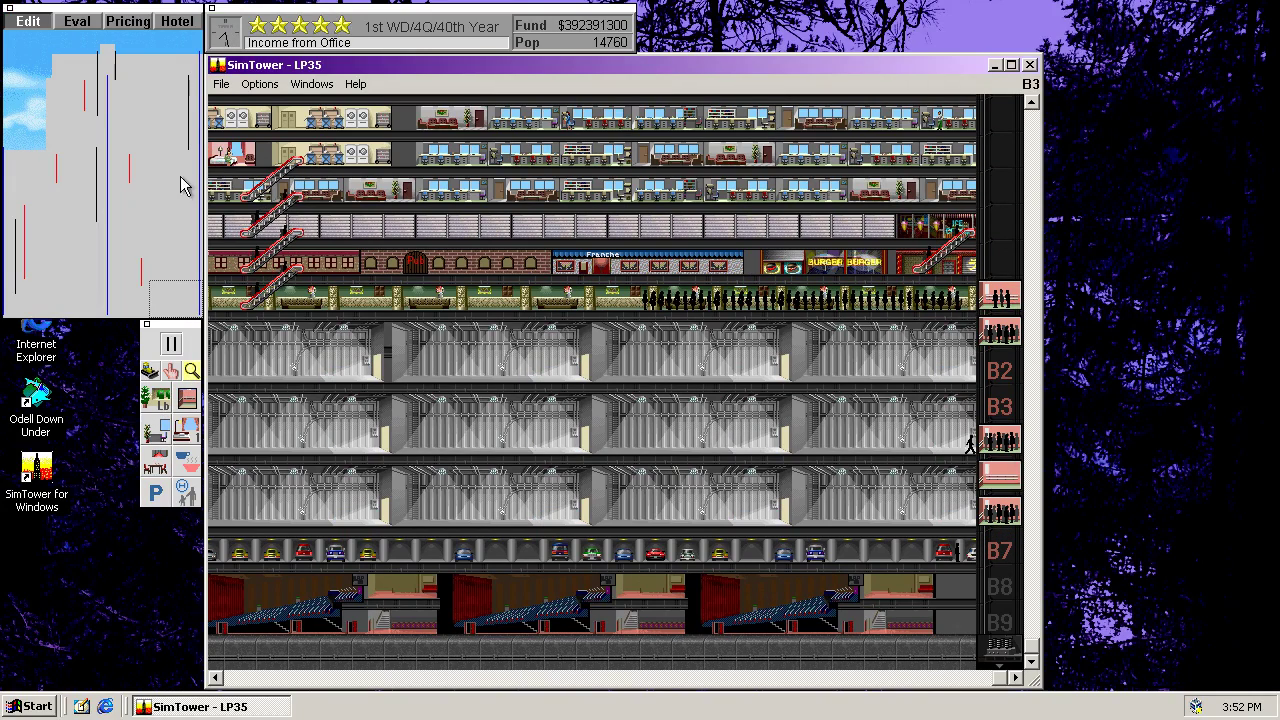
pyautogui.click(77, 25)
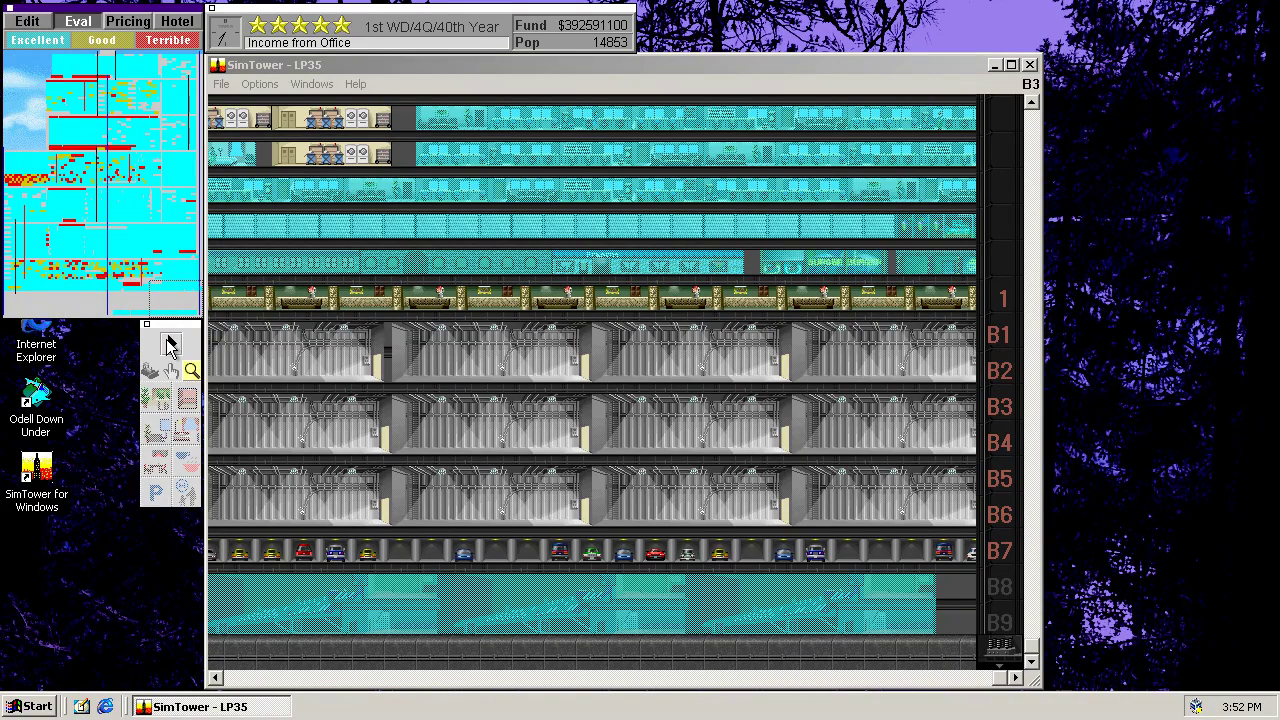
# Step: Resume the simulation in normal view and pan the tower left and right
pyautogui.click(170, 345)
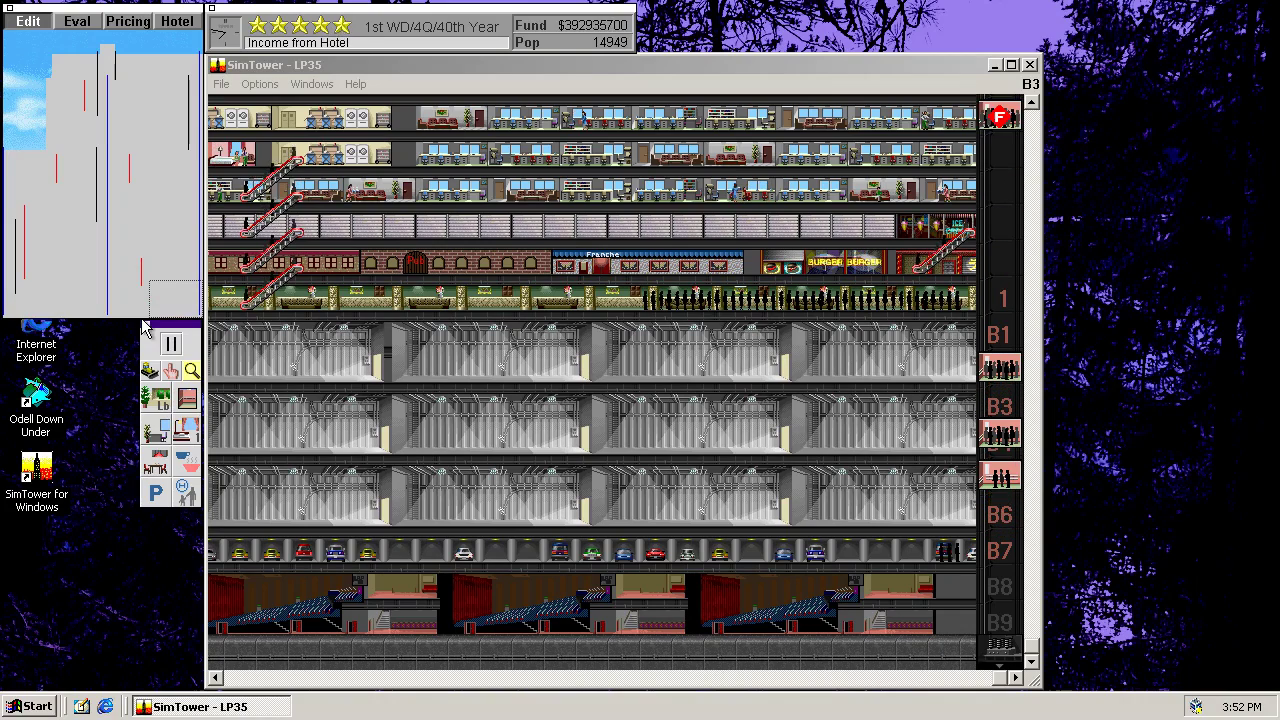
pyautogui.press('Left')
pyautogui.press('Left')
pyautogui.press('Left')
pyautogui.press('Left')
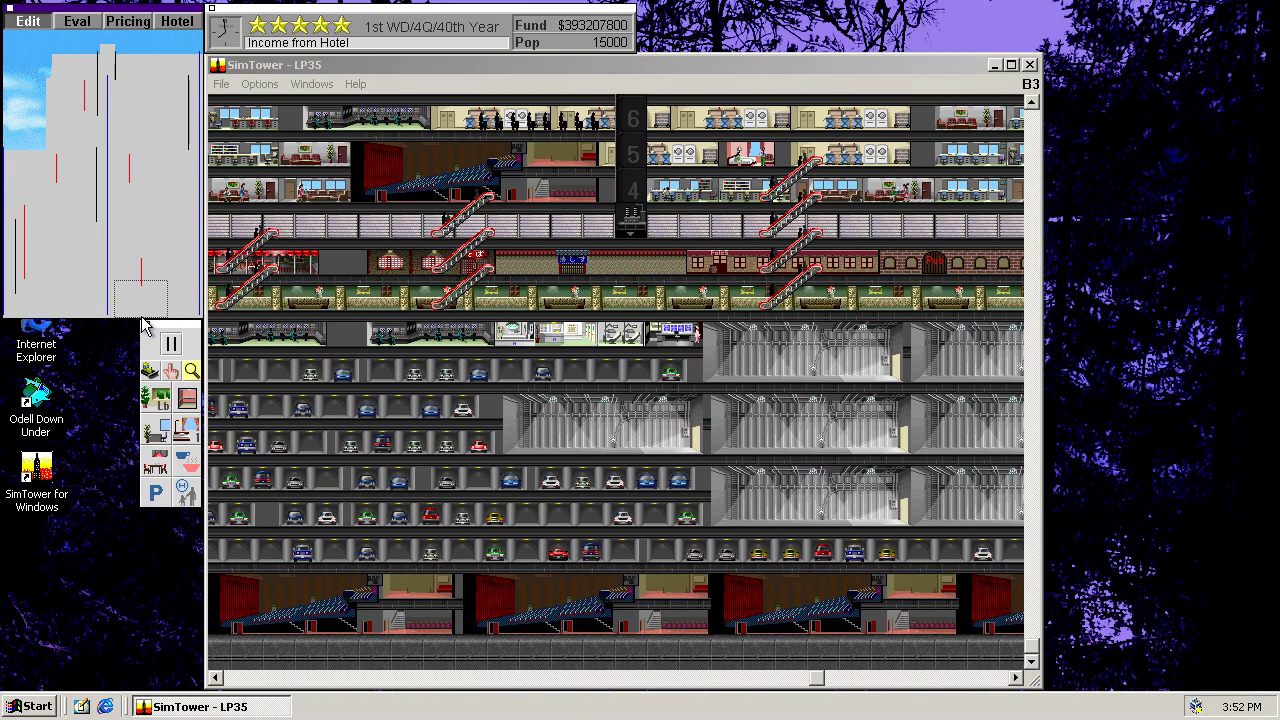
pyautogui.press('Right')
pyautogui.press('Right')
pyautogui.press('Right')
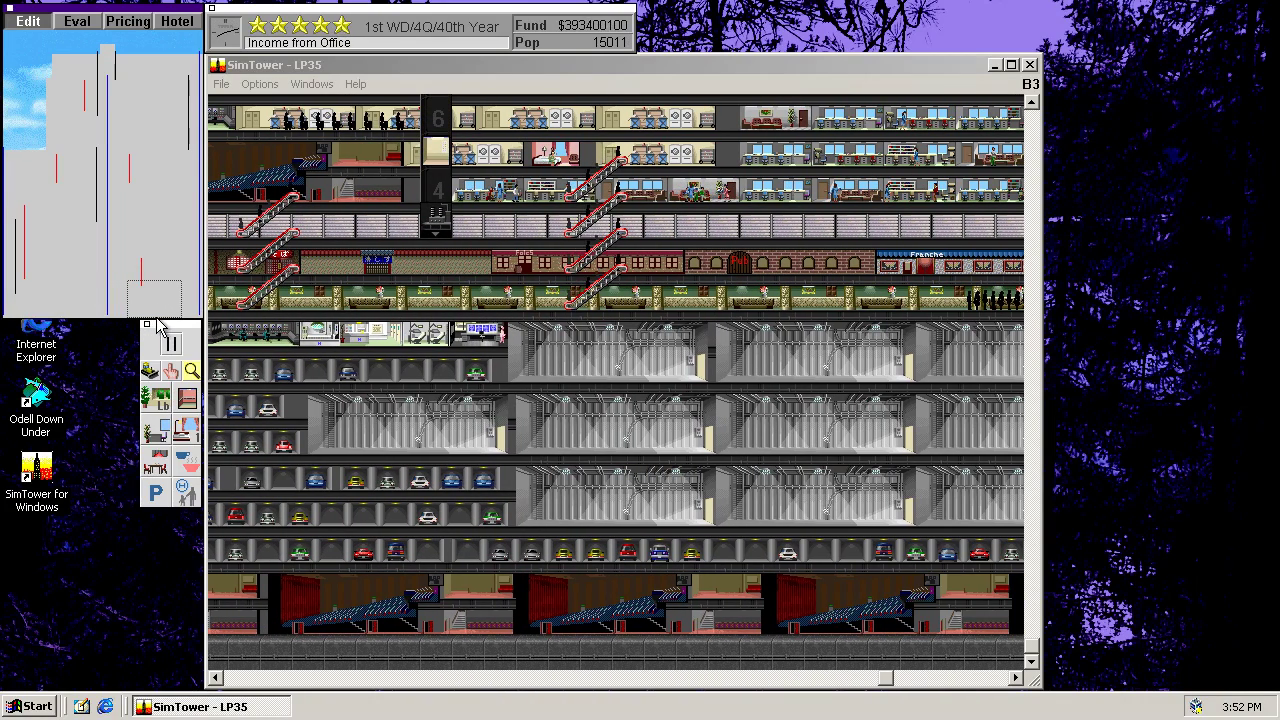
pyautogui.press('Right')
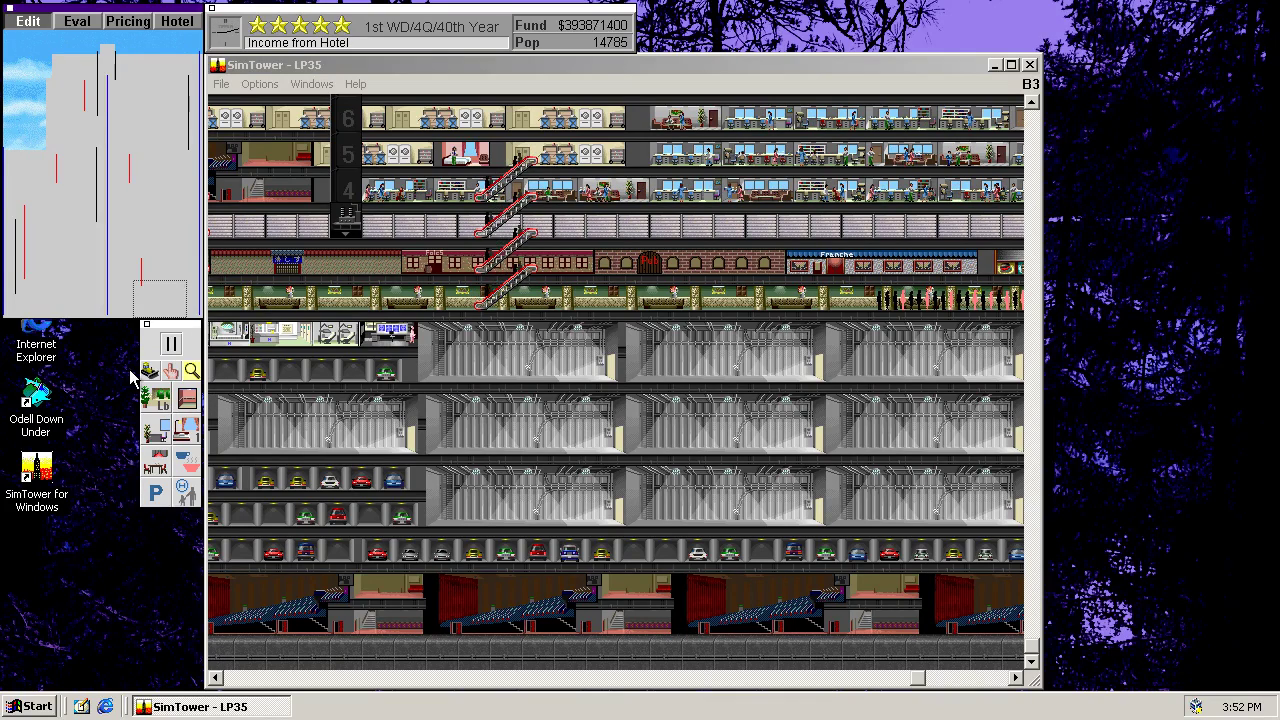
# Step: Bulldoze the movie theater at the bottom right of floors B8–B9
pyautogui.click(938, 604)
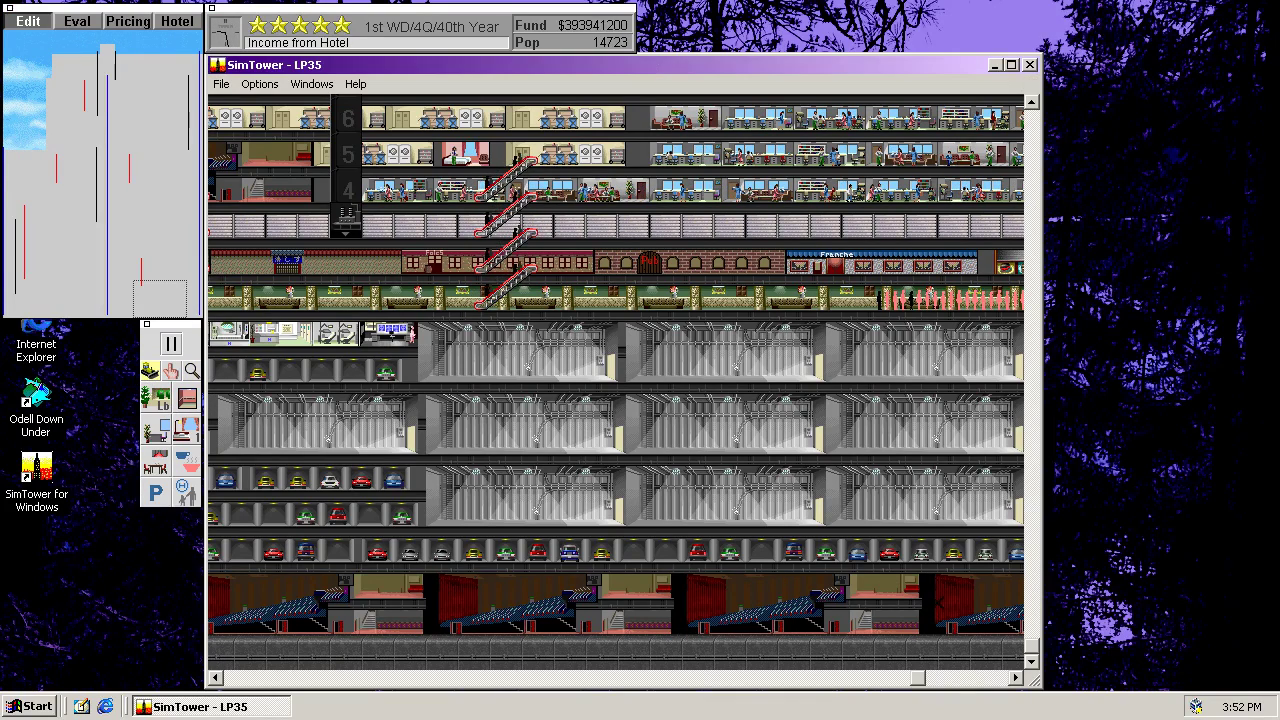
pyautogui.click(157, 492)
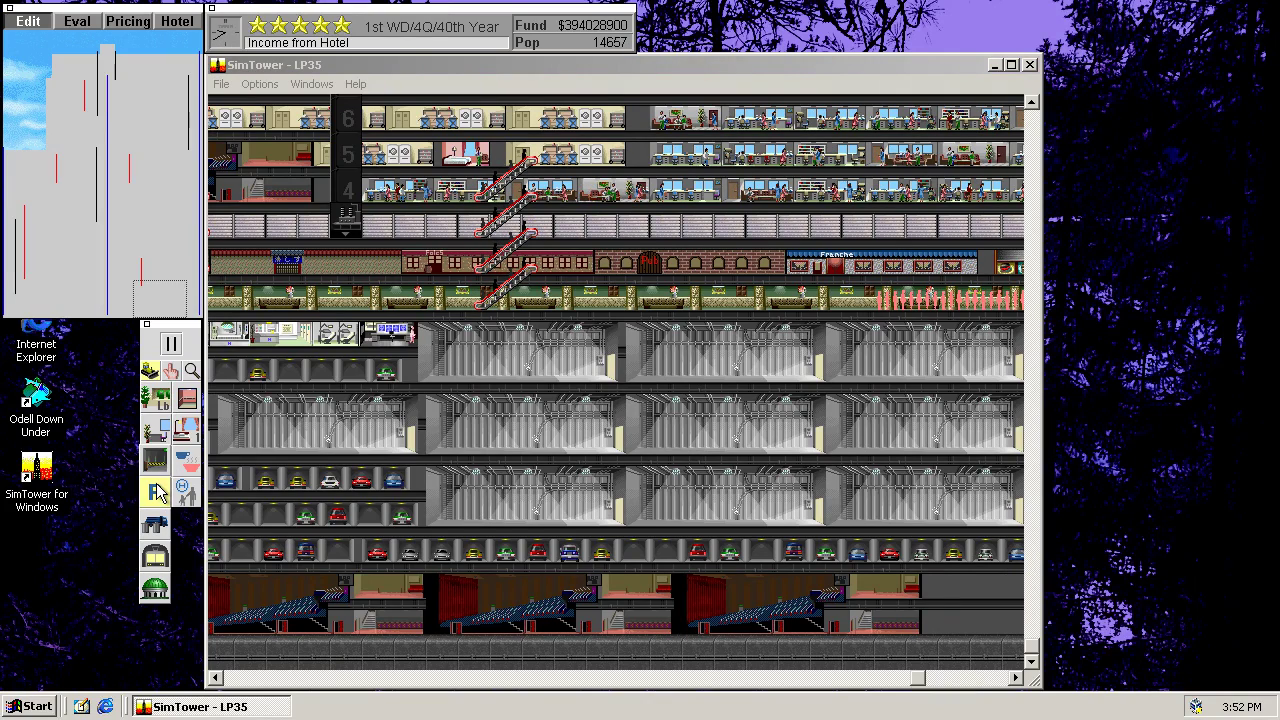
pyautogui.click(155, 522)
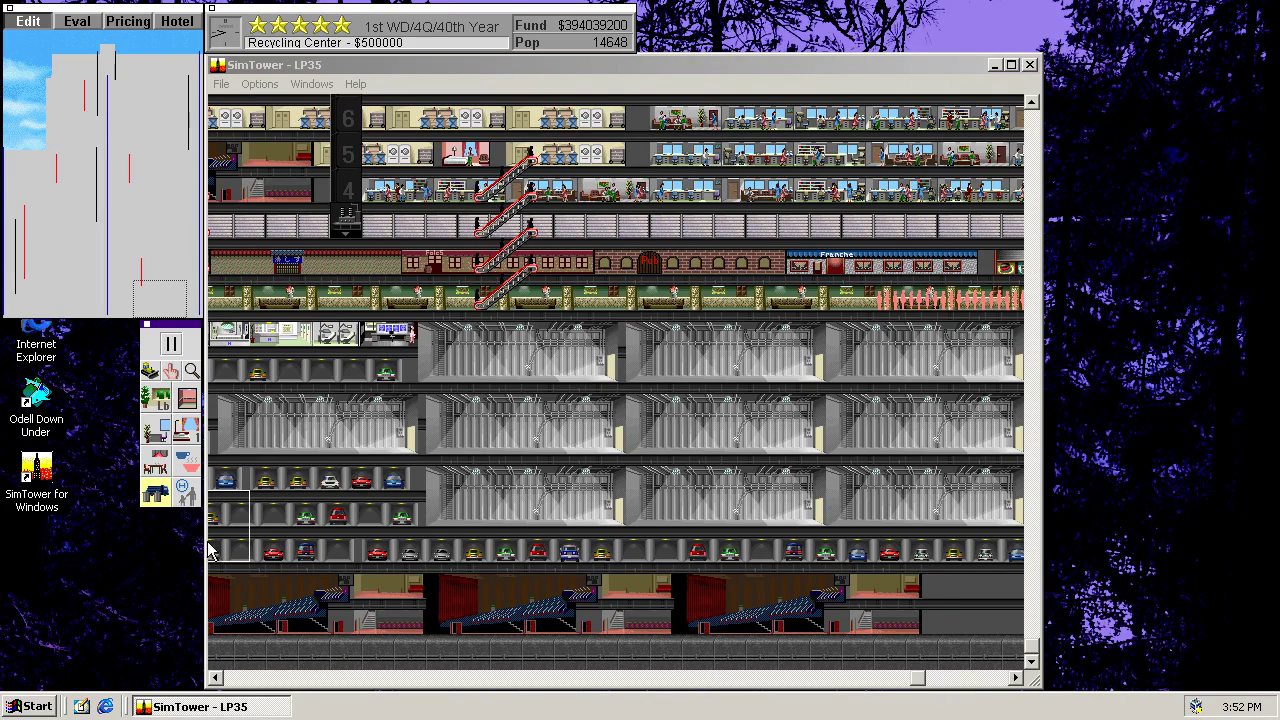
pyautogui.click(1017, 682)
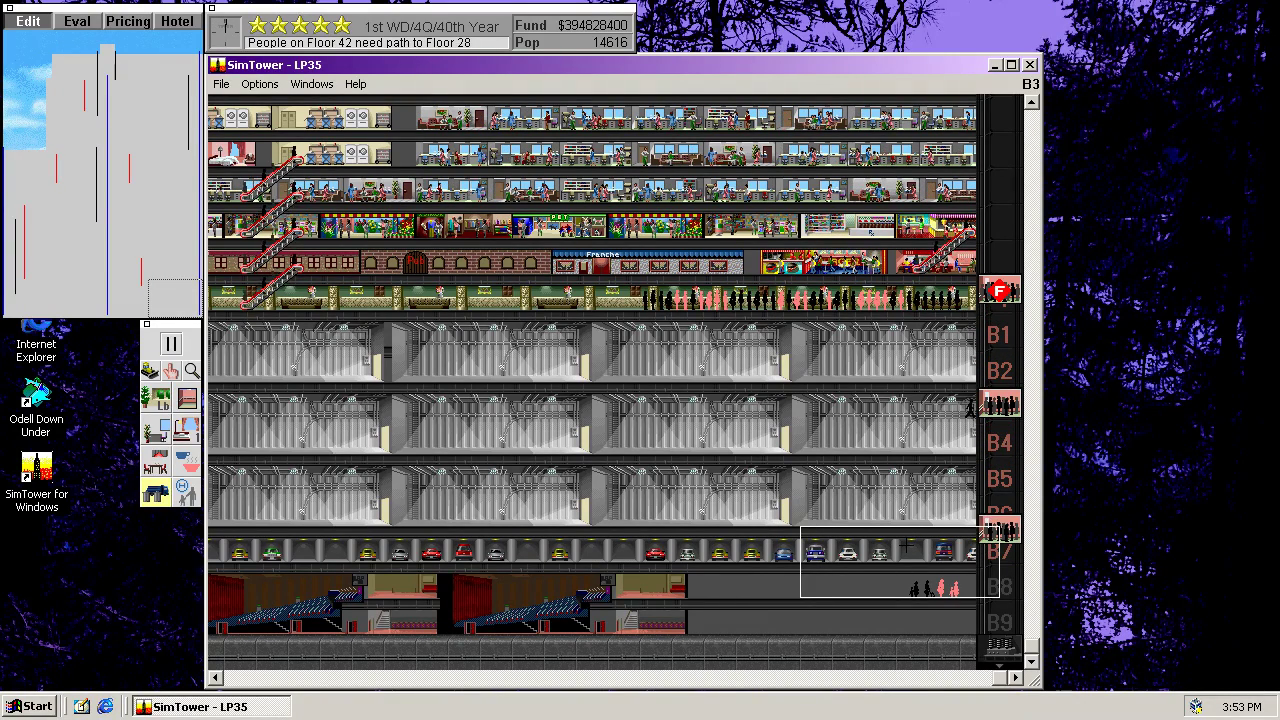
pyautogui.click(150, 372)
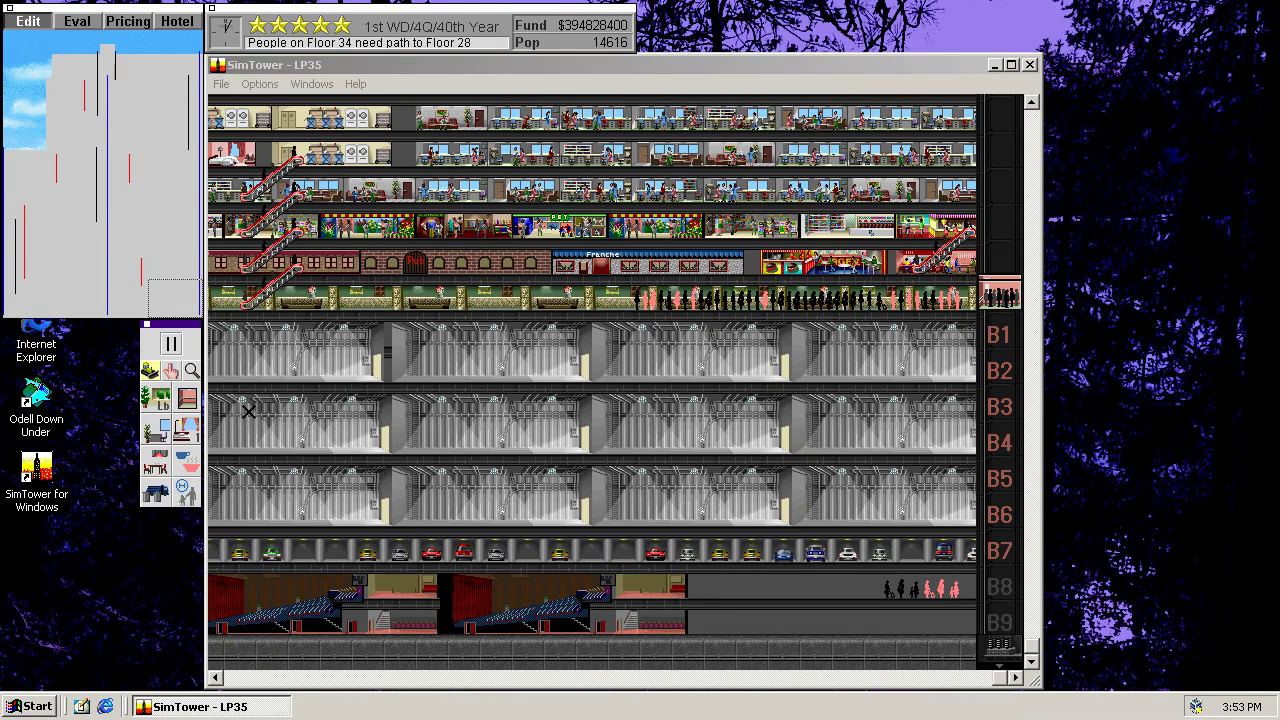
# Step: Turn off the basement elevator shaft's floor labels and close its settings
pyautogui.click(192, 371)
pyautogui.click(986, 648)
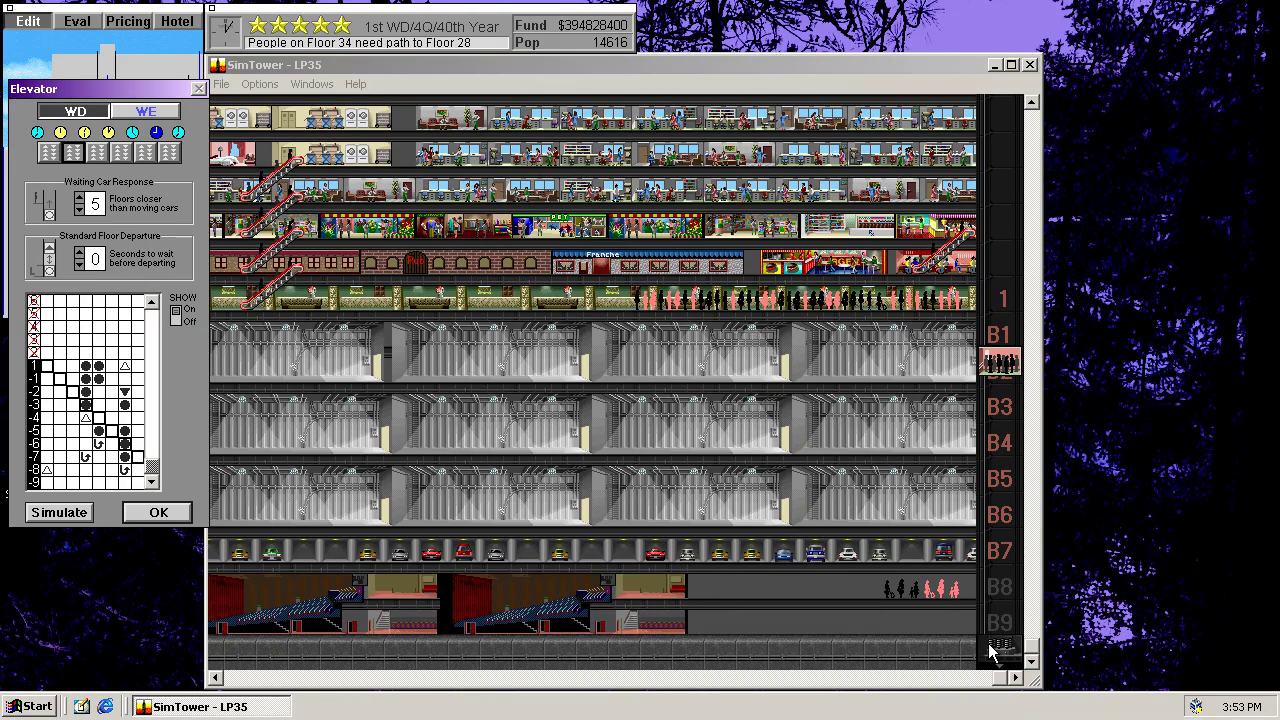
pyautogui.click(176, 321)
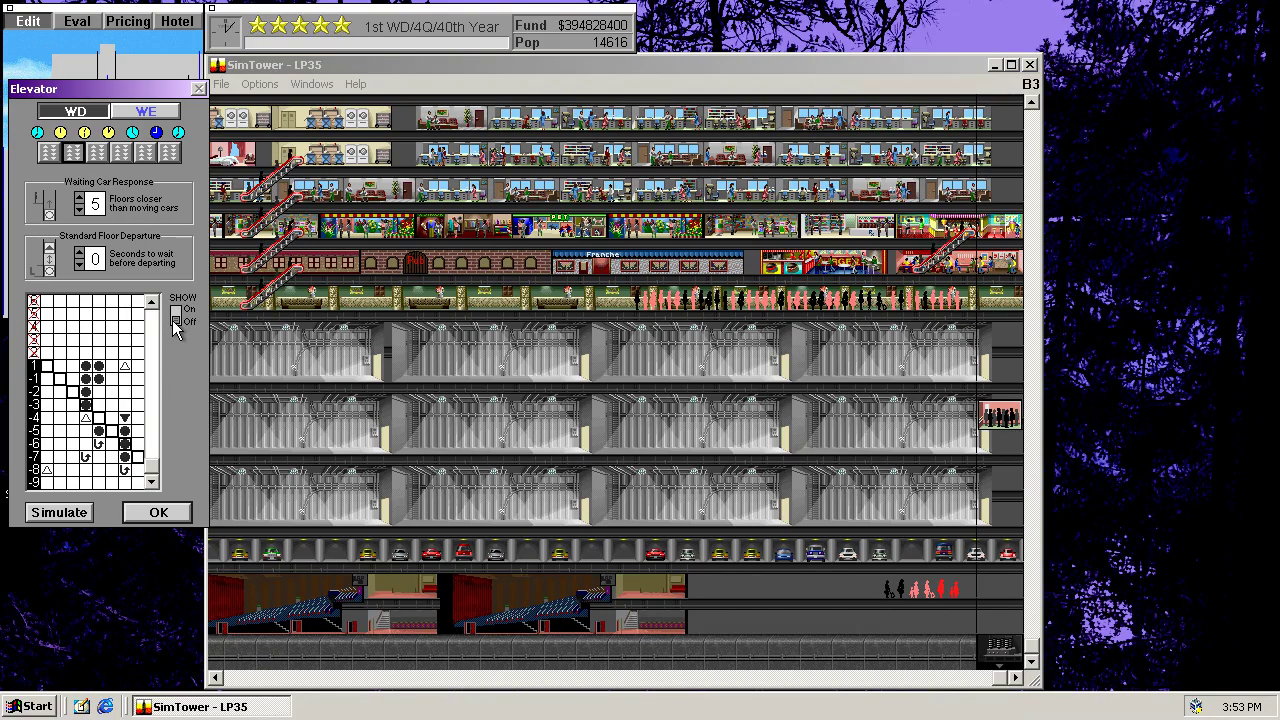
pyautogui.click(160, 511)
# Step: Bulldoze the right-end B7 parking stalls and build a recycling center there
pyautogui.click(171, 378)
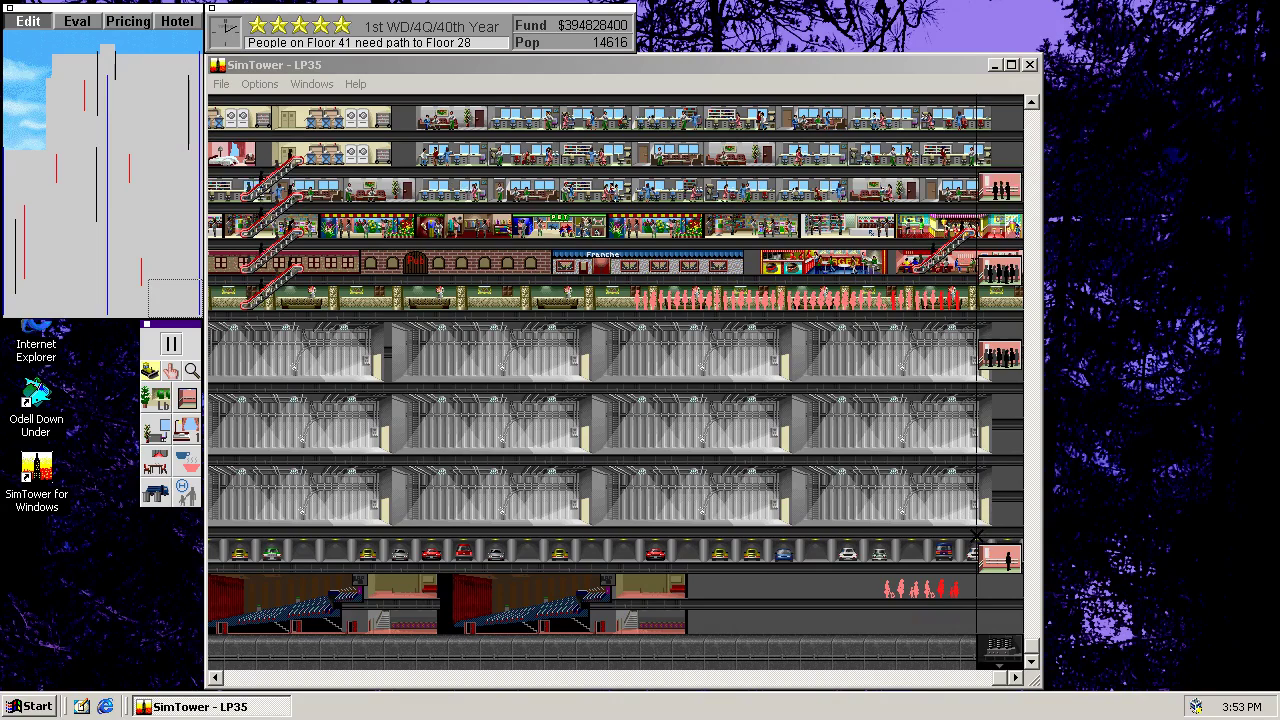
pyautogui.click(971, 547)
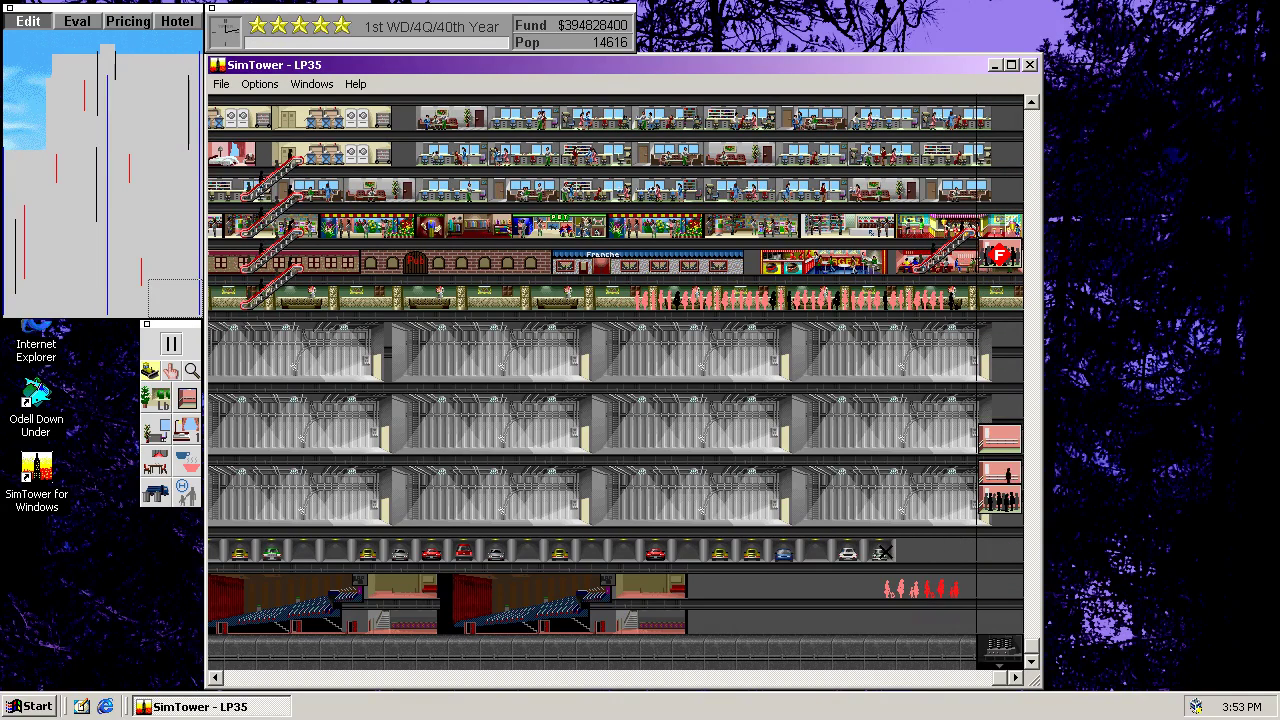
pyautogui.moveTo(942, 549); pyautogui.dragTo(808, 547)
pyautogui.click(800, 551)
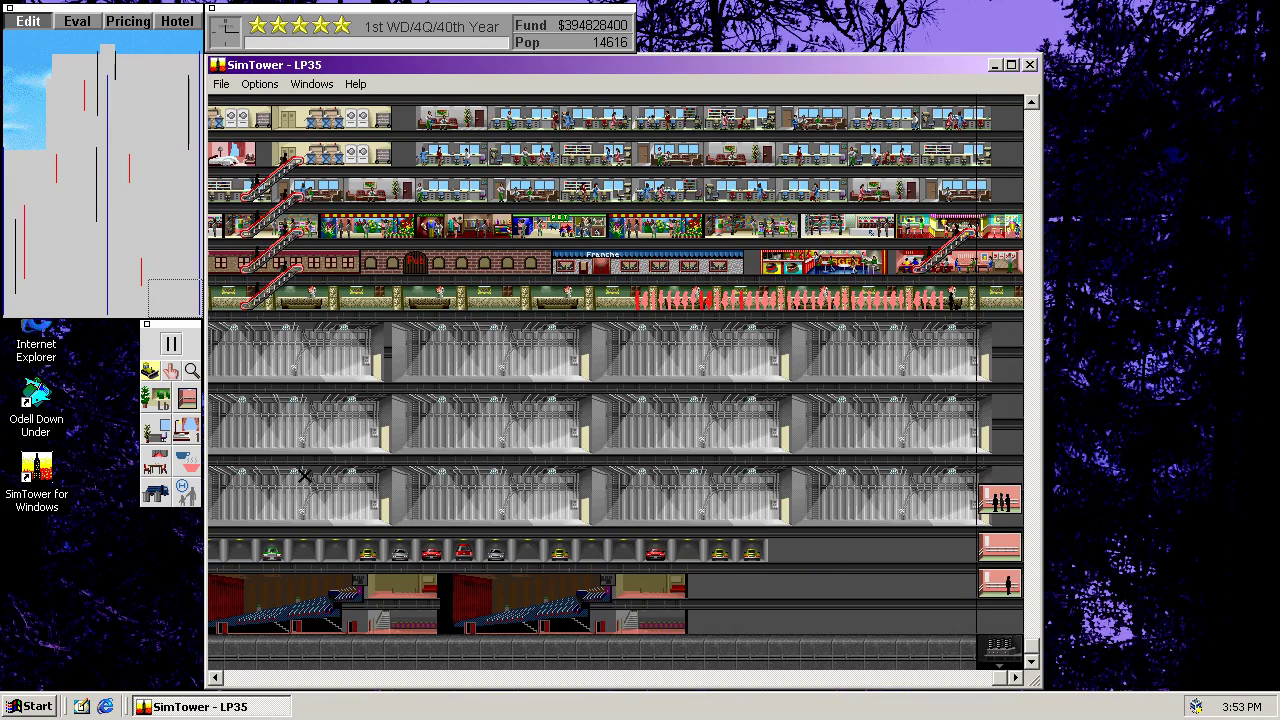
pyautogui.click(155, 492)
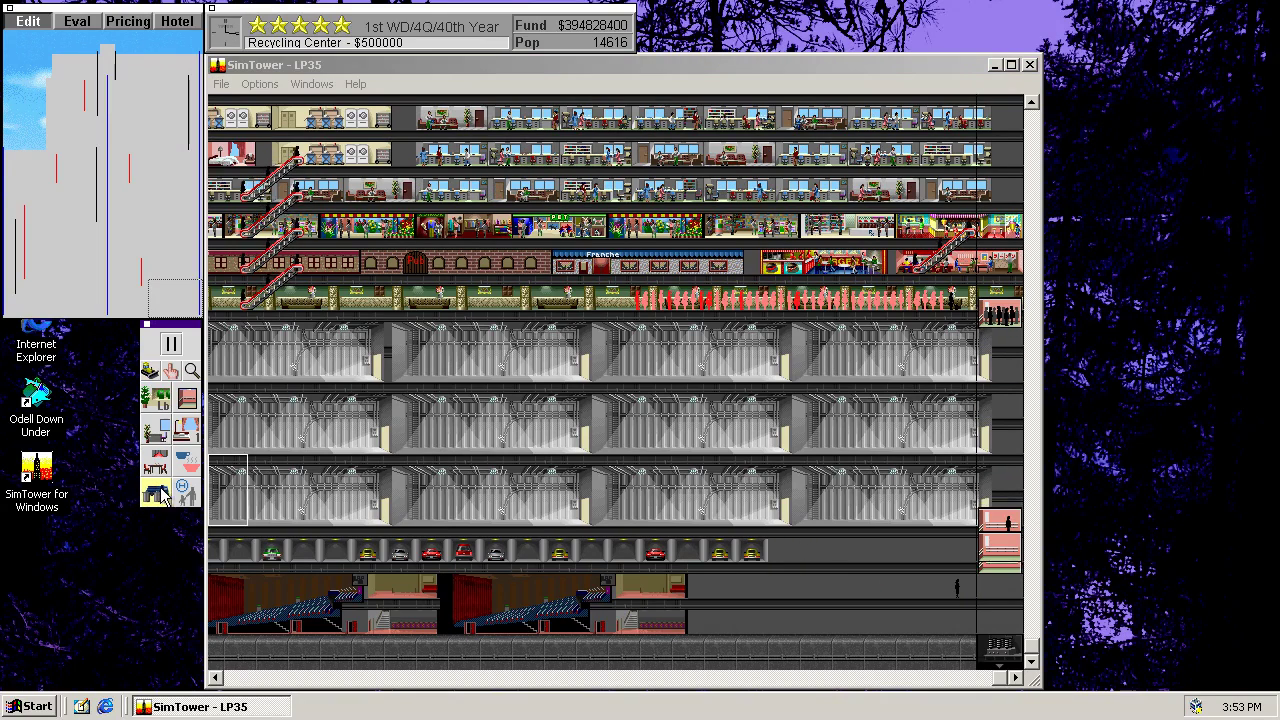
pyautogui.click(897, 545)
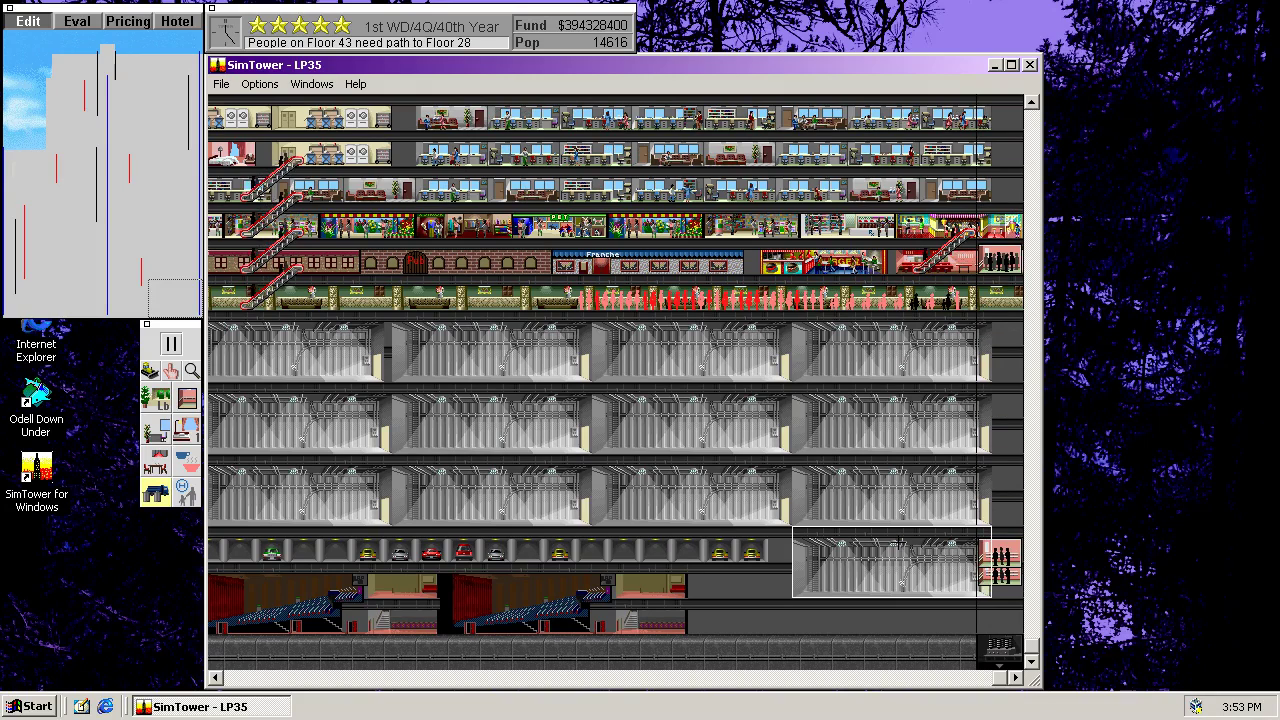
# Step: Demolish three parking spaces on the left side of the basement
pyautogui.click(154, 306)
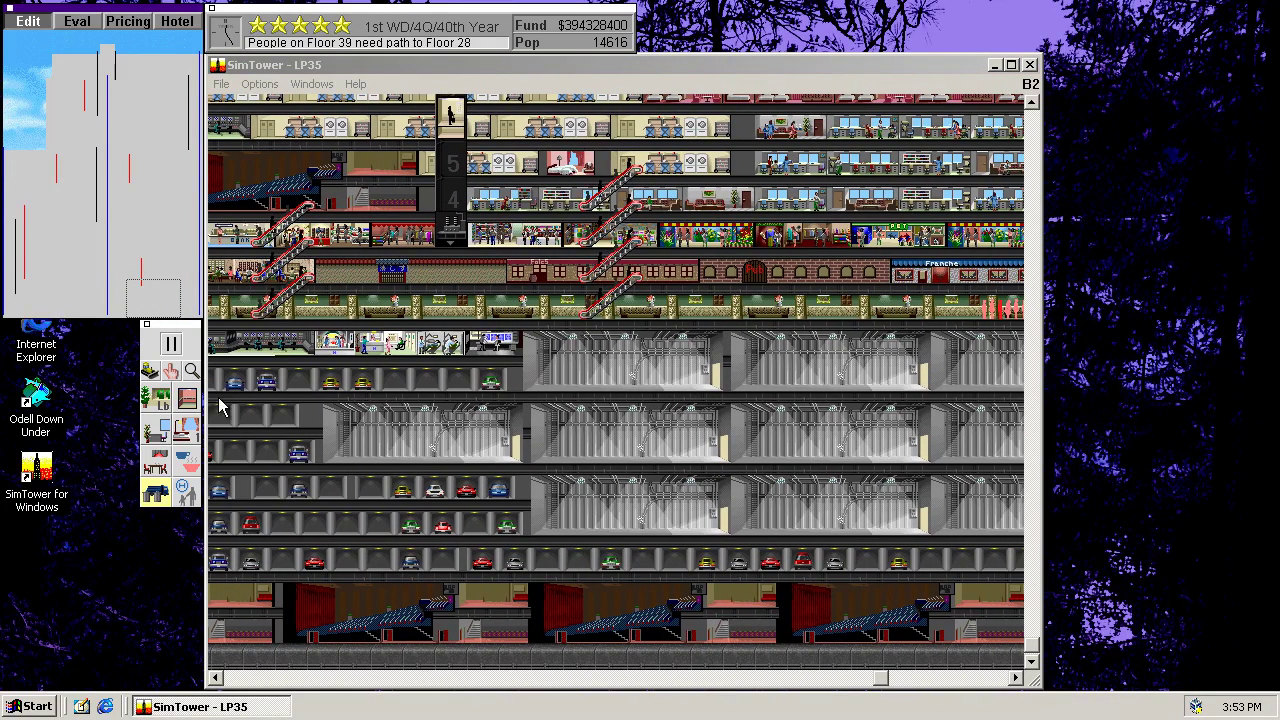
pyautogui.click(154, 373)
pyautogui.click(494, 414)
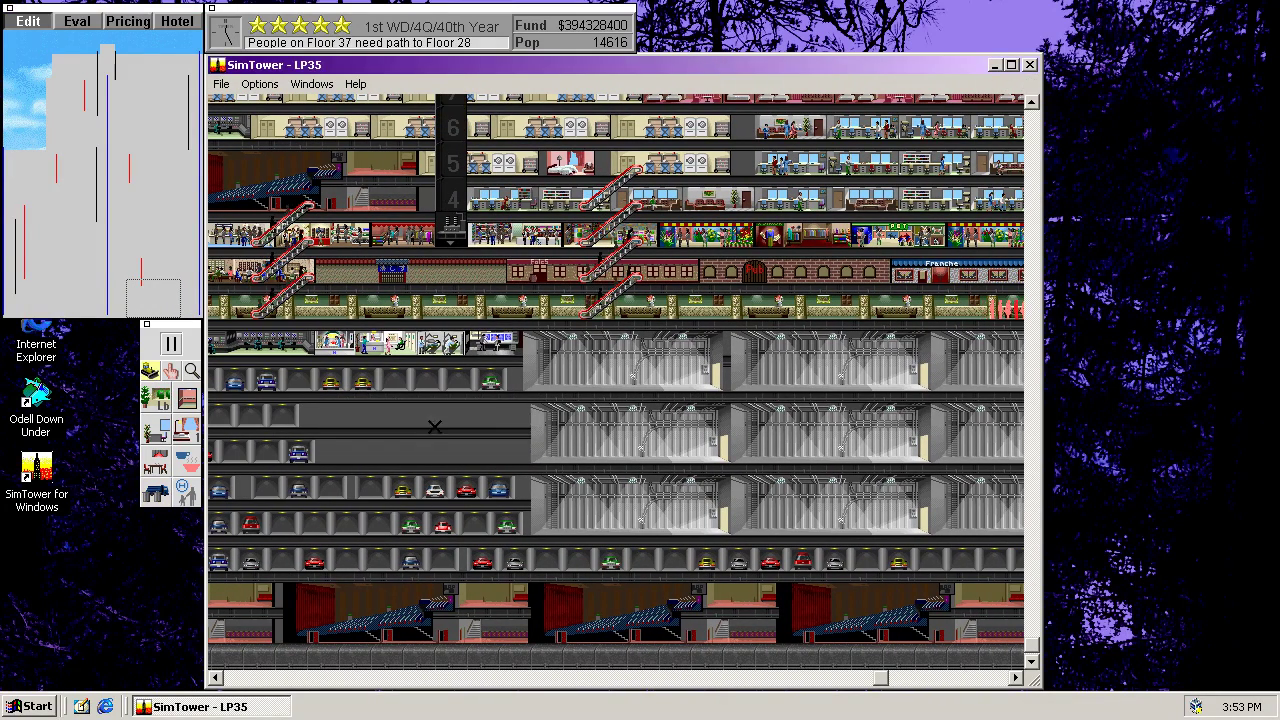
pyautogui.click(617, 367)
pyautogui.click(622, 432)
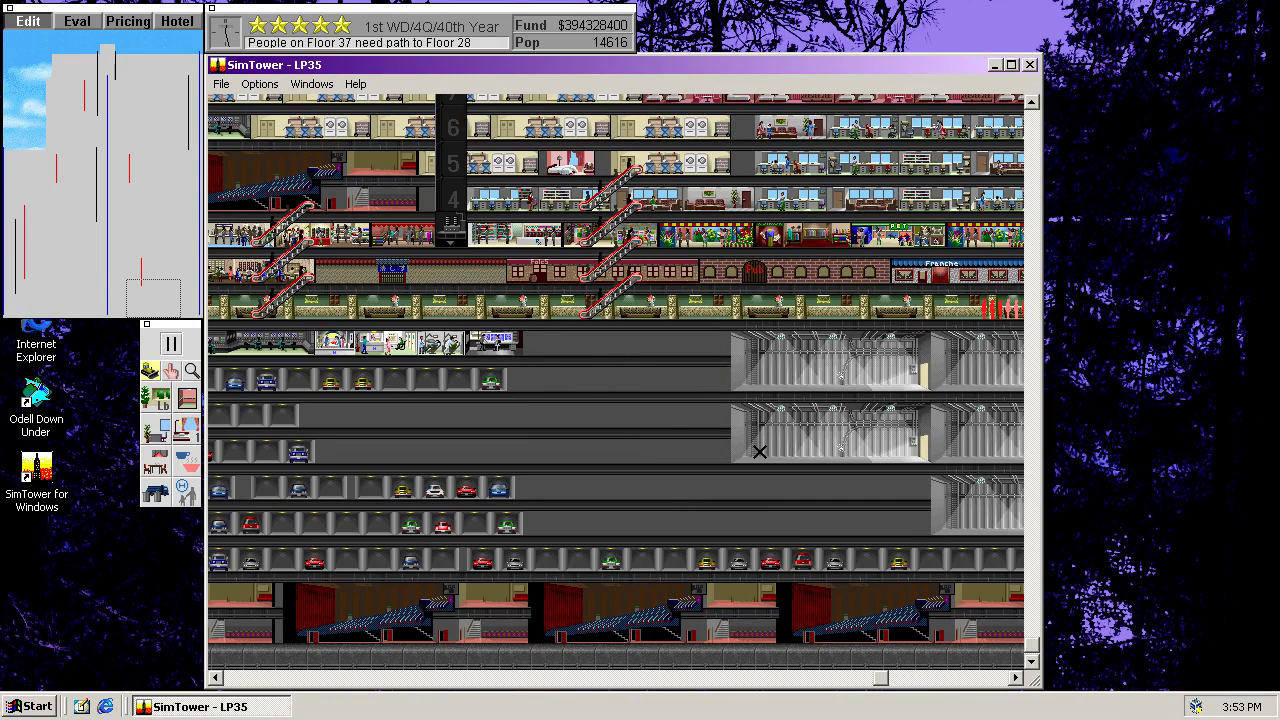
# Step: Demolish the right movie theater and the parking spaces along the lower row
pyautogui.click(176, 316)
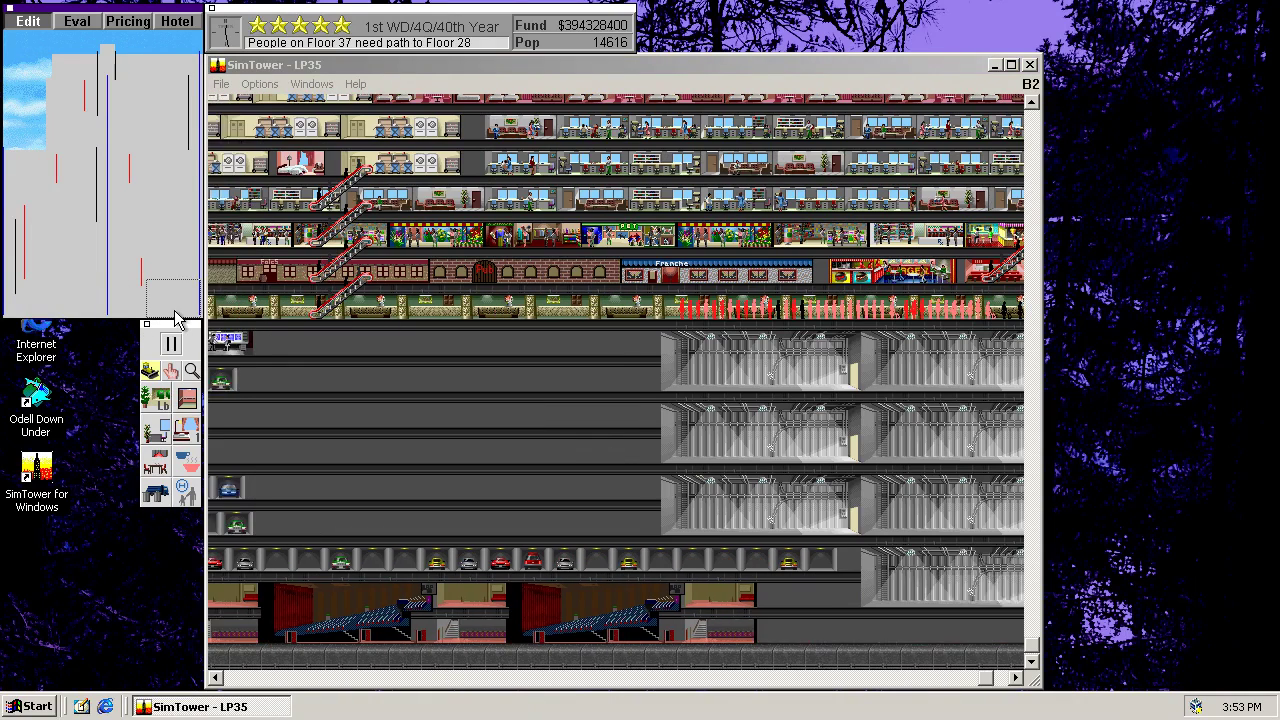
pyautogui.click(710, 557)
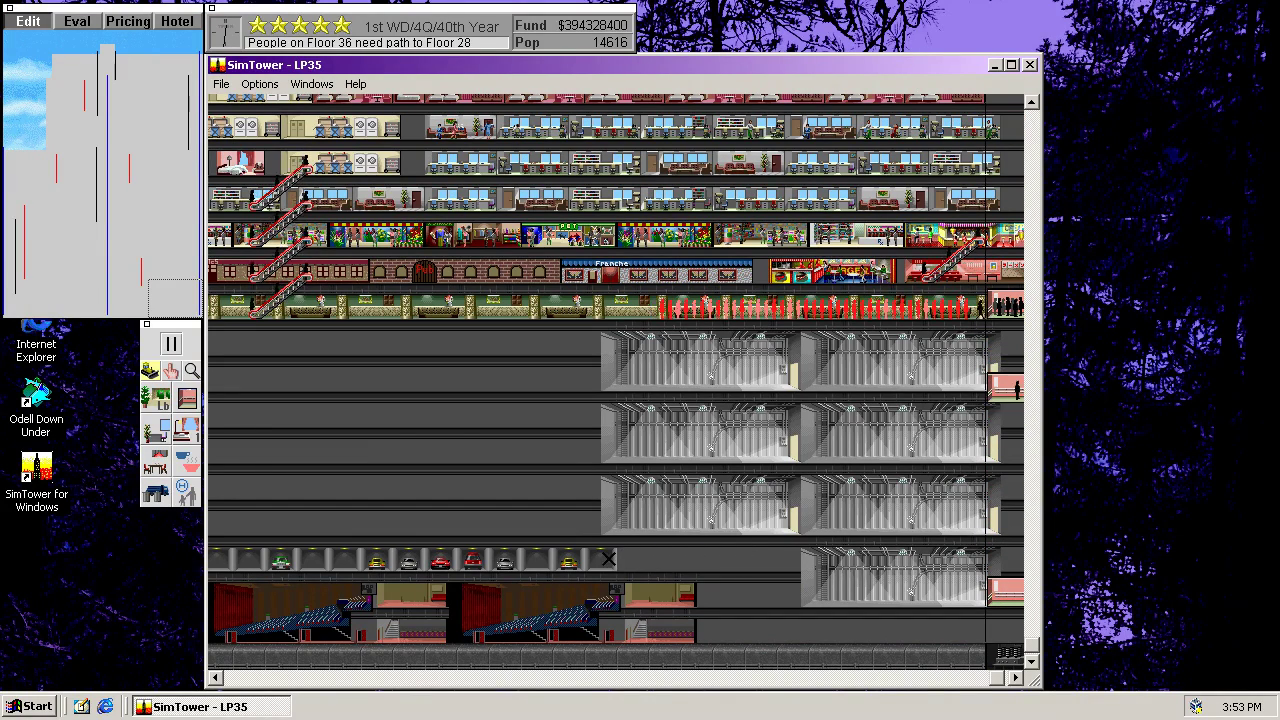
pyautogui.click(580, 596)
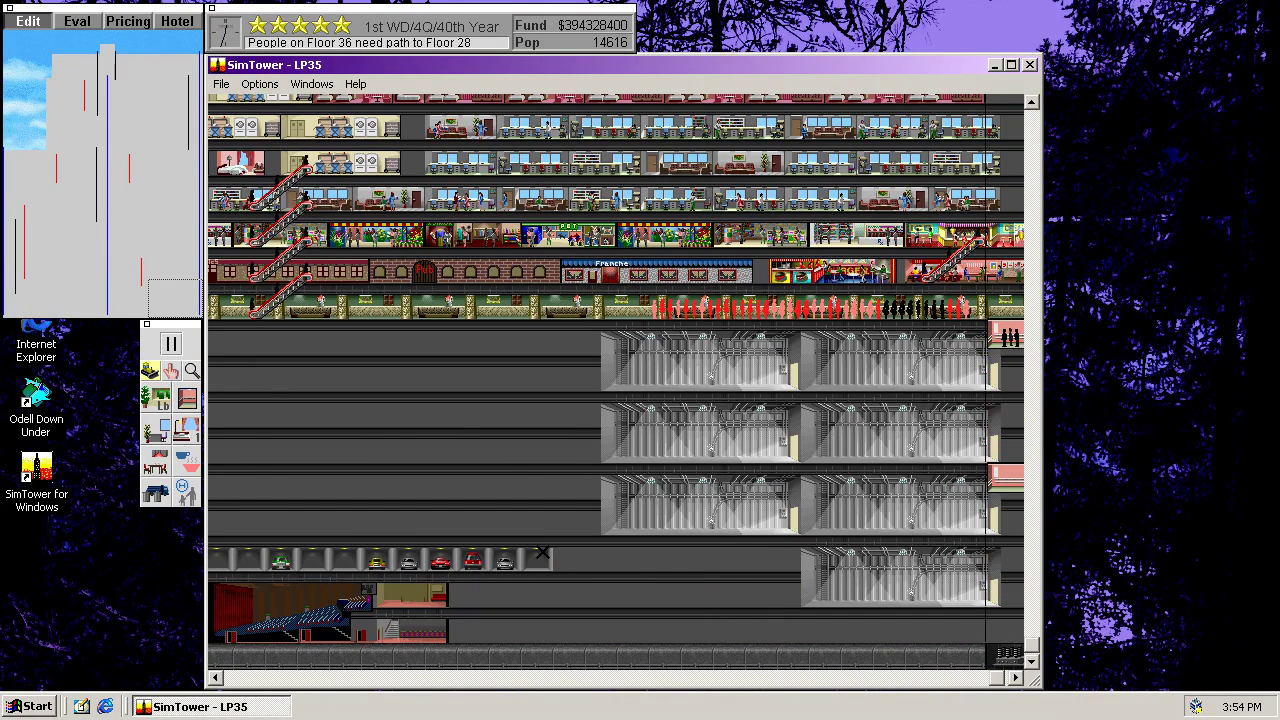
pyautogui.moveTo(542, 552); pyautogui.dragTo(444, 560)
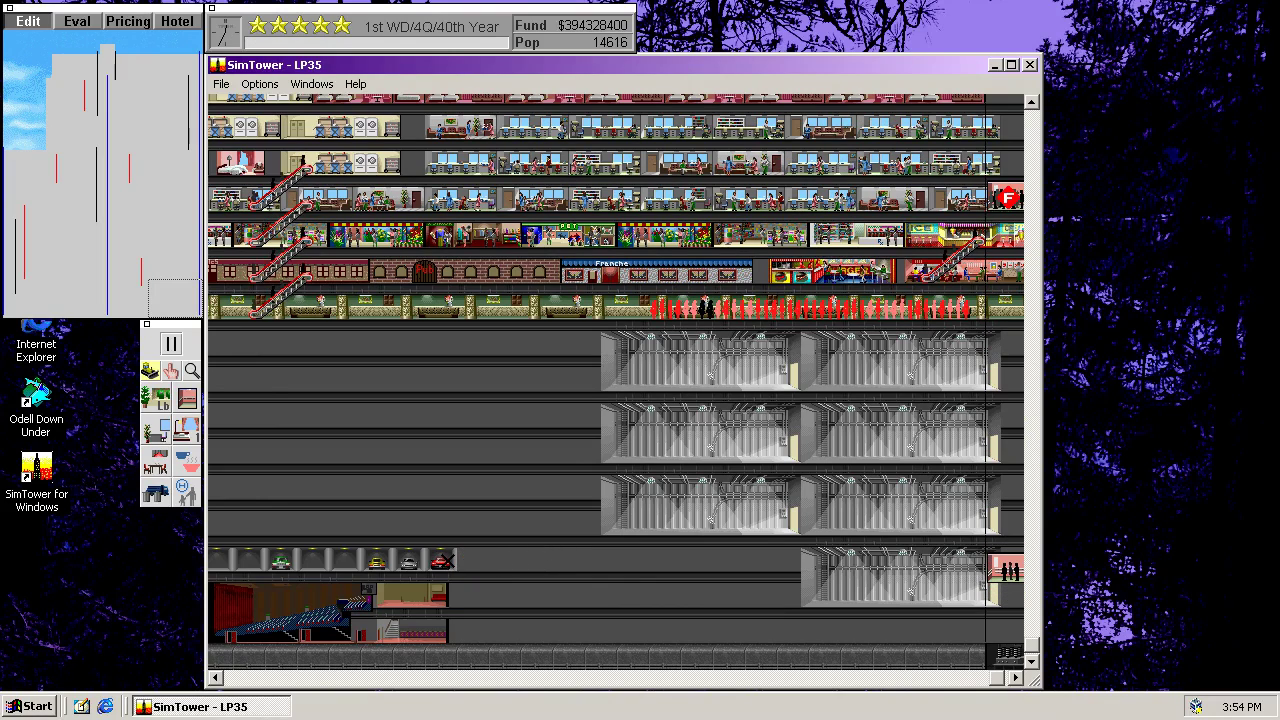
# Step: Build four recycling centers on the cleared basement floors
pyautogui.click(155, 491)
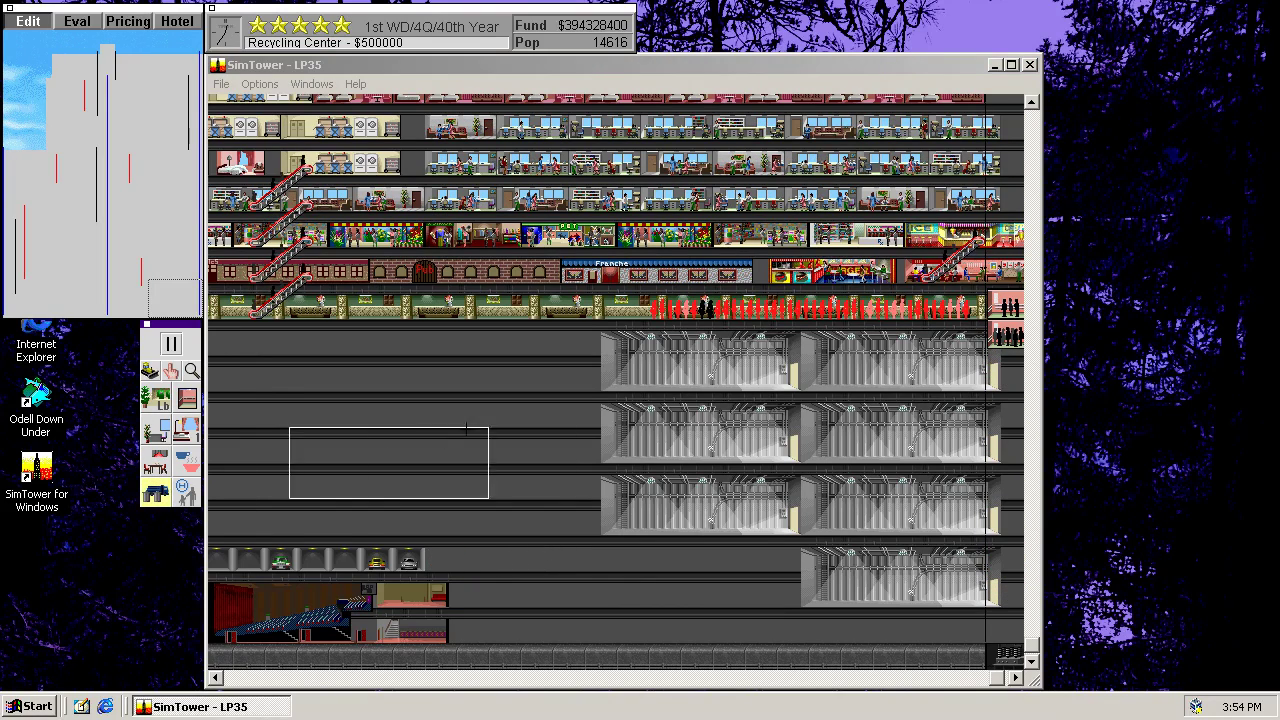
pyautogui.click(500, 345)
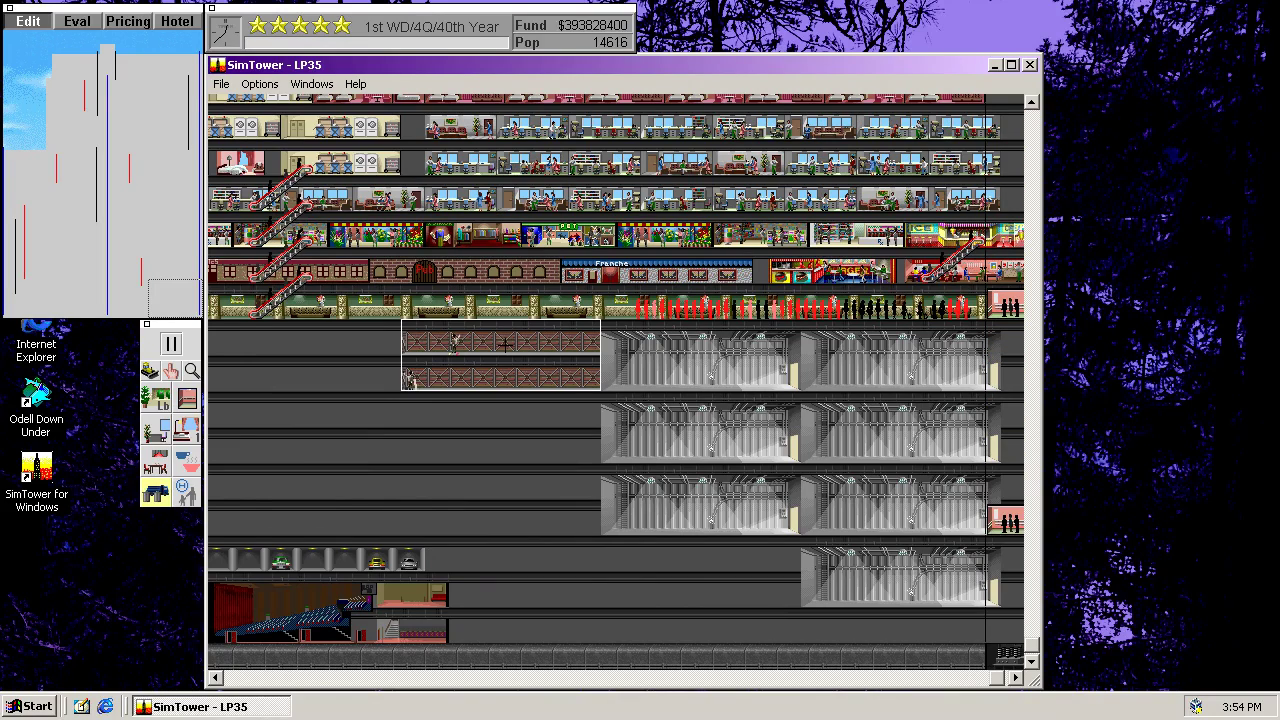
pyautogui.click(701, 555)
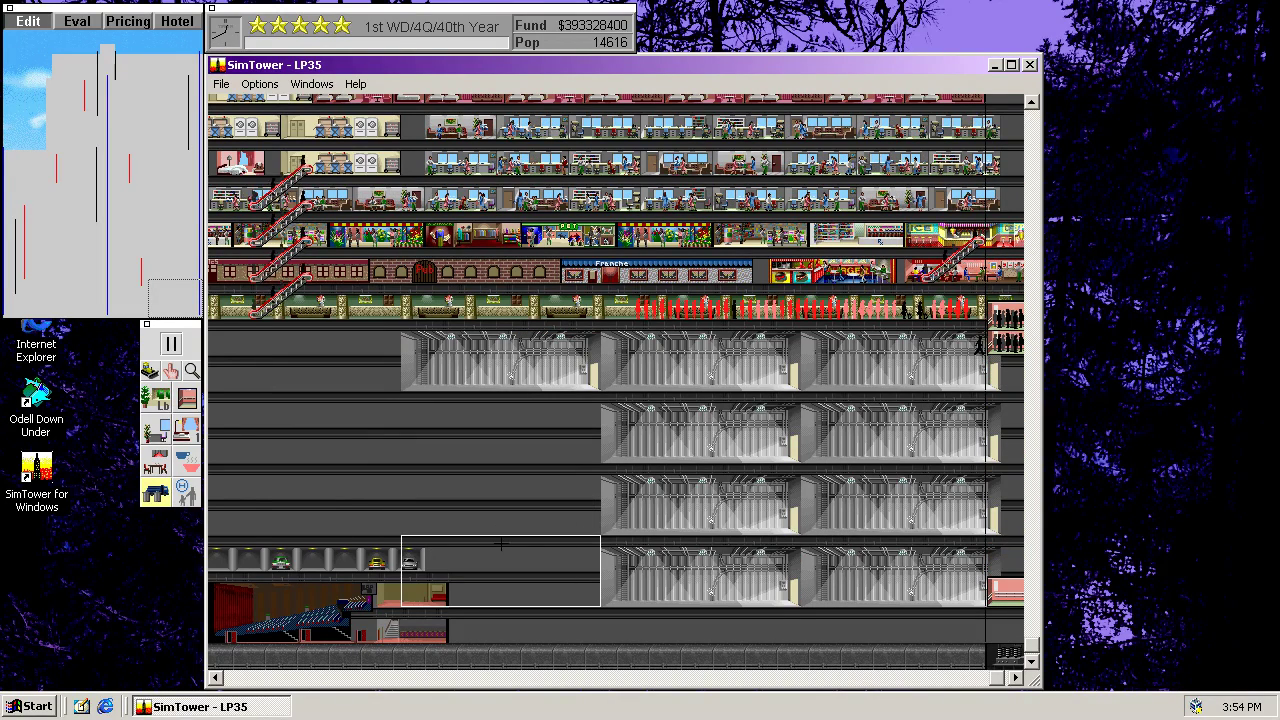
pyautogui.click(498, 415)
pyautogui.click(500, 487)
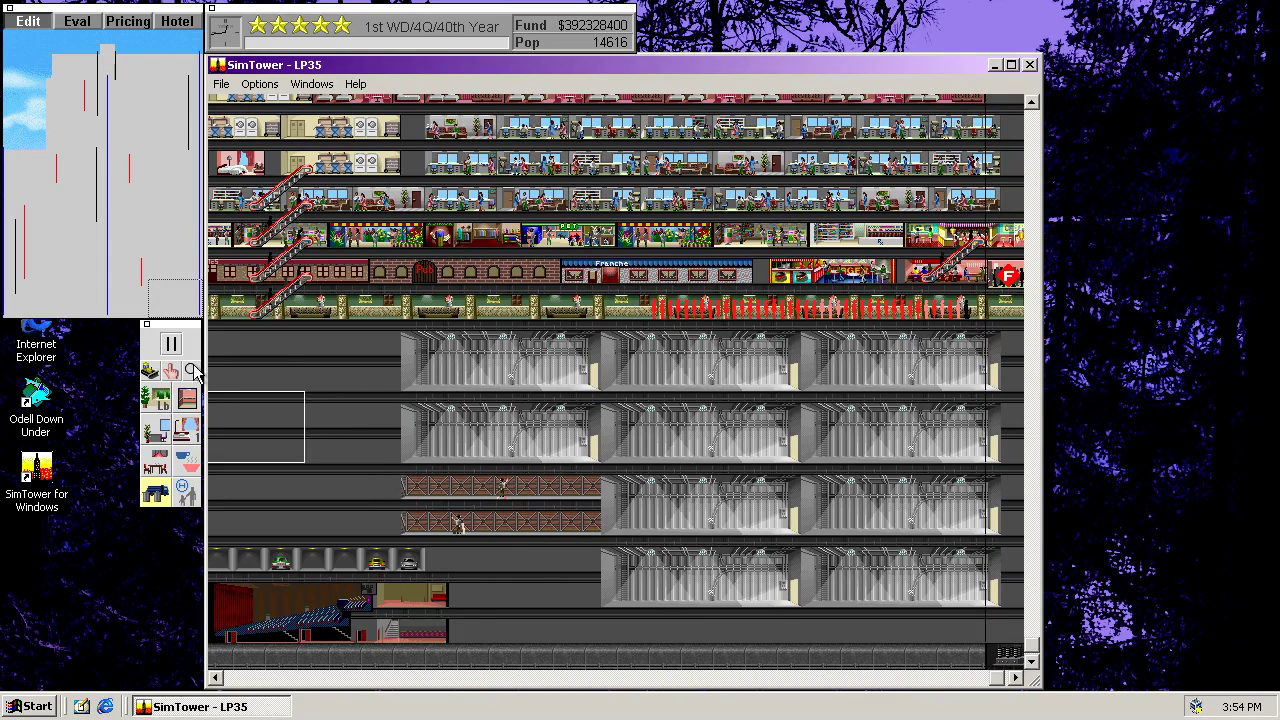
# Step: Bulldoze the remaining parking item and theater, then build a recycling center there
pyautogui.click(149, 370)
pyautogui.click(414, 552)
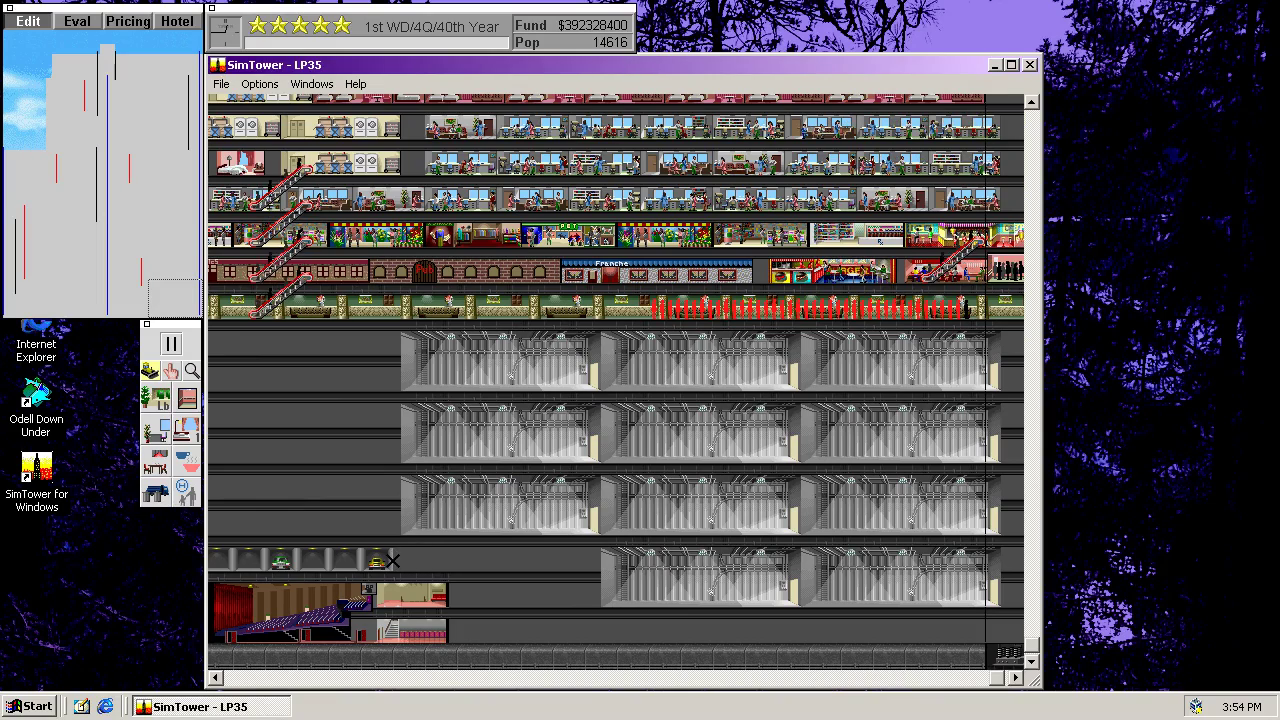
pyautogui.click(330, 610)
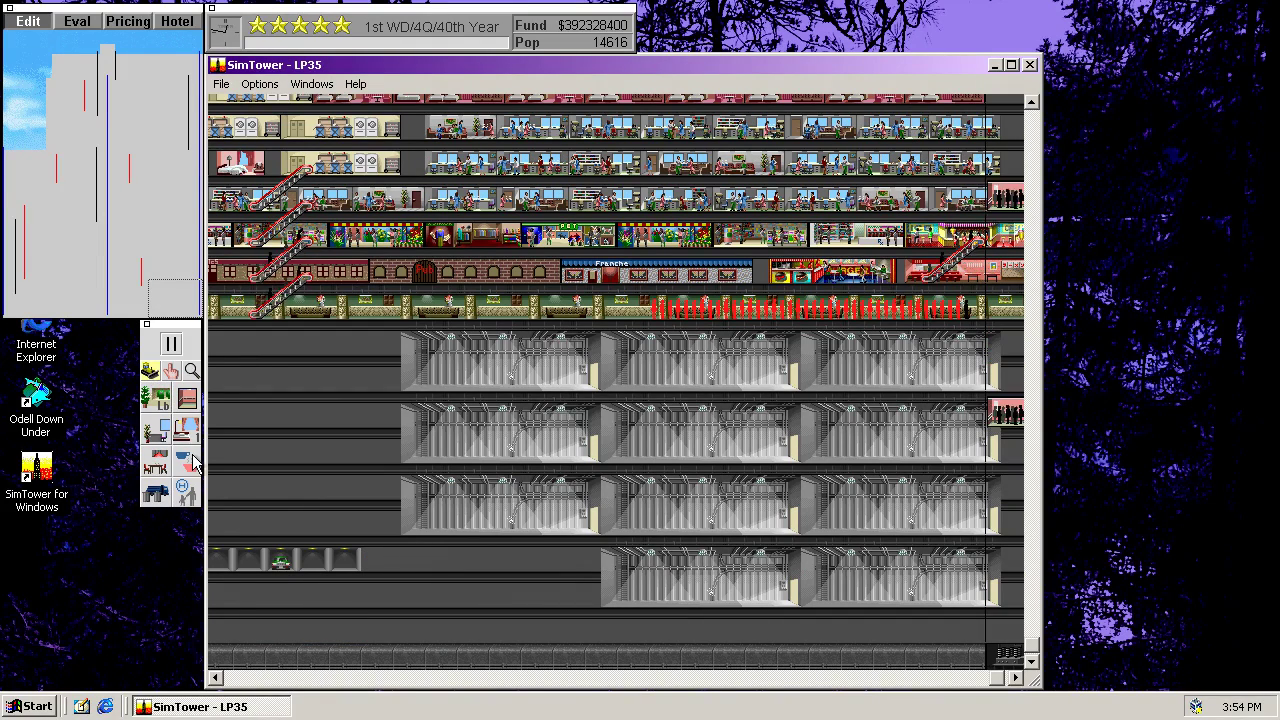
pyautogui.click(155, 492)
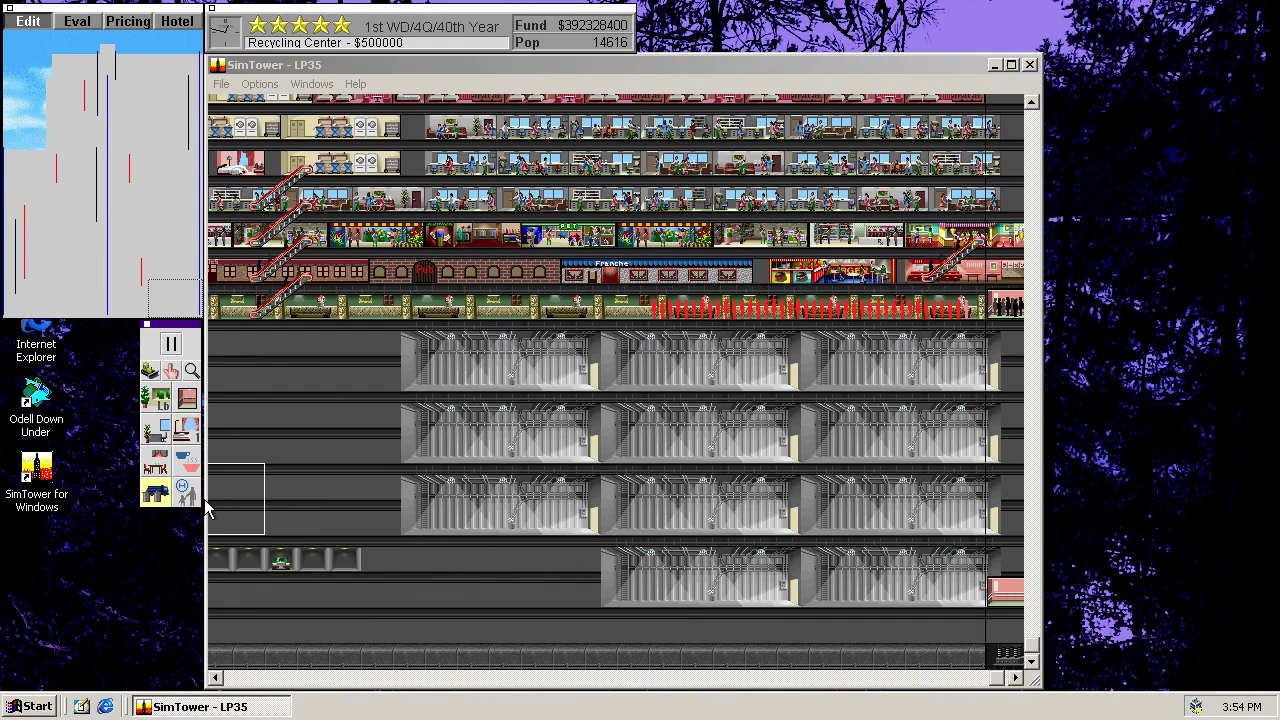
pyautogui.click(490, 560)
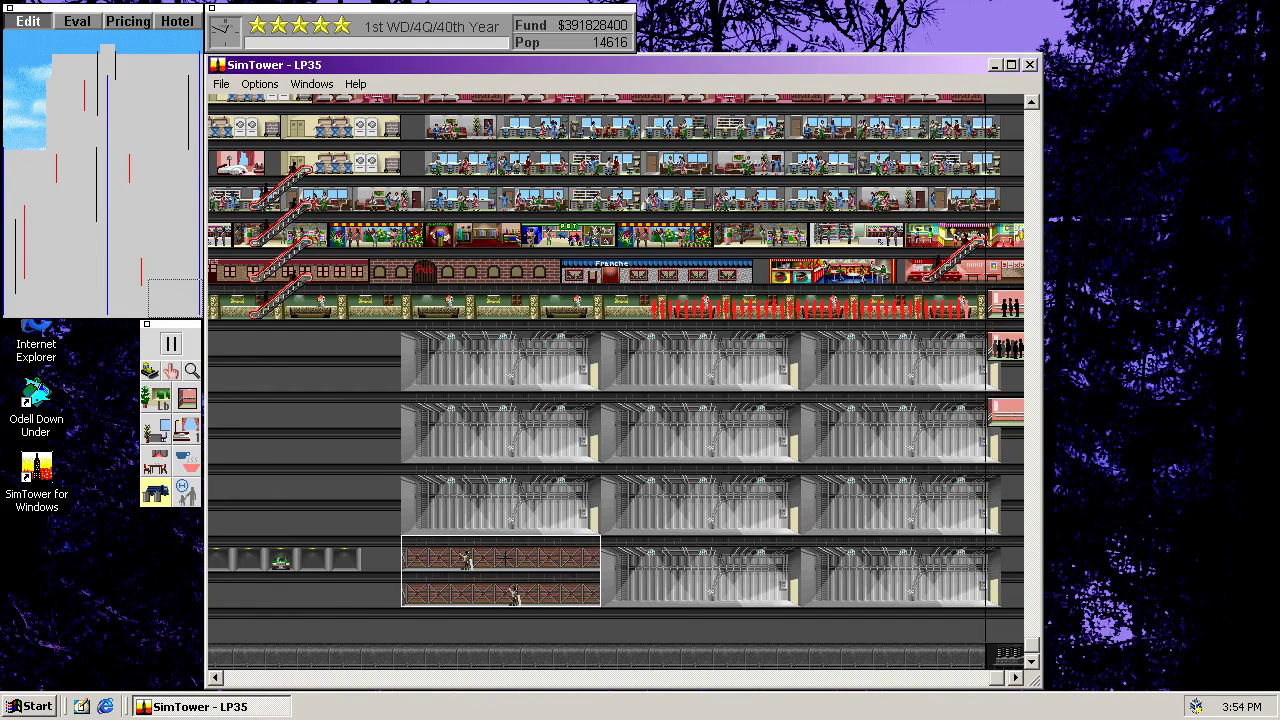
# Step: Build another recycling center on the lowest basement floor further left
pyautogui.click(150, 302)
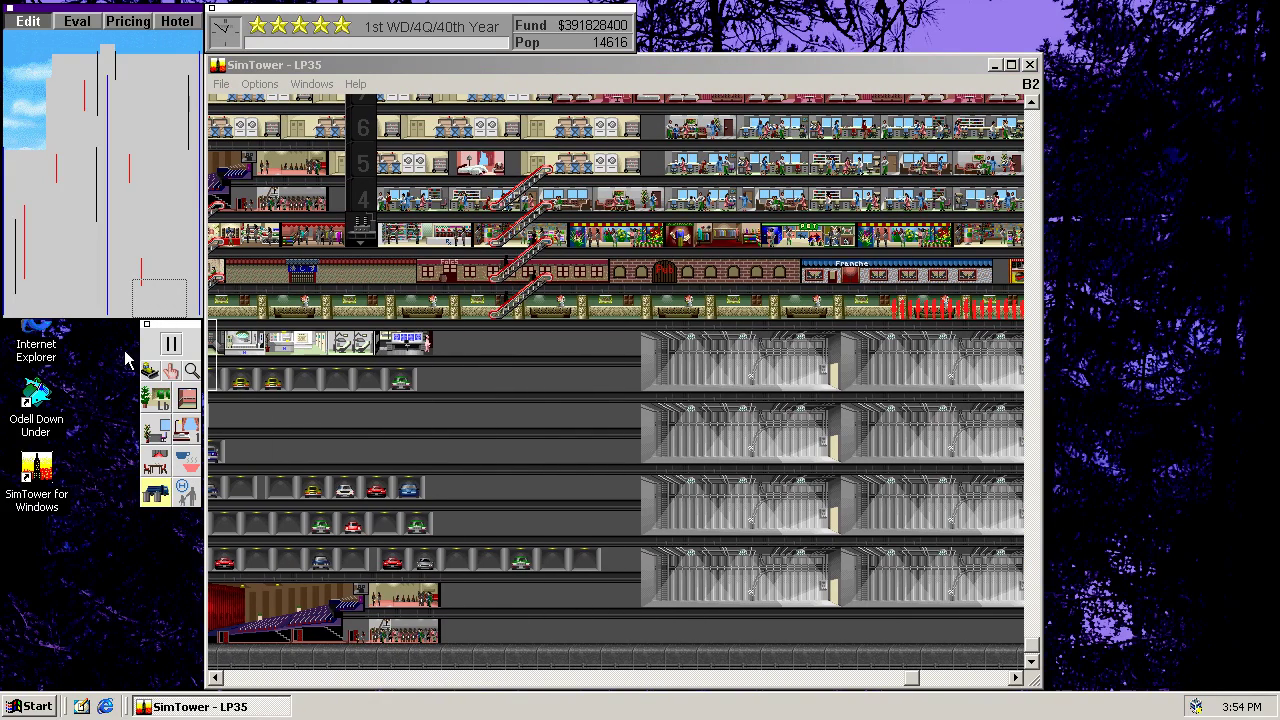
pyautogui.click(148, 372)
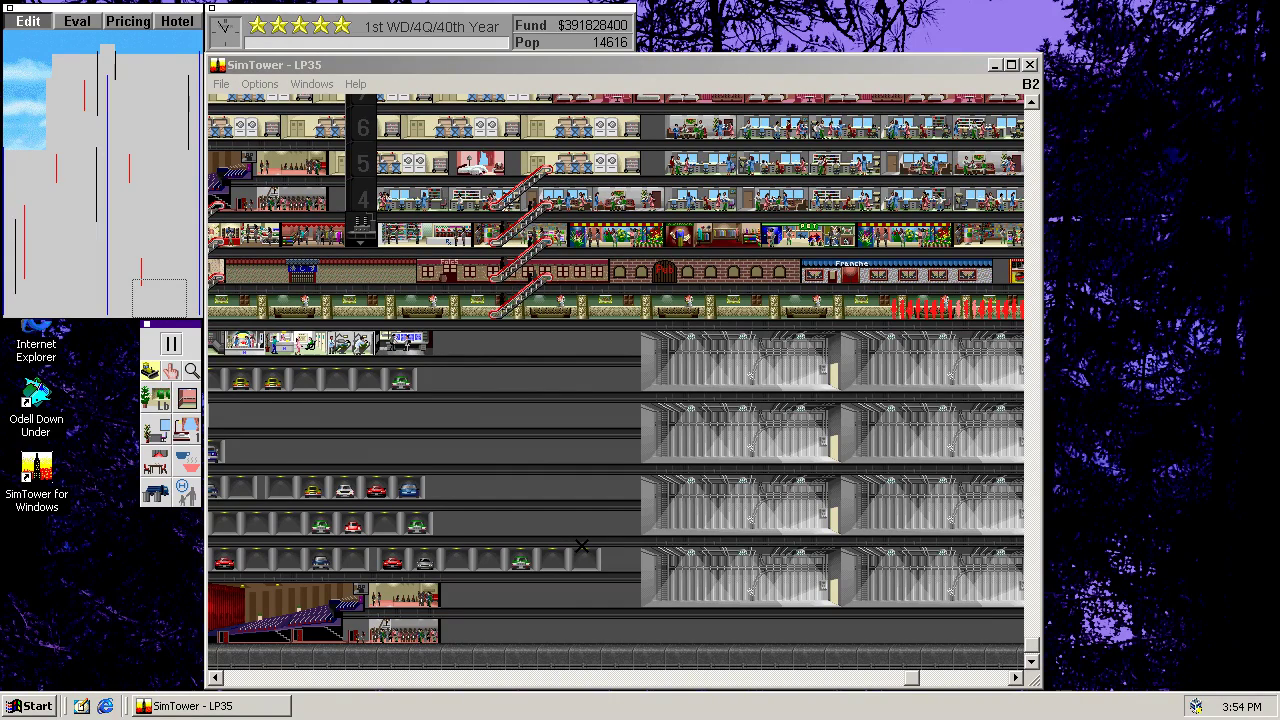
pyautogui.click(155, 492)
pyautogui.click(541, 578)
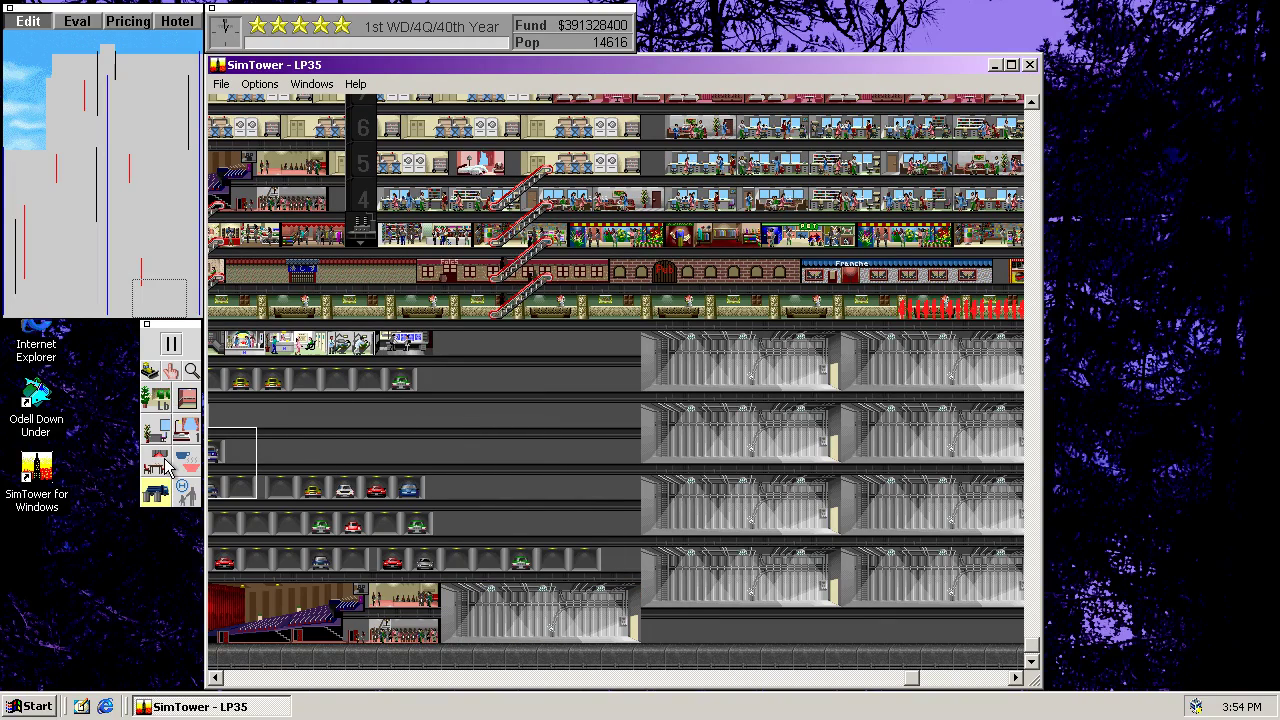
# Step: Place seven parking spaces across two basement rows beside the recycling centers
pyautogui.moveTo(163, 487); pyautogui.dragTo(158, 470)
pyautogui.click(616, 556)
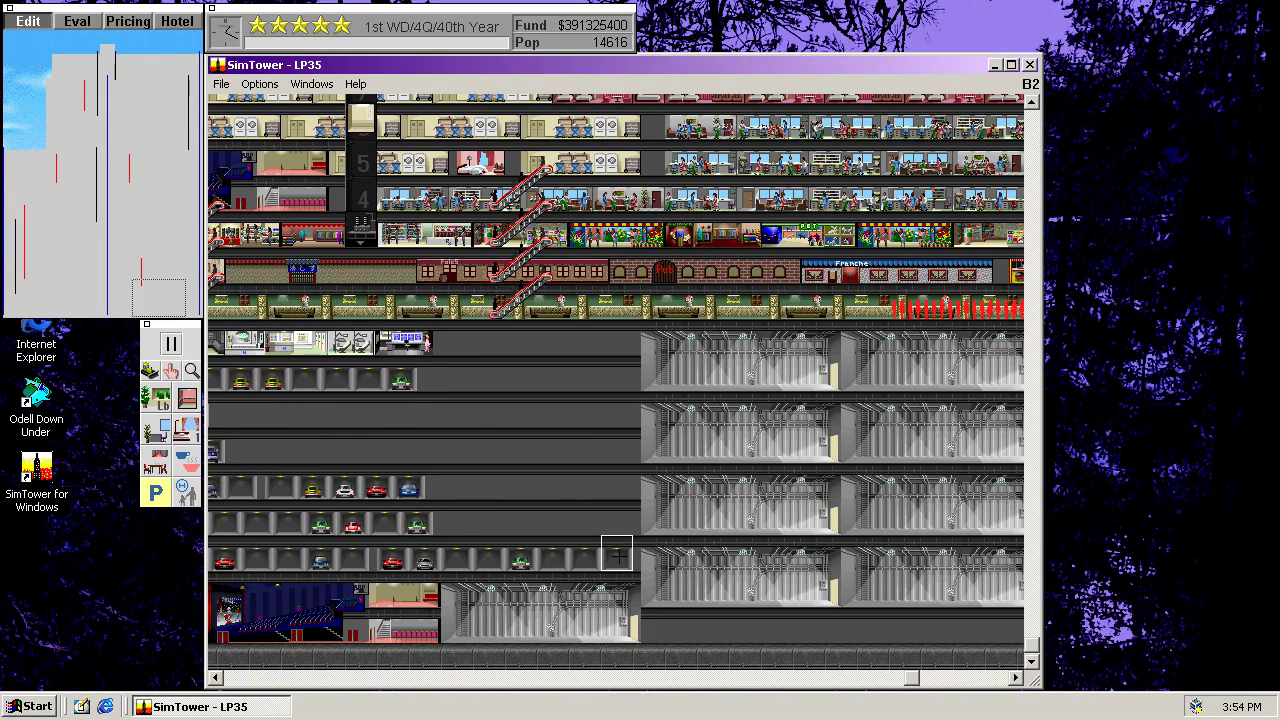
pyautogui.click(490, 519)
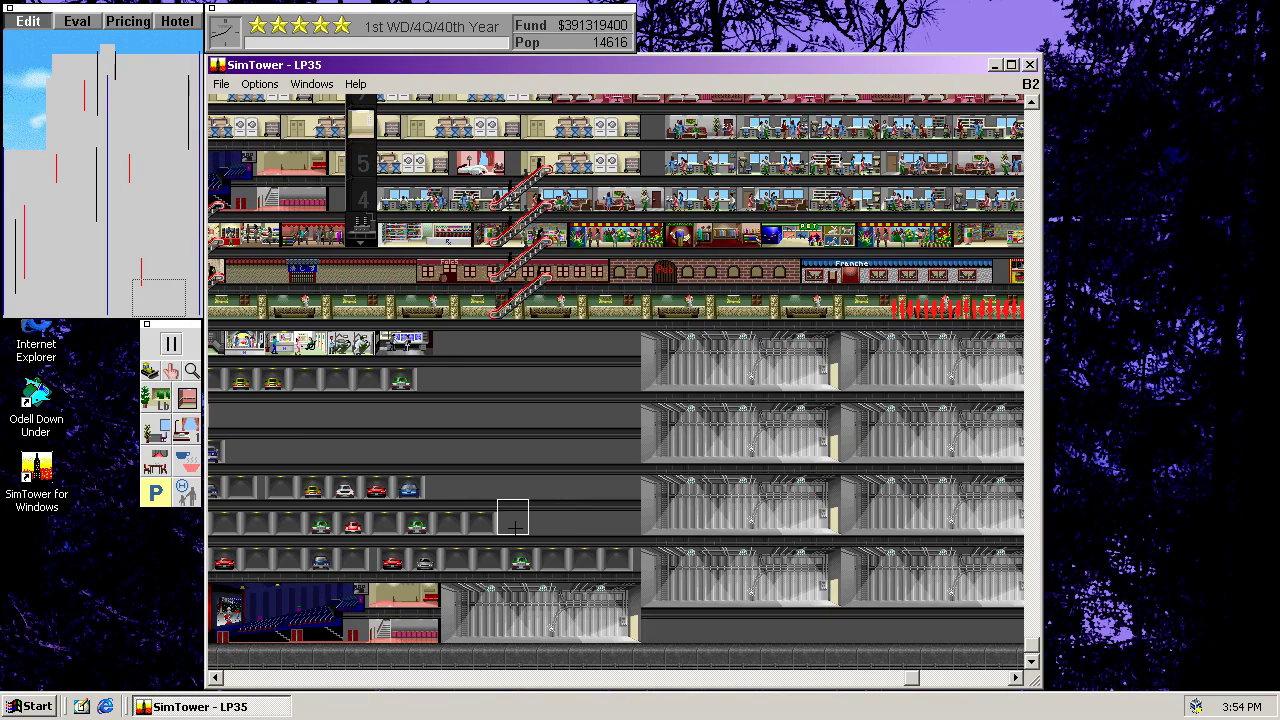
pyautogui.click(545, 518)
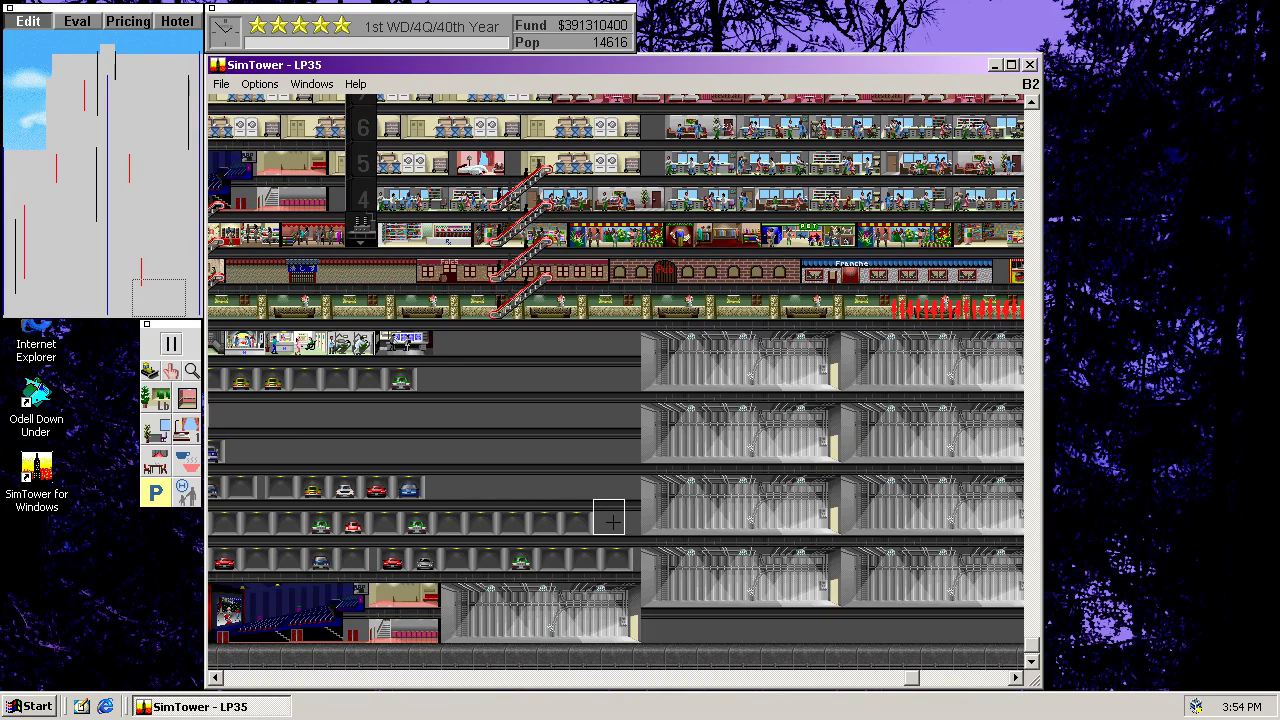
pyautogui.click(610, 519)
pyautogui.click(441, 487)
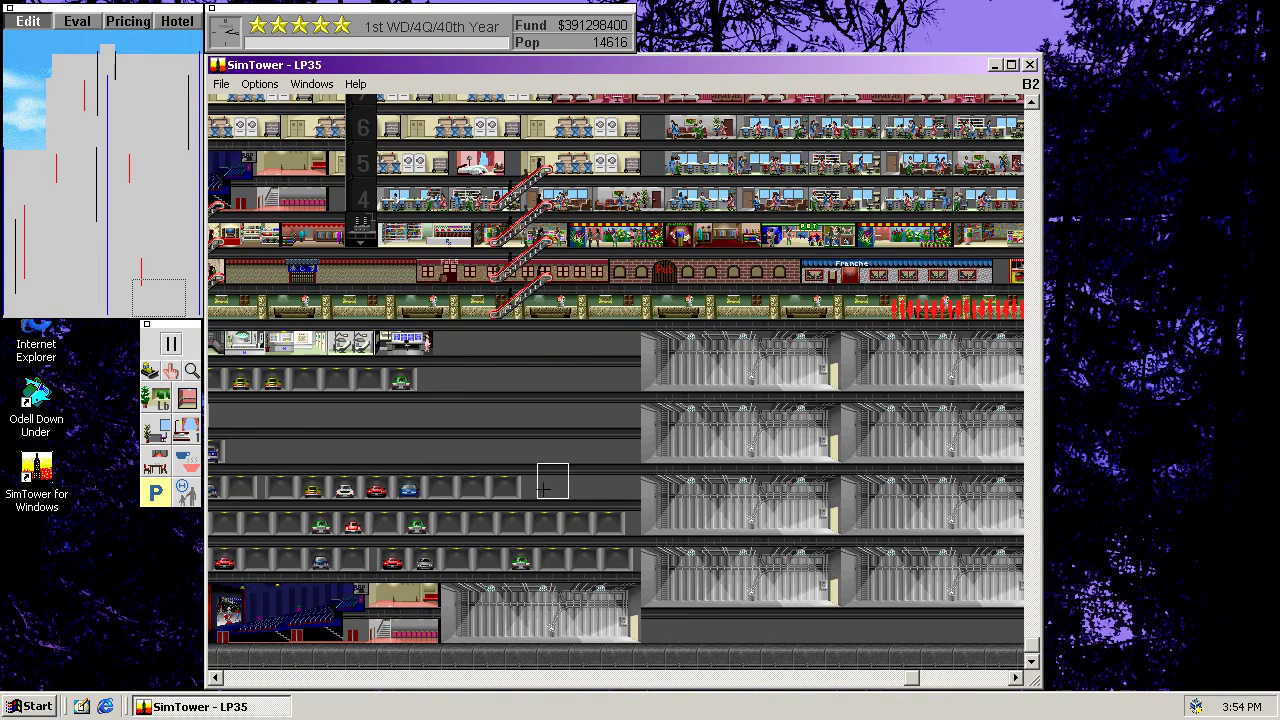
pyautogui.click(601, 487)
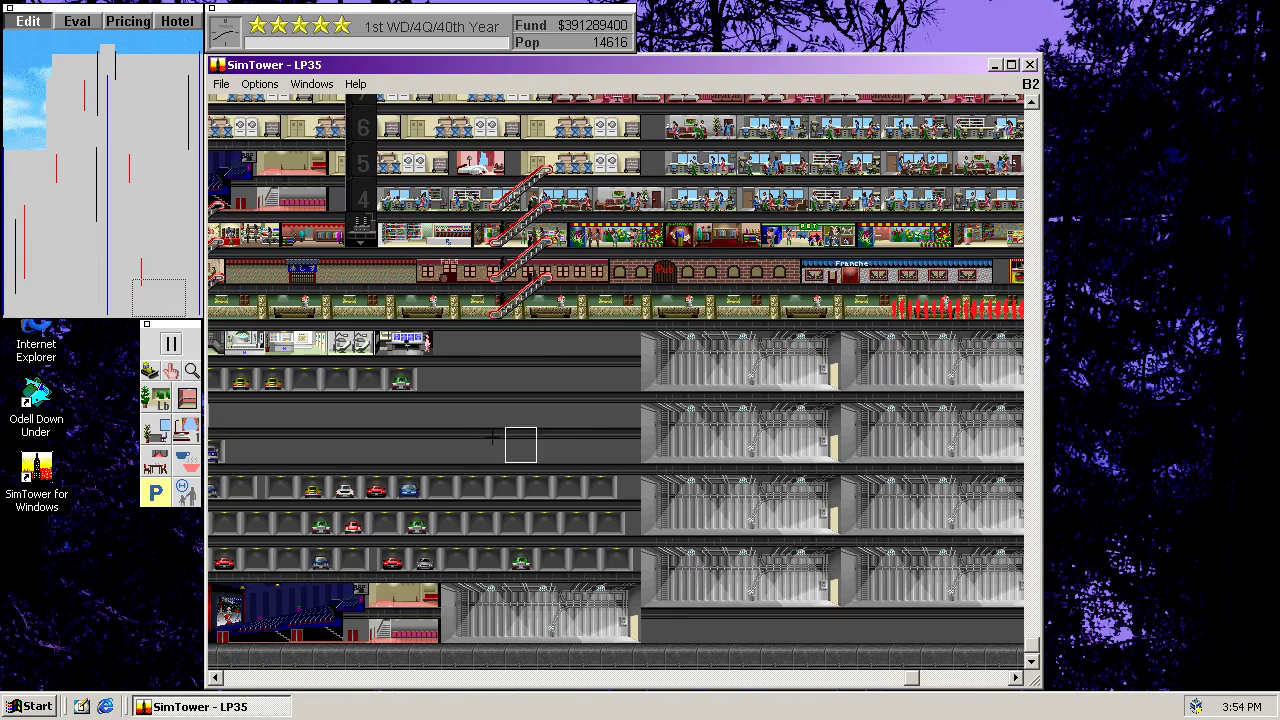
# Step: Lay four parking spaces along the right part of the empty basement floor
pyautogui.click(216, 678)
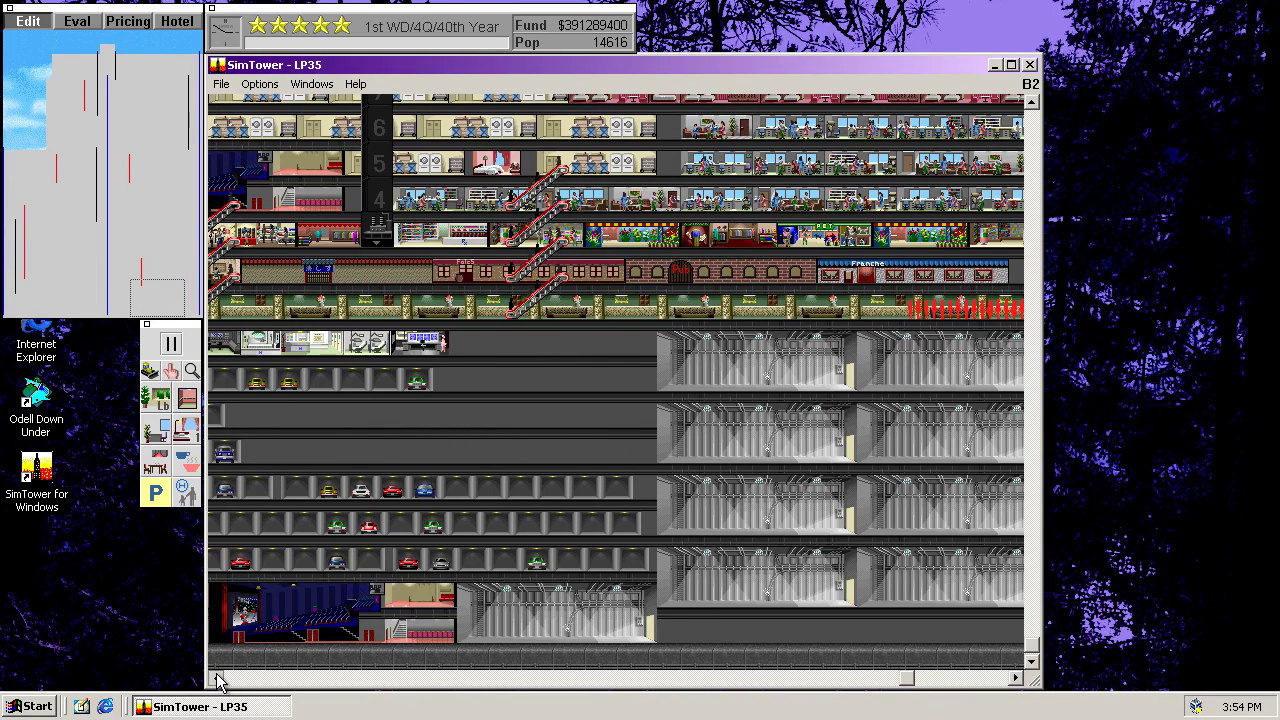
pyautogui.click(218, 679)
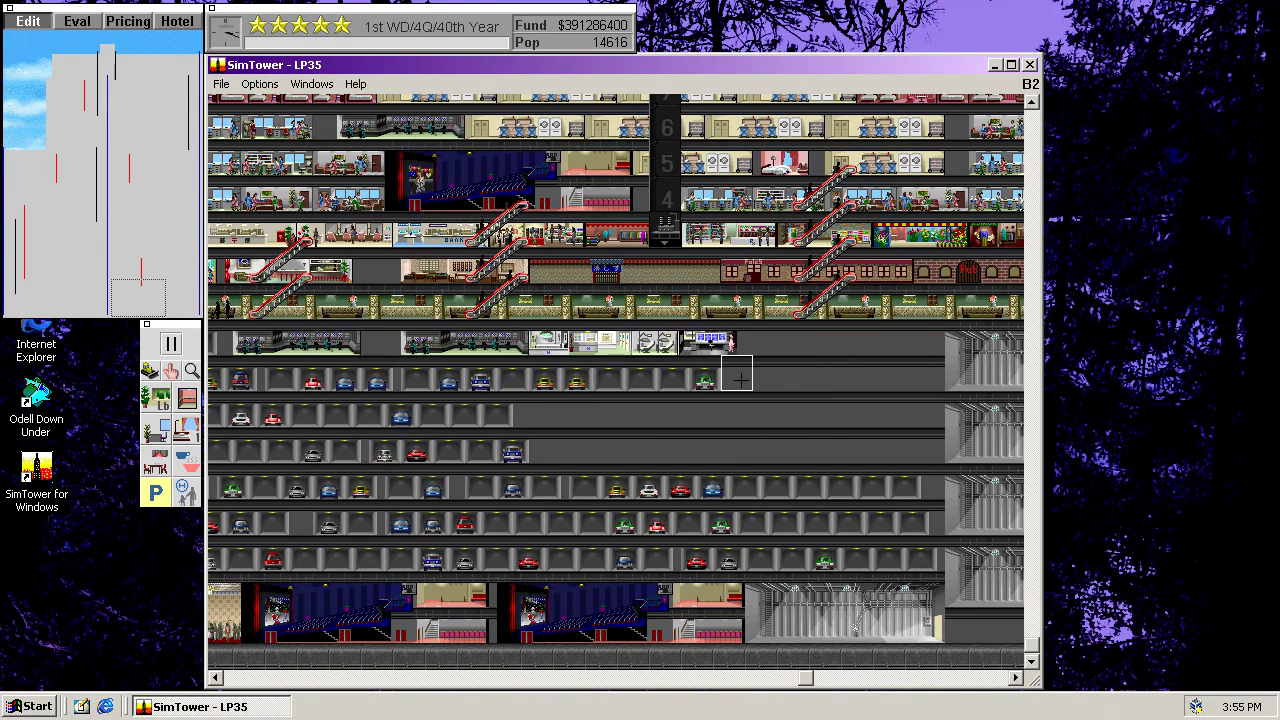
pyautogui.click(736, 380)
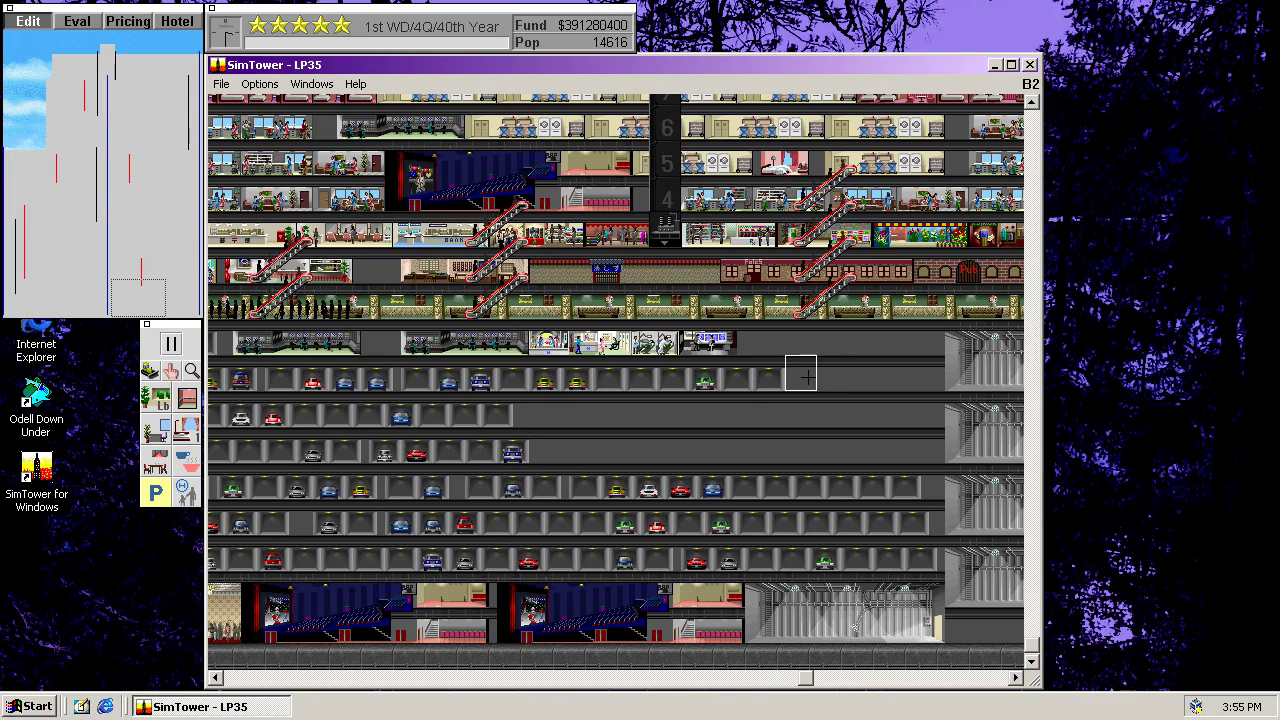
pyautogui.click(808, 377)
pyautogui.click(865, 376)
pyautogui.click(897, 376)
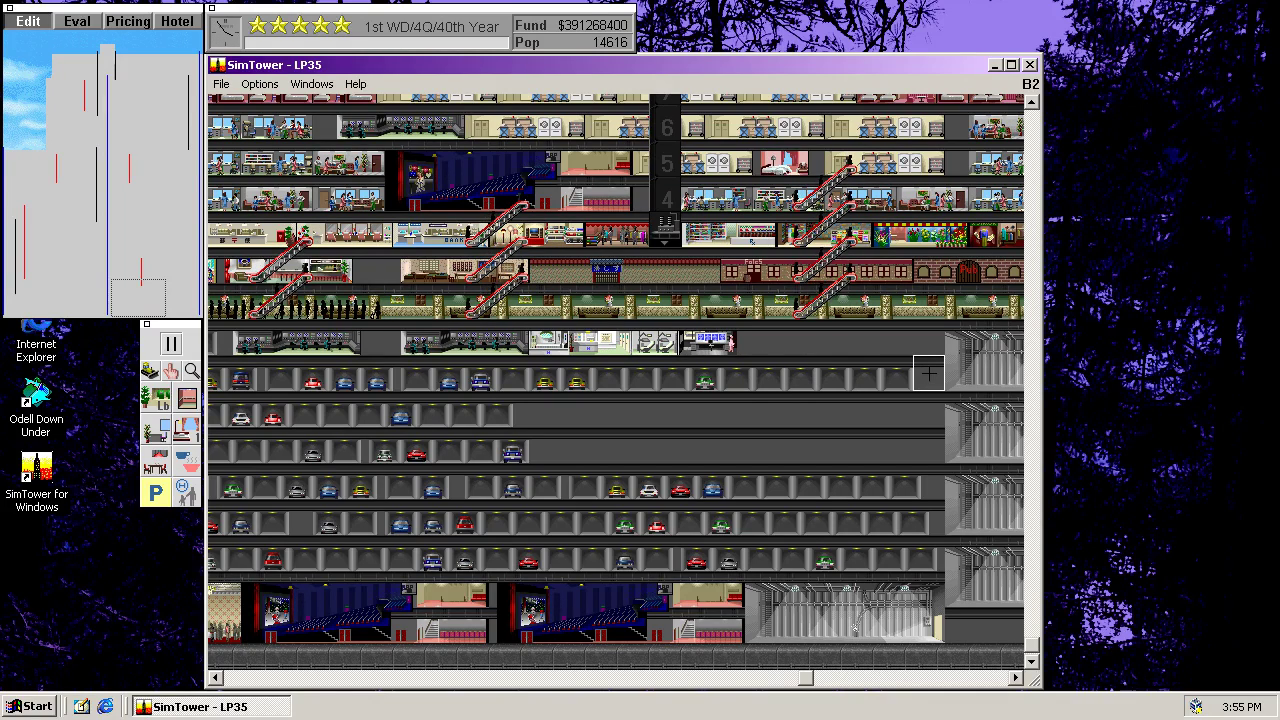
# Step: Extend a second stretch of parking spaces leftward to close the gap in the row
pyautogui.click(928, 400)
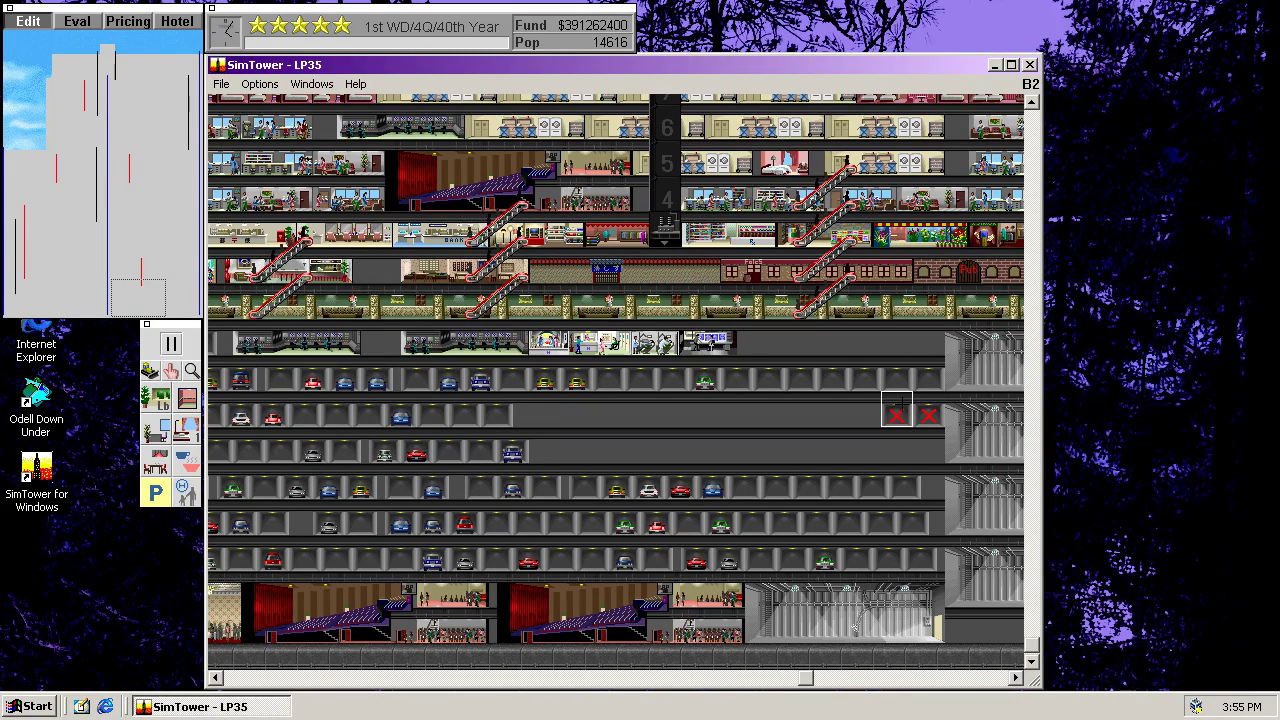
pyautogui.click(833, 408)
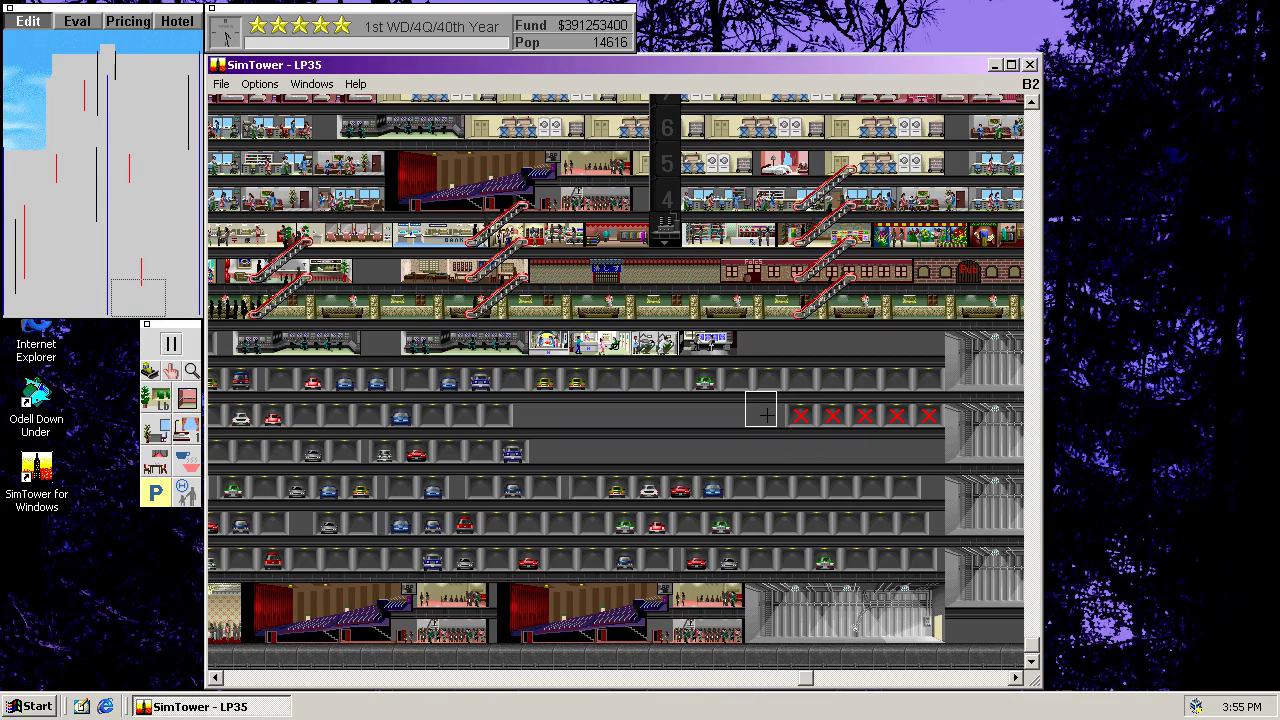
pyautogui.click(769, 414)
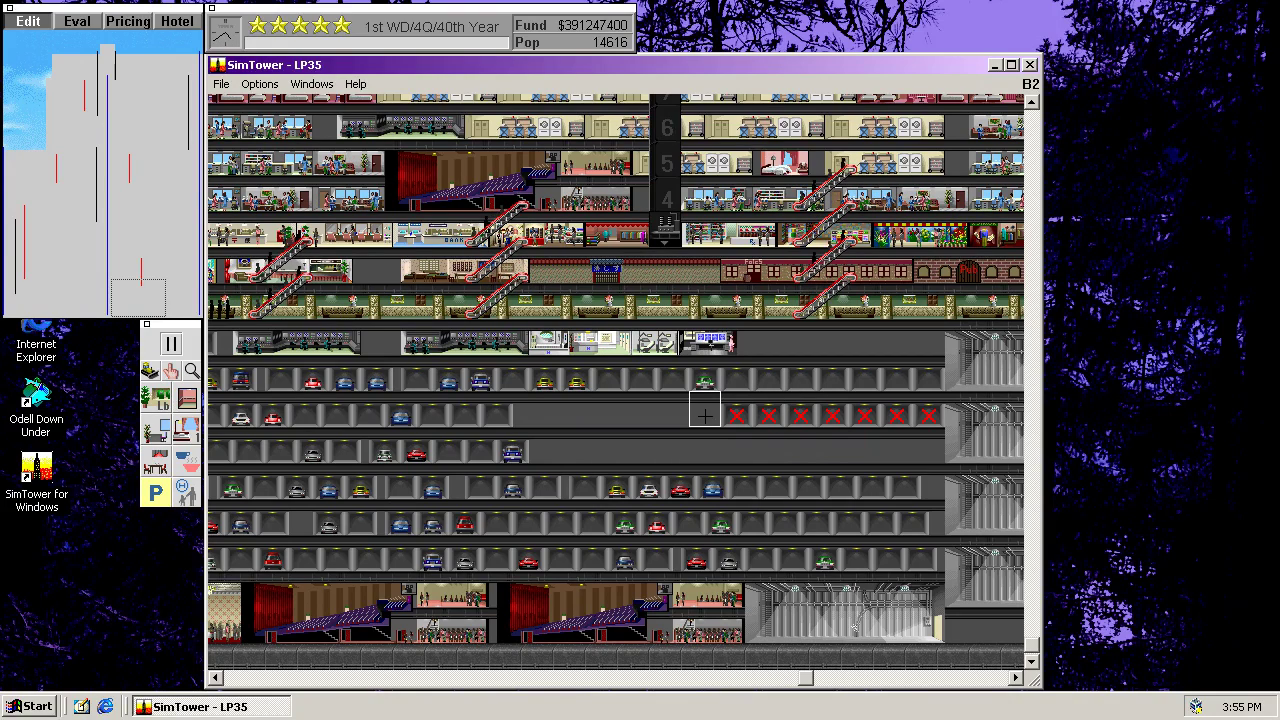
pyautogui.click(704, 414)
pyautogui.click(673, 414)
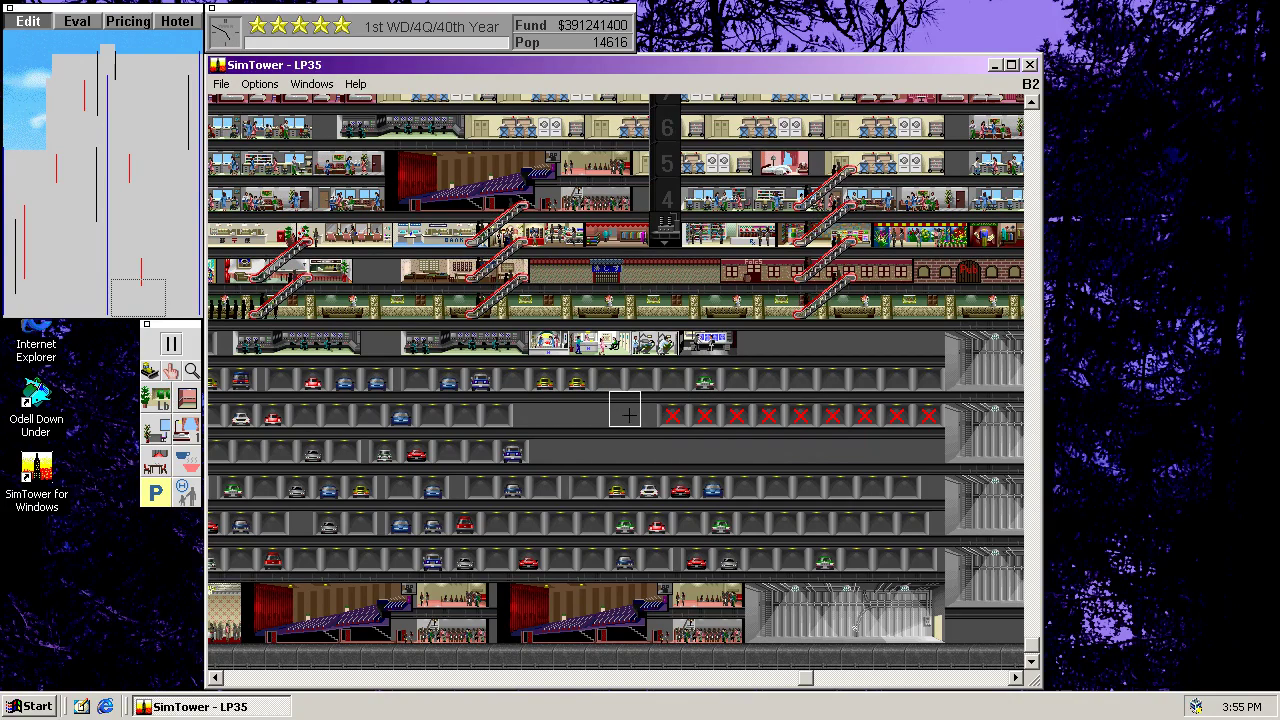
pyautogui.click(641, 414)
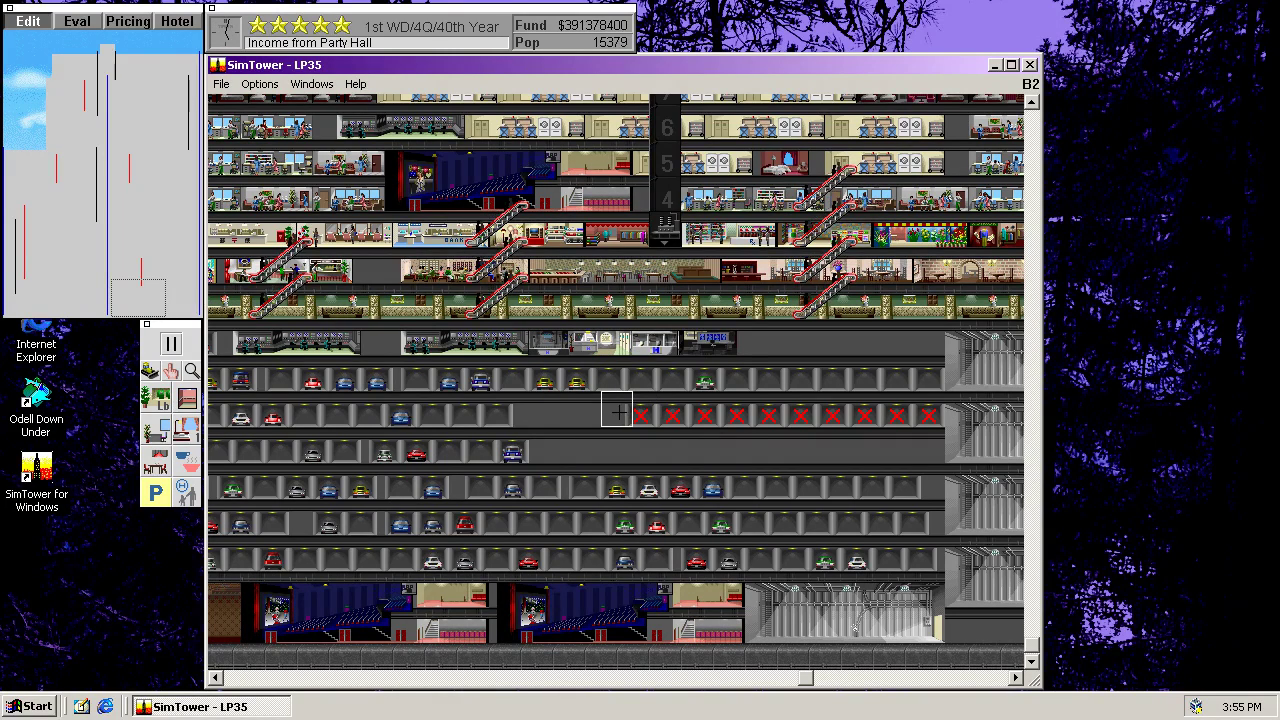
pyautogui.click(609, 414)
pyautogui.click(577, 414)
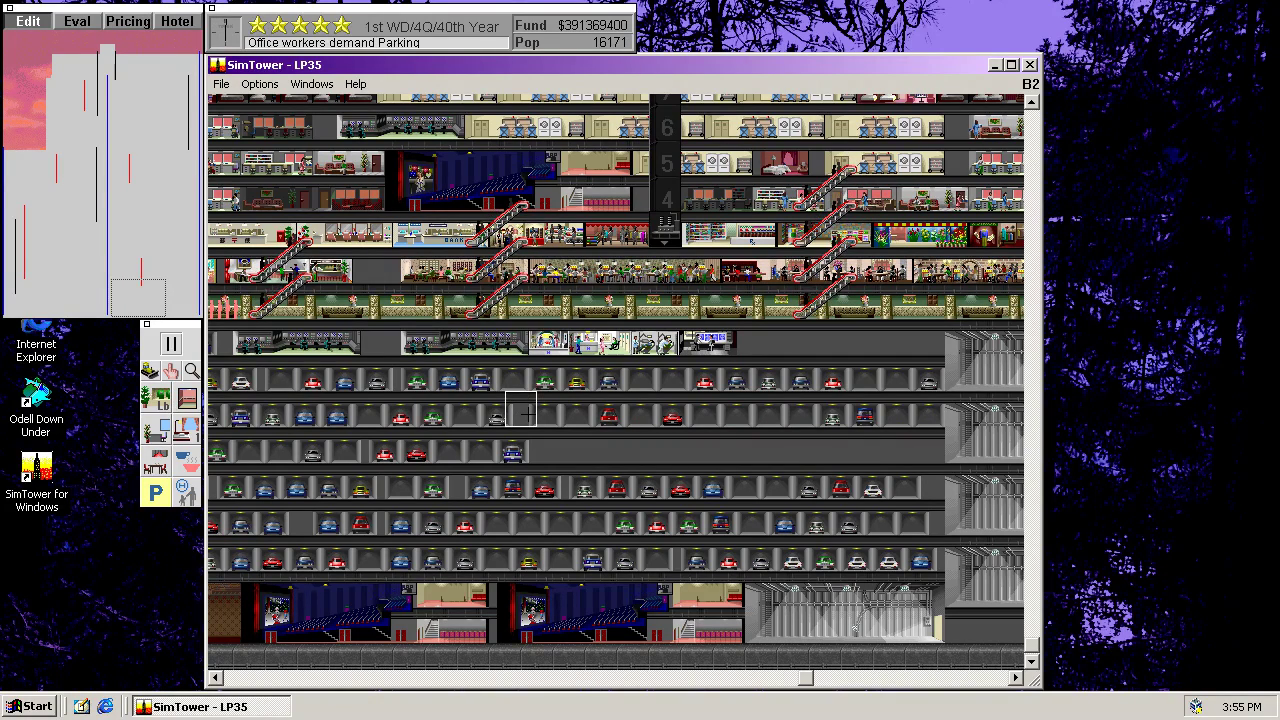
# Step: Fill the gaps on the lower basement floors with parking spaces
pyautogui.click(520, 410)
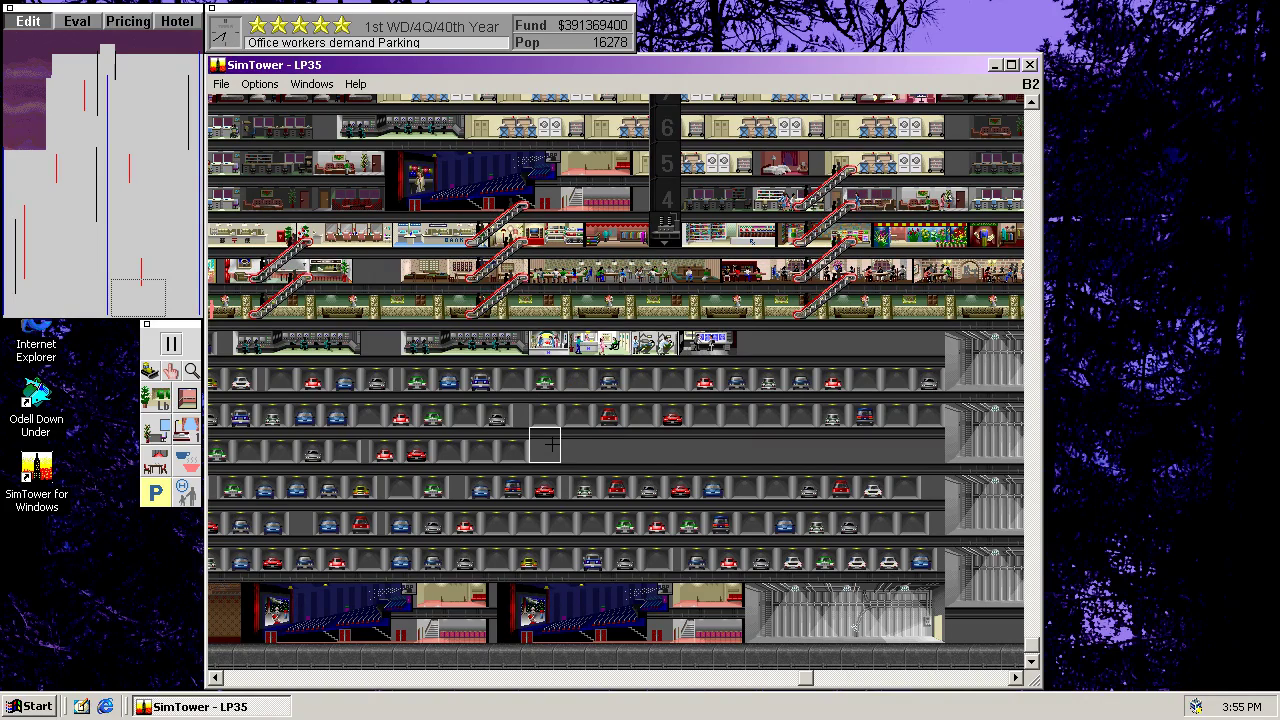
pyautogui.click(551, 444)
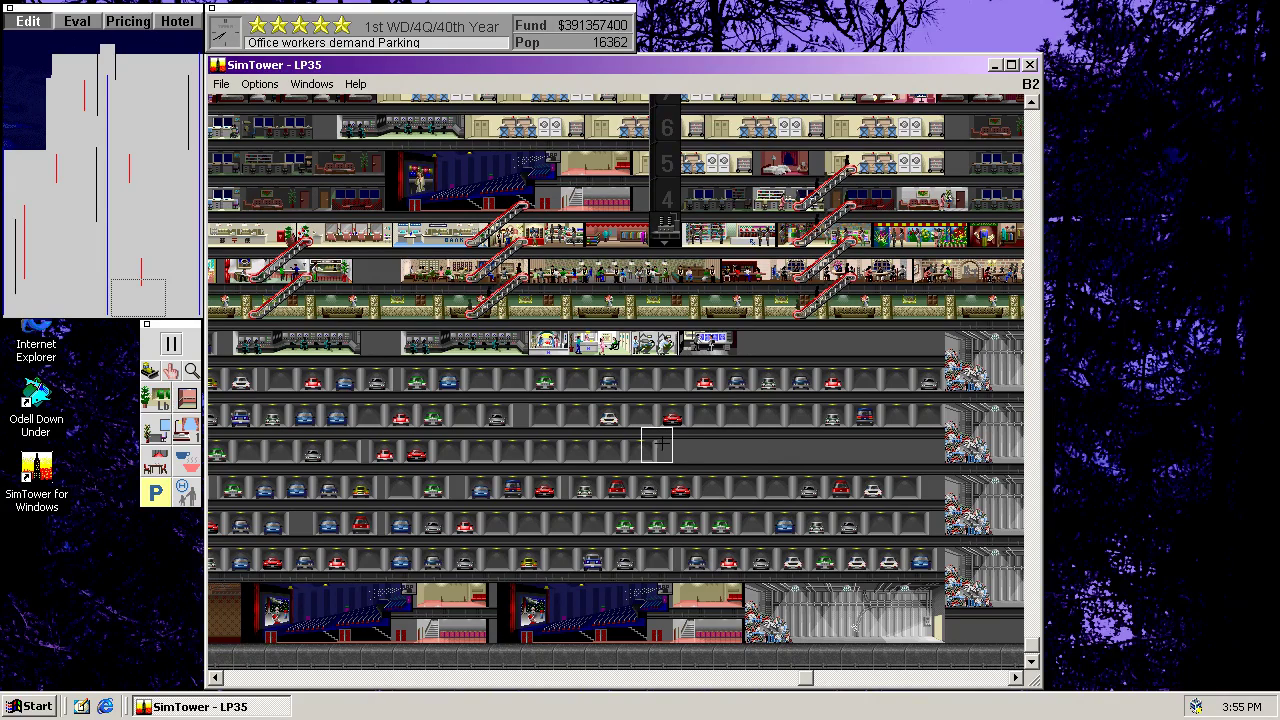
pyautogui.click(705, 446)
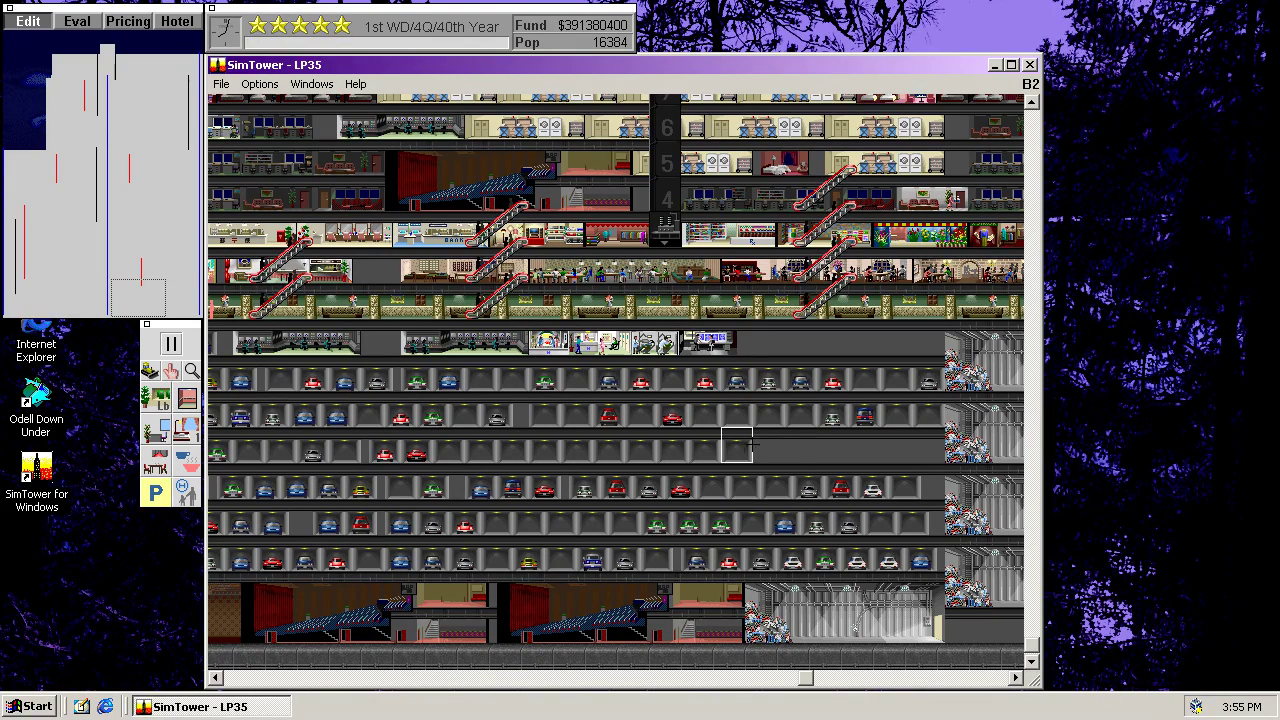
pyautogui.click(729, 446)
pyautogui.click(807, 444)
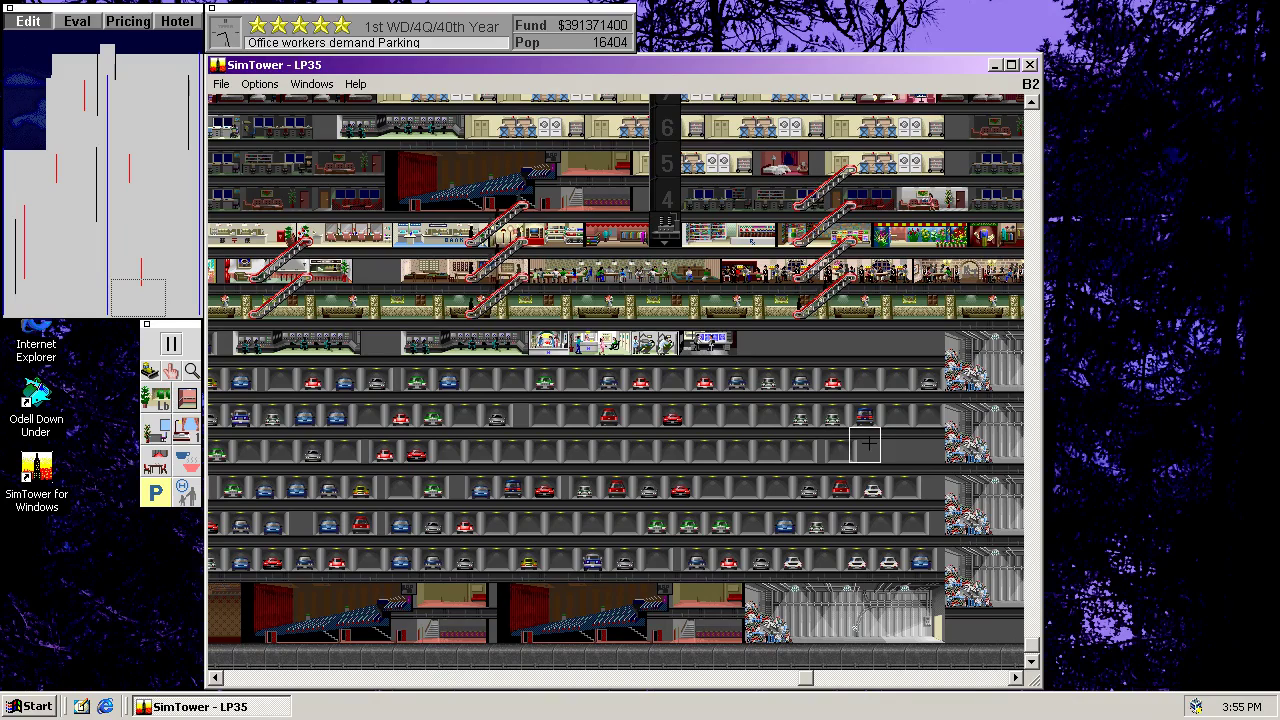
# Step: Bulldoze the parking tile at the row's end and place a new parking space there
pyautogui.click(150, 372)
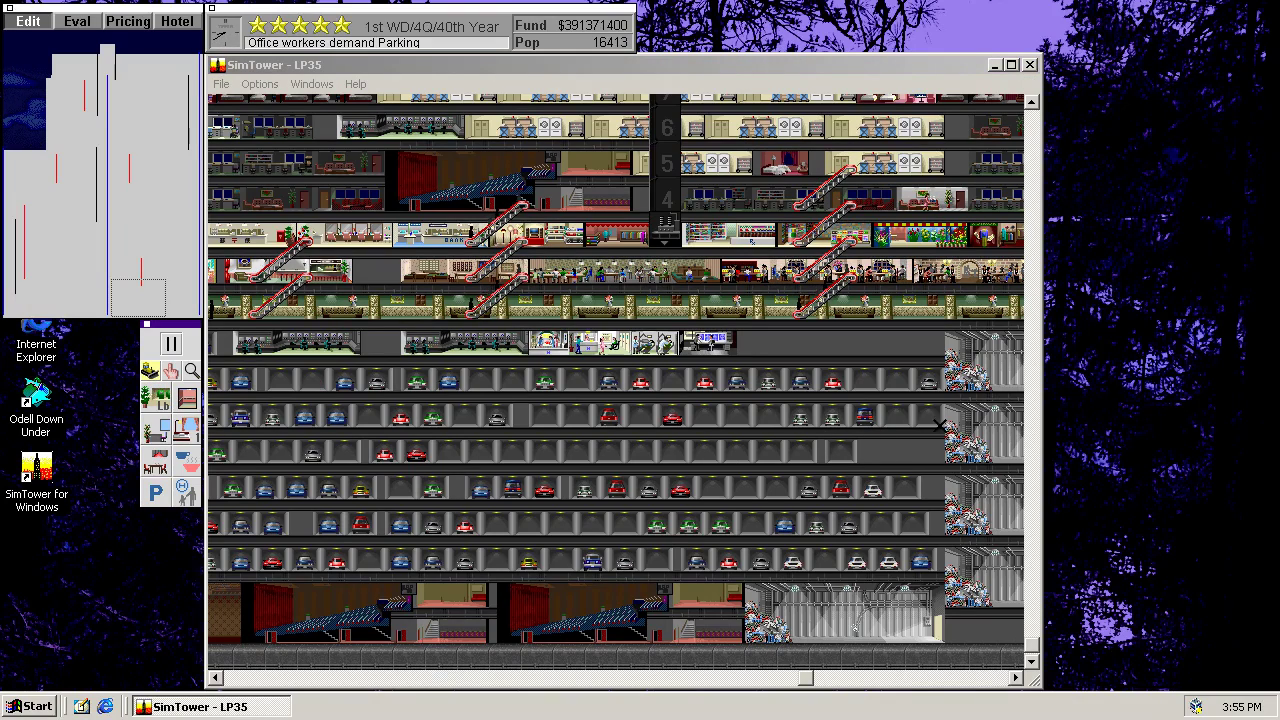
pyautogui.click(842, 453)
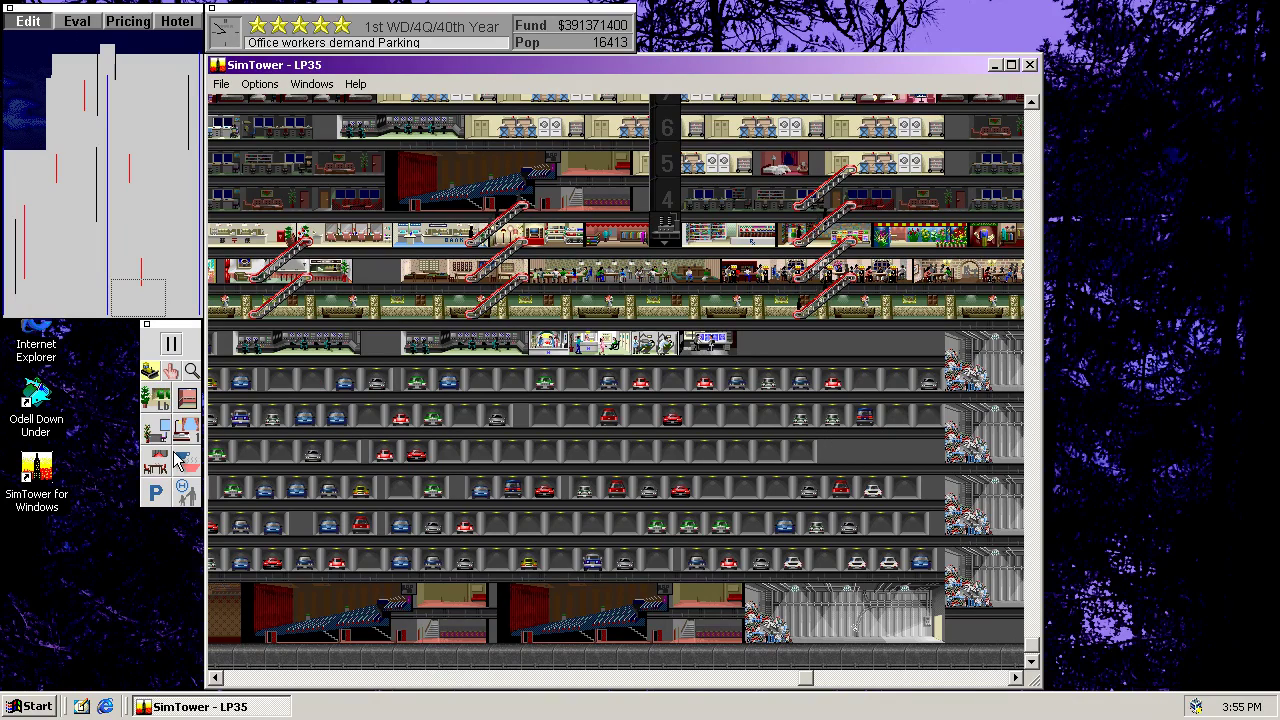
pyautogui.click(165, 497)
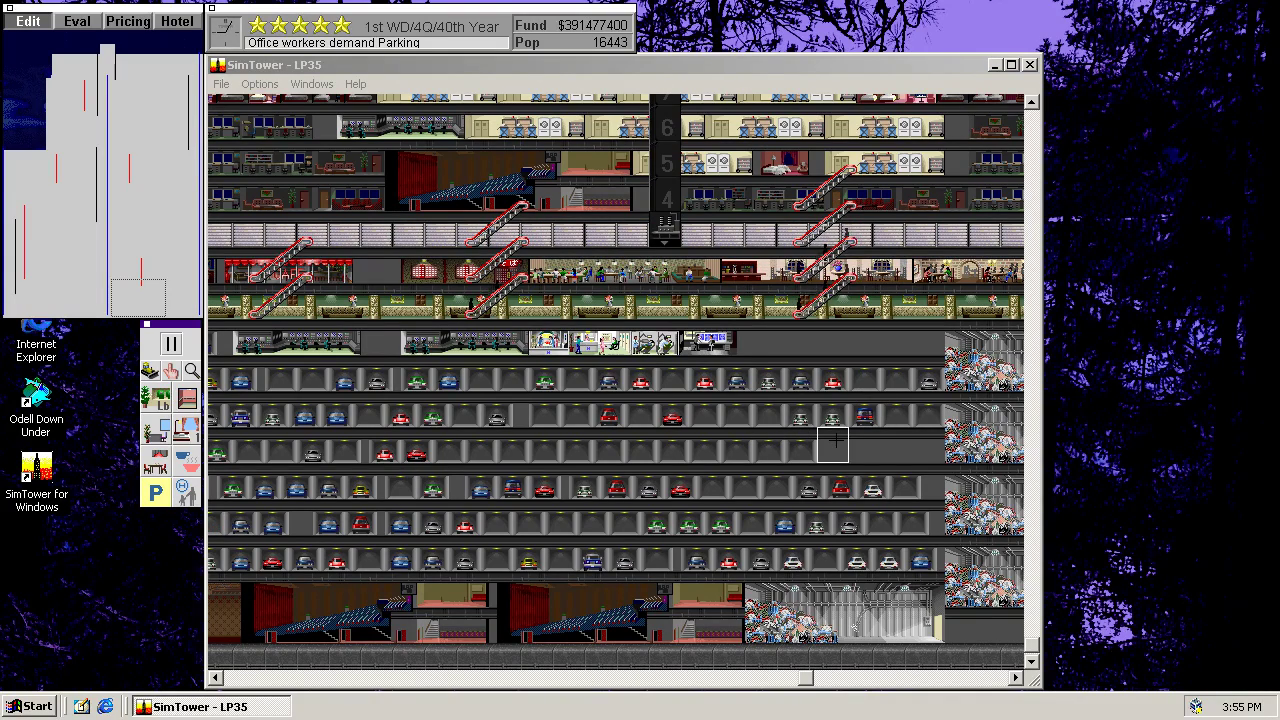
pyautogui.click(839, 446)
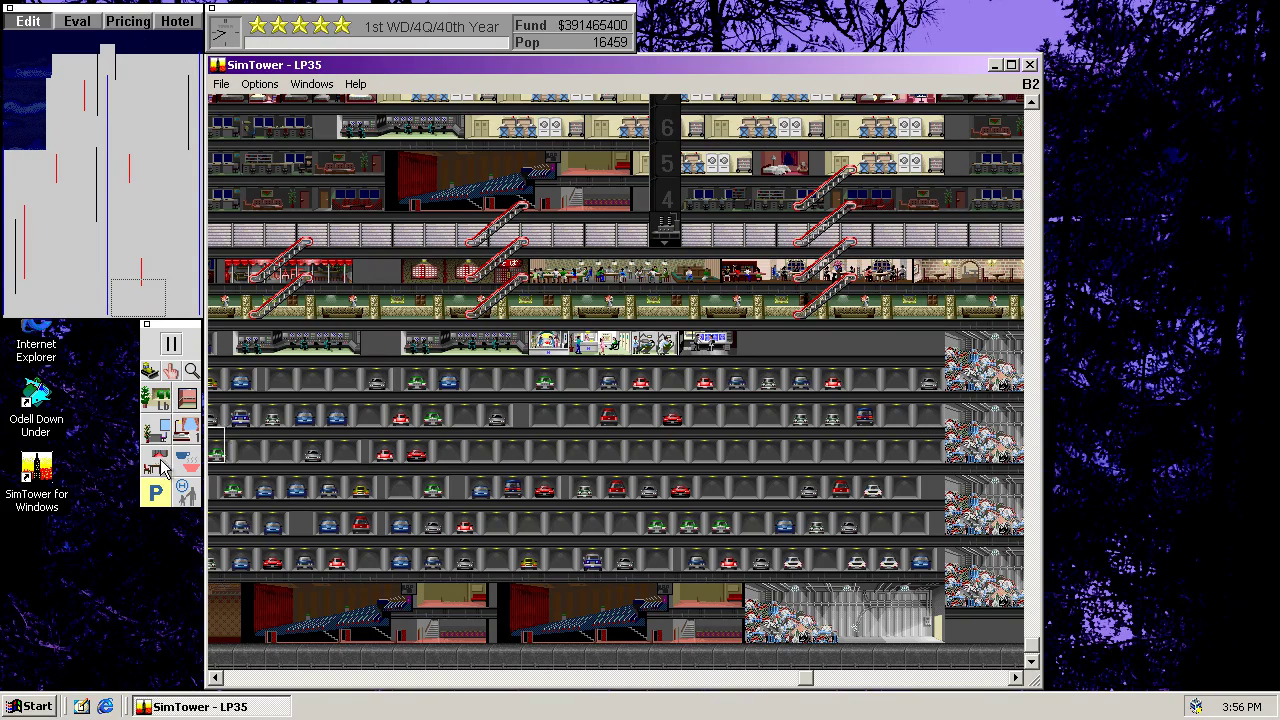
pyautogui.moveTo(134, 310); pyautogui.dragTo(179, 313)
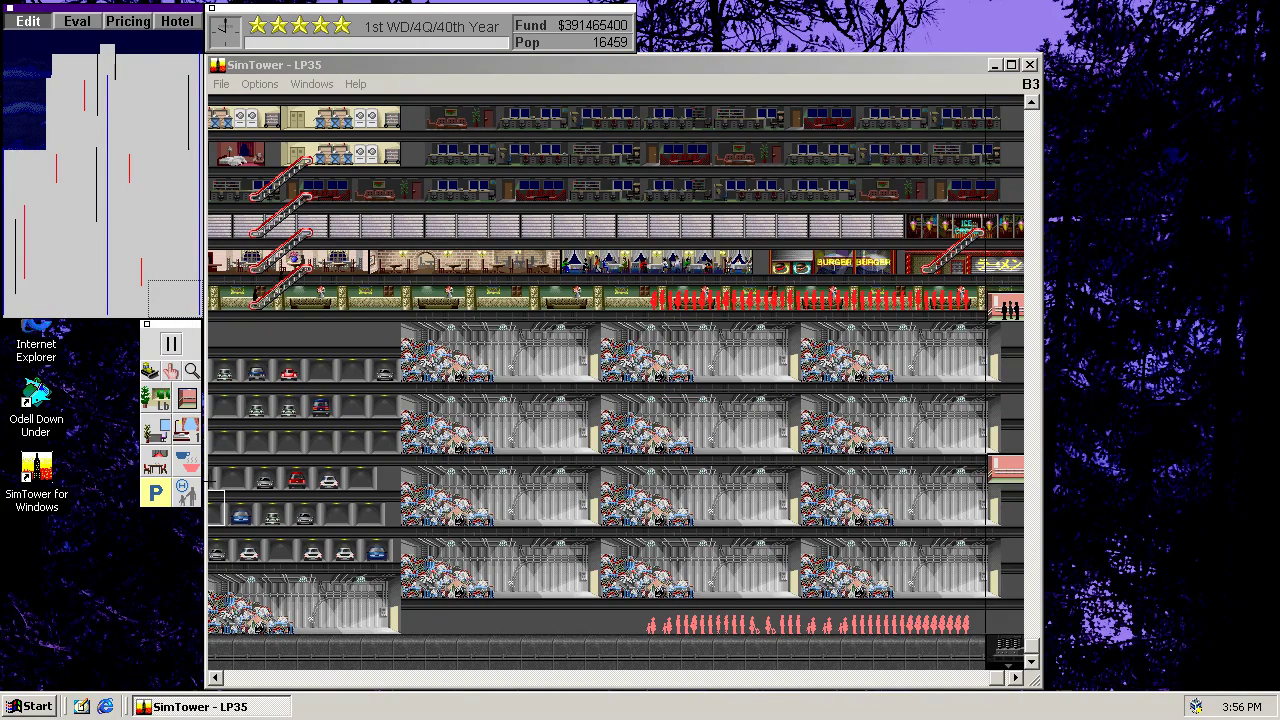
pyautogui.click(192, 371)
pyautogui.click(1005, 645)
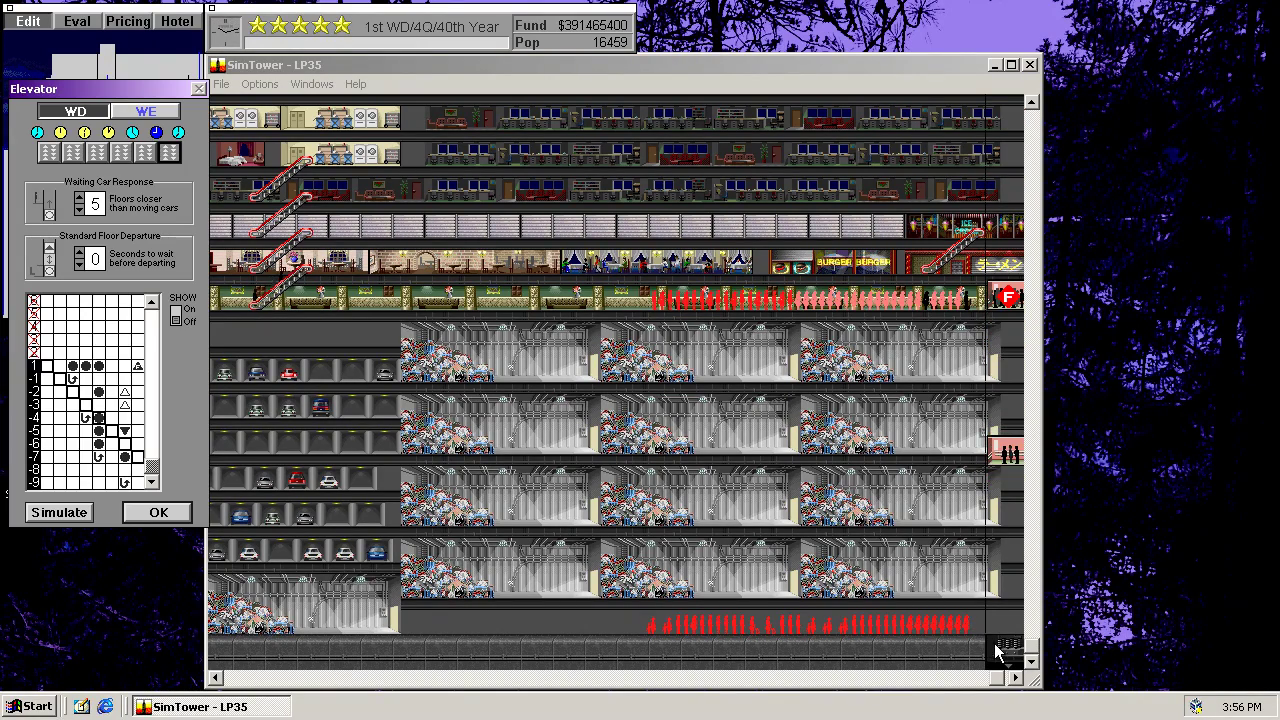
pyautogui.click(176, 315)
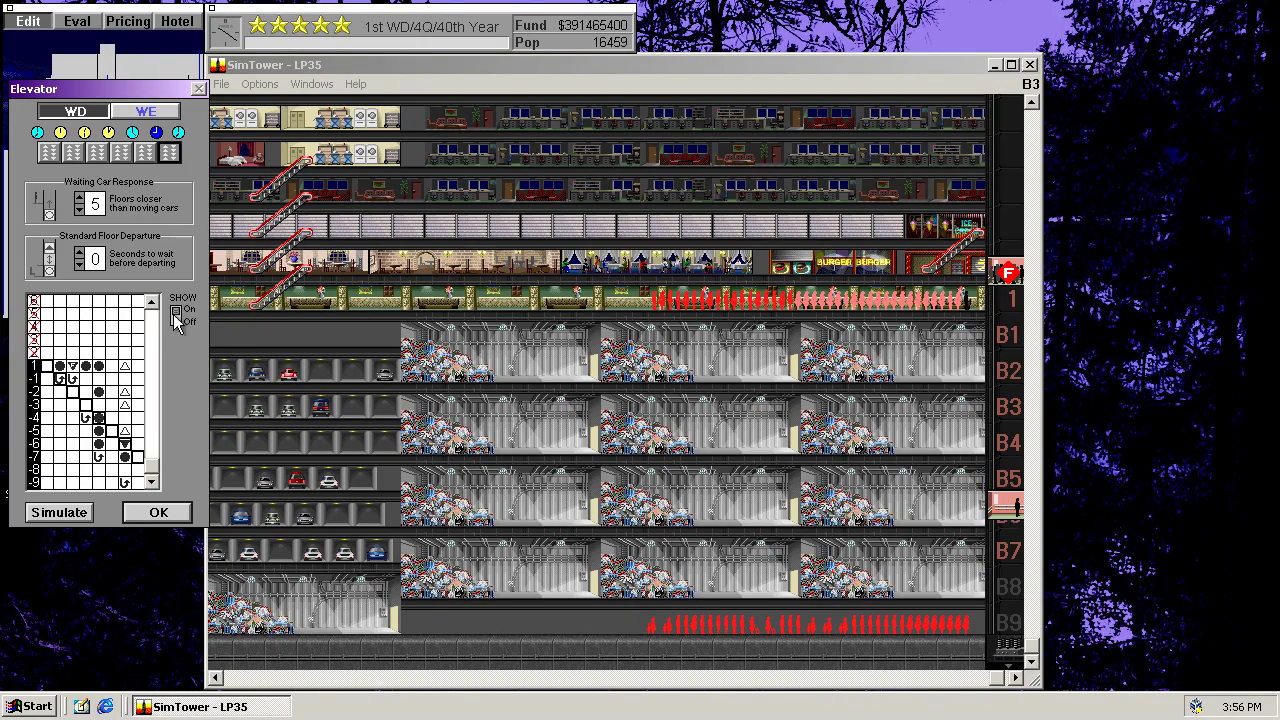
pyautogui.click(140, 512)
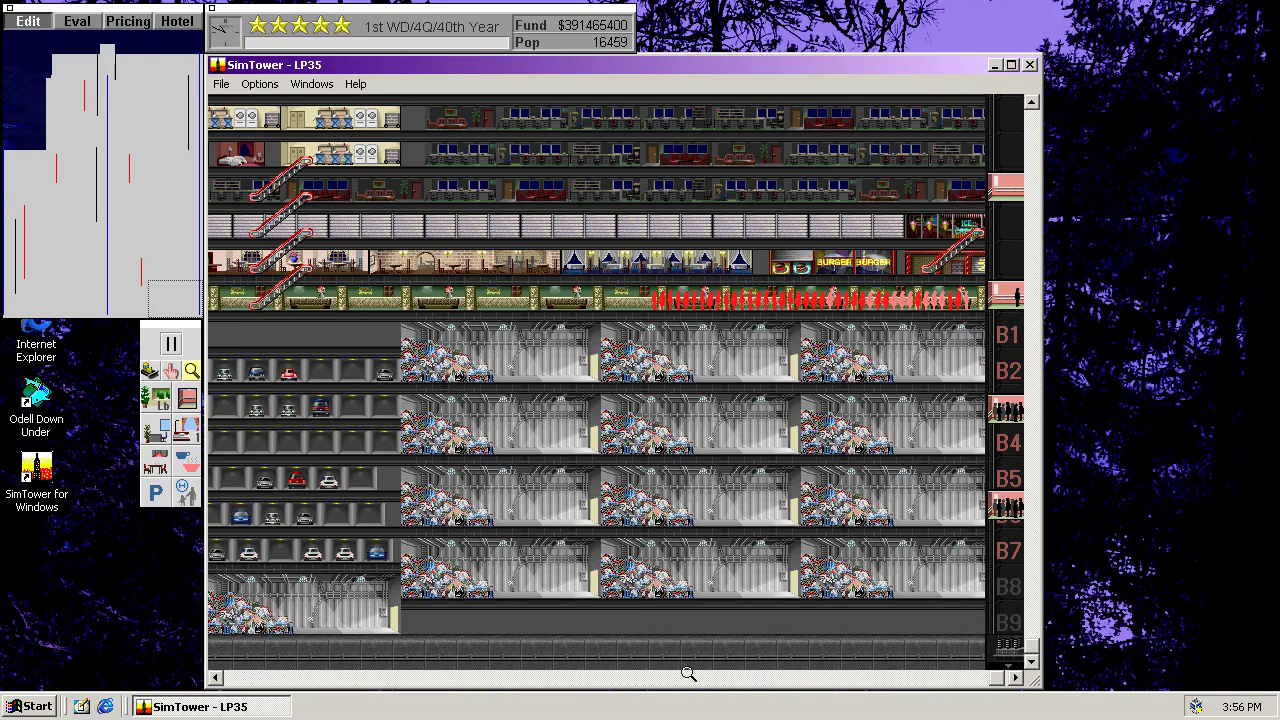
pyautogui.click(1005, 645)
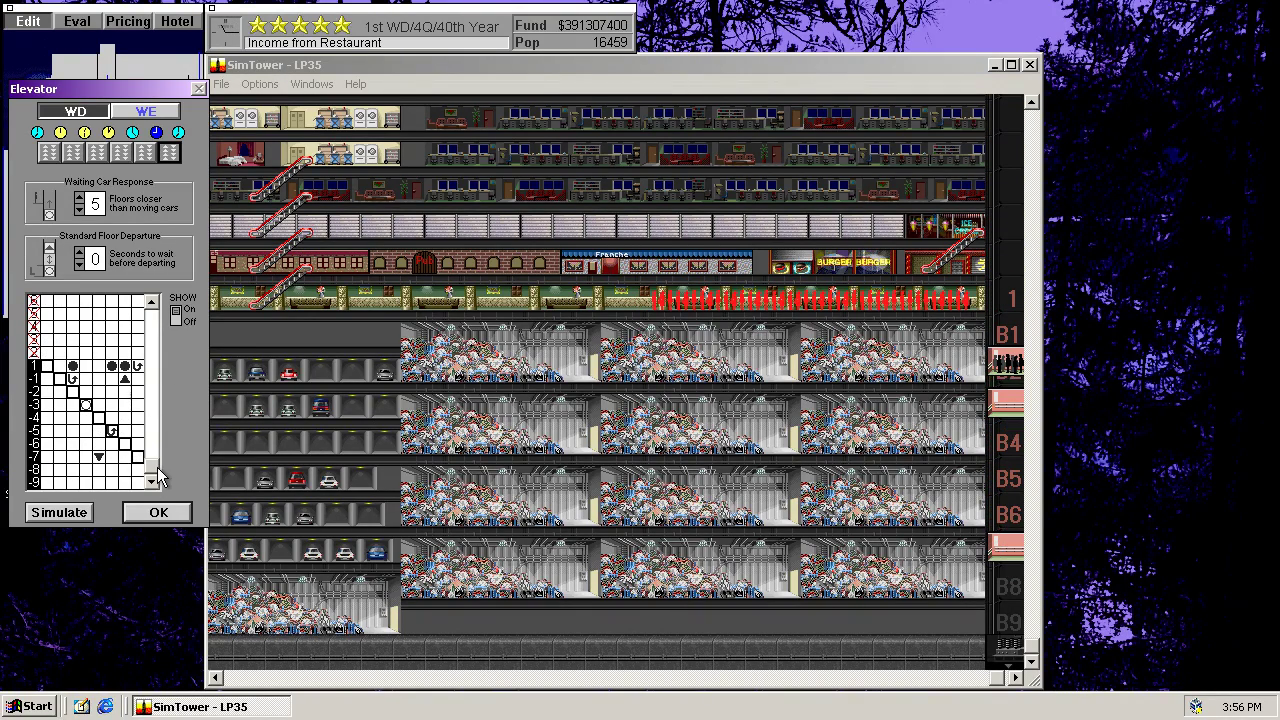
pyautogui.click(158, 512)
# Step: Check the Eval overlay and the poorly rated Floor 18 condo, then return to Edit view
pyautogui.click(77, 24)
pyautogui.click(74, 263)
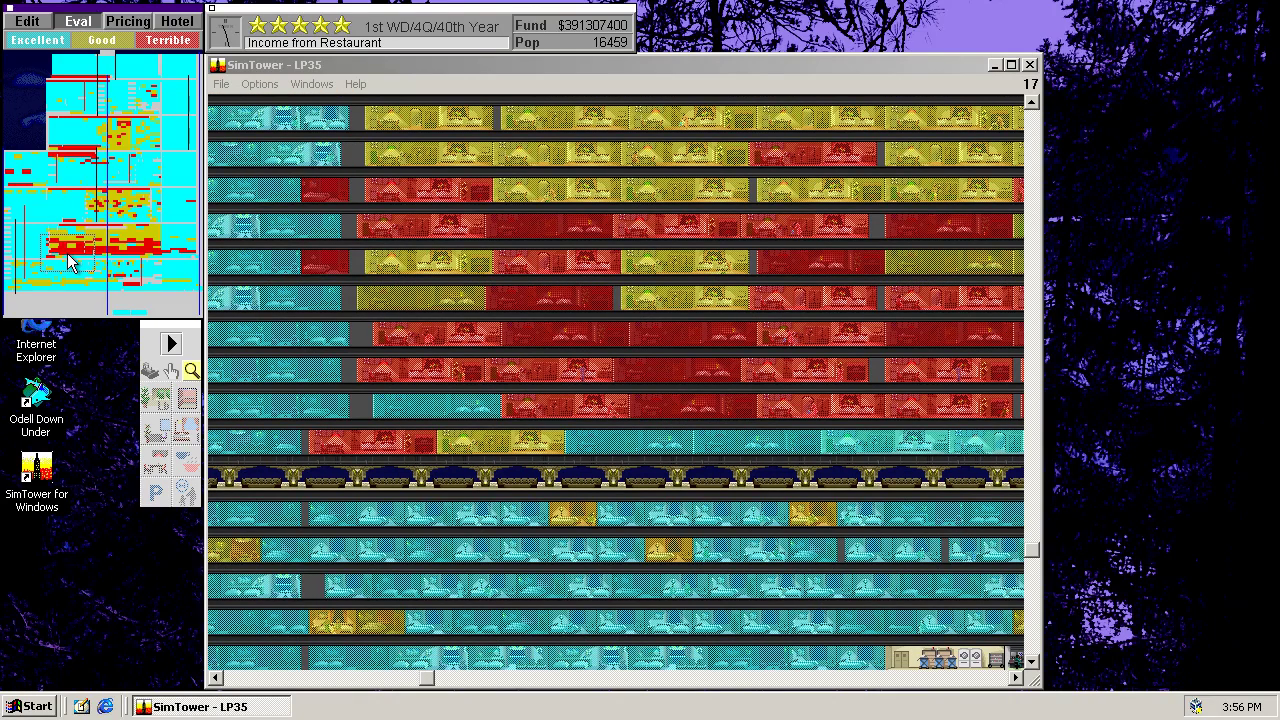
pyautogui.click(548, 368)
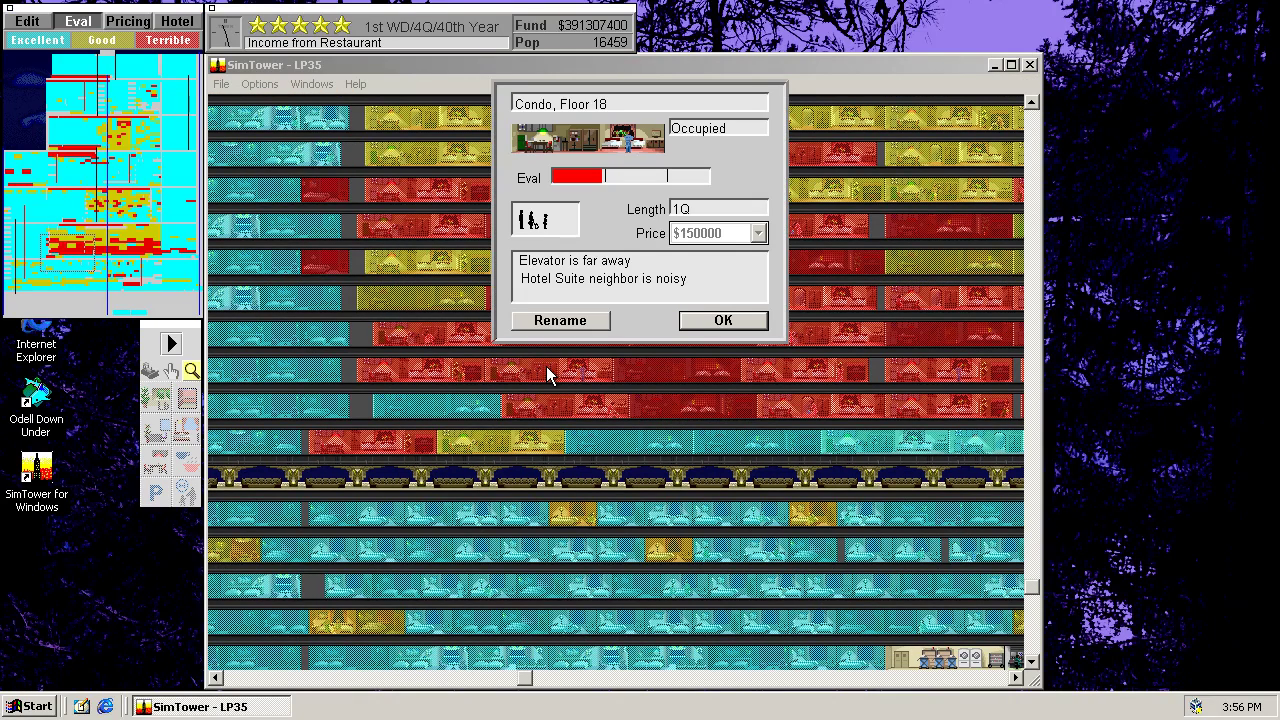
pyautogui.click(705, 322)
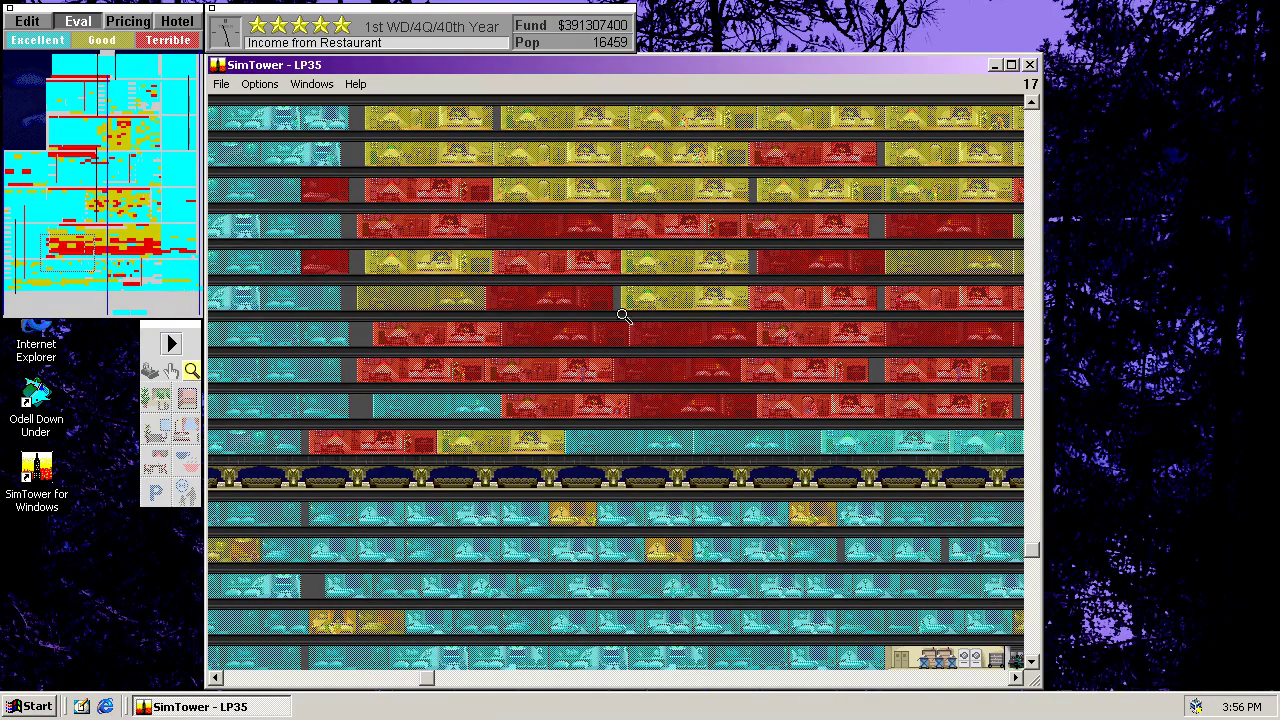
pyautogui.click(76, 240)
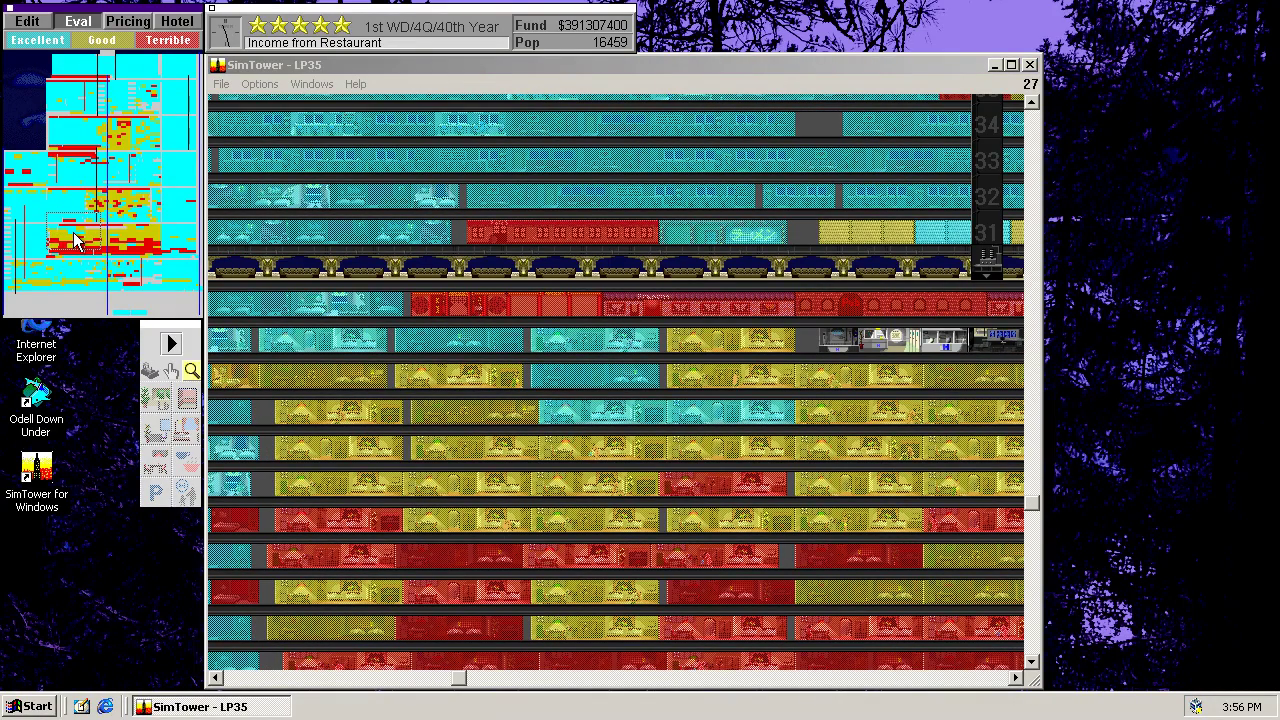
pyautogui.moveTo(76, 240); pyautogui.dragTo(76, 250)
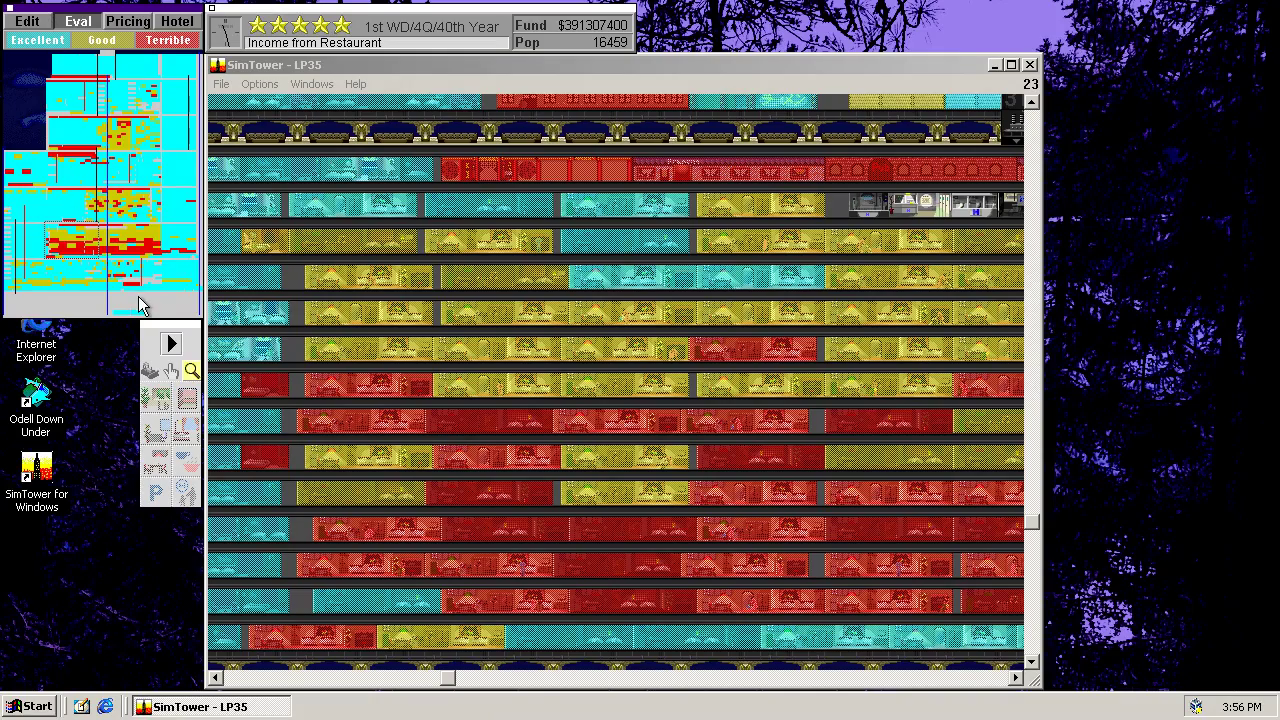
pyautogui.click(172, 348)
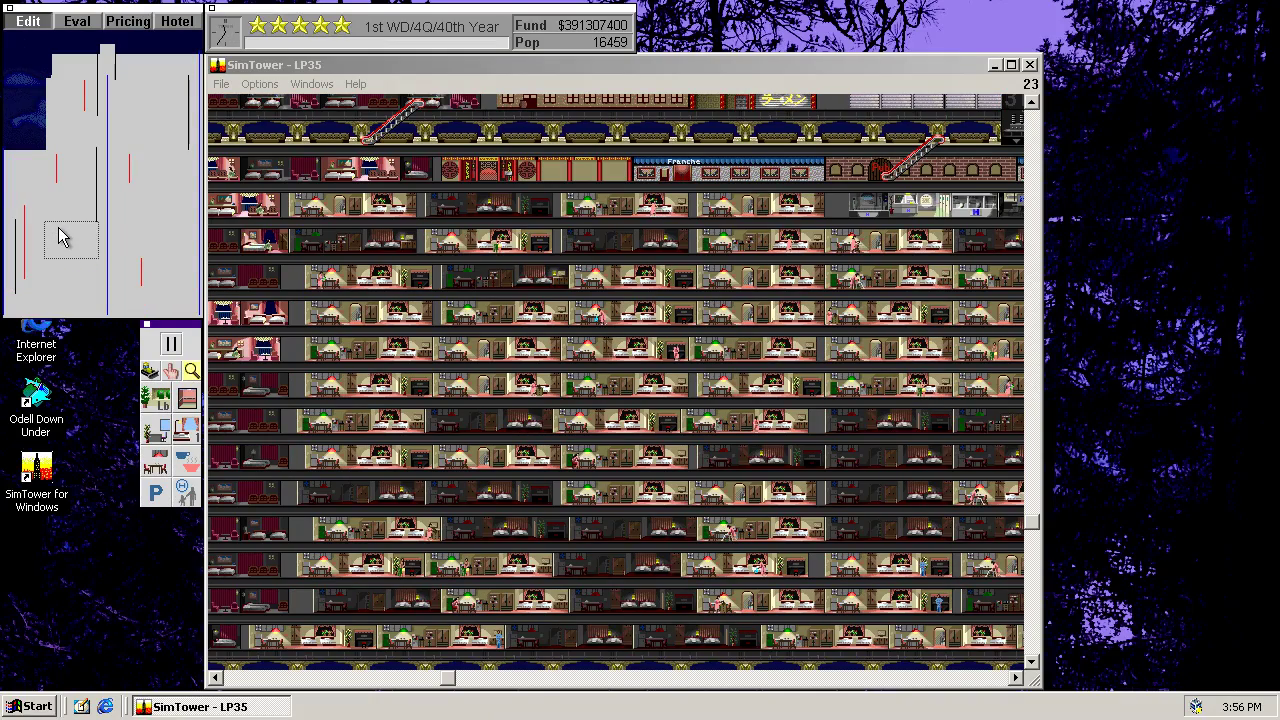
# Step: Inspect the Floor B4 recycling centre, then toggle Fast Mode in the Options menu
pyautogui.moveTo(62, 237)
pyautogui.mouseDown()
pyautogui.moveTo(165, 298)
pyautogui.moveTo(58, 272)
pyautogui.moveTo(83, 231)
pyautogui.mouseUp()
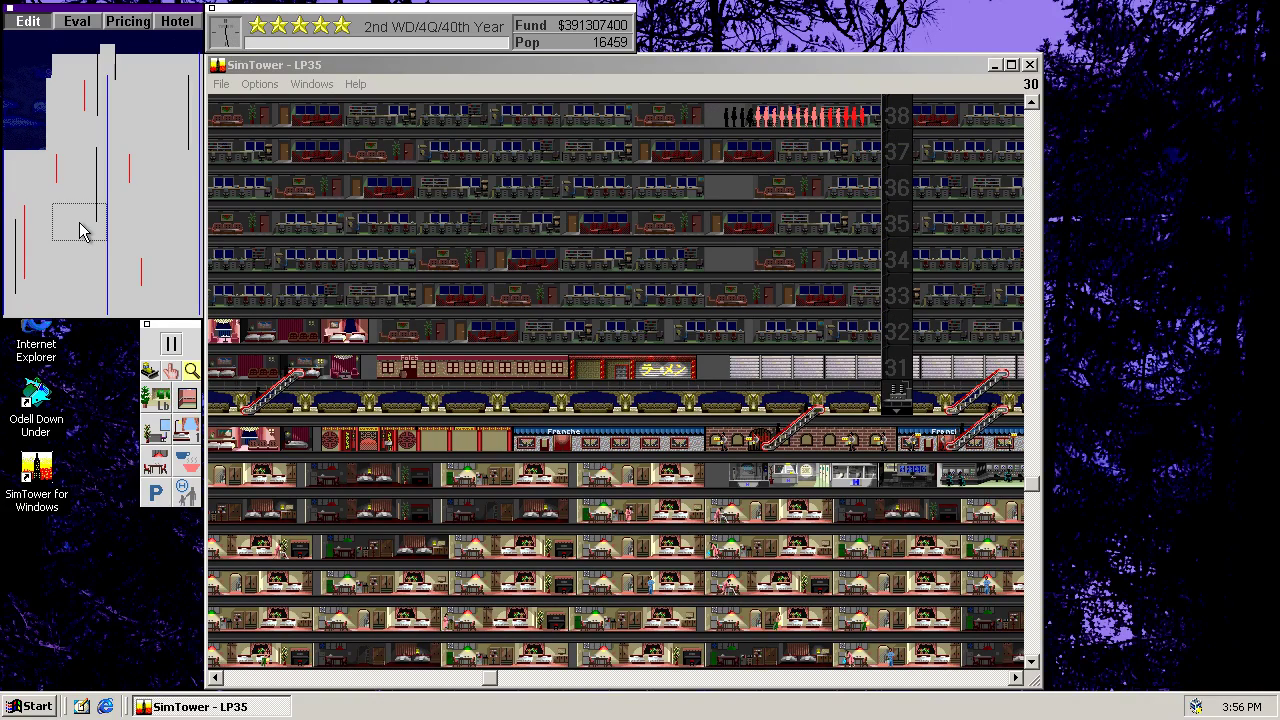
pyautogui.moveTo(83, 231)
pyautogui.mouseDown()
pyautogui.moveTo(63, 298)
pyautogui.moveTo(51, 294)
pyautogui.moveTo(103, 286)
pyautogui.moveTo(114, 271)
pyautogui.moveTo(190, 290)
pyautogui.moveTo(200, 326)
pyautogui.mouseUp()
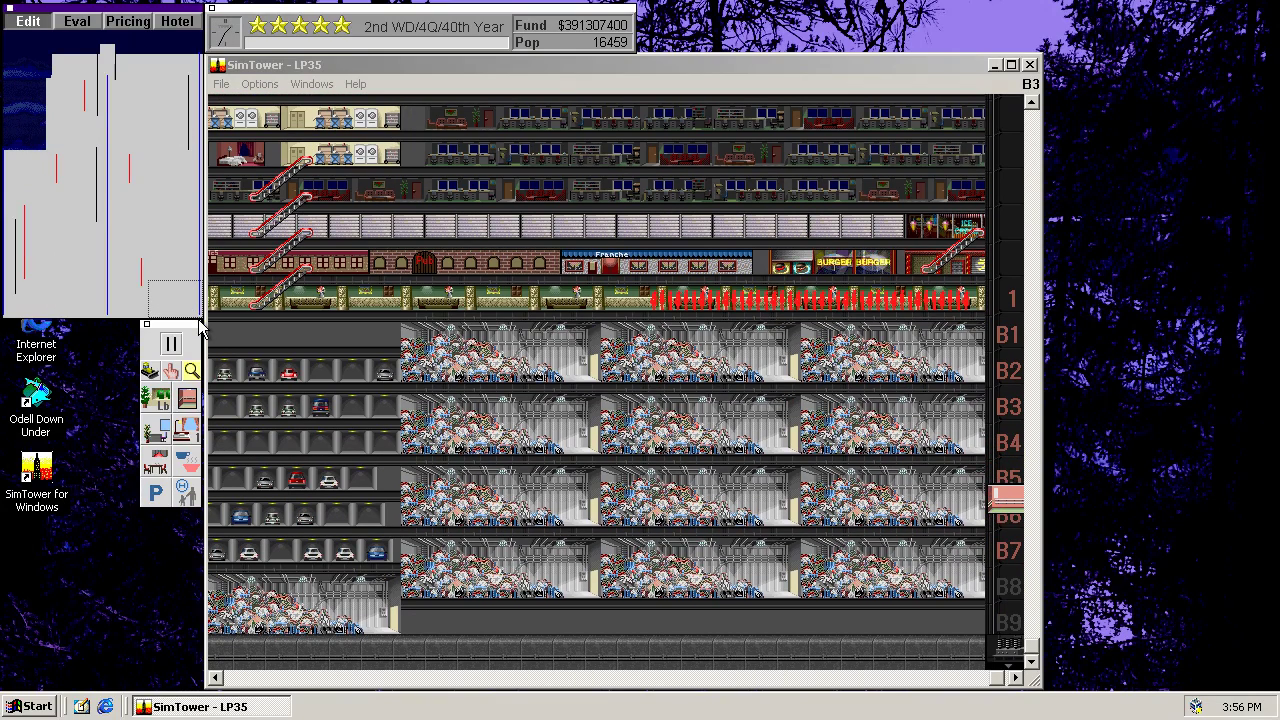
pyautogui.click(425, 418)
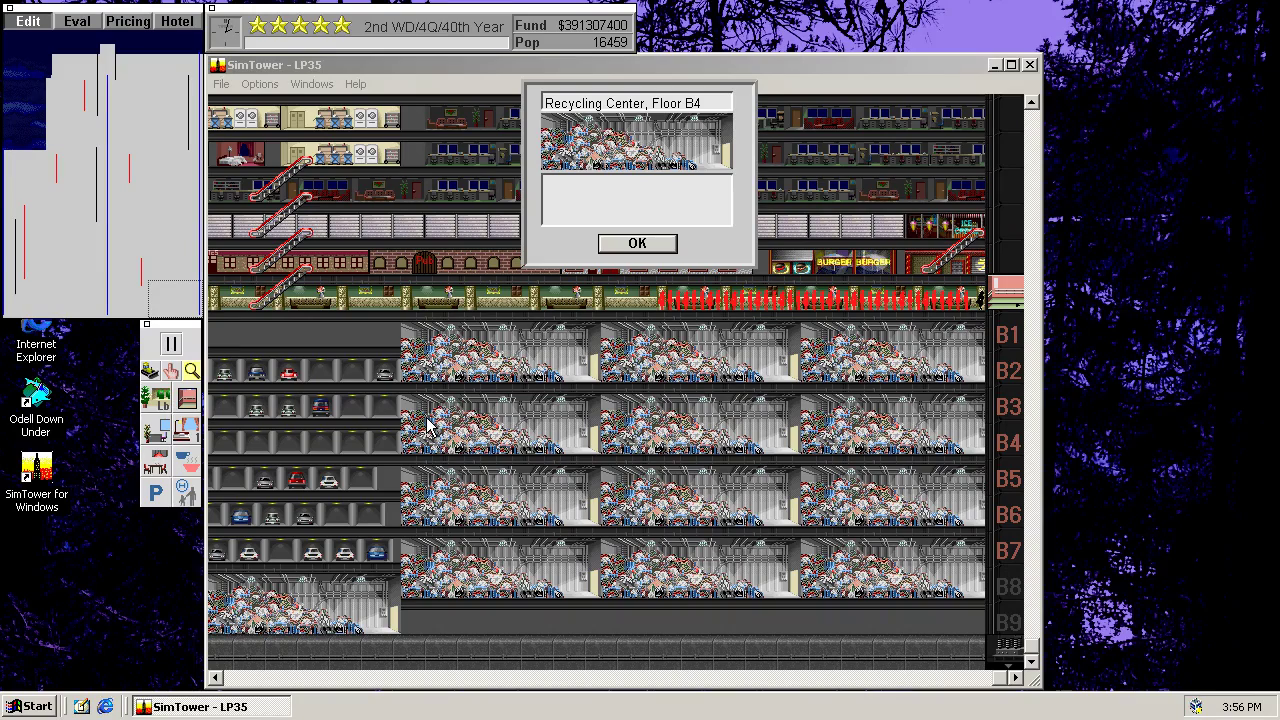
pyautogui.click(638, 245)
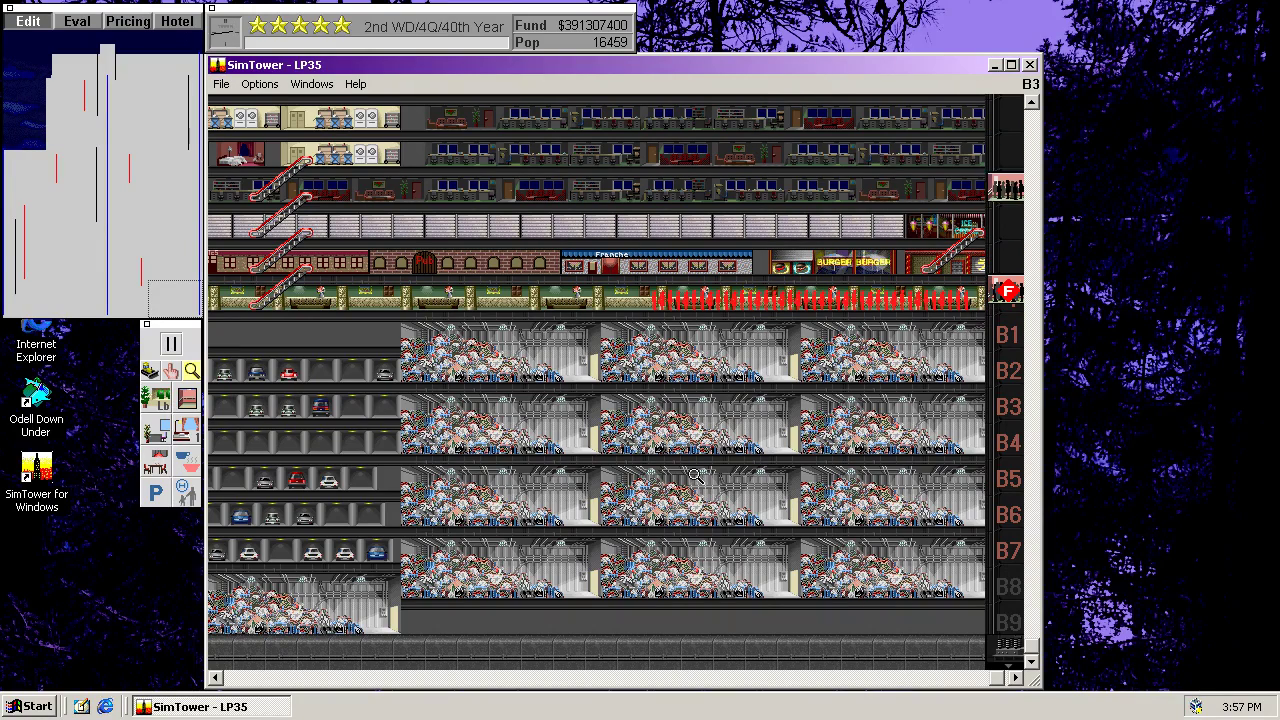
pyautogui.click(250, 87)
pyautogui.click(272, 137)
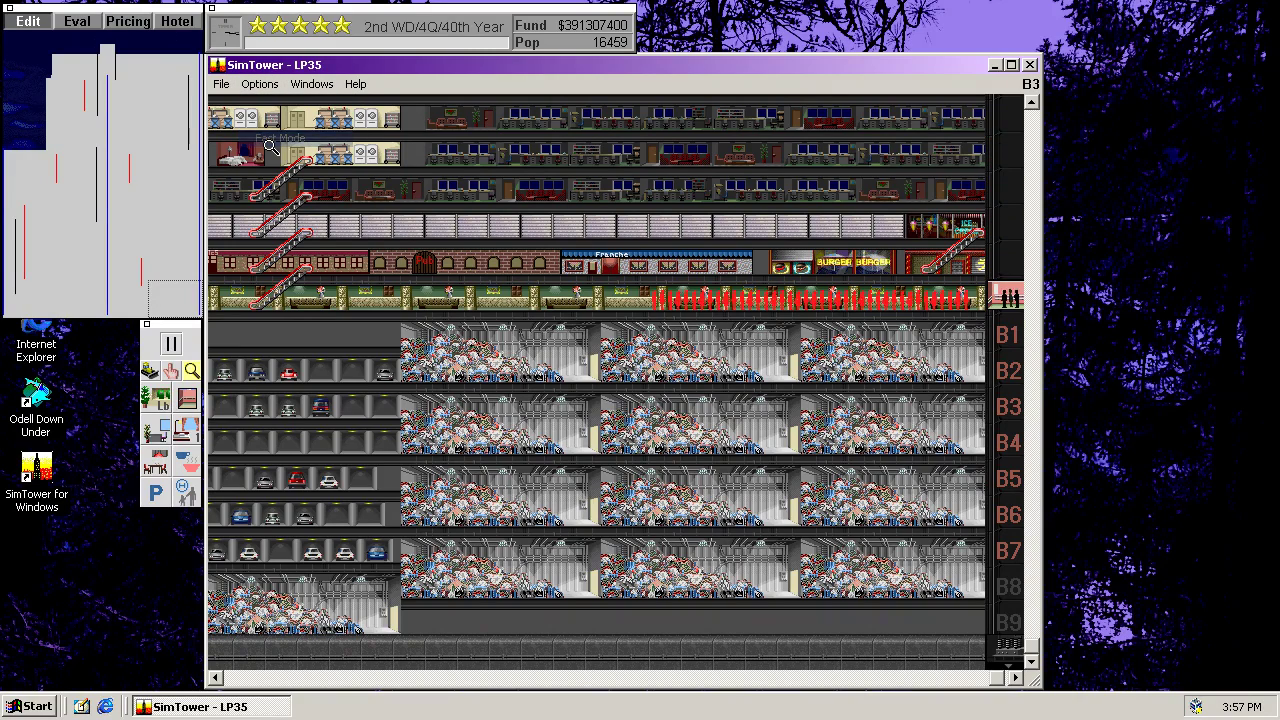
# Step: Lower the floor 40 office rent to $2000
pyautogui.click(68, 22)
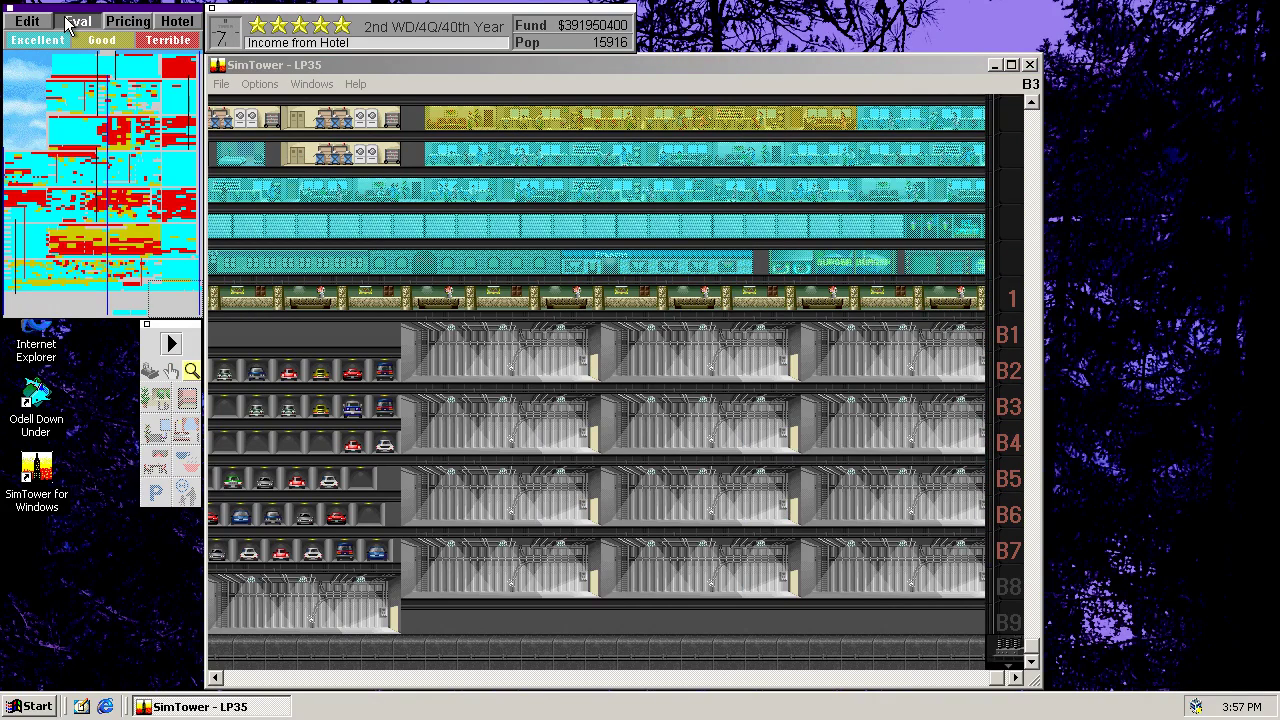
pyautogui.click(172, 214)
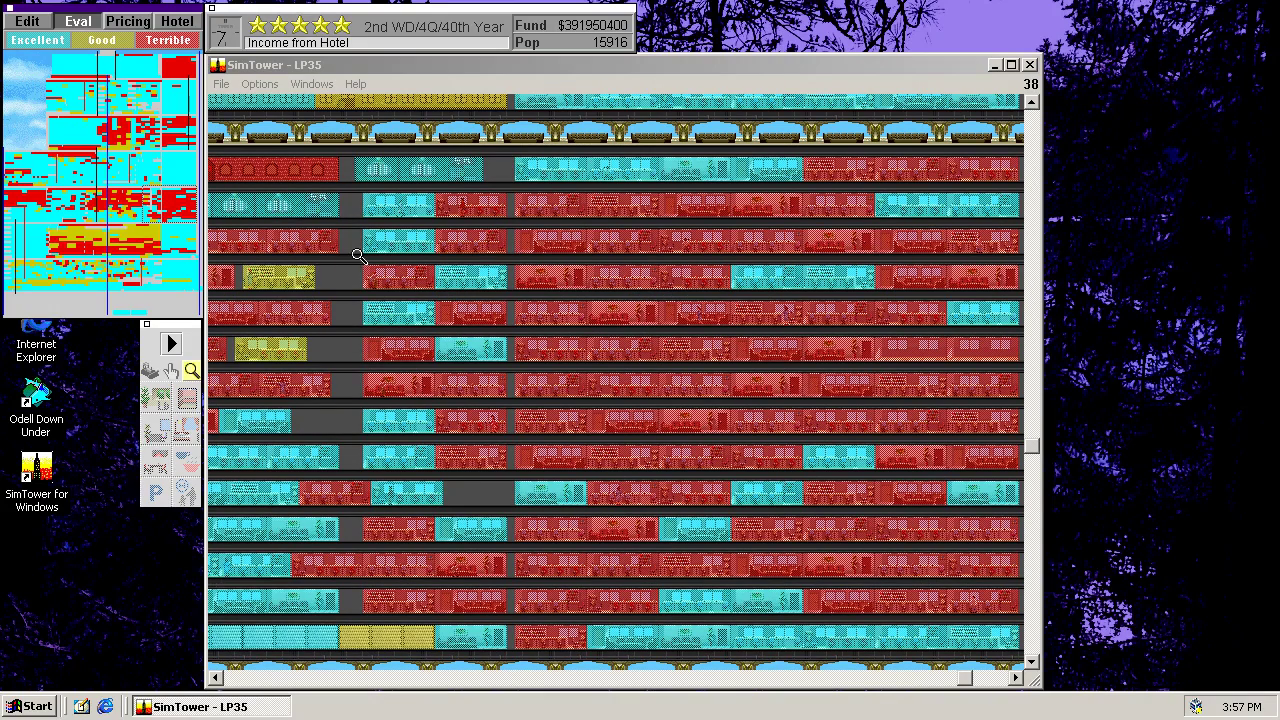
pyautogui.click(647, 315)
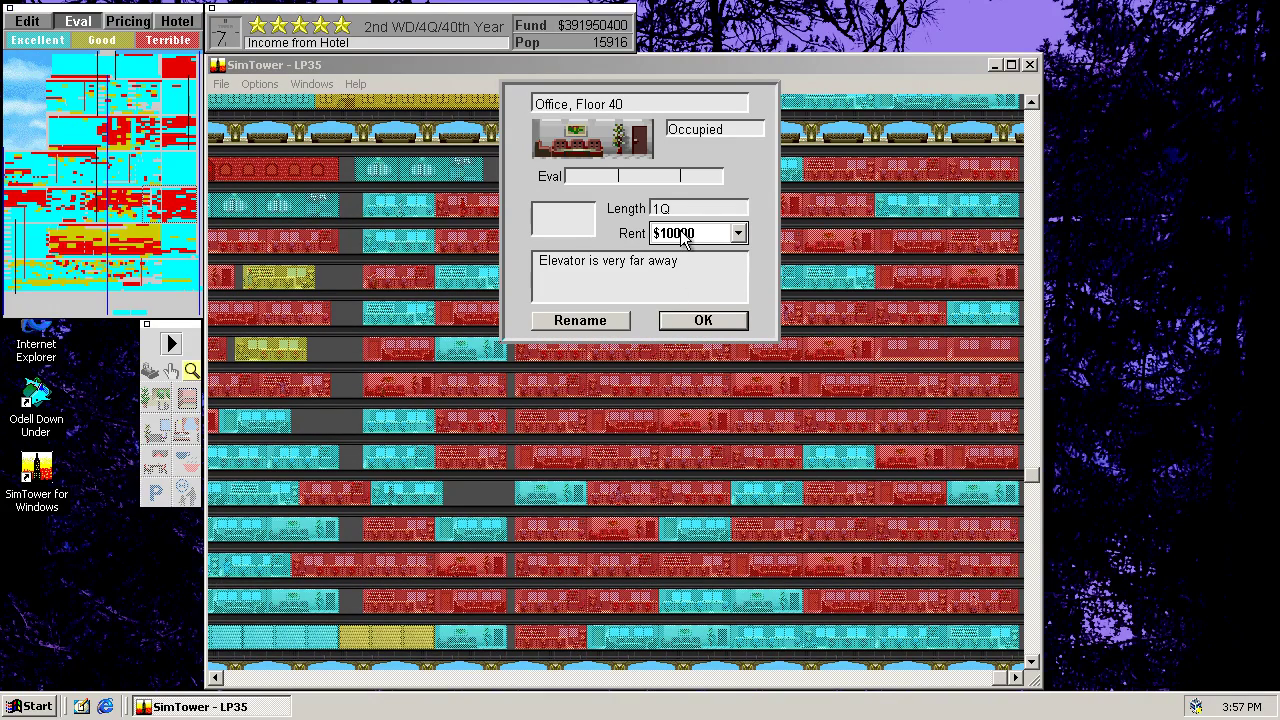
pyautogui.click(684, 302)
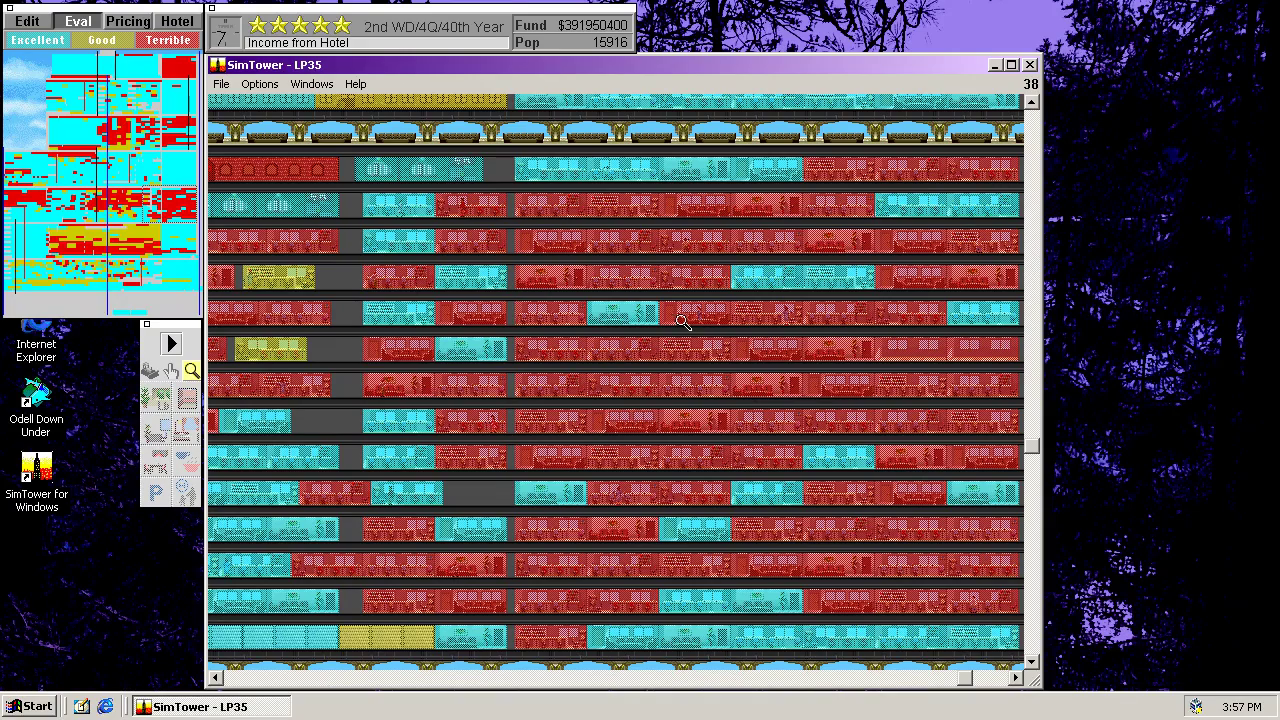
pyautogui.click(700, 317)
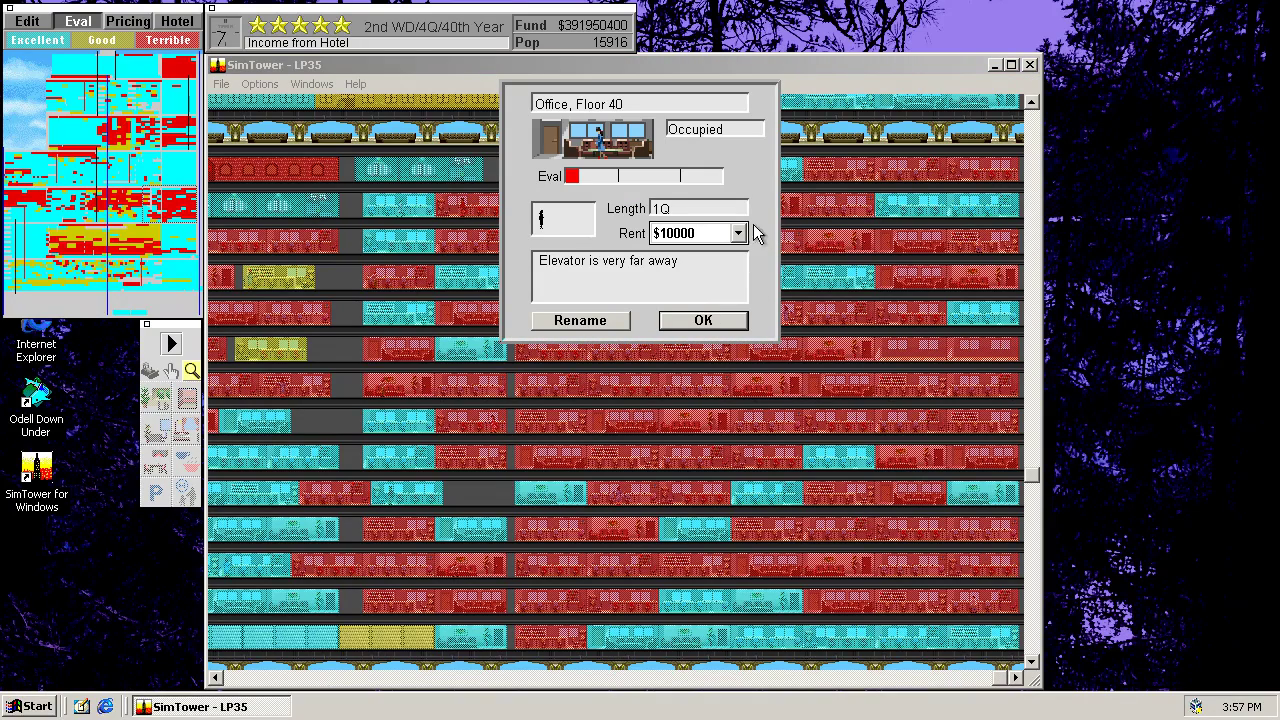
pyautogui.click(681, 302)
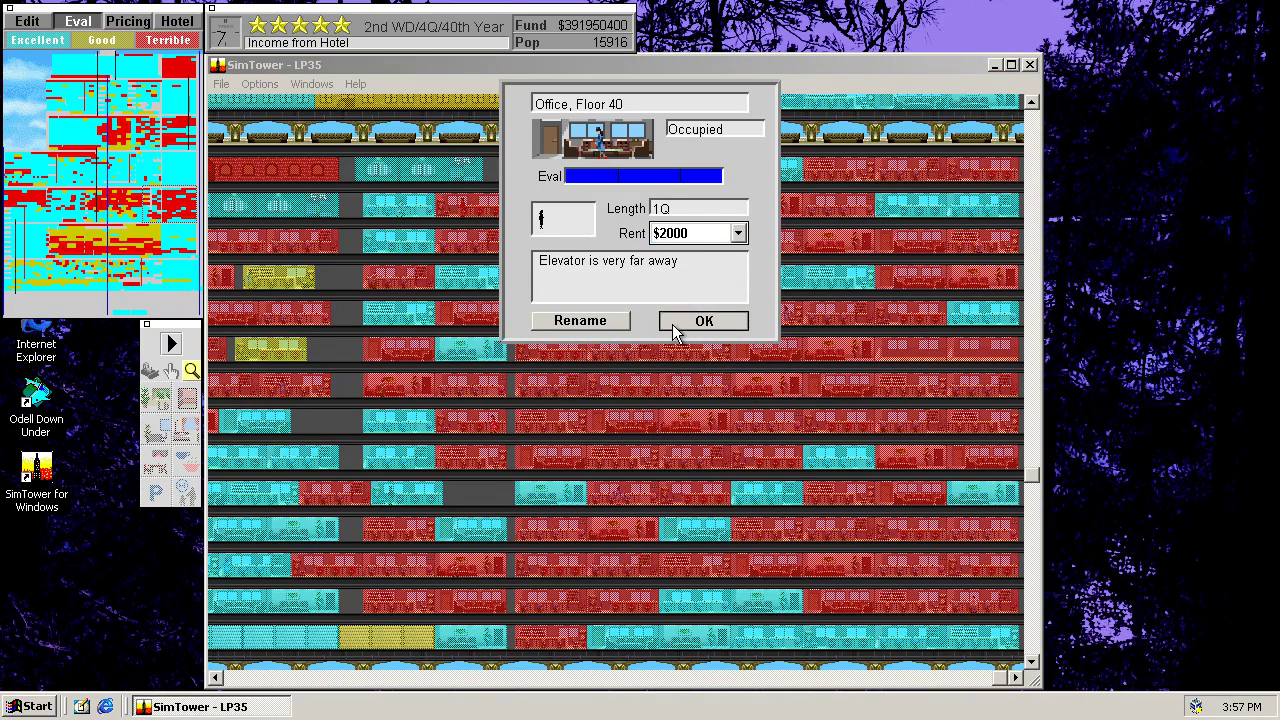
pyautogui.click(676, 330)
pyautogui.click(172, 345)
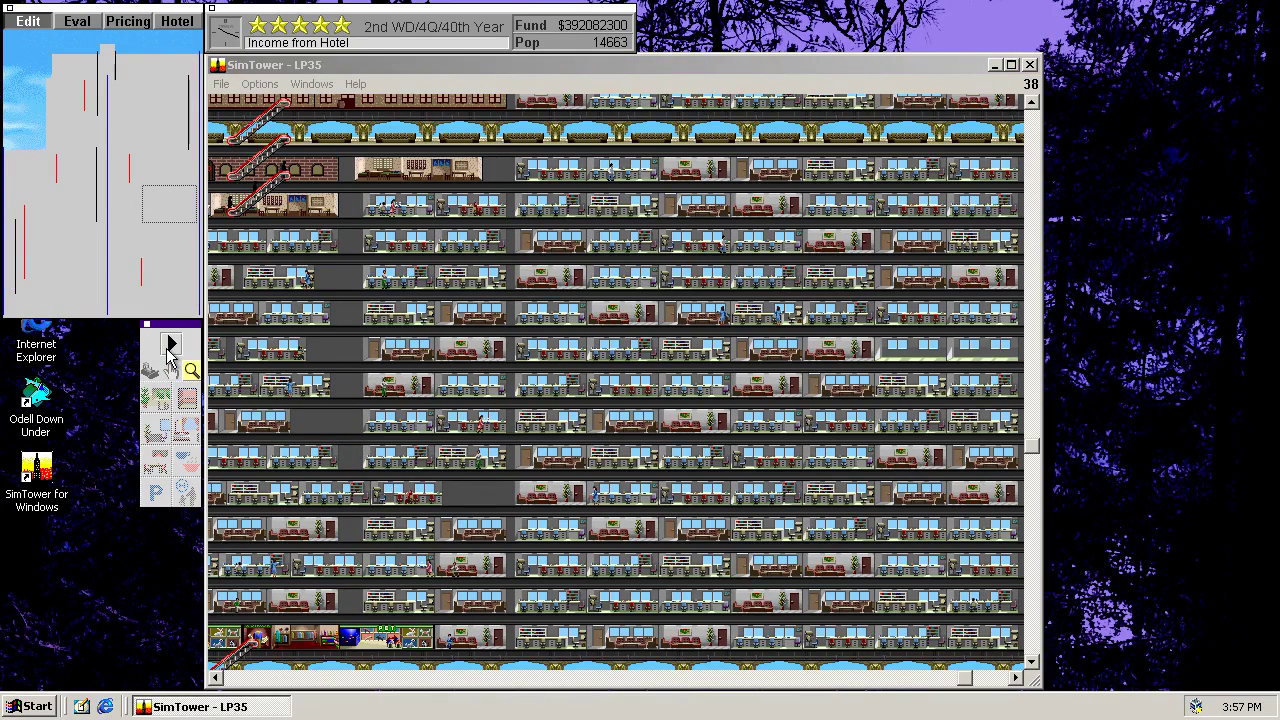
# Step: Set the rent of the offices on floors 98 and 99 to $2000
pyautogui.click(77, 21)
pyautogui.click(183, 73)
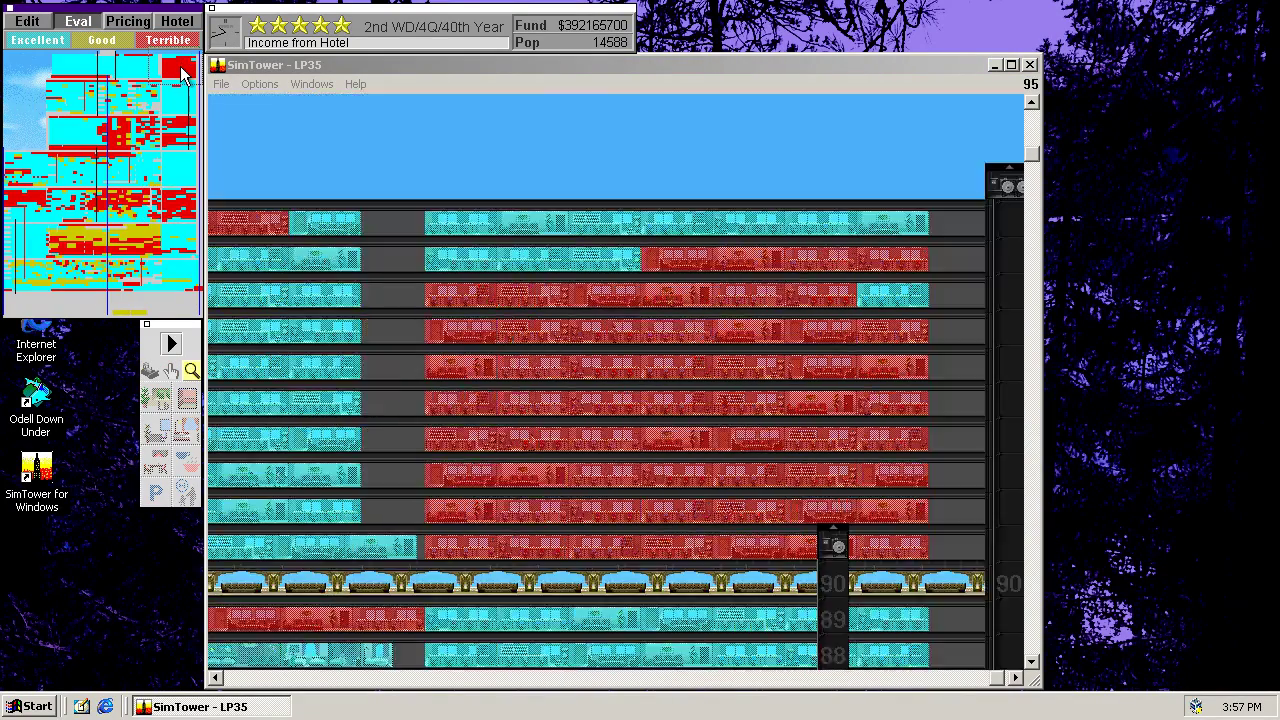
pyautogui.click(650, 293)
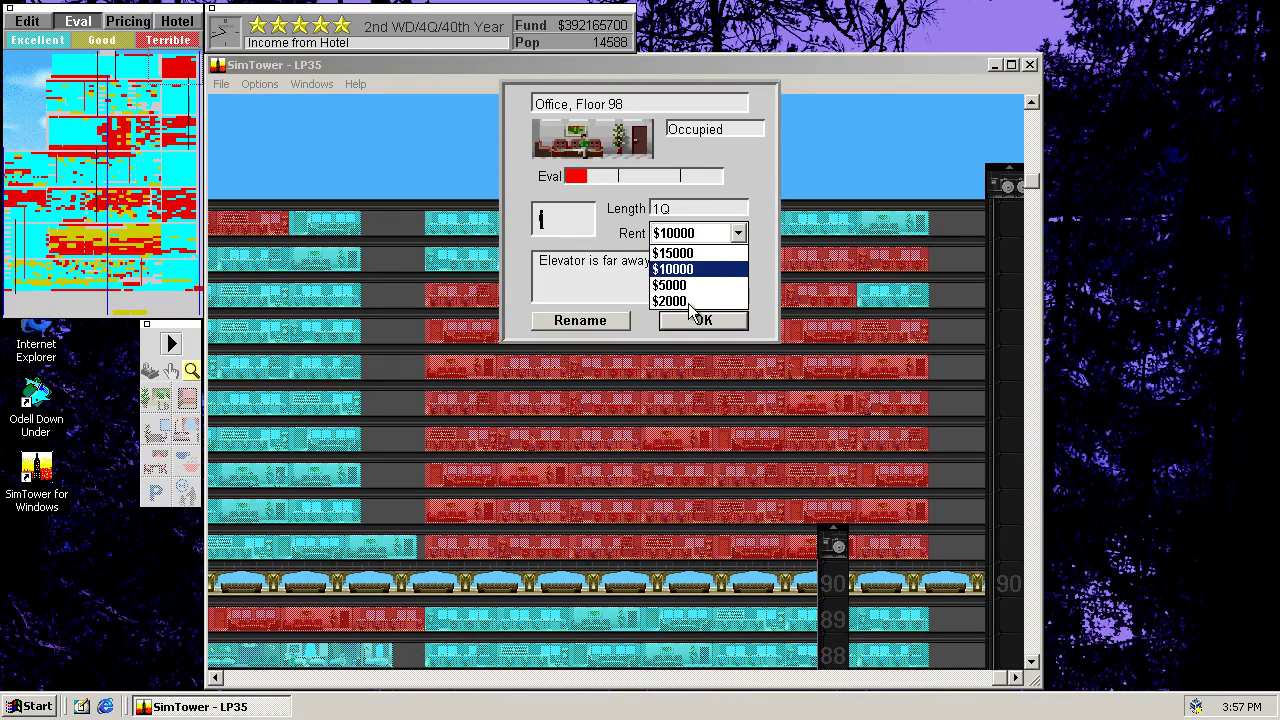
pyautogui.click(690, 314)
pyautogui.click(718, 258)
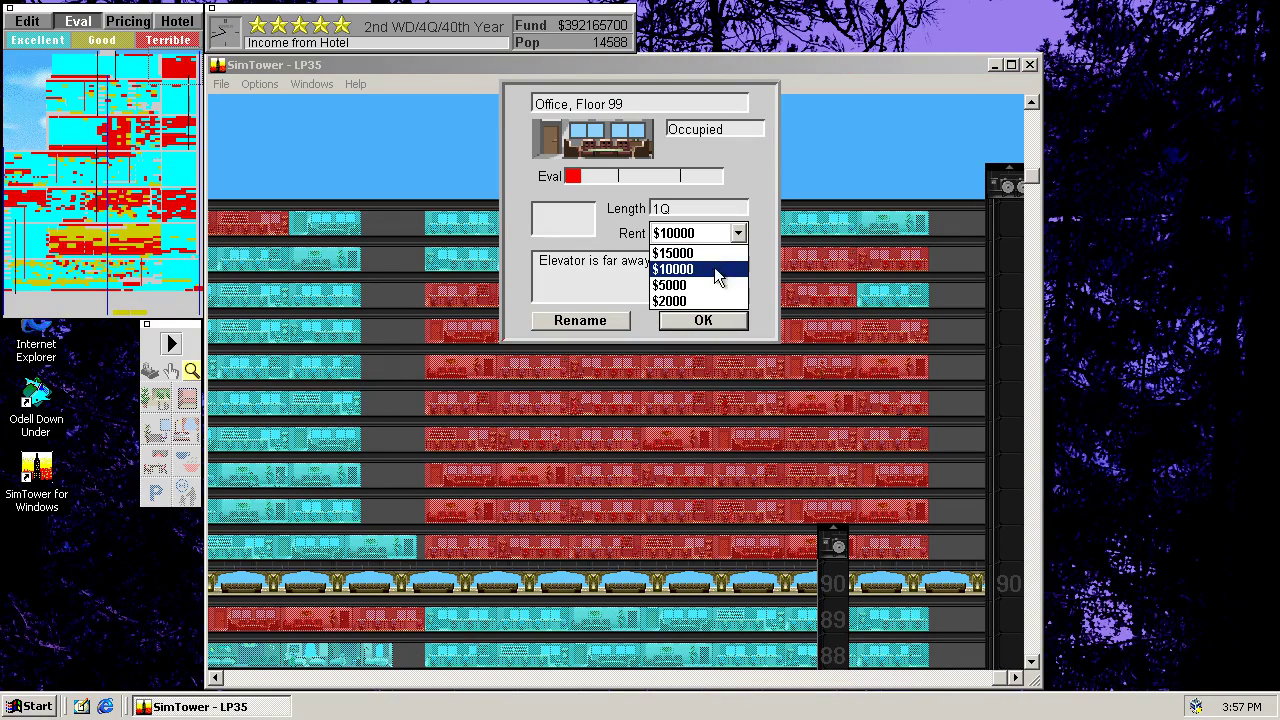
pyautogui.click(670, 301)
pyautogui.click(703, 320)
pyautogui.click(752, 273)
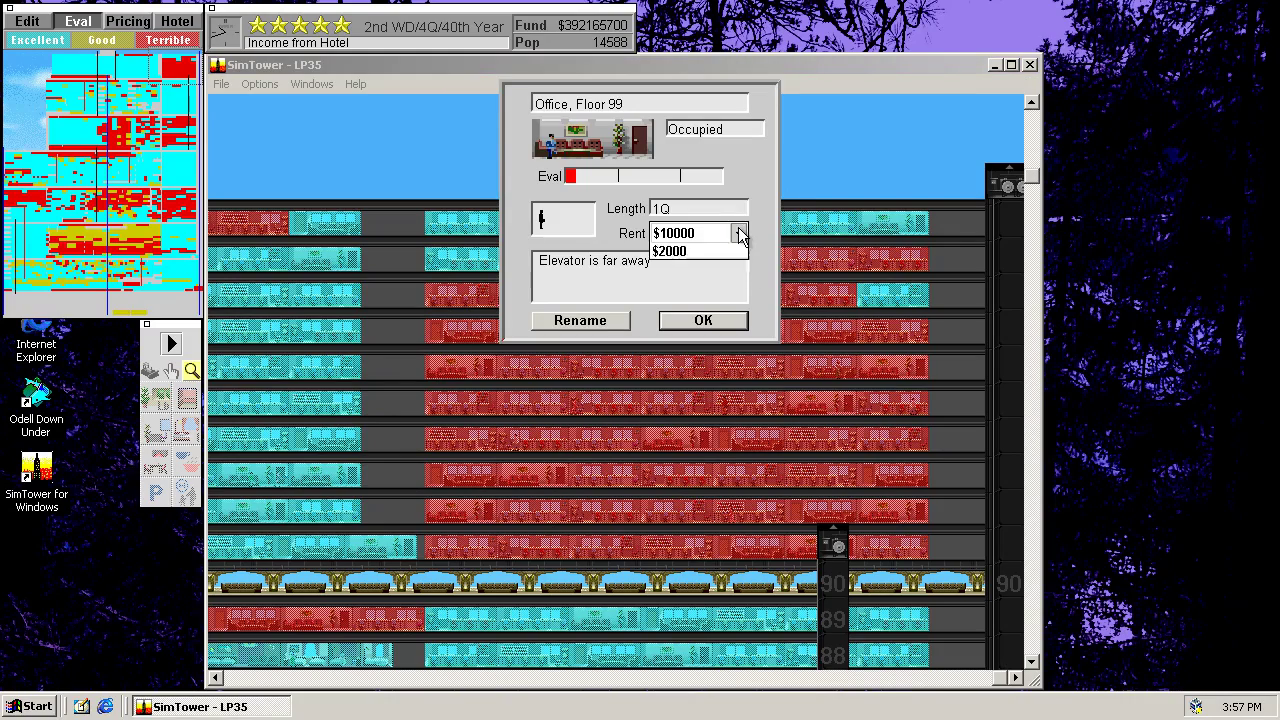
pyautogui.click(677, 330)
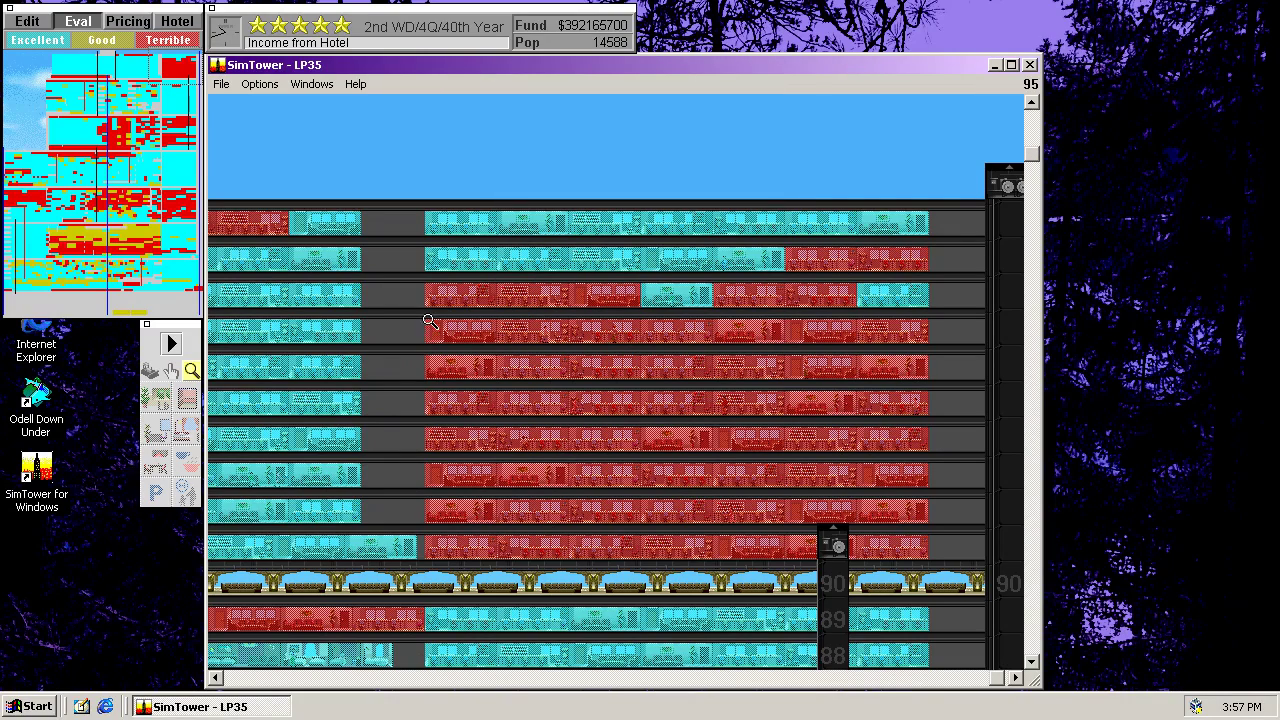
pyautogui.click(439, 298)
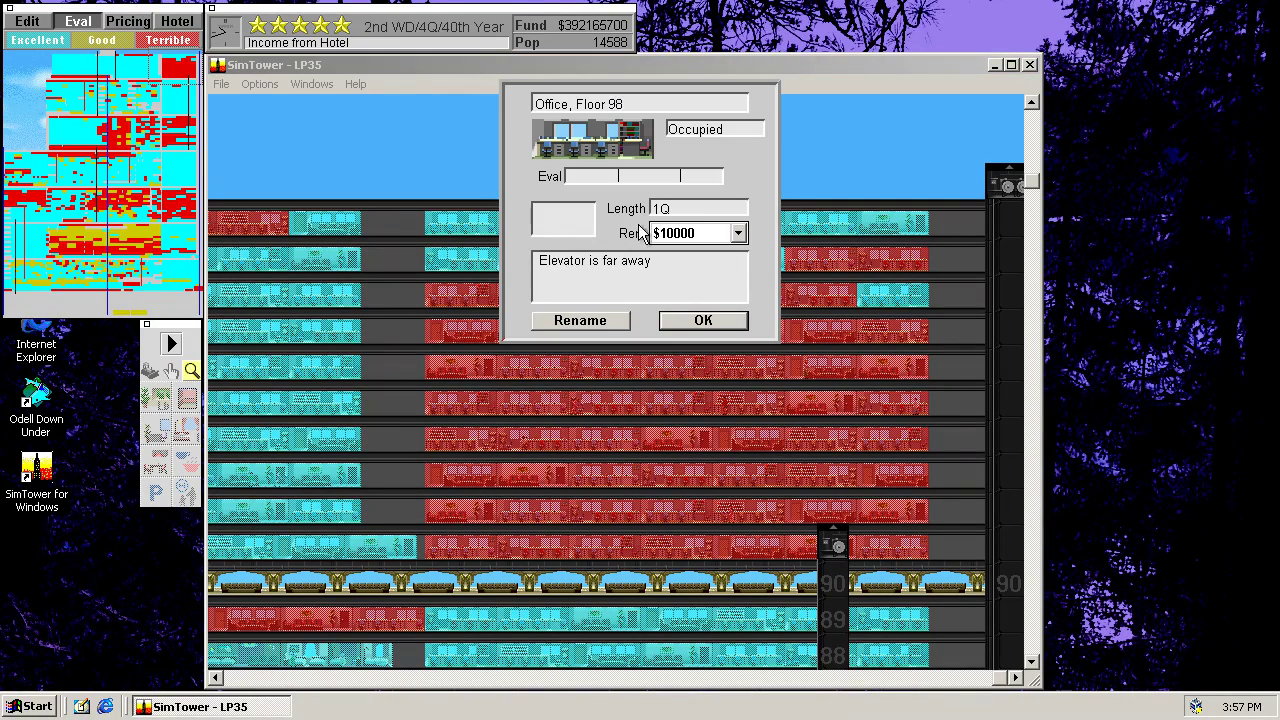
pyautogui.click(697, 322)
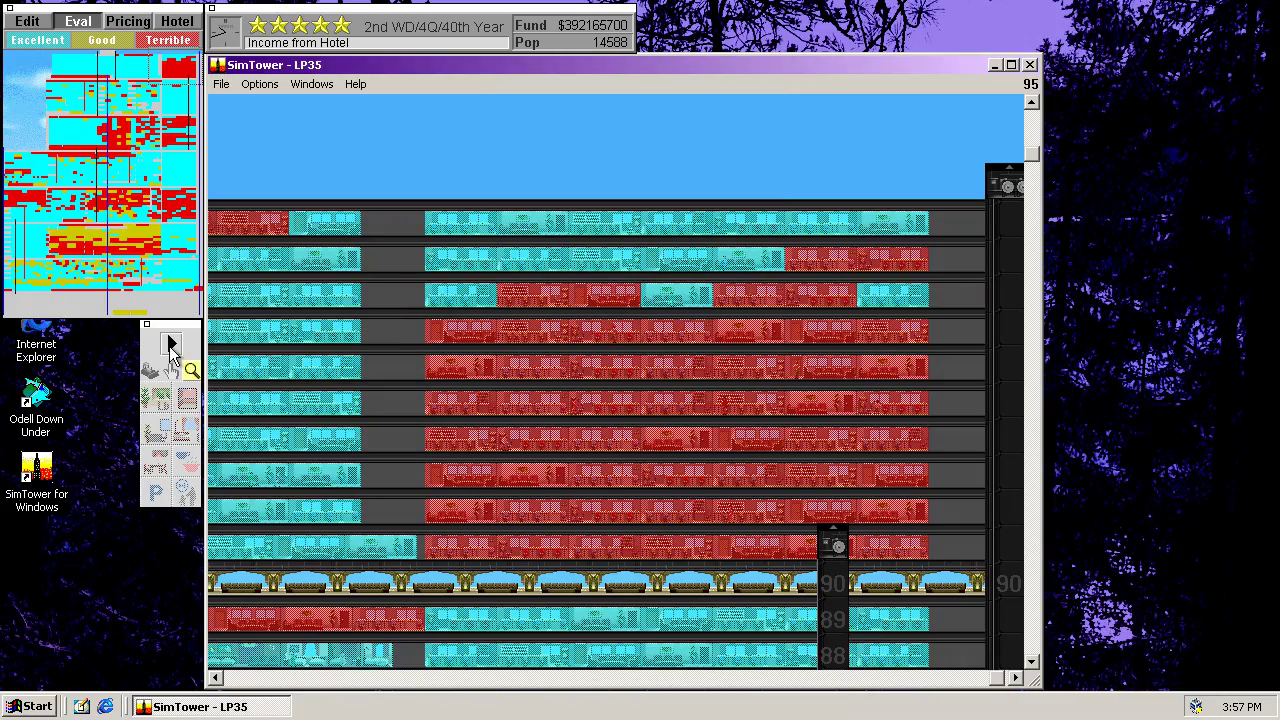
# Step: Give the two B9 movie theaters new films: a classic movie and Casual Friends
pyautogui.click(27, 21)
pyautogui.moveTo(69, 220)
pyautogui.mouseDown()
pyautogui.moveTo(134, 229)
pyautogui.moveTo(63, 252)
pyautogui.moveTo(36, 282)
pyautogui.mouseUp()
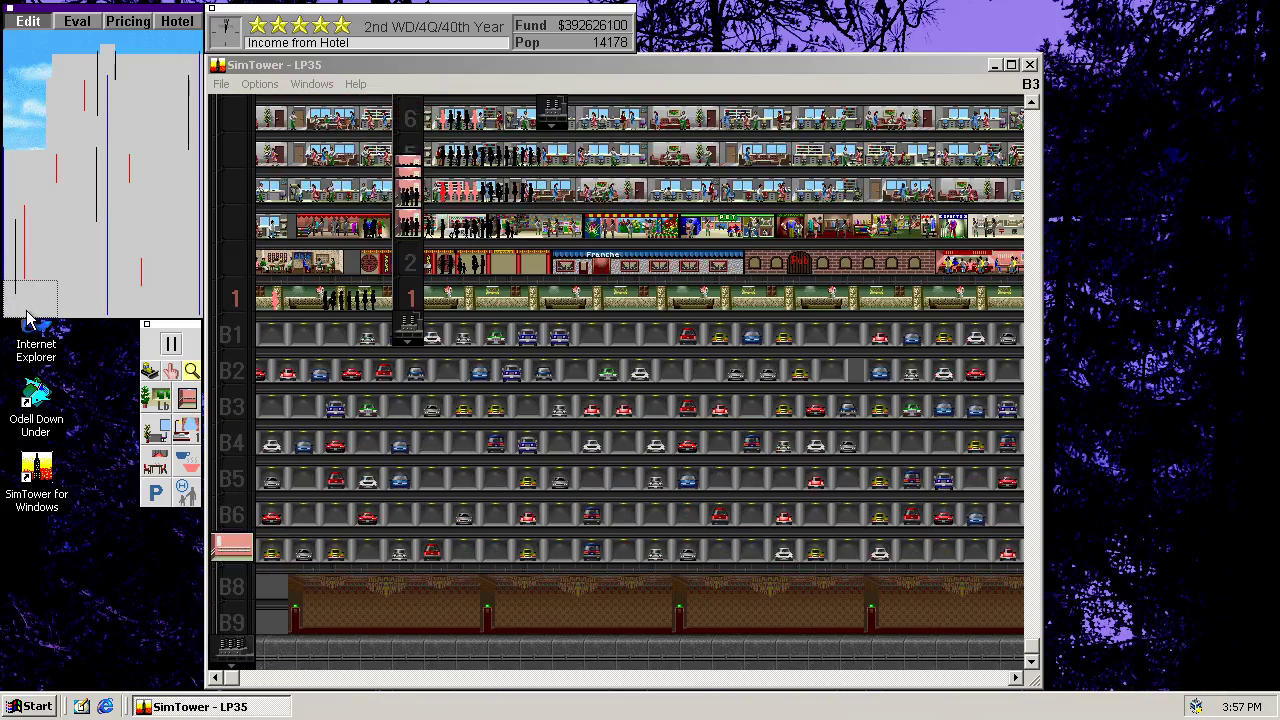
pyautogui.moveTo(36, 282)
pyautogui.mouseDown()
pyautogui.moveTo(60, 320)
pyautogui.moveTo(214, 314)
pyautogui.moveTo(138, 320)
pyautogui.mouseUp()
pyautogui.click(472, 597)
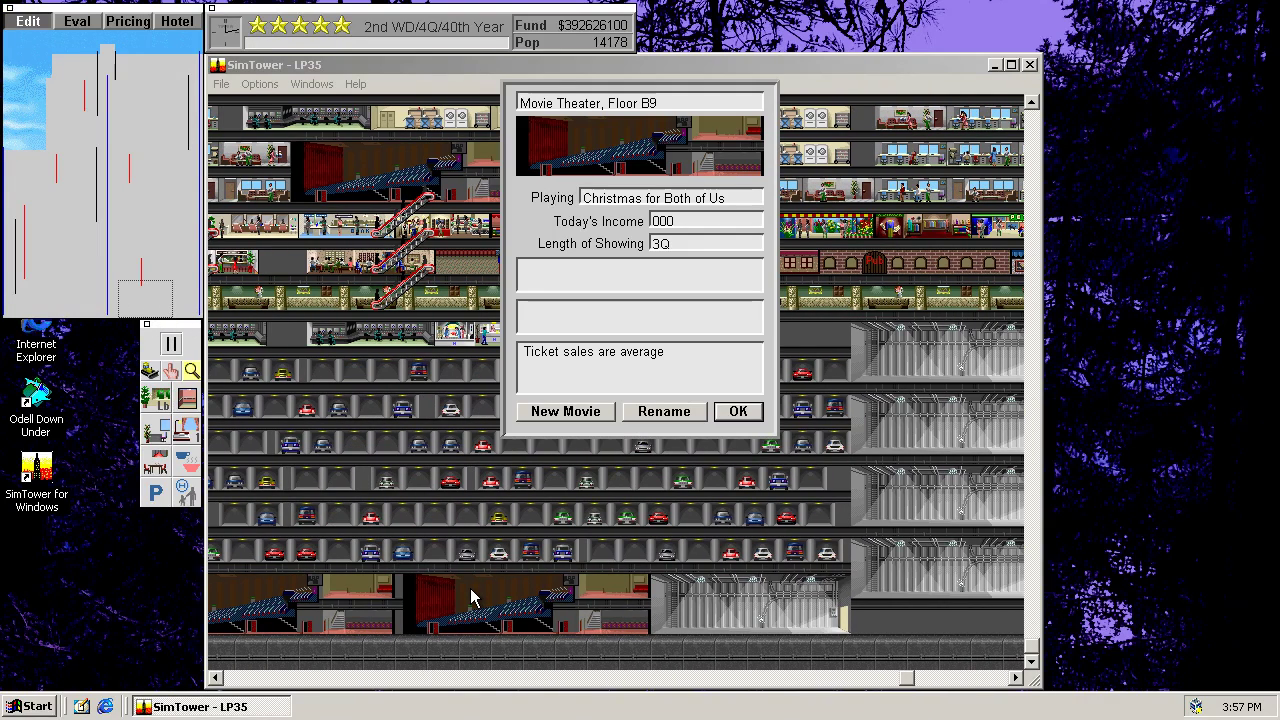
pyautogui.click(580, 416)
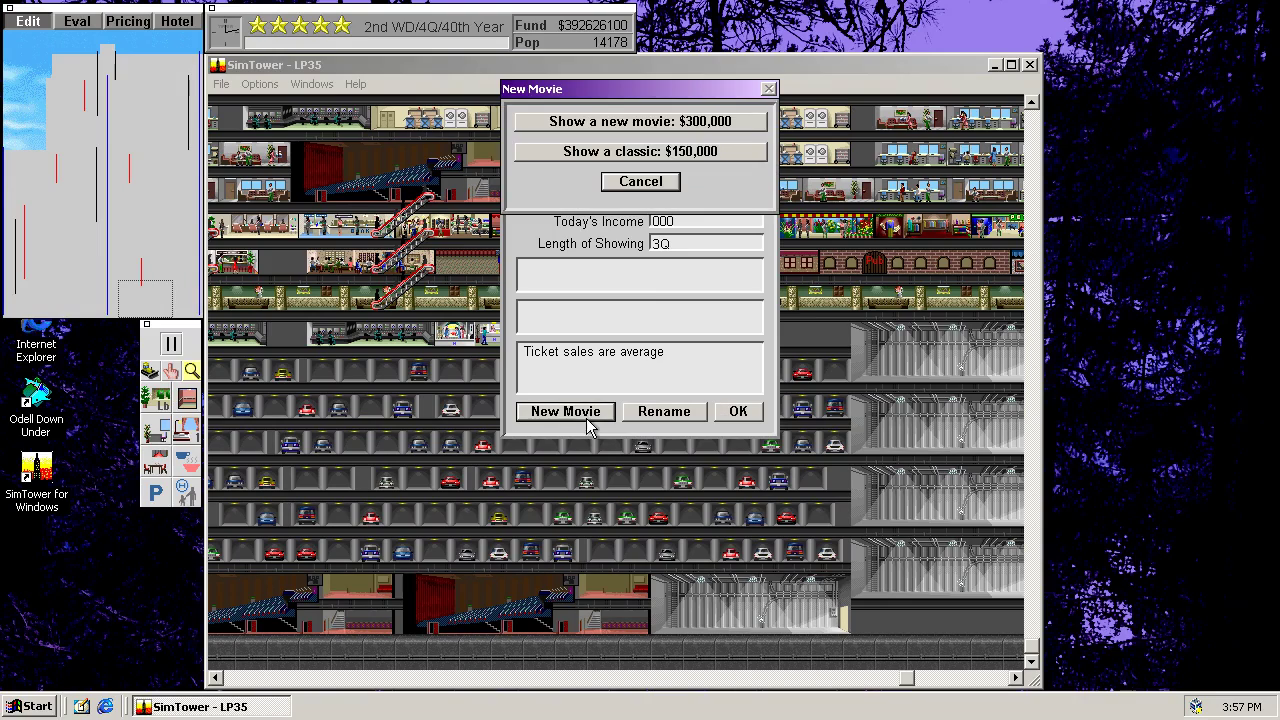
pyautogui.click(670, 155)
pyautogui.click(737, 411)
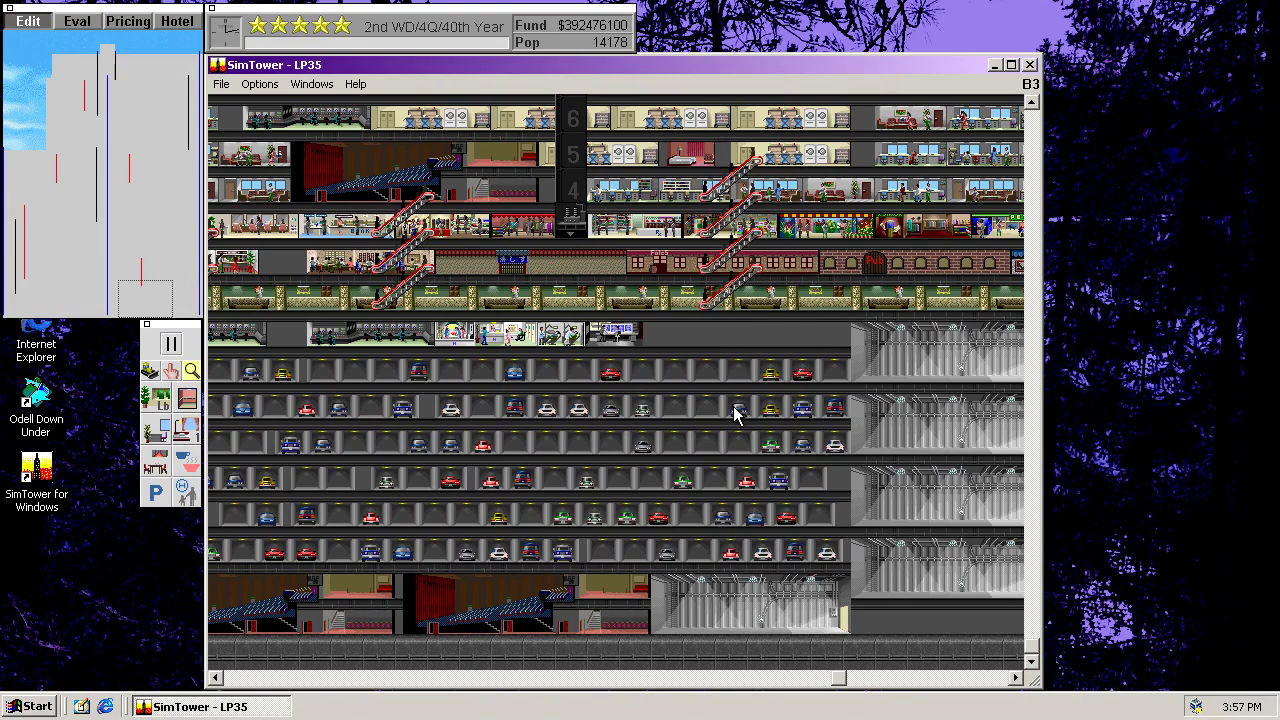
pyautogui.click(337, 621)
pyautogui.click(553, 414)
pyautogui.click(648, 122)
pyautogui.click(735, 412)
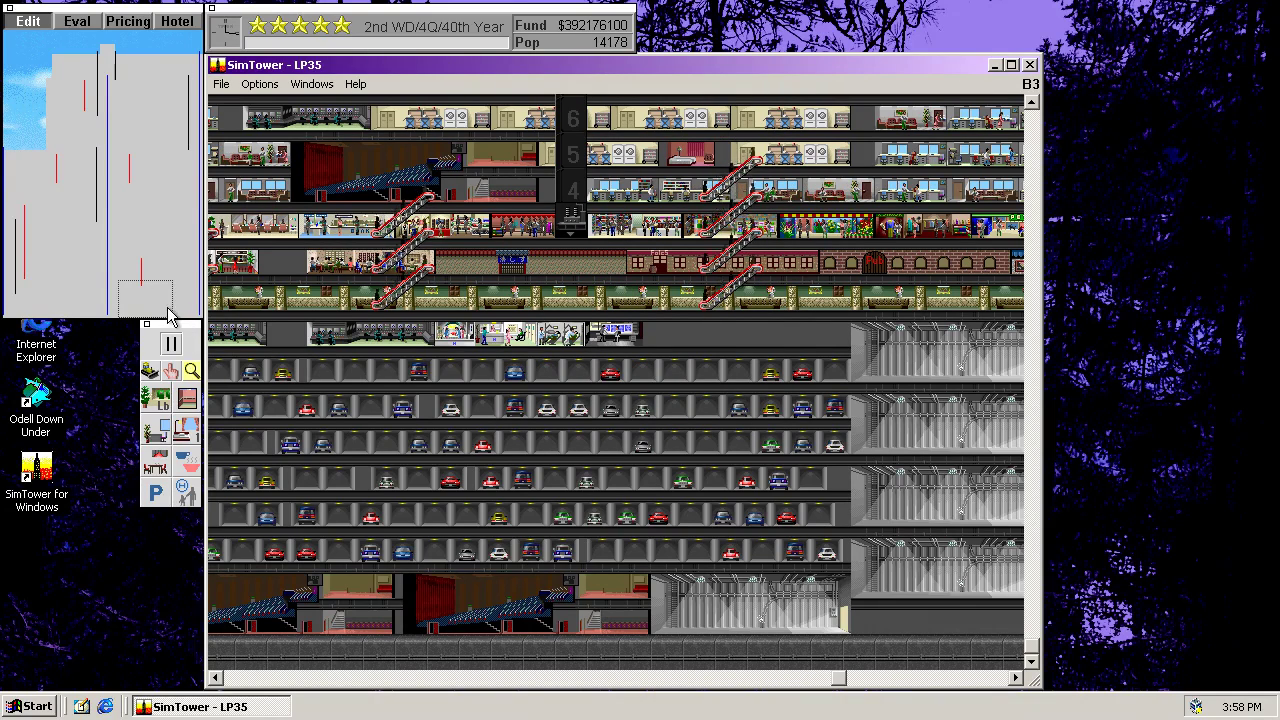
# Step: Inspect the B9 party hall, then bring the lobby and basement floors back into view
pyautogui.moveTo(167, 316); pyautogui.dragTo(117, 322)
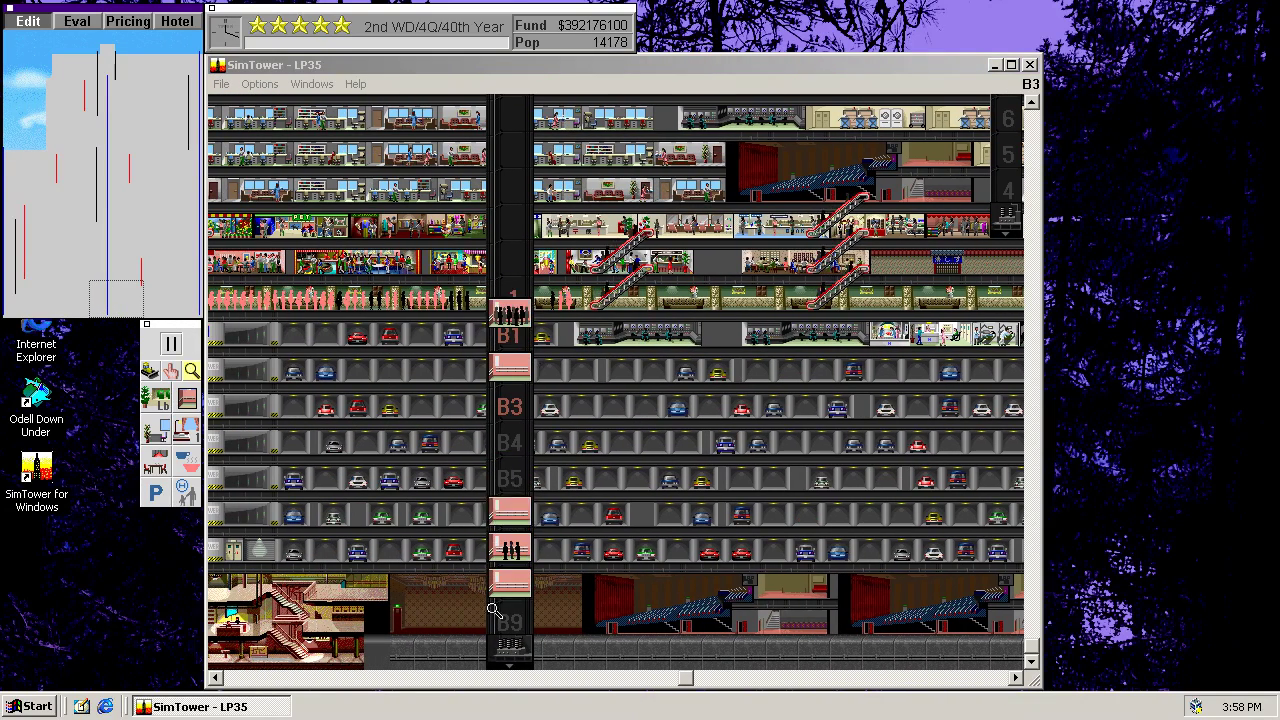
pyautogui.click(493, 608)
pyautogui.click(701, 338)
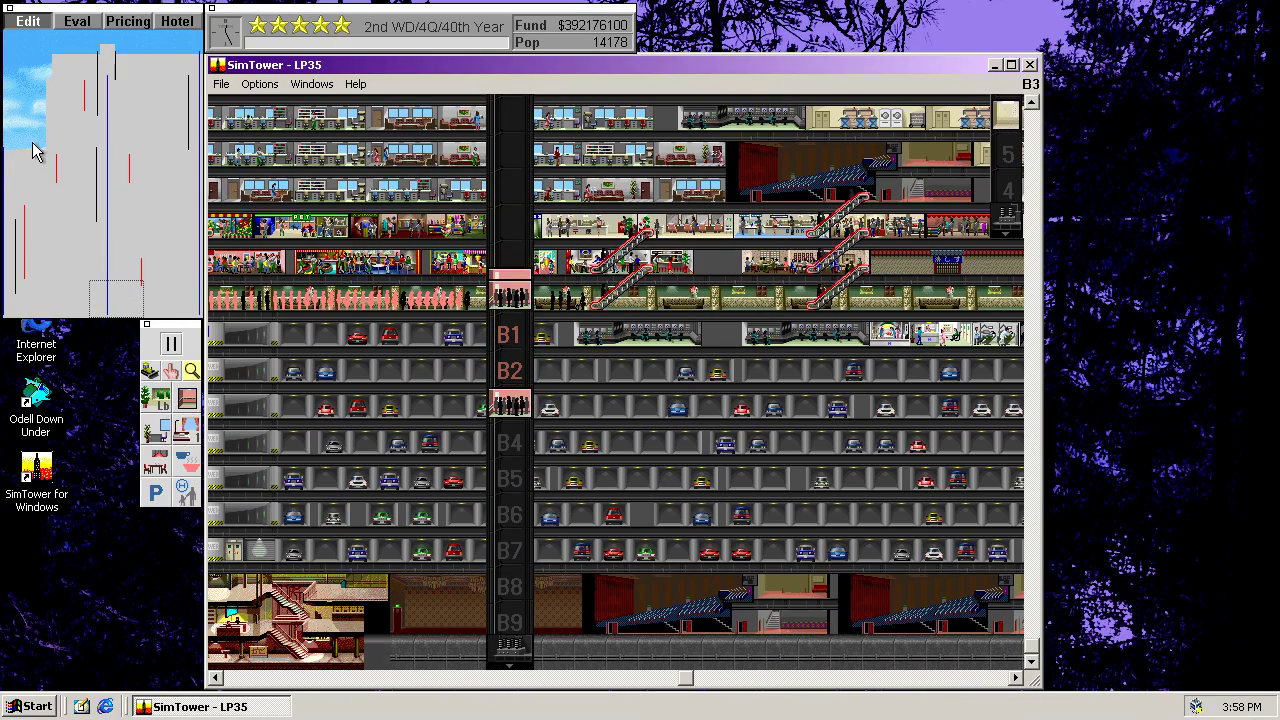
pyautogui.moveTo(160, 277)
pyautogui.mouseDown()
pyautogui.moveTo(134, 294)
pyautogui.moveTo(14, 297)
pyautogui.moveTo(93, 288)
pyautogui.mouseUp()
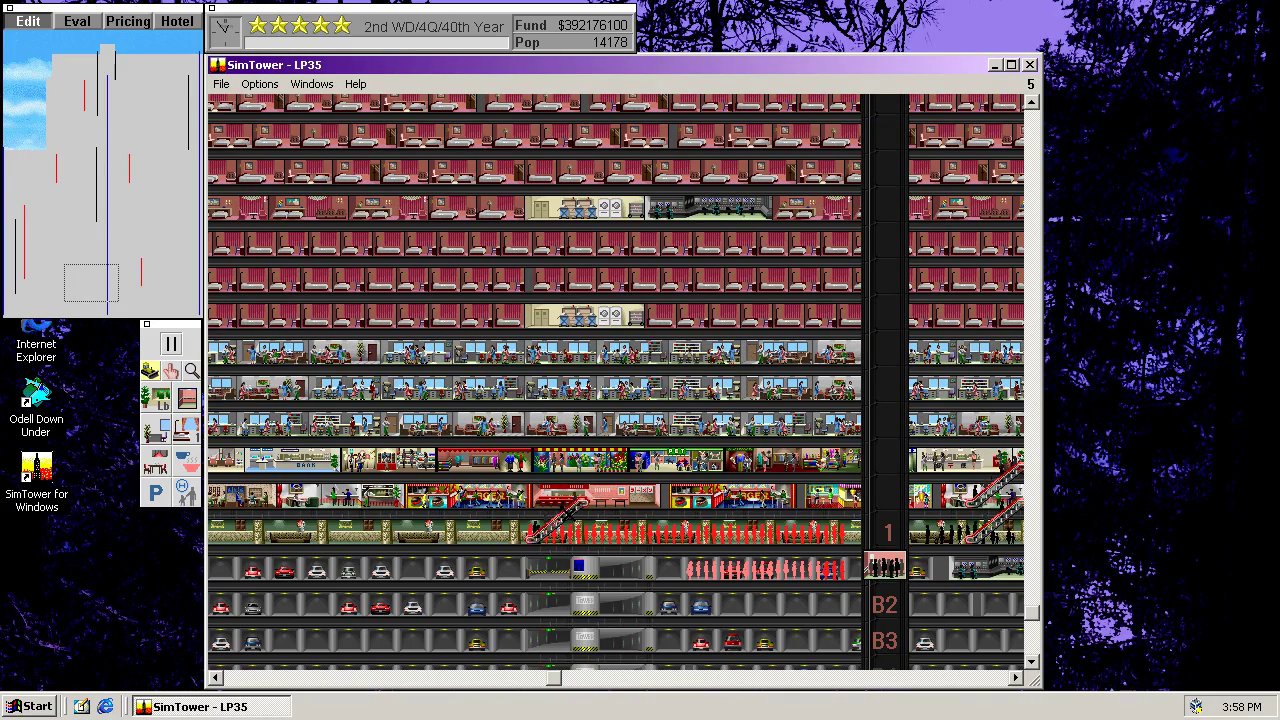
pyautogui.moveTo(120, 316); pyautogui.dragTo(125, 303)
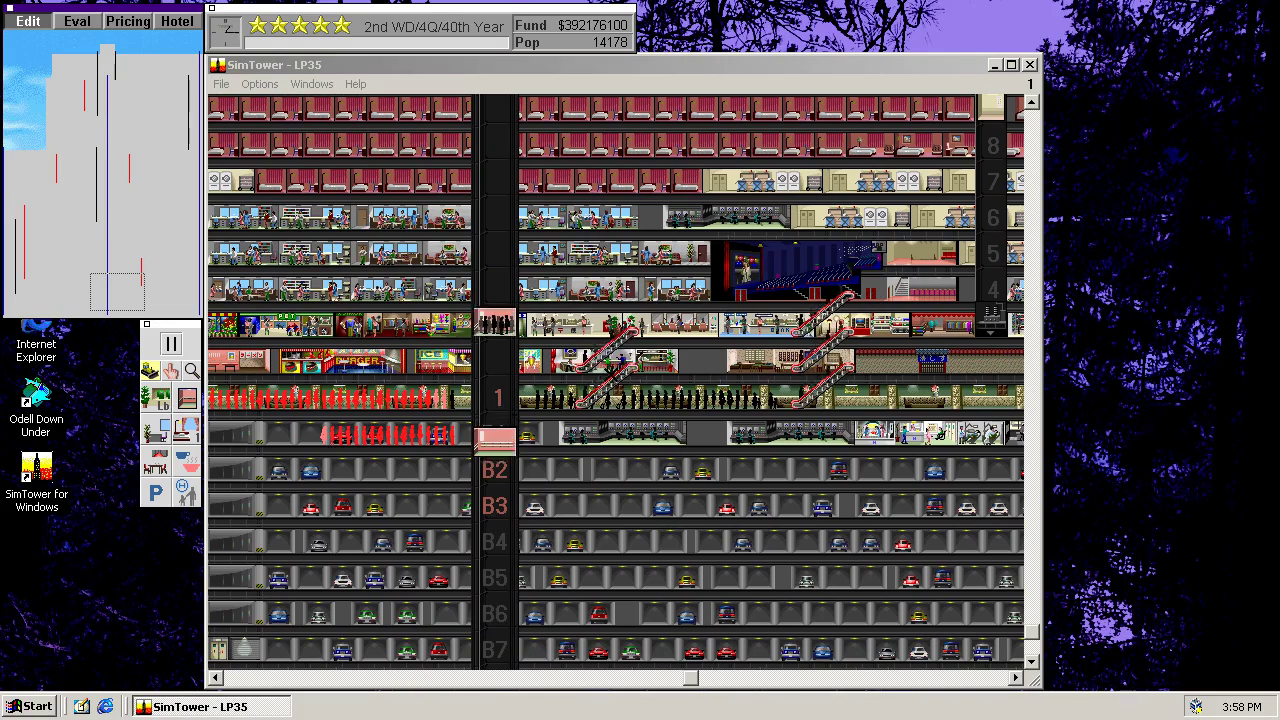
pyautogui.click(622, 372)
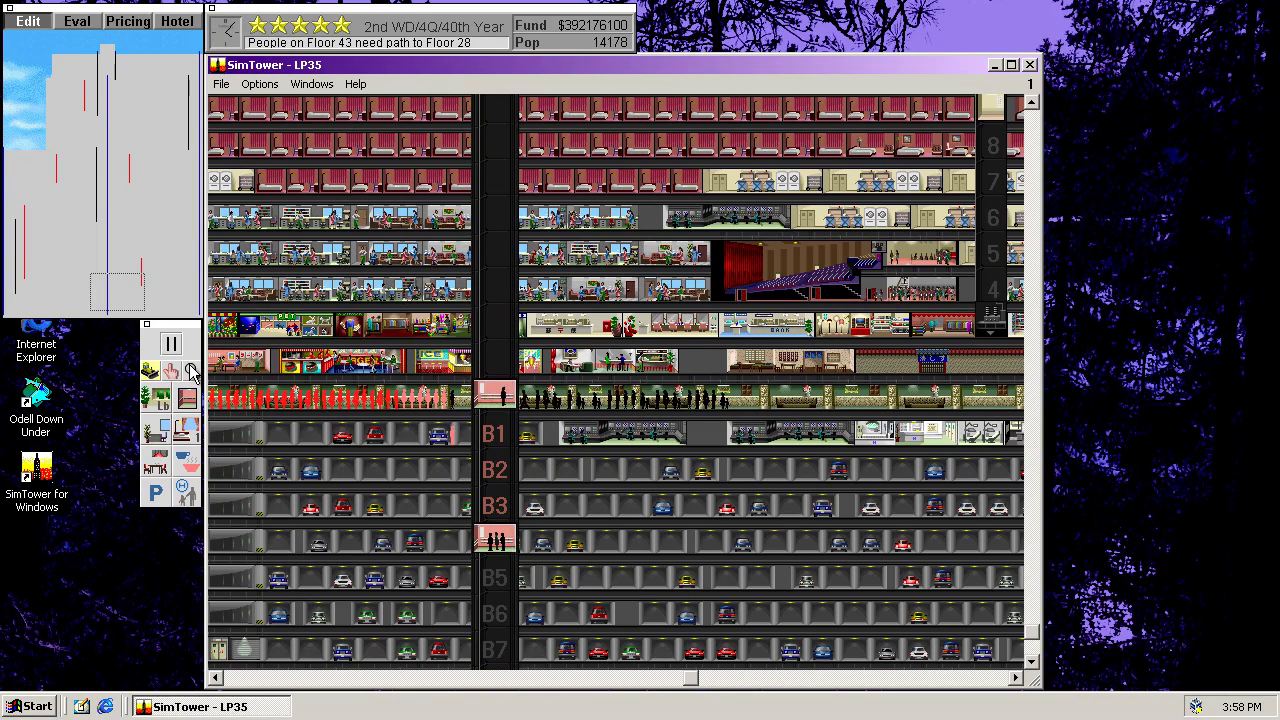
# Step: Start showing the new film Love in N.Y. in the floor 4 movie theater
pyautogui.click(828, 276)
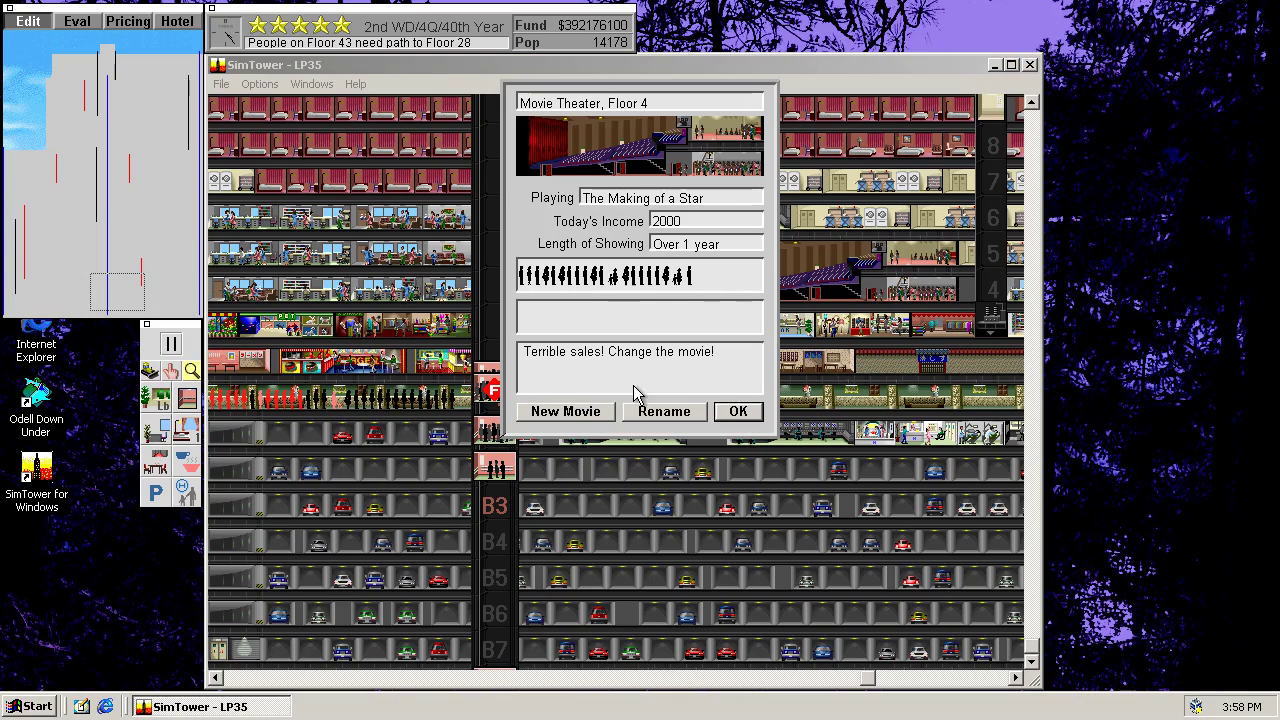
pyautogui.click(574, 420)
pyautogui.click(648, 124)
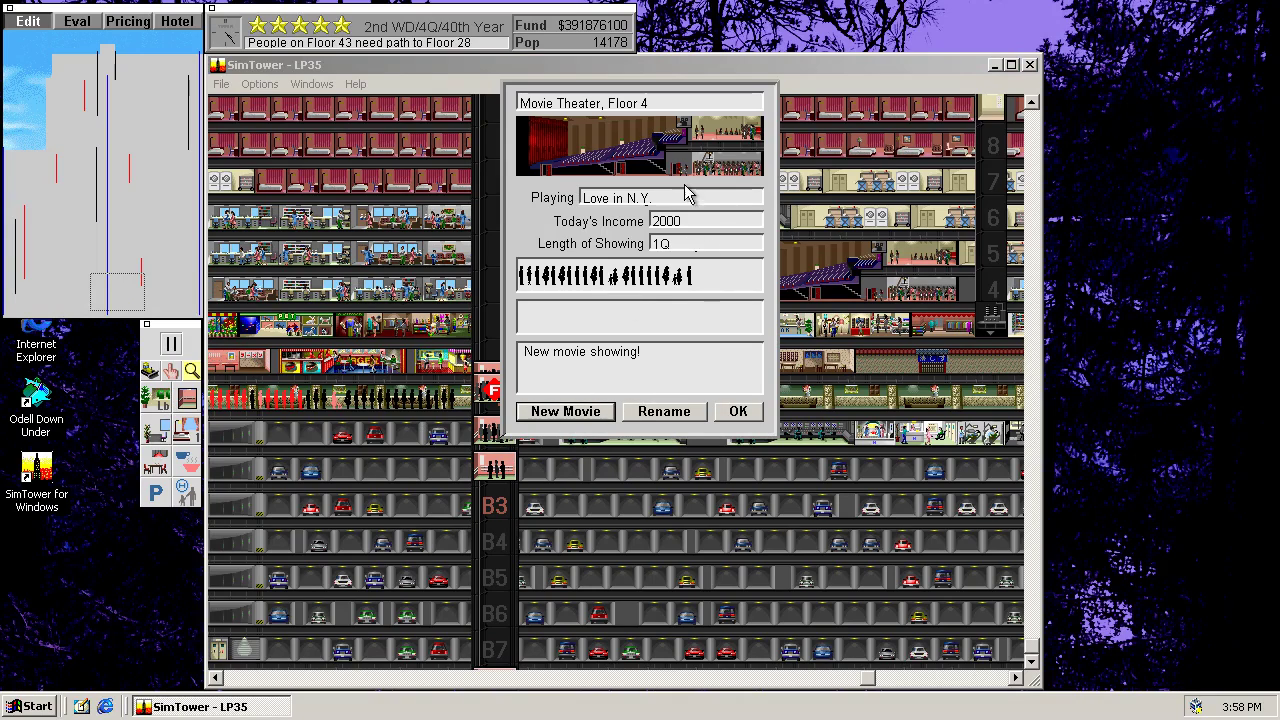
pyautogui.click(738, 414)
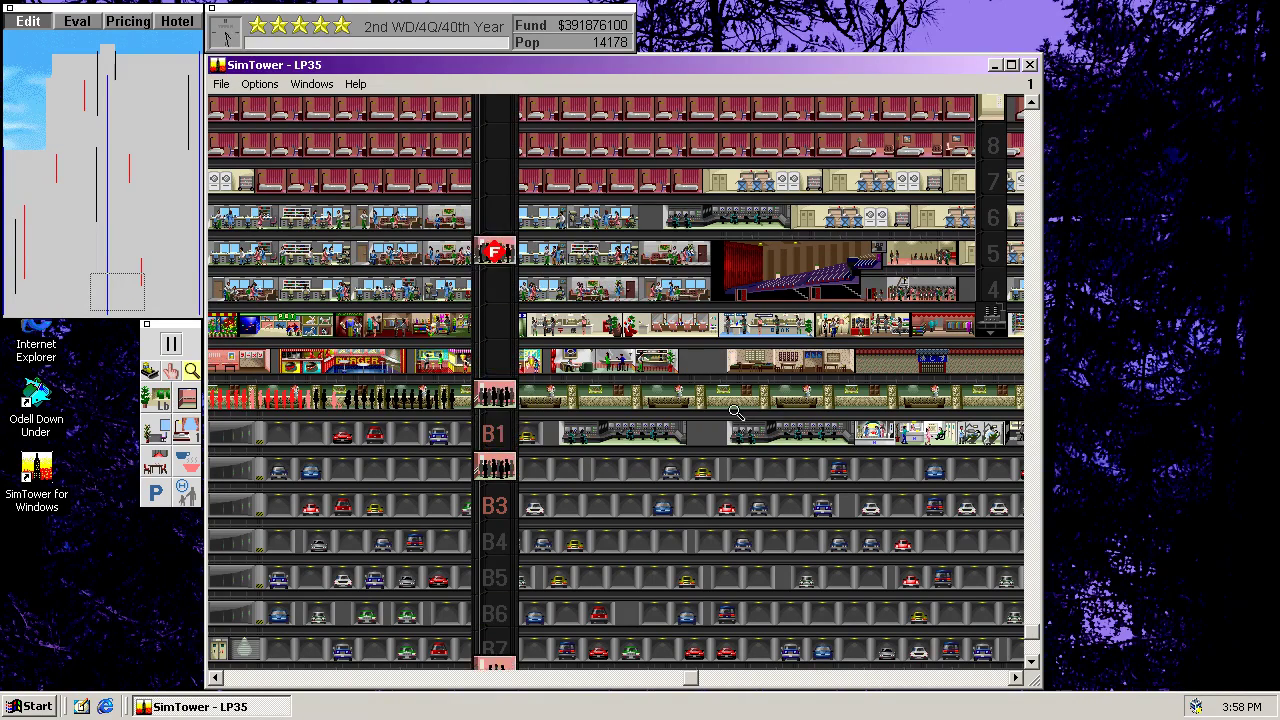
# Step: Choose the Standard Elevator and place its shaft on the lobby floor
pyautogui.click(117, 293)
pyautogui.click(12, 291)
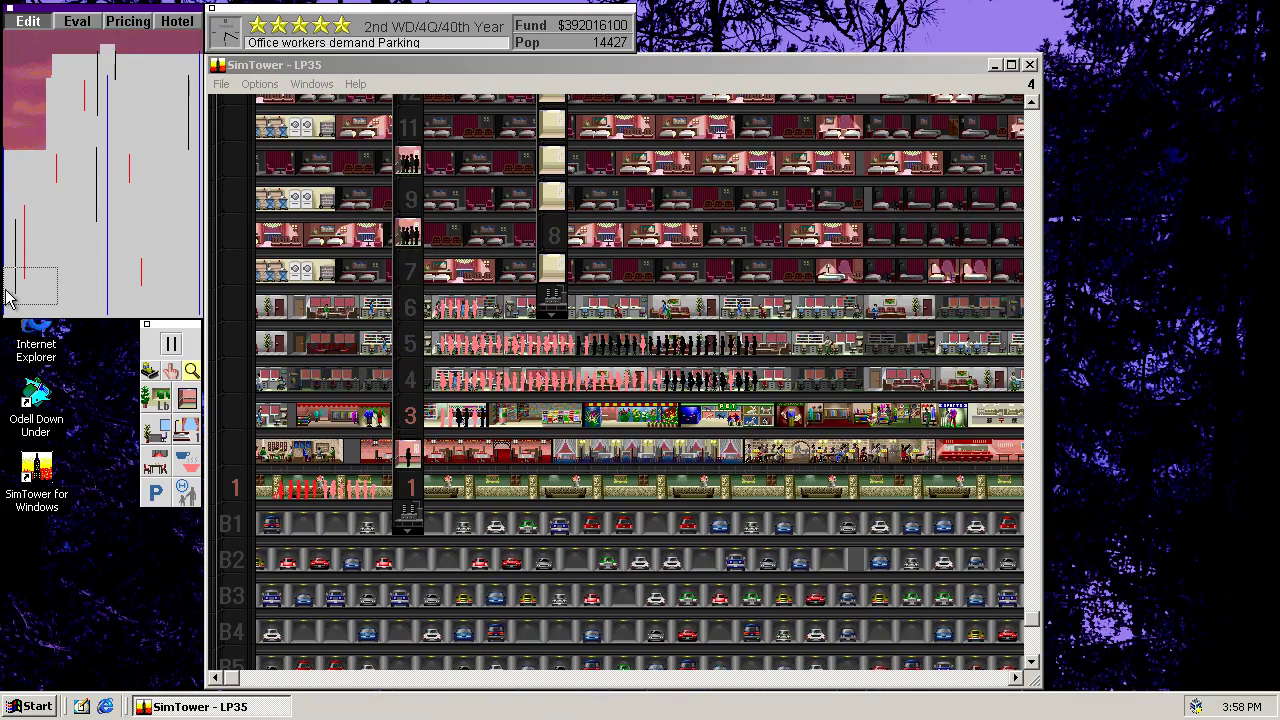
pyautogui.click(73, 305)
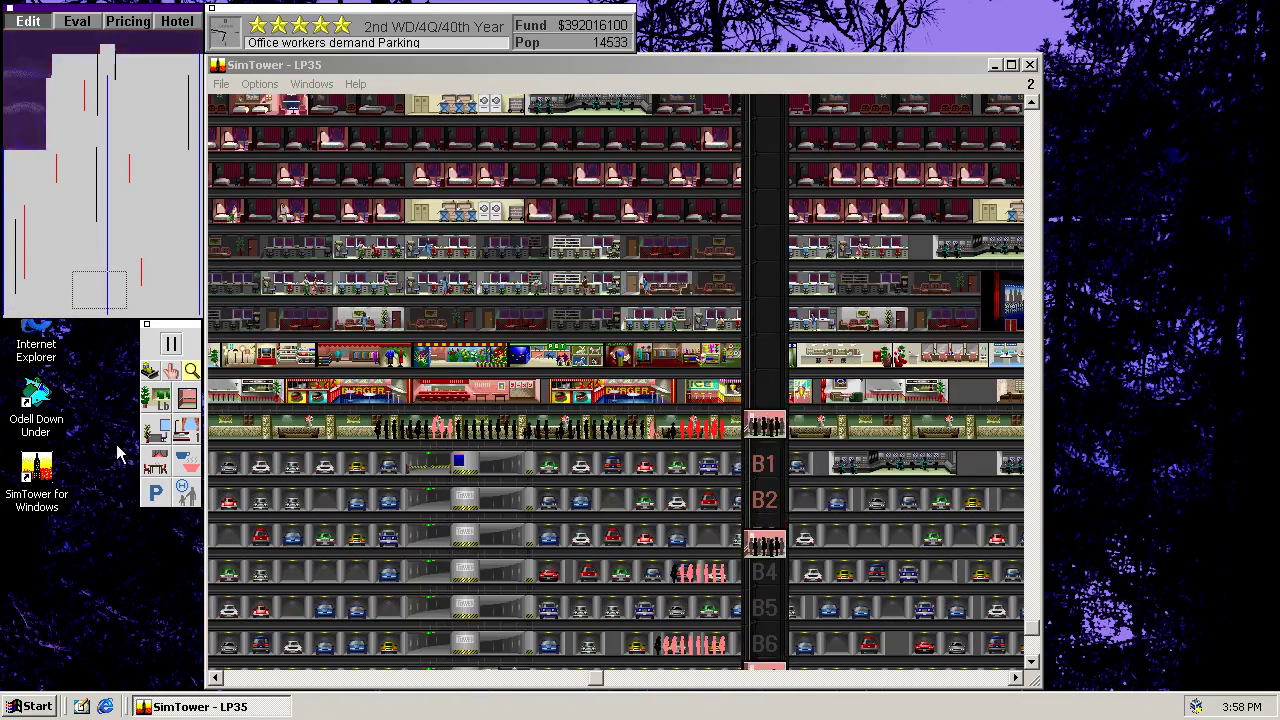
pyautogui.click(186, 400)
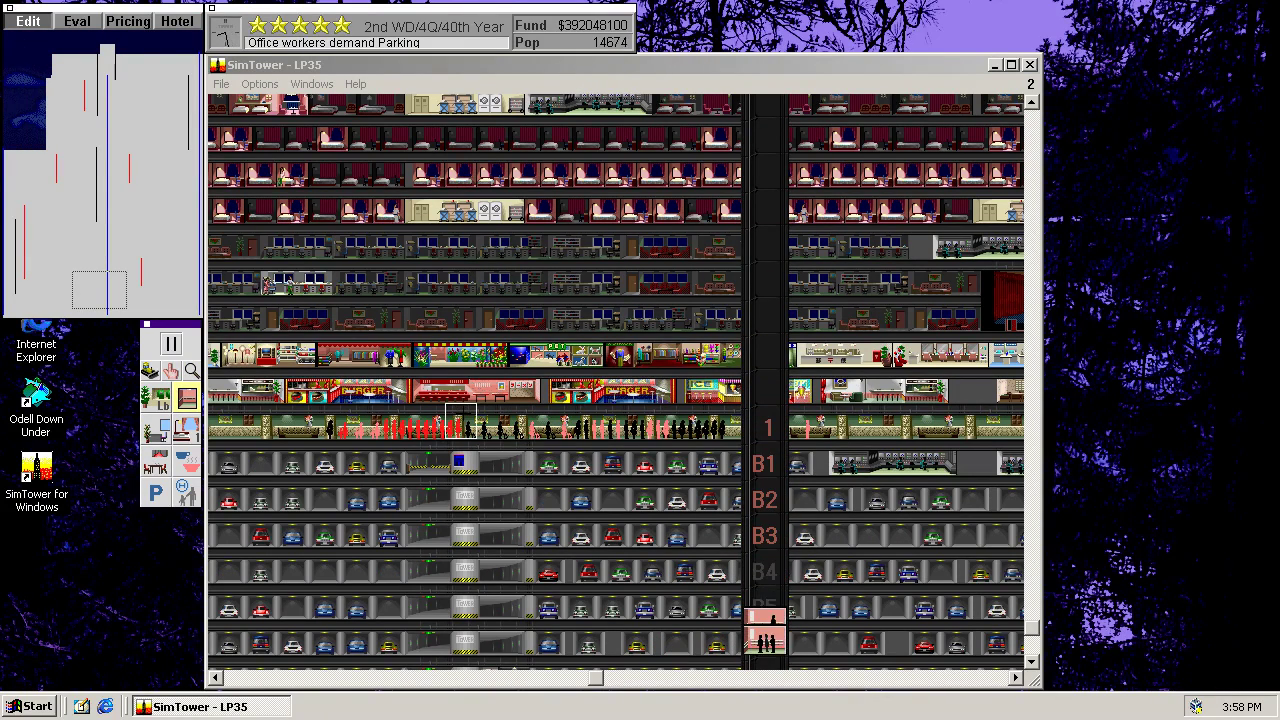
pyautogui.click(462, 422)
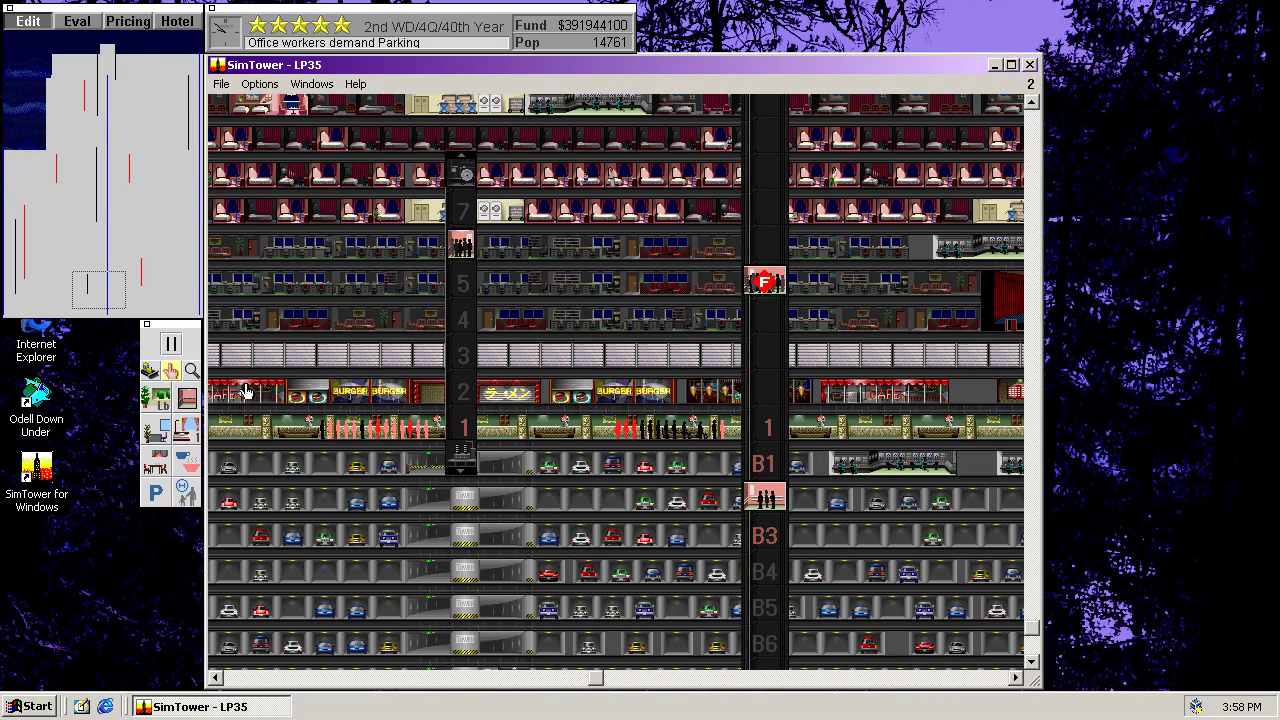
# Step: Stretch the new elevator shaft upward to its 30-floor limit
pyautogui.click(88, 278)
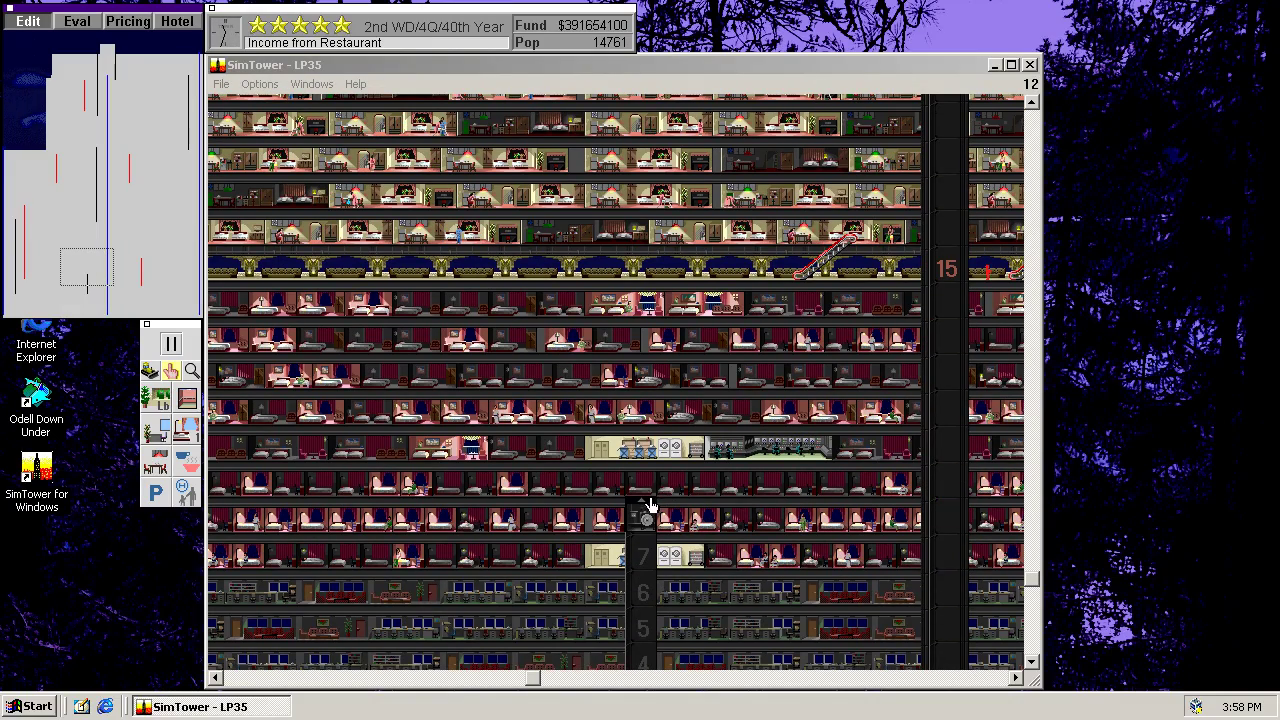
pyautogui.moveTo(648, 506); pyautogui.dragTo(628, 258)
pyautogui.moveTo(114, 271); pyautogui.dragTo(95, 250)
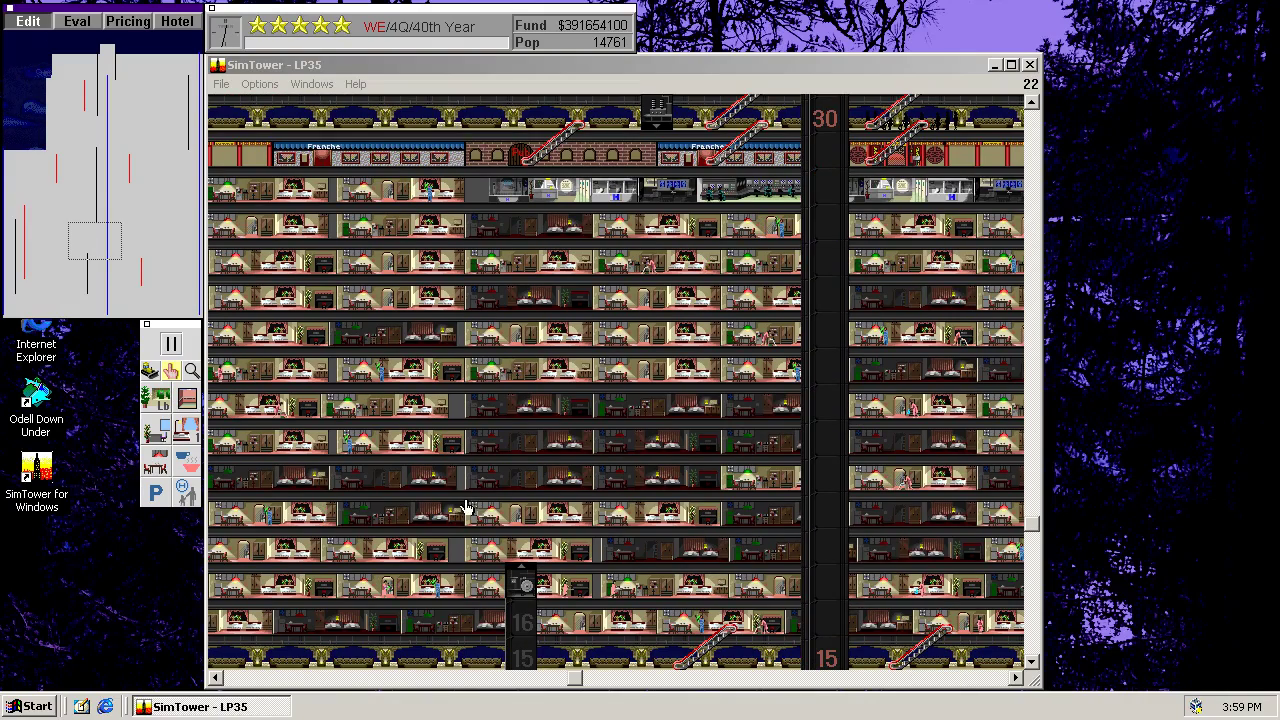
pyautogui.moveTo(522, 563); pyautogui.dragTo(513, 436)
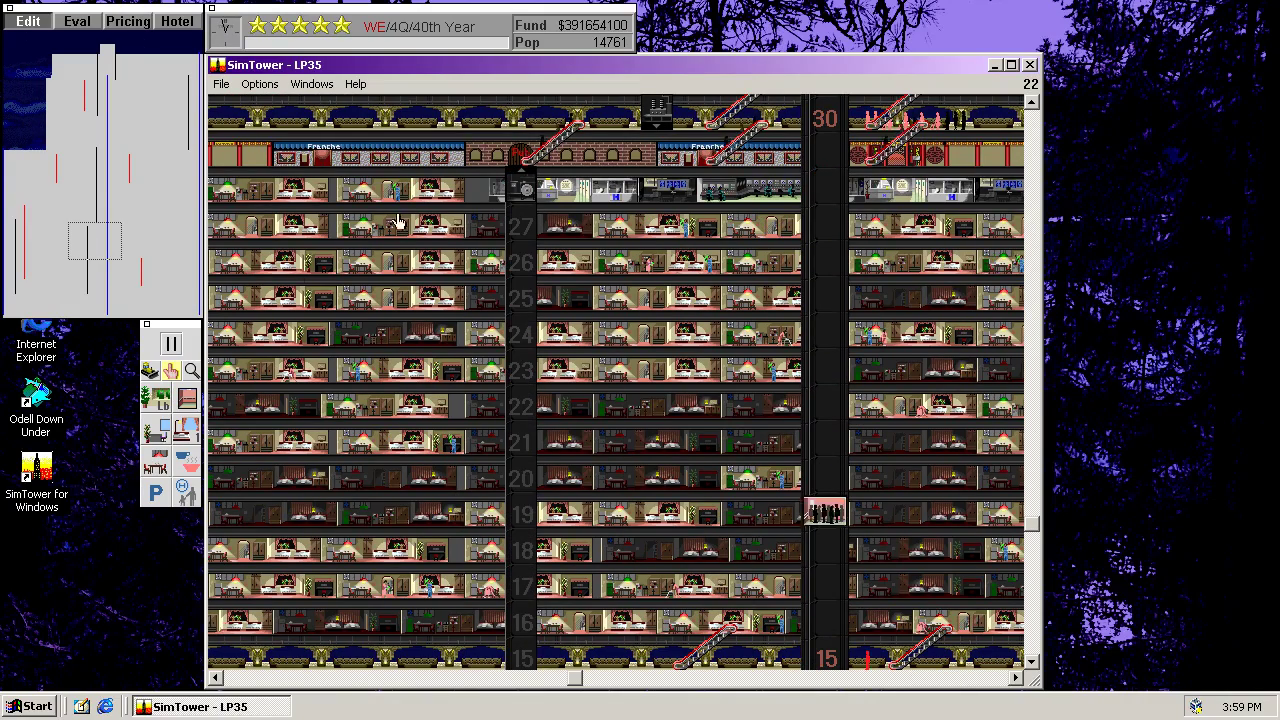
pyautogui.moveTo(100, 257); pyautogui.dragTo(91, 233)
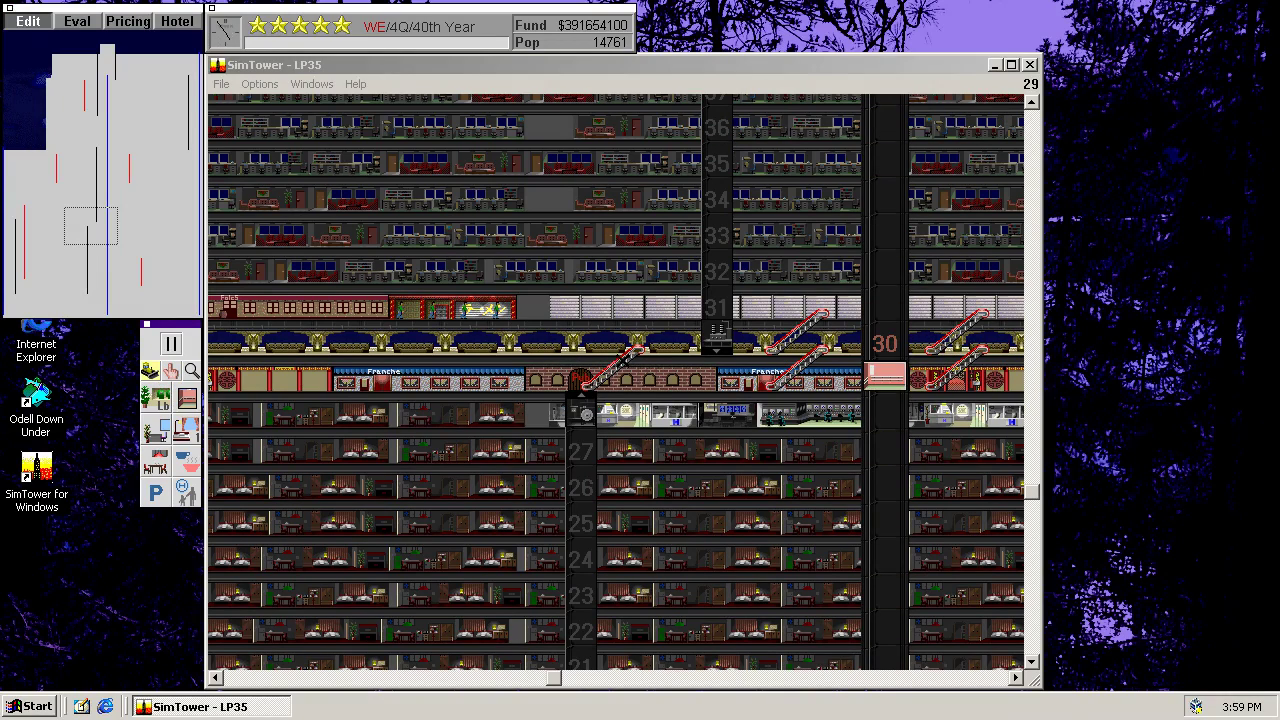
pyautogui.click(617, 363)
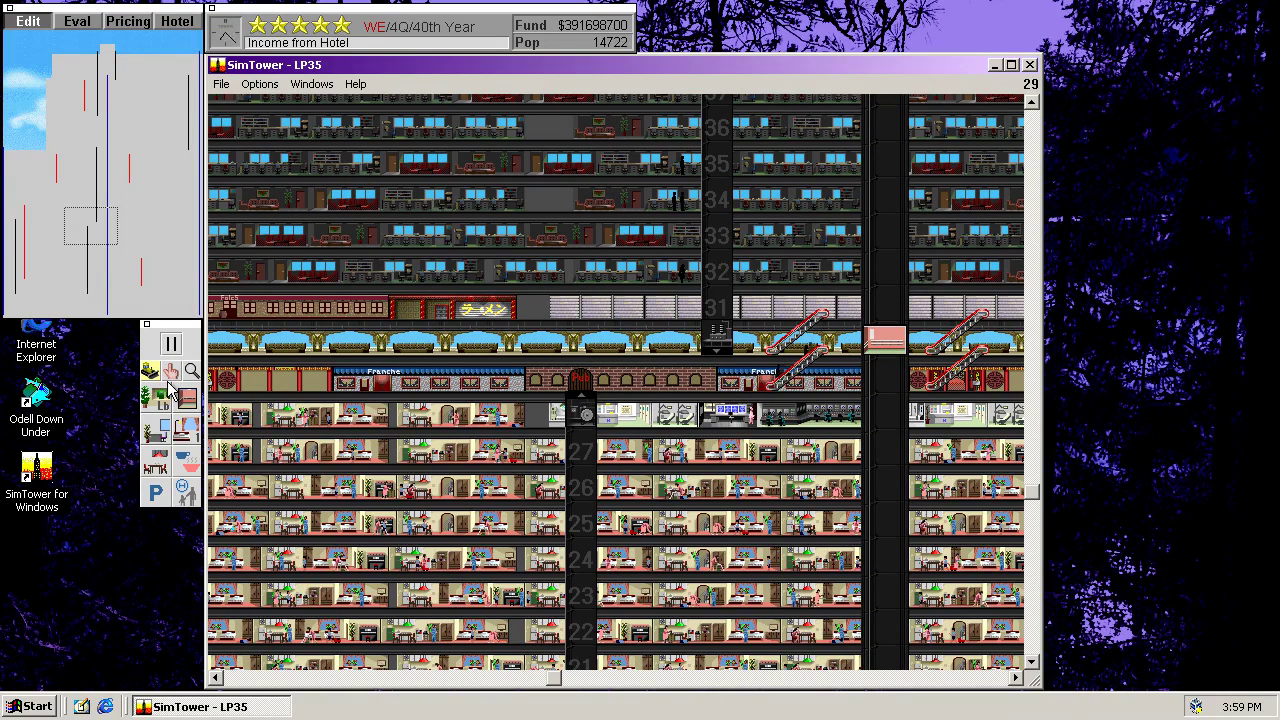
pyautogui.click(584, 398)
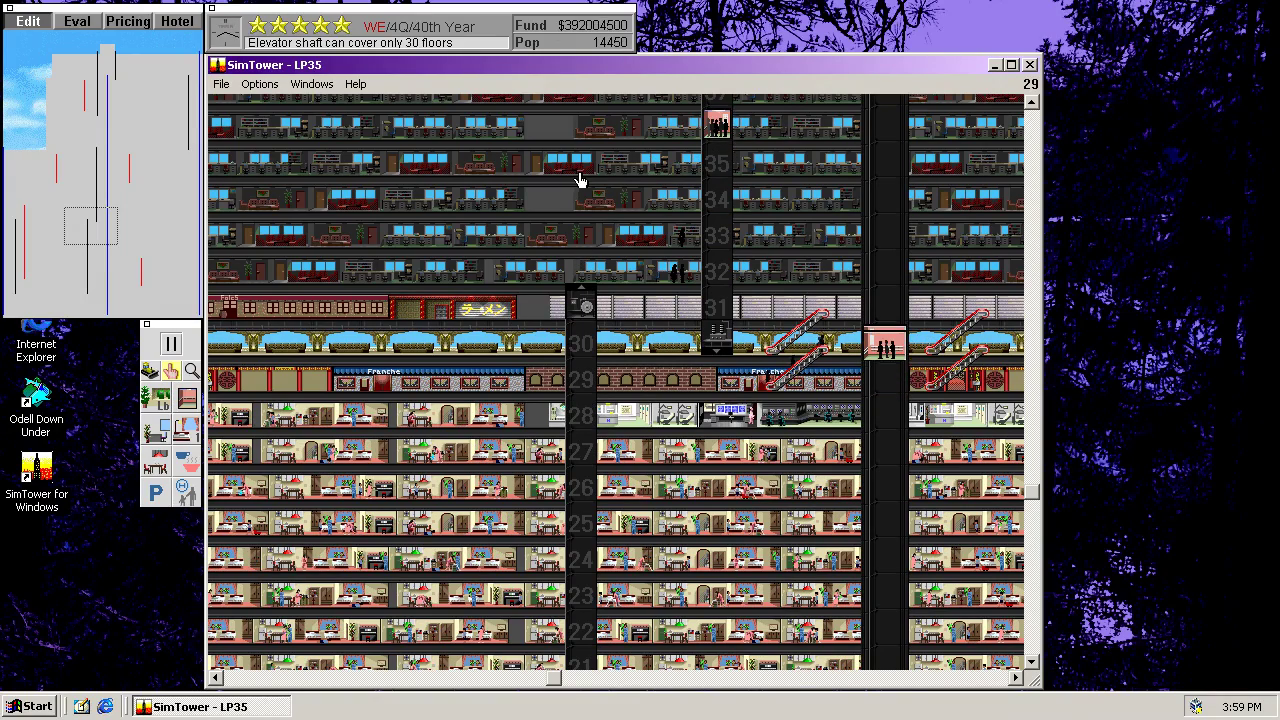
# Step: Add elevator cars to the new shaft until it holds no more
pyautogui.click(93, 237)
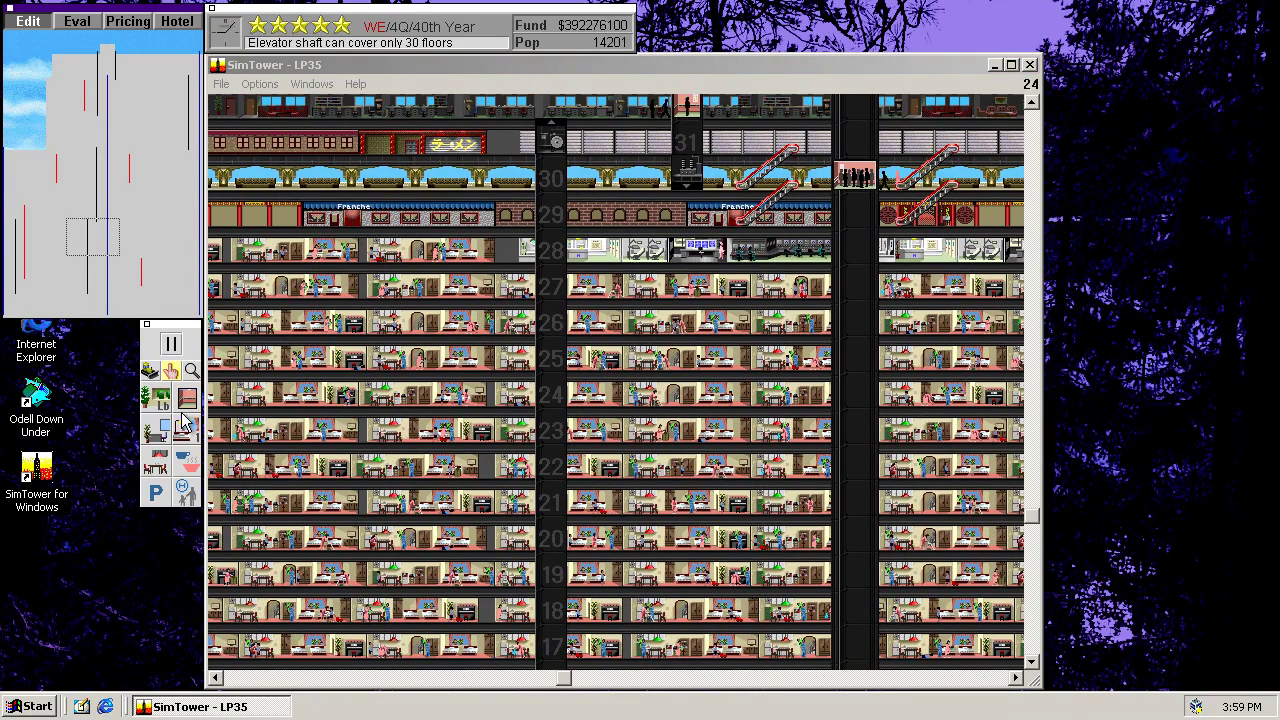
pyautogui.moveTo(96, 246); pyautogui.dragTo(96, 248)
pyautogui.click(187, 398)
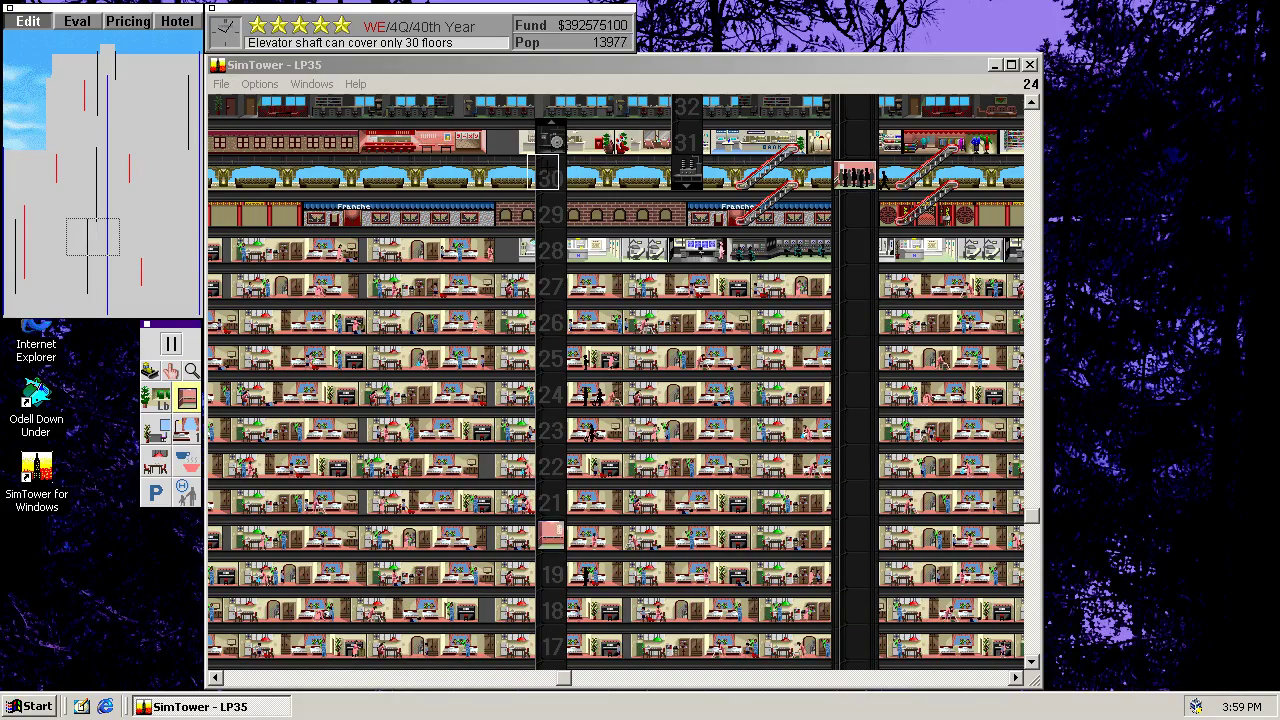
pyautogui.click(551, 216)
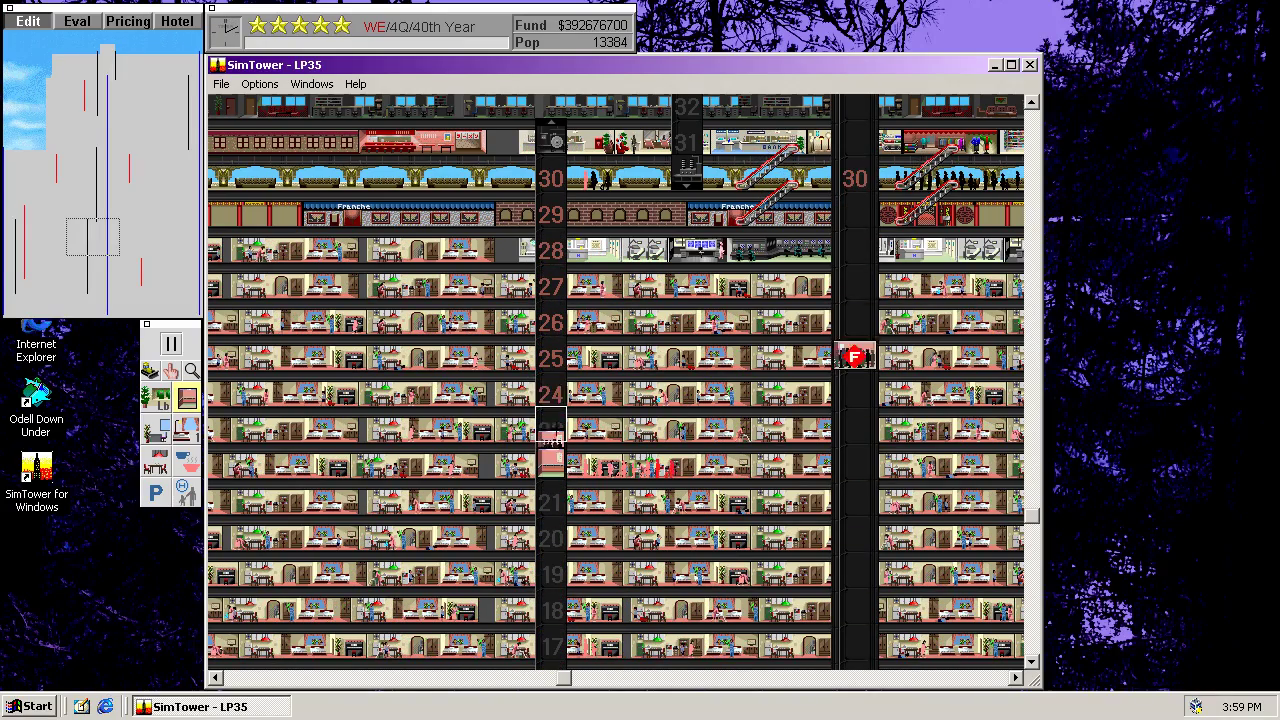
pyautogui.click(551, 440)
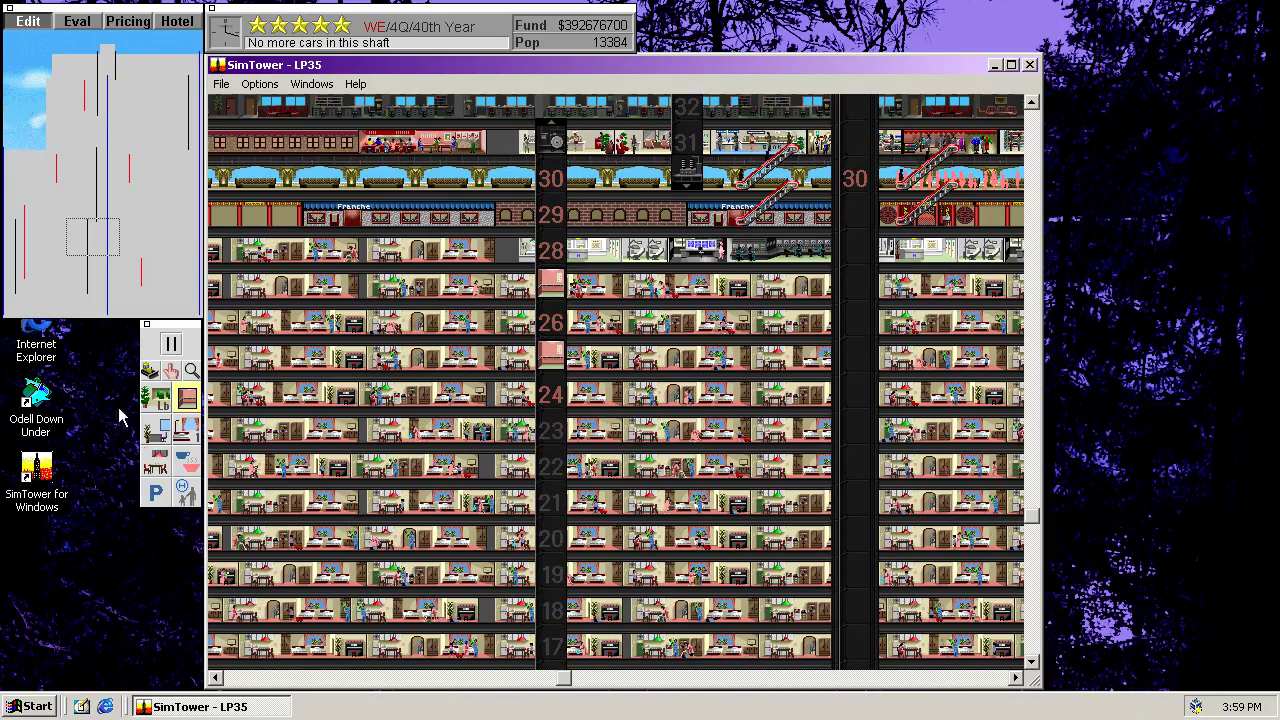
pyautogui.moveTo(90, 237)
pyautogui.mouseDown()
pyautogui.moveTo(106, 280)
pyautogui.moveTo(135, 220)
pyautogui.mouseUp()
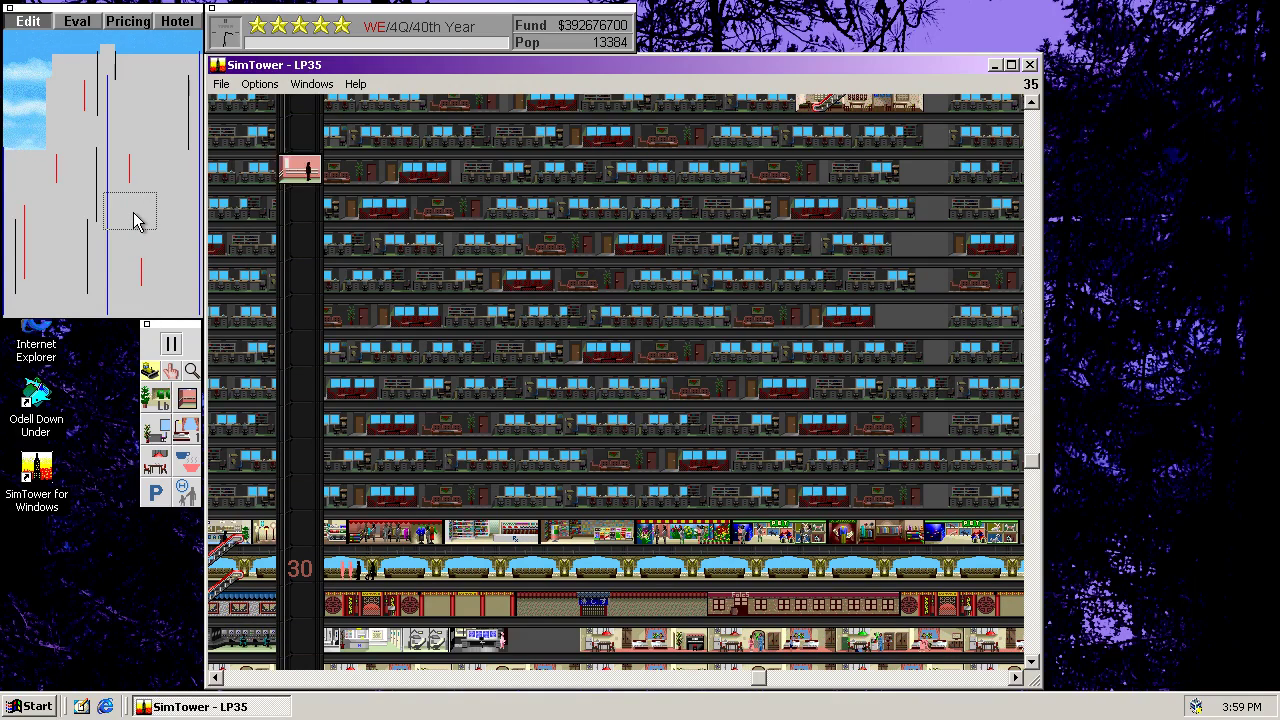
pyautogui.moveTo(137, 221); pyautogui.dragTo(96, 222)
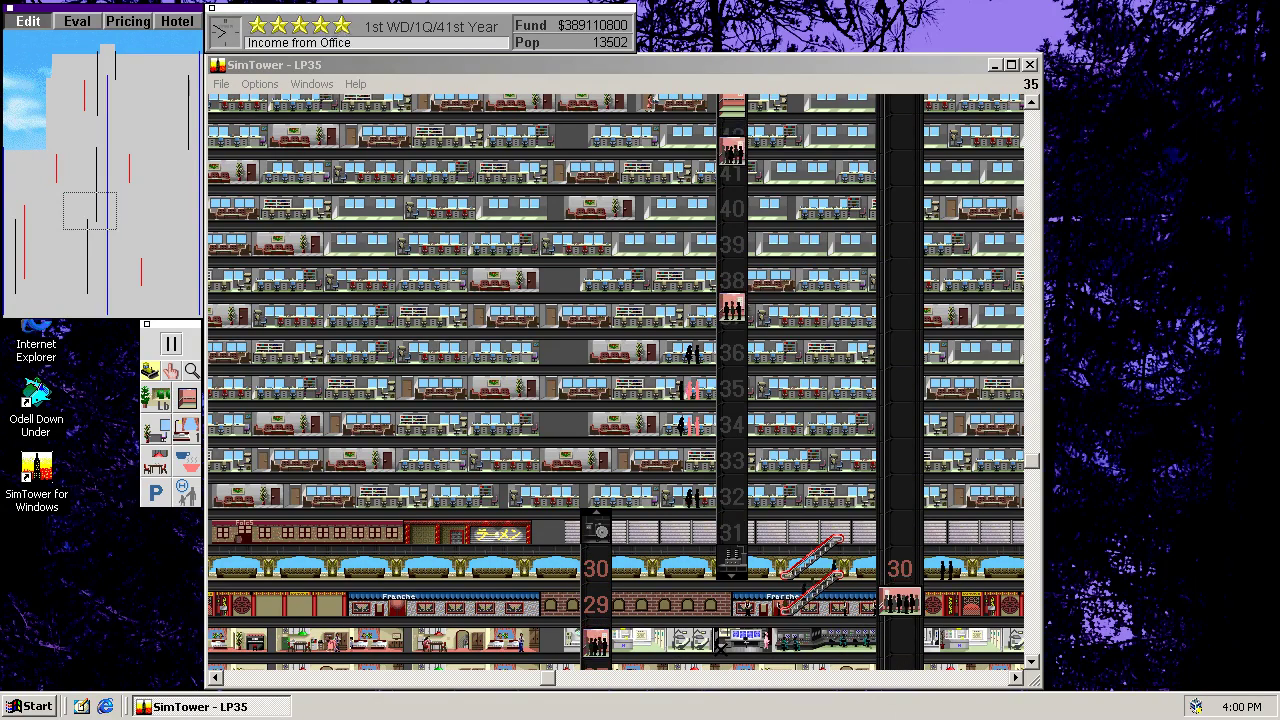
# Step: Try the escalator and stairs tools in the floor flyout, then pick the plain Floor tool
pyautogui.click(153, 396)
pyautogui.click(155, 497)
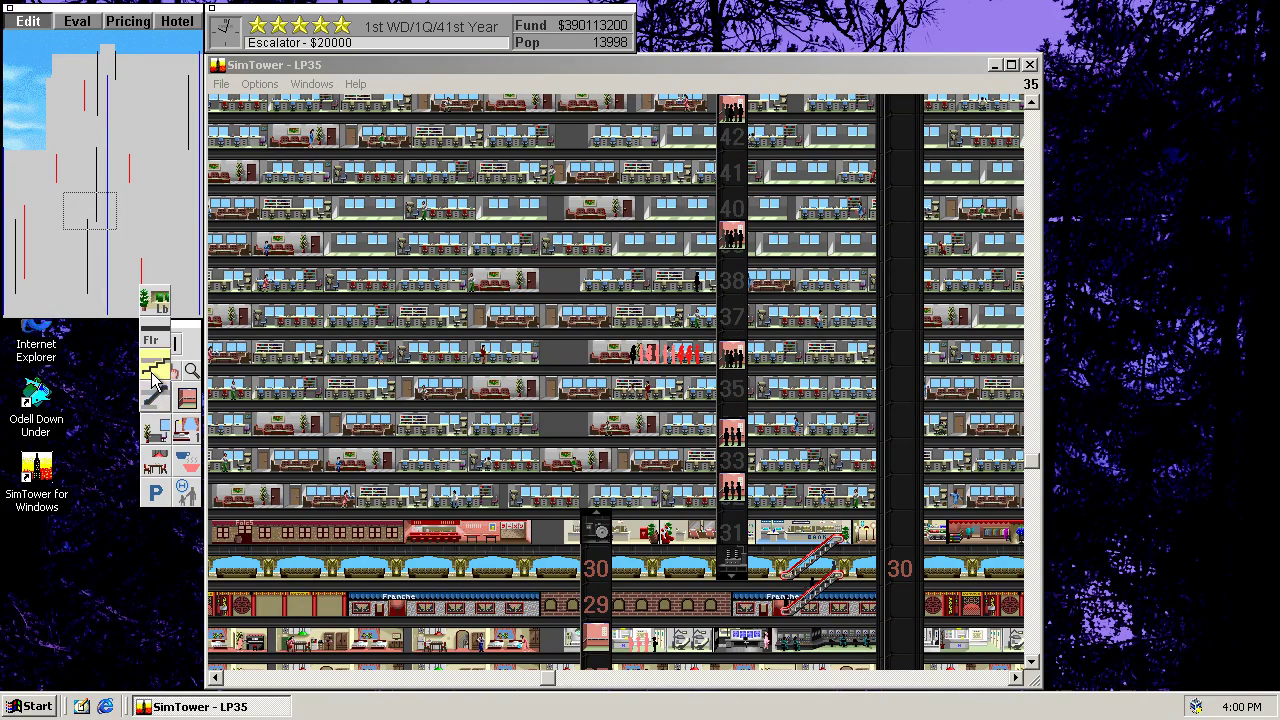
pyautogui.click(153, 373)
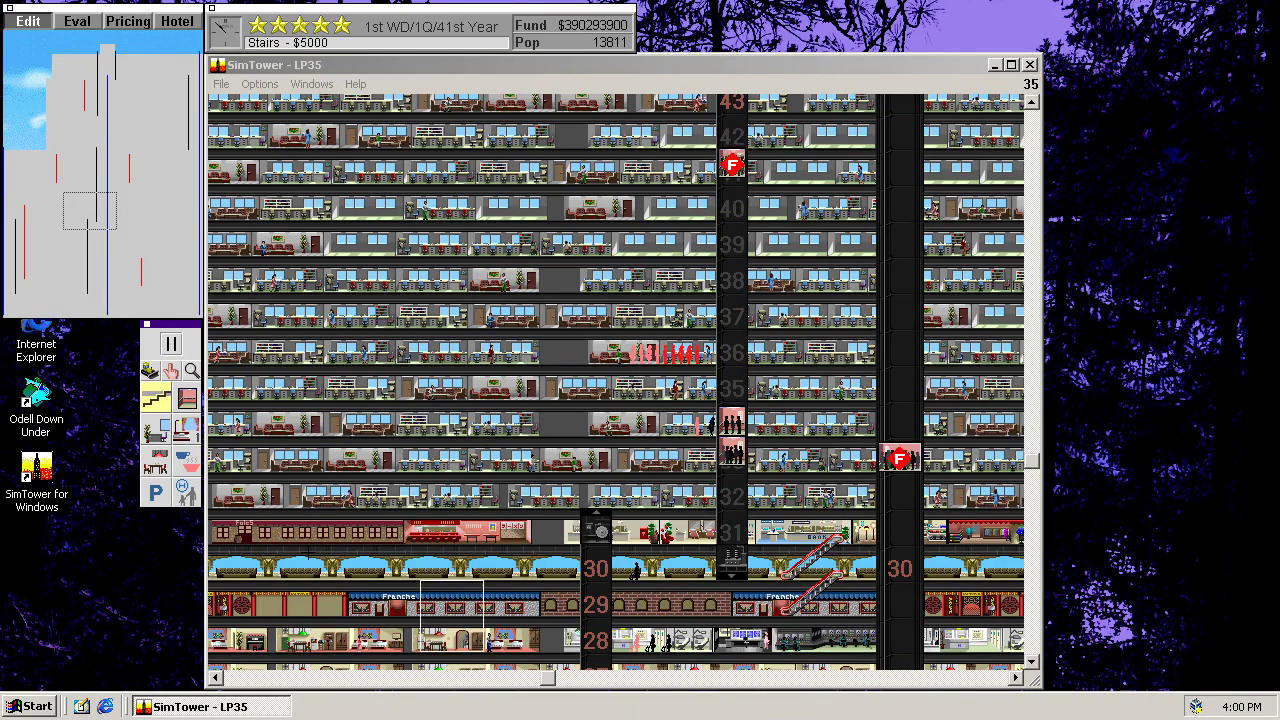
pyautogui.click(152, 395)
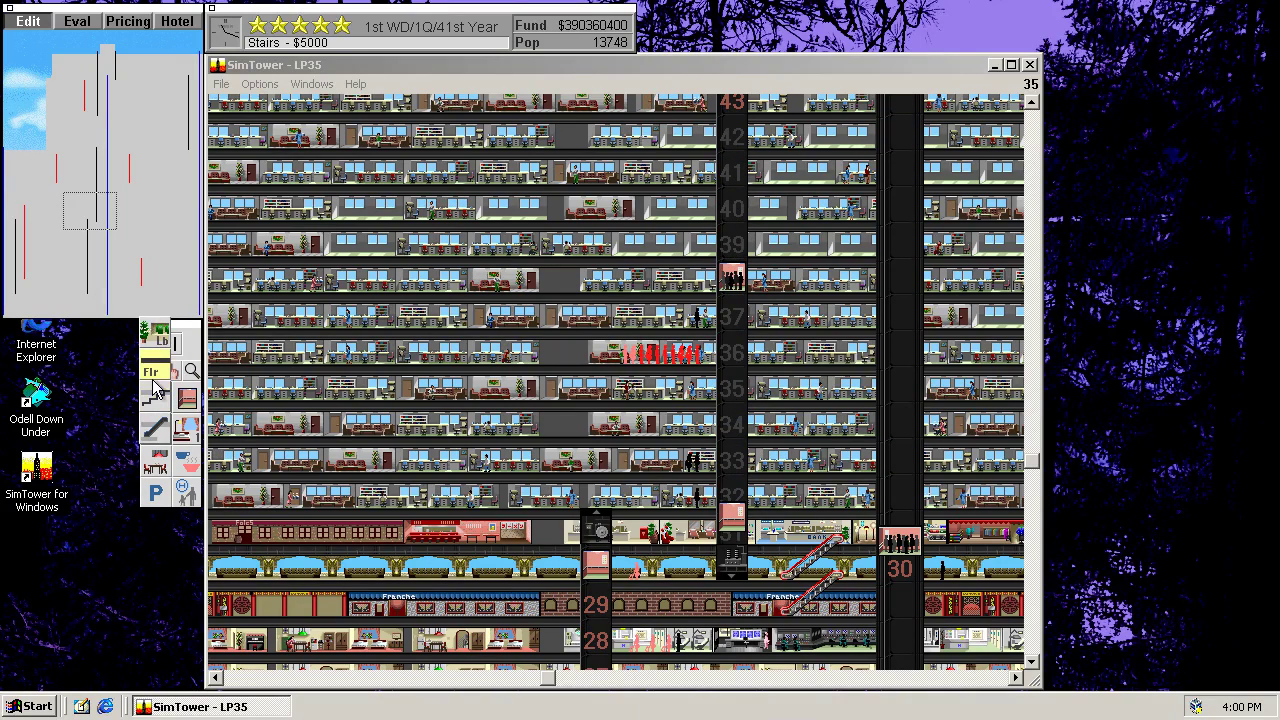
pyautogui.click(160, 396)
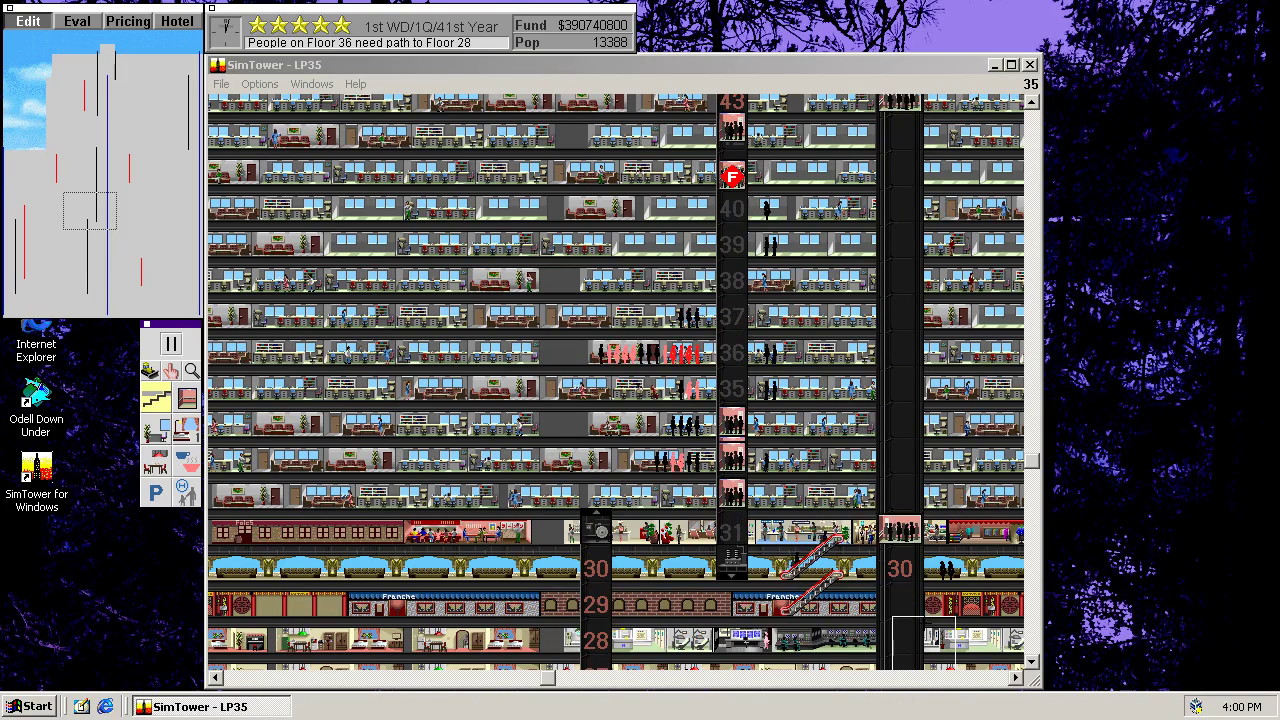
pyautogui.click(153, 403)
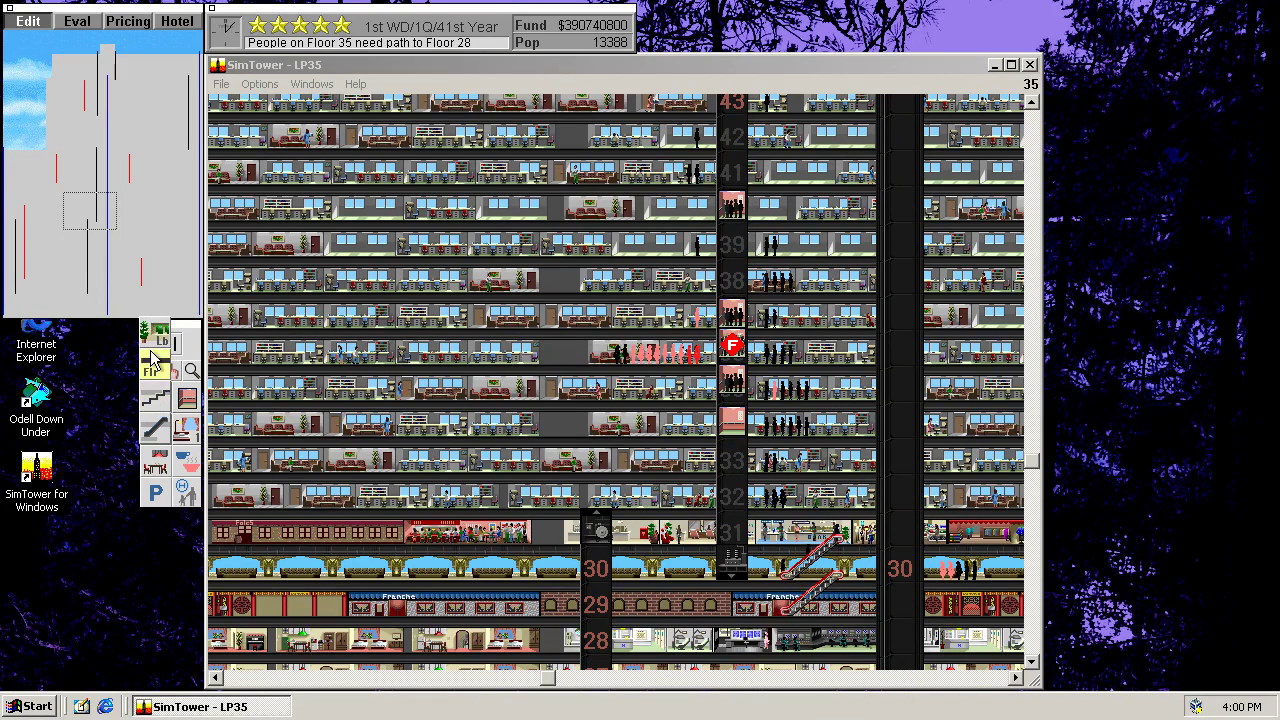
pyautogui.click(152, 362)
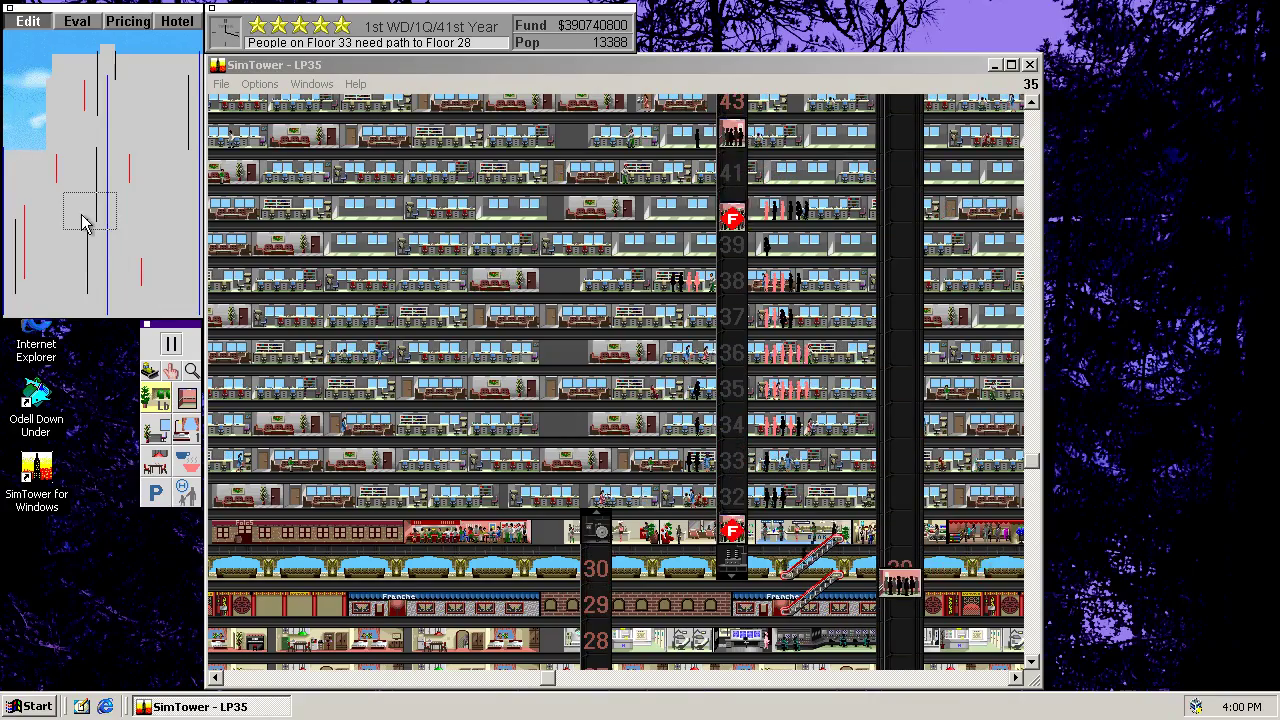
# Step: Give the vacant Floor 43 office a $10000 rent
pyautogui.moveTo(85, 224); pyautogui.dragTo(172, 193)
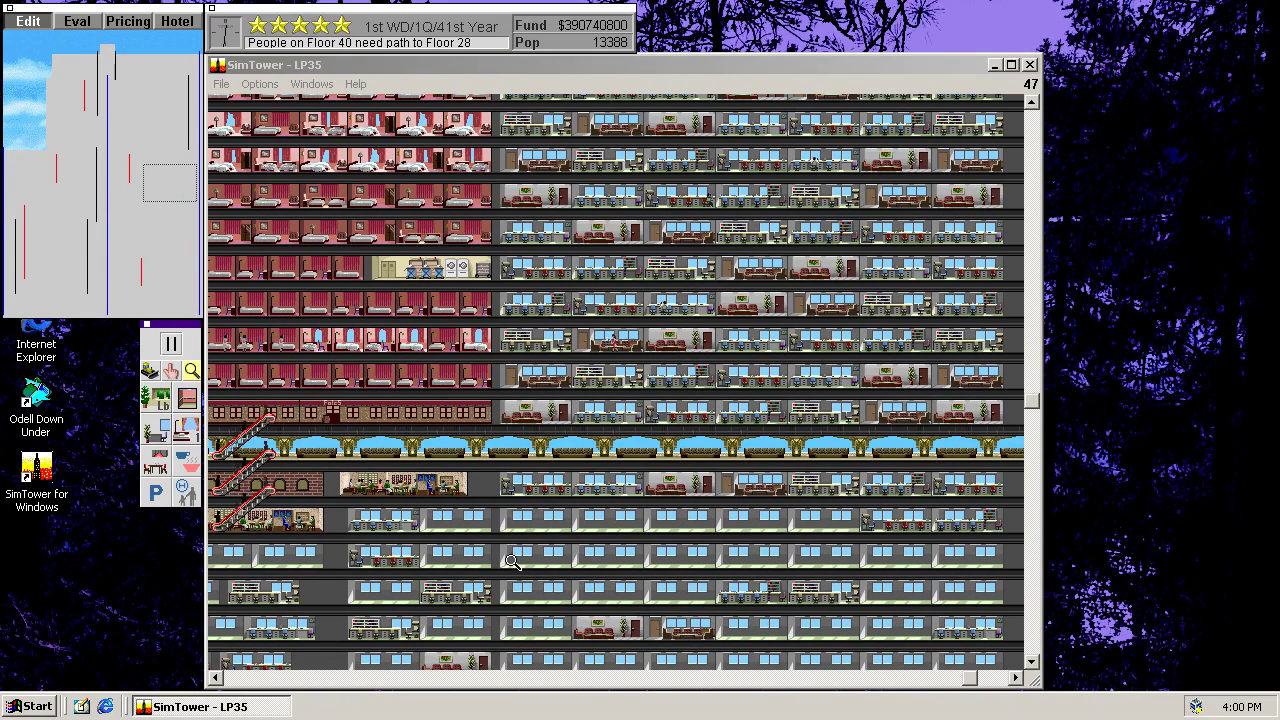
pyautogui.click(508, 520)
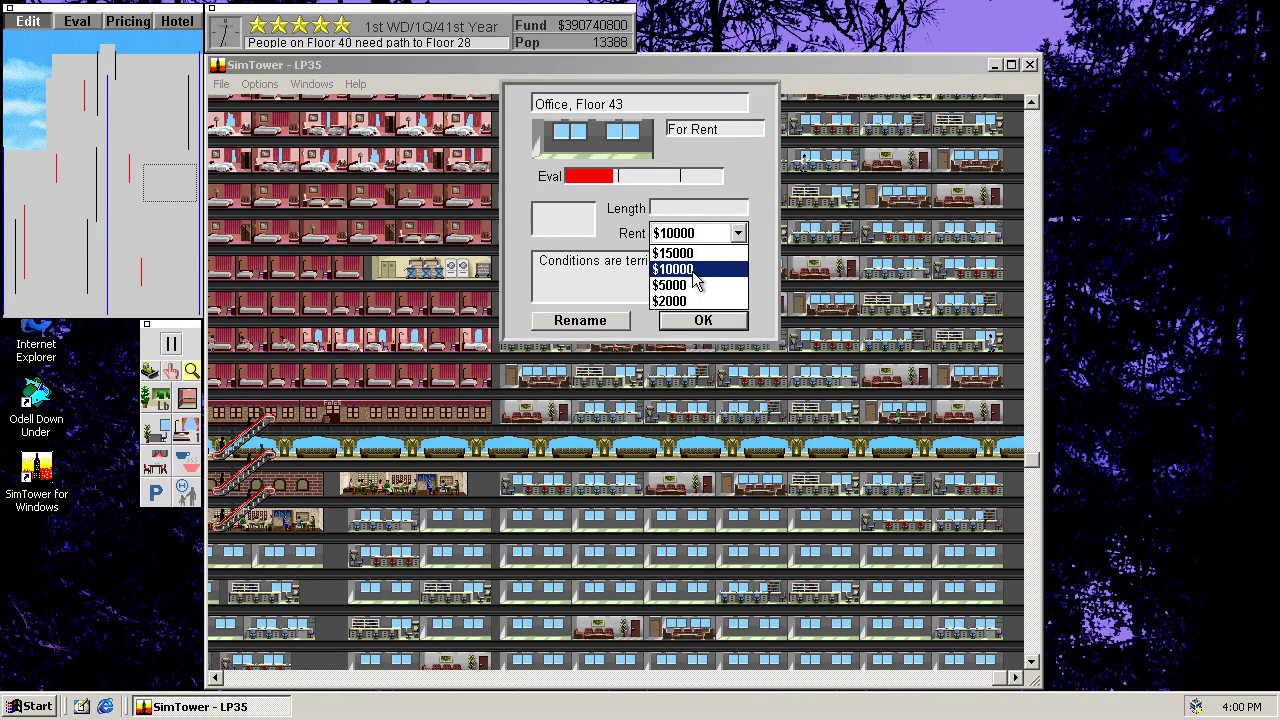
pyautogui.click(680, 330)
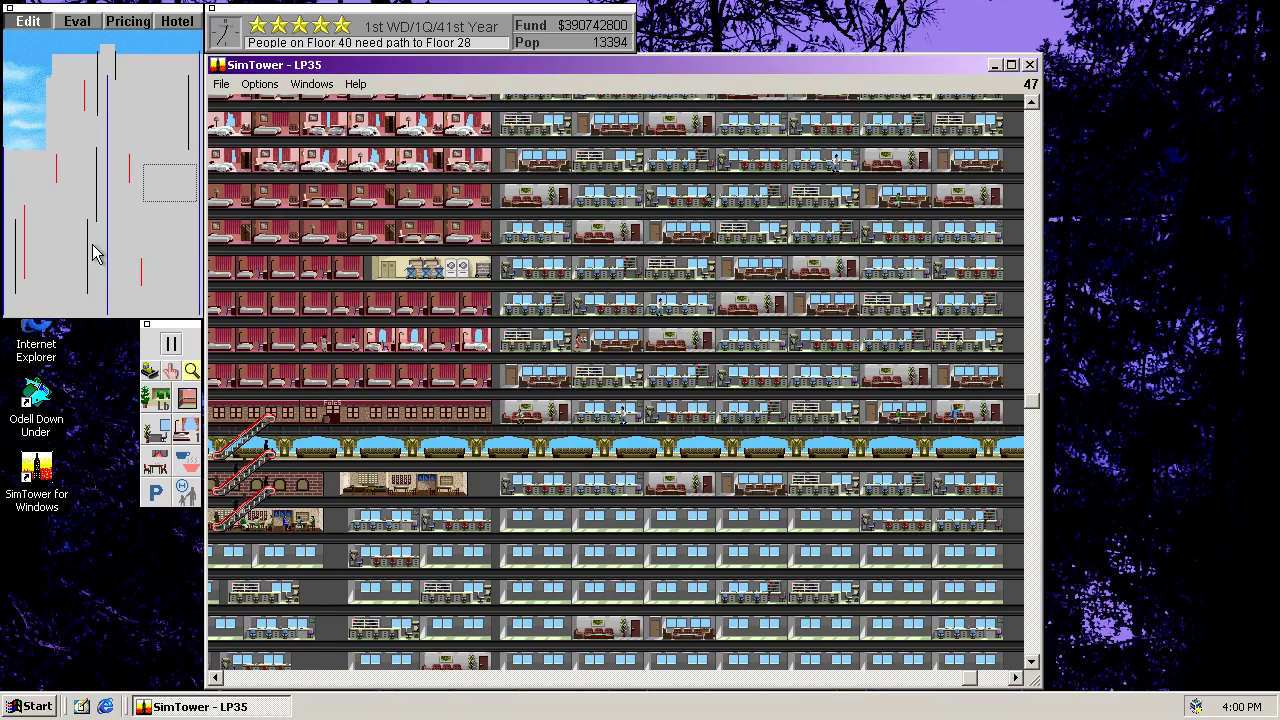
pyautogui.moveTo(148, 200)
pyautogui.mouseDown()
pyautogui.moveTo(163, 194)
pyautogui.moveTo(120, 223)
pyautogui.moveTo(119, 130)
pyautogui.moveTo(123, 160)
pyautogui.mouseUp()
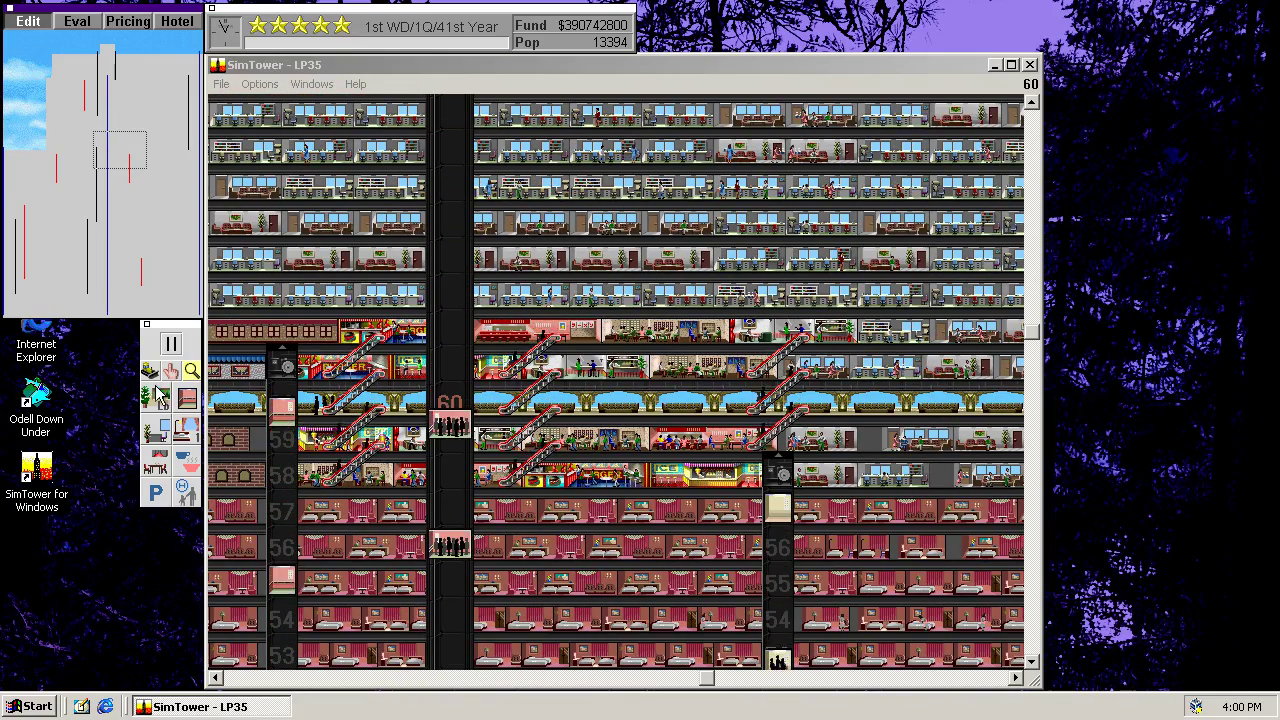
# Step: Place a standard elevator shaft on floors 58–60 and extend it up to floor 75
pyautogui.click(187, 399)
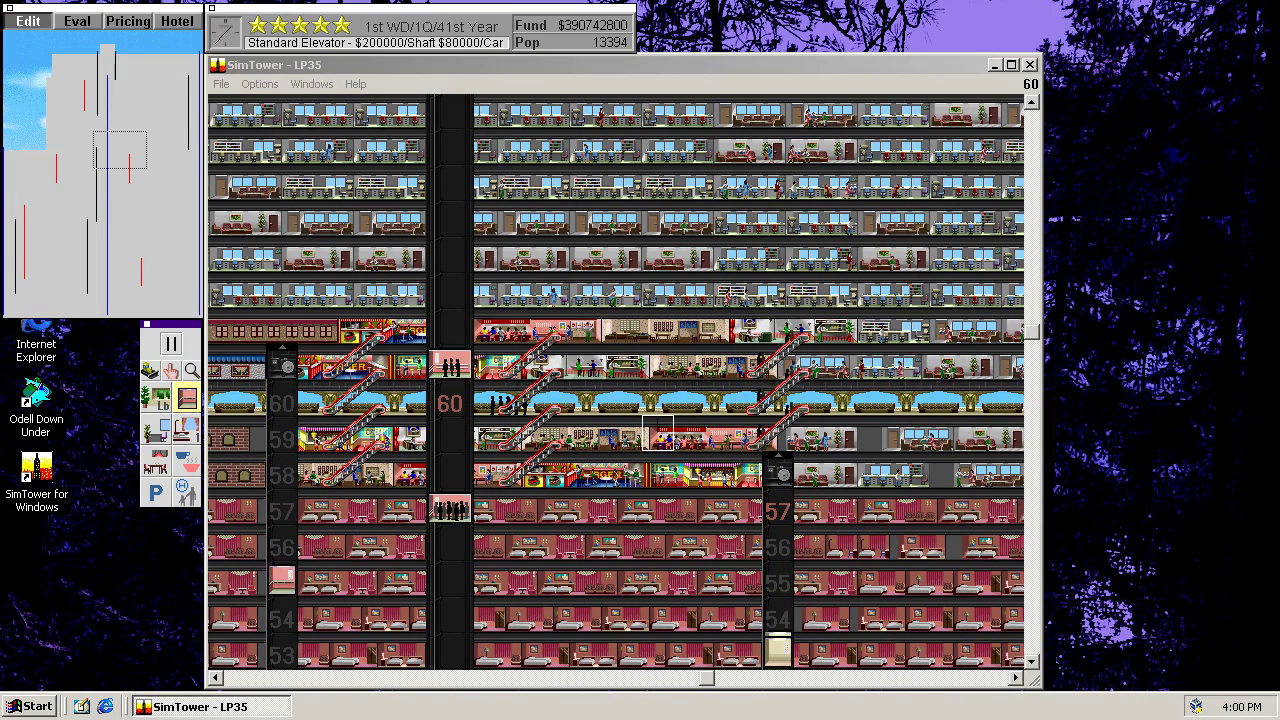
pyautogui.click(651, 432)
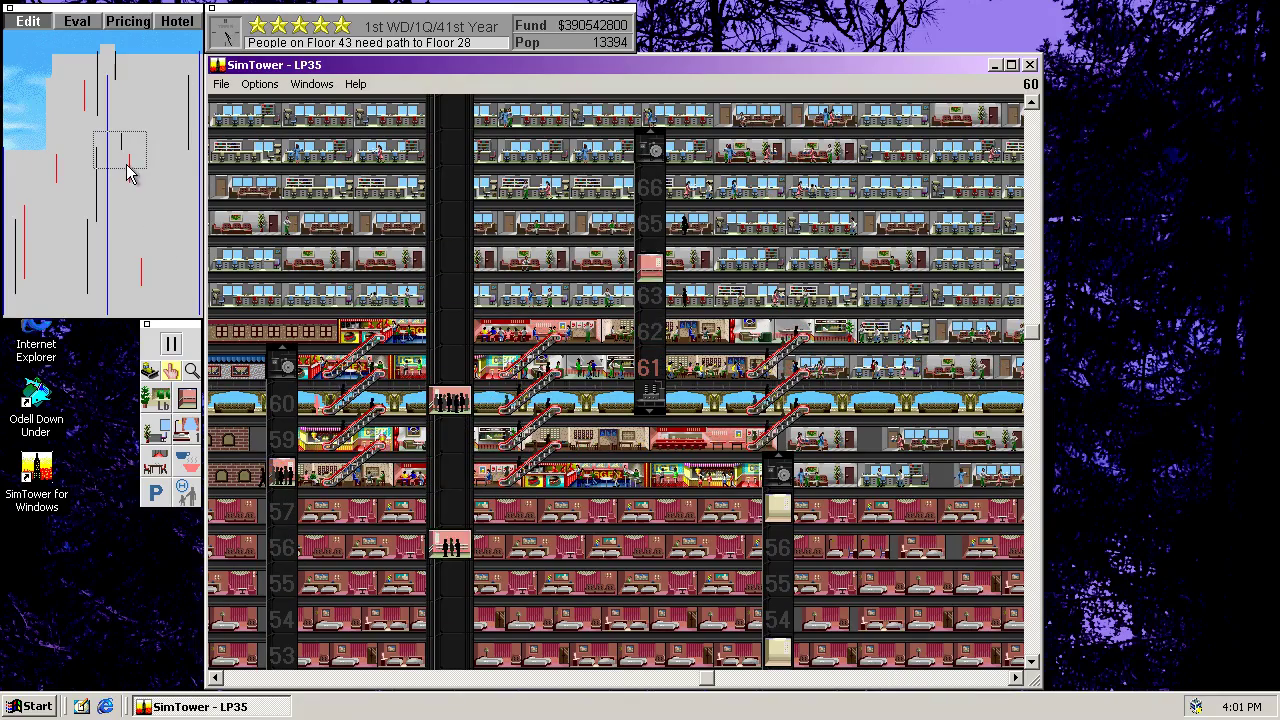
pyautogui.click(125, 136)
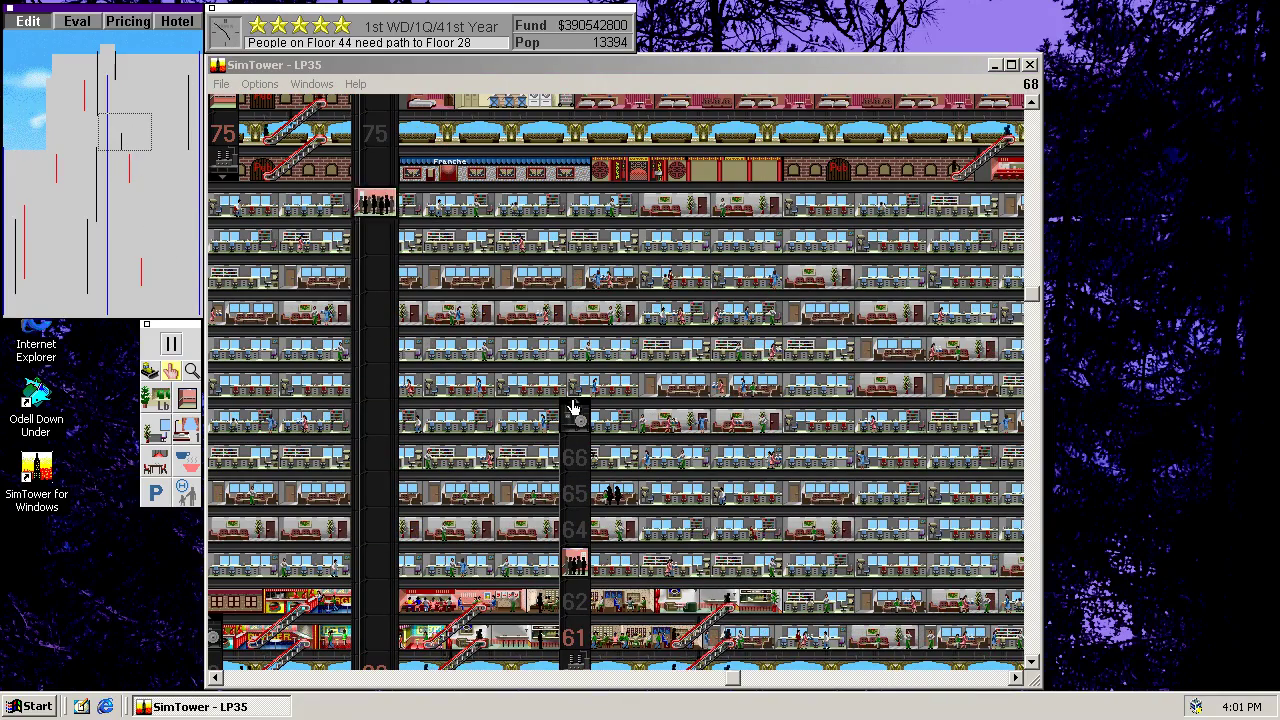
pyautogui.moveTo(572, 408); pyautogui.dragTo(586, 120)
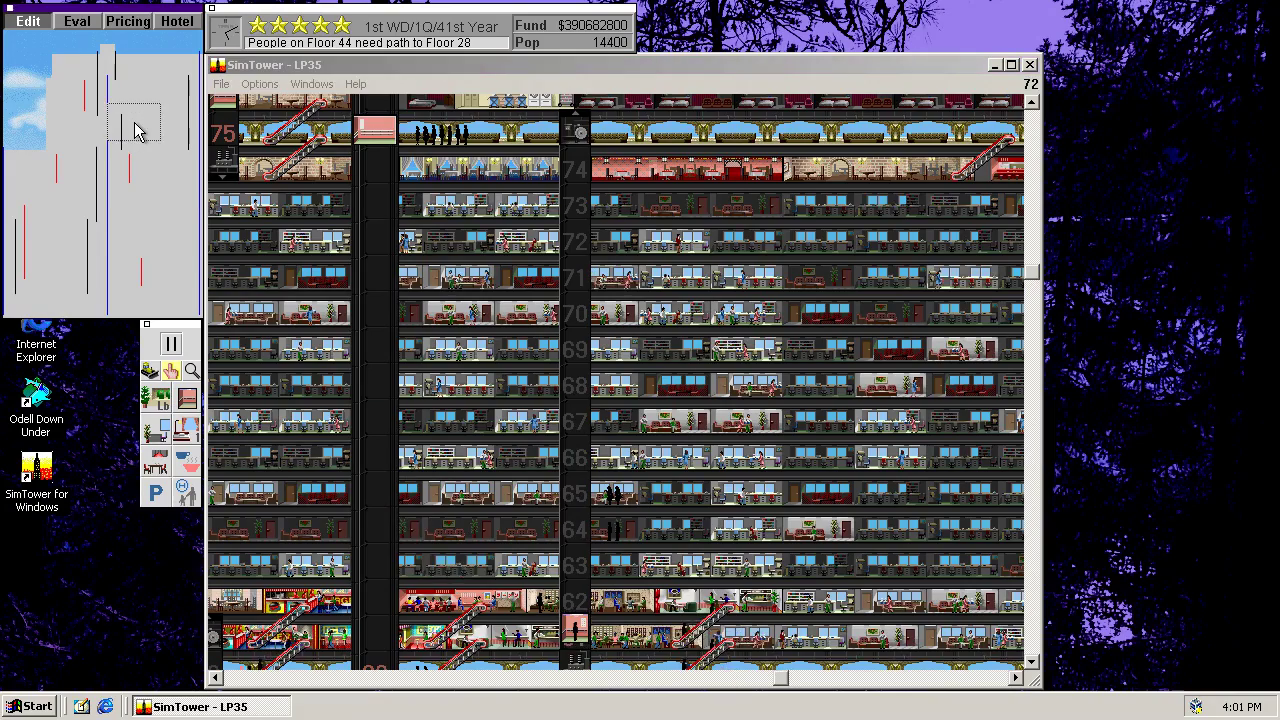
# Step: Add higher elevator shafts reaching floor 86 and floor 88
pyautogui.moveTo(134, 129); pyautogui.dragTo(138, 133)
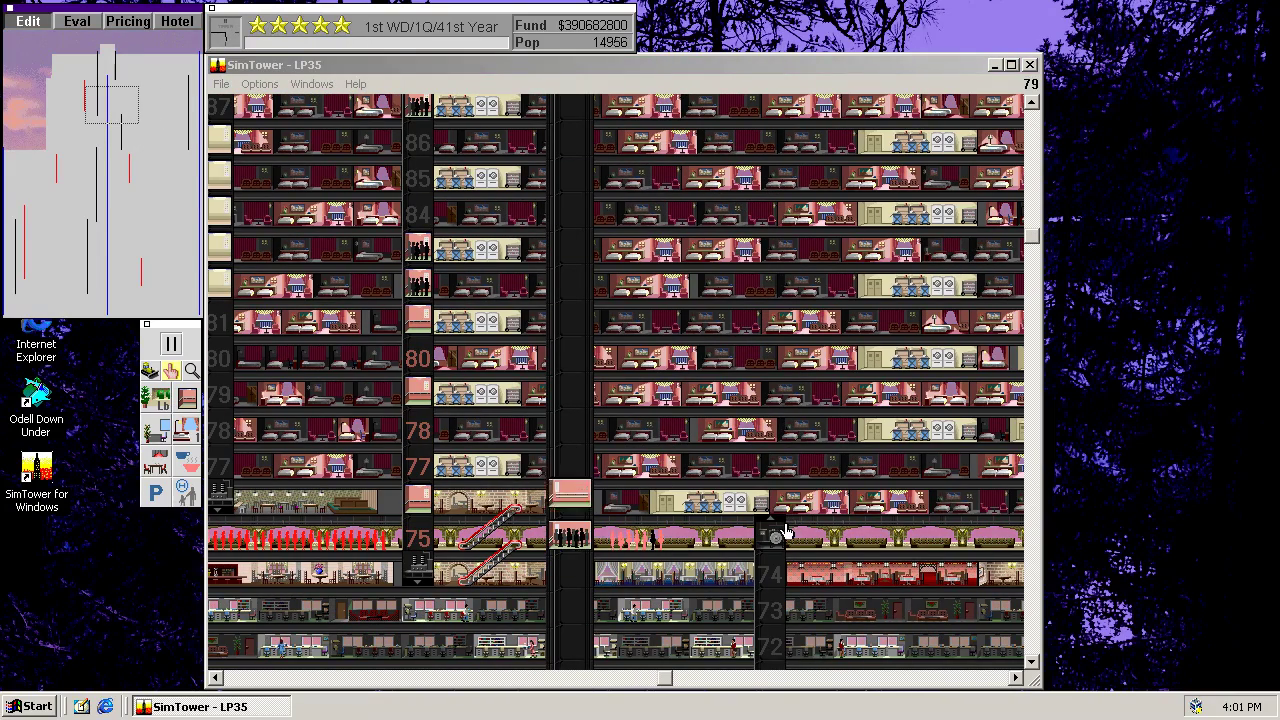
pyautogui.click(775, 518)
pyautogui.moveTo(775, 258); pyautogui.dragTo(778, 138)
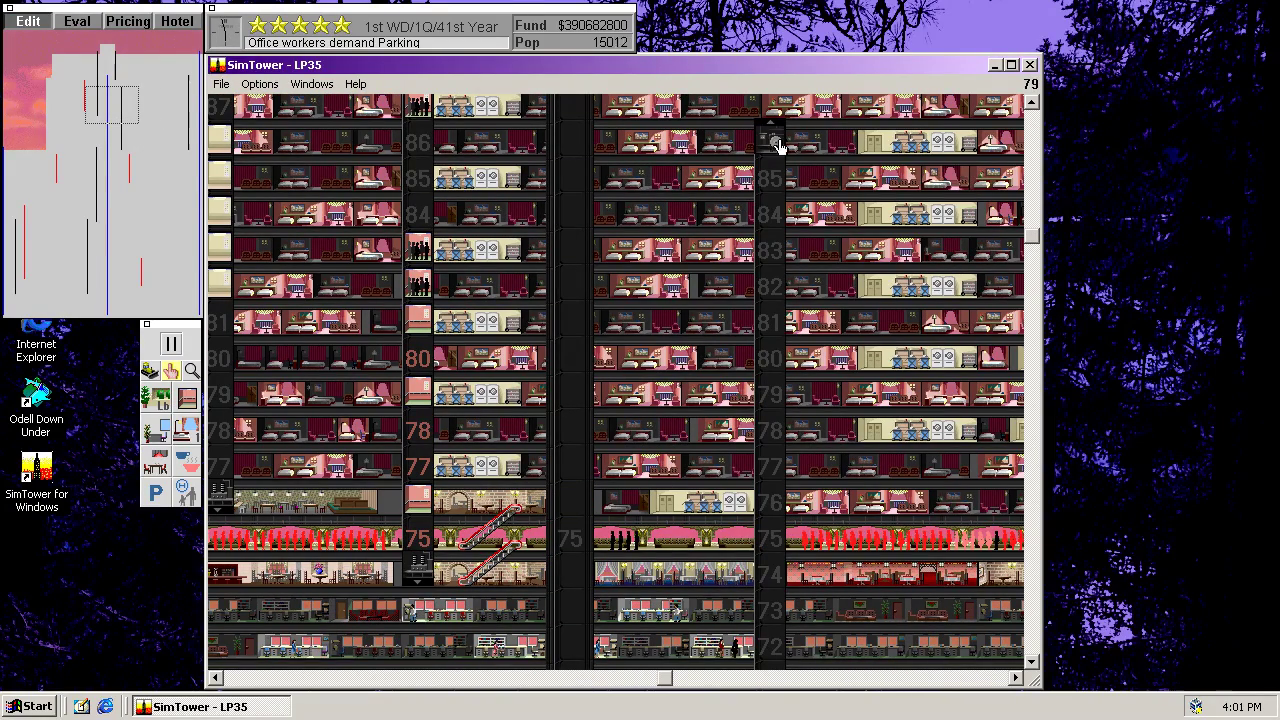
pyautogui.moveTo(113, 114); pyautogui.dragTo(120, 94)
pyautogui.moveTo(617, 383); pyautogui.dragTo(634, 163)
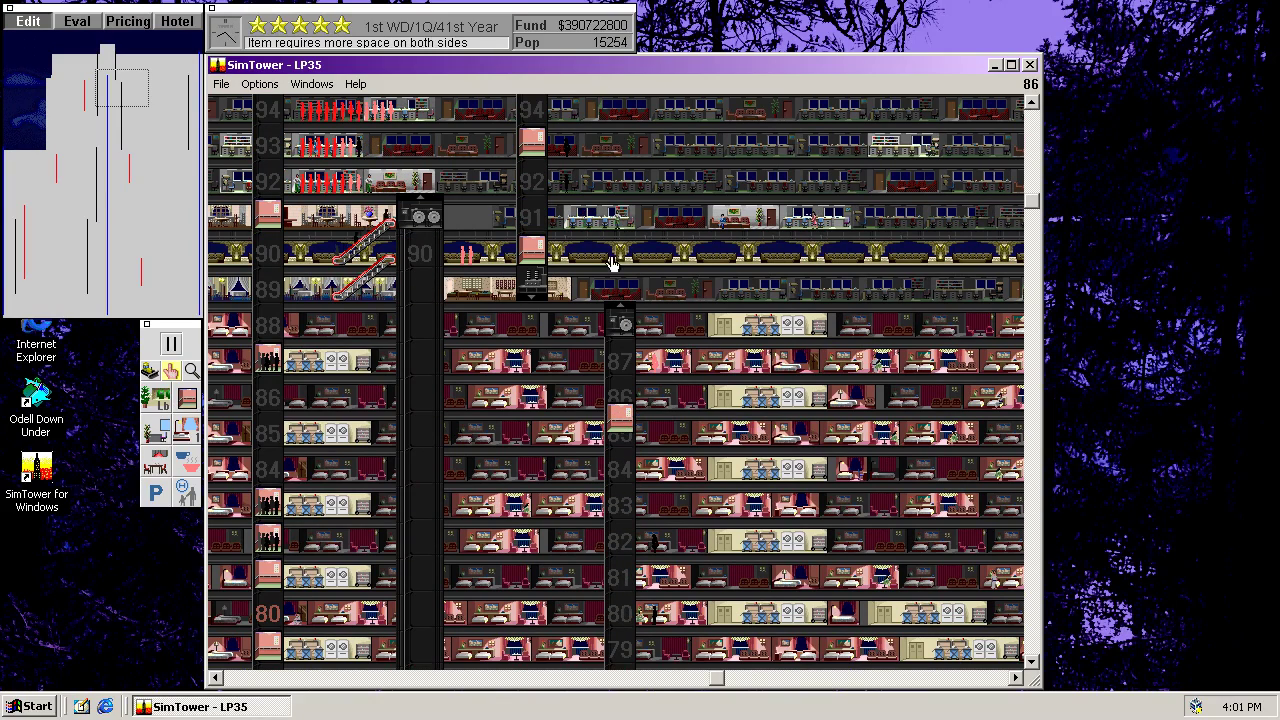
# Step: Place a new elevator shaft around floors 89–91 and stretch its top to floor 100
pyautogui.click(148, 372)
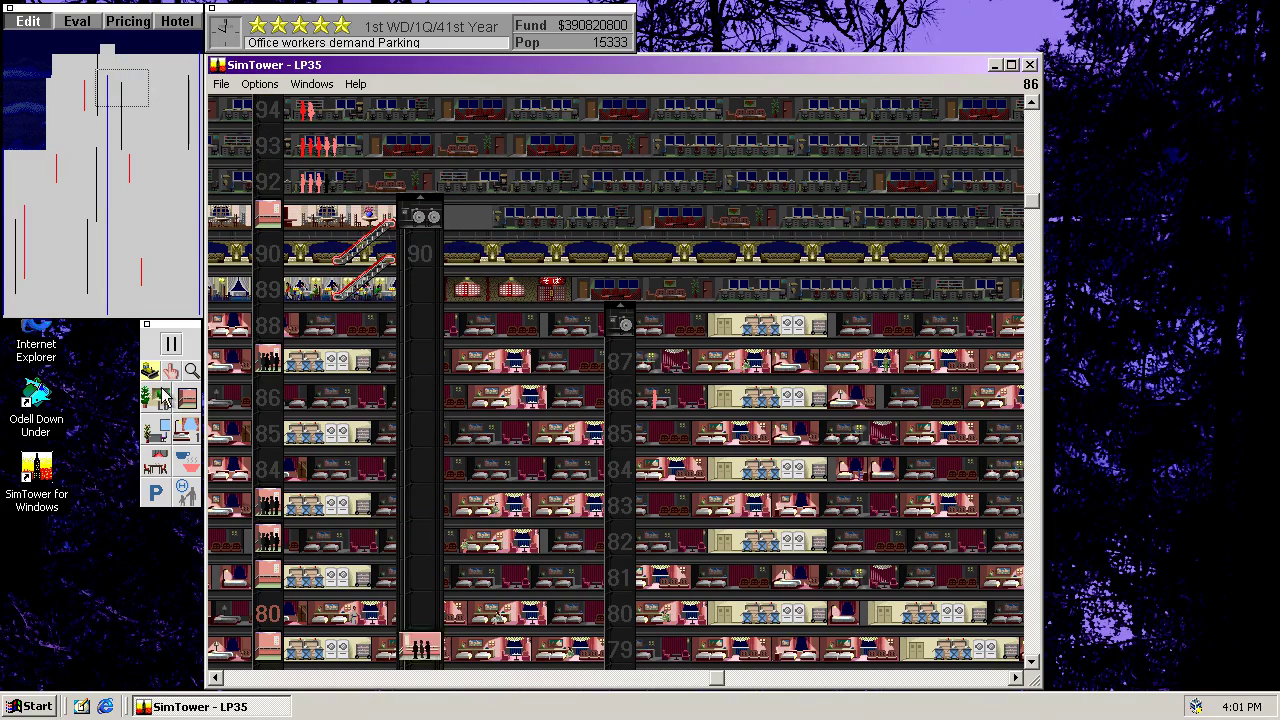
pyautogui.click(168, 375)
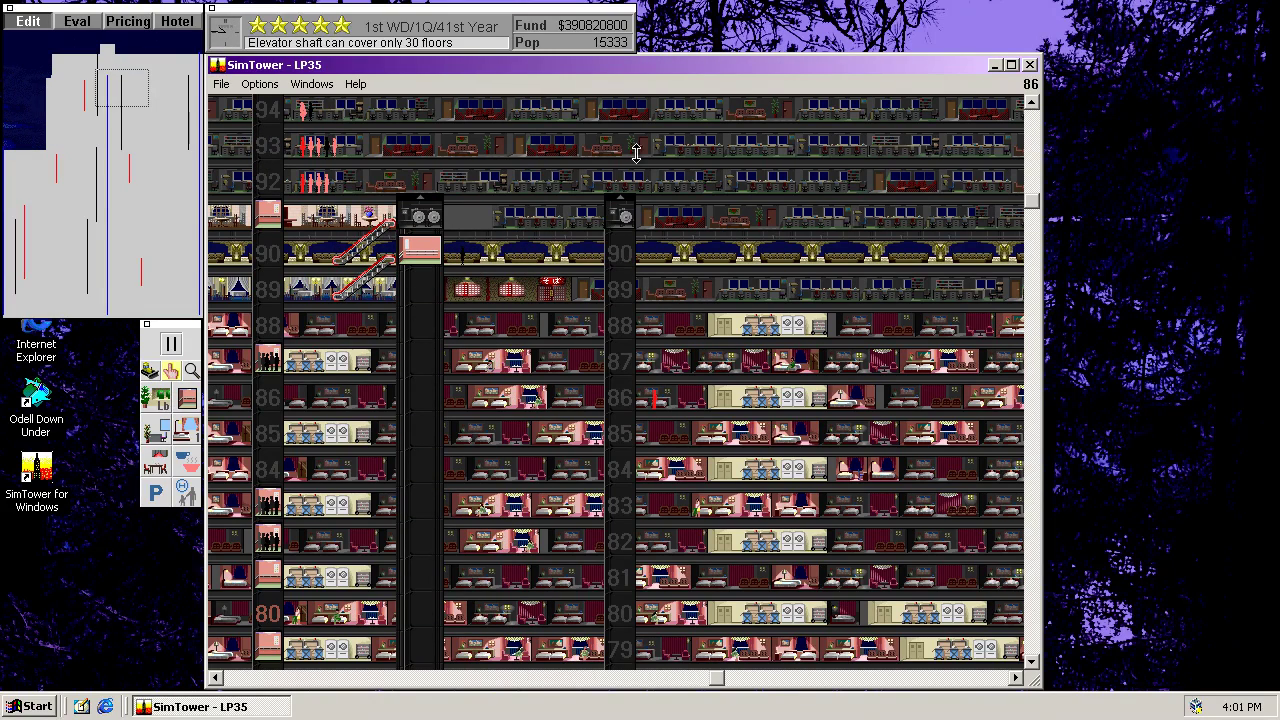
pyautogui.moveTo(636, 141); pyautogui.dragTo(630, 82)
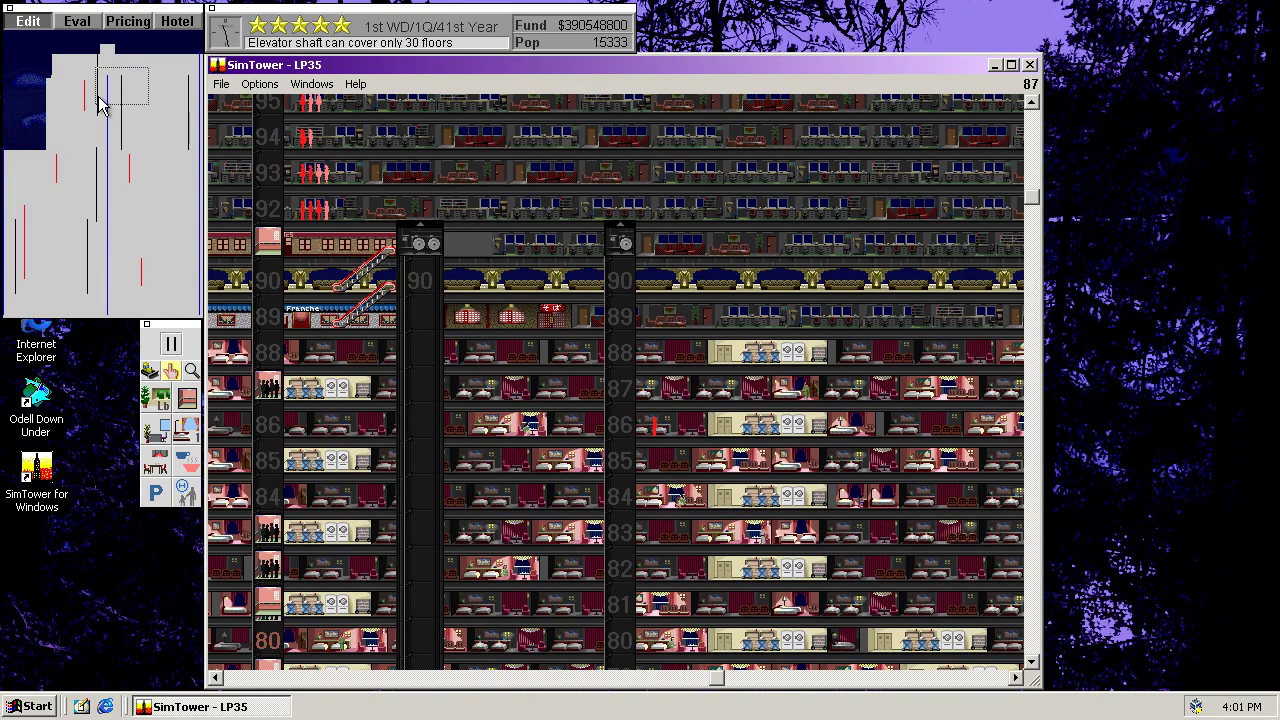
pyautogui.moveTo(100, 105); pyautogui.dragTo(147, 86)
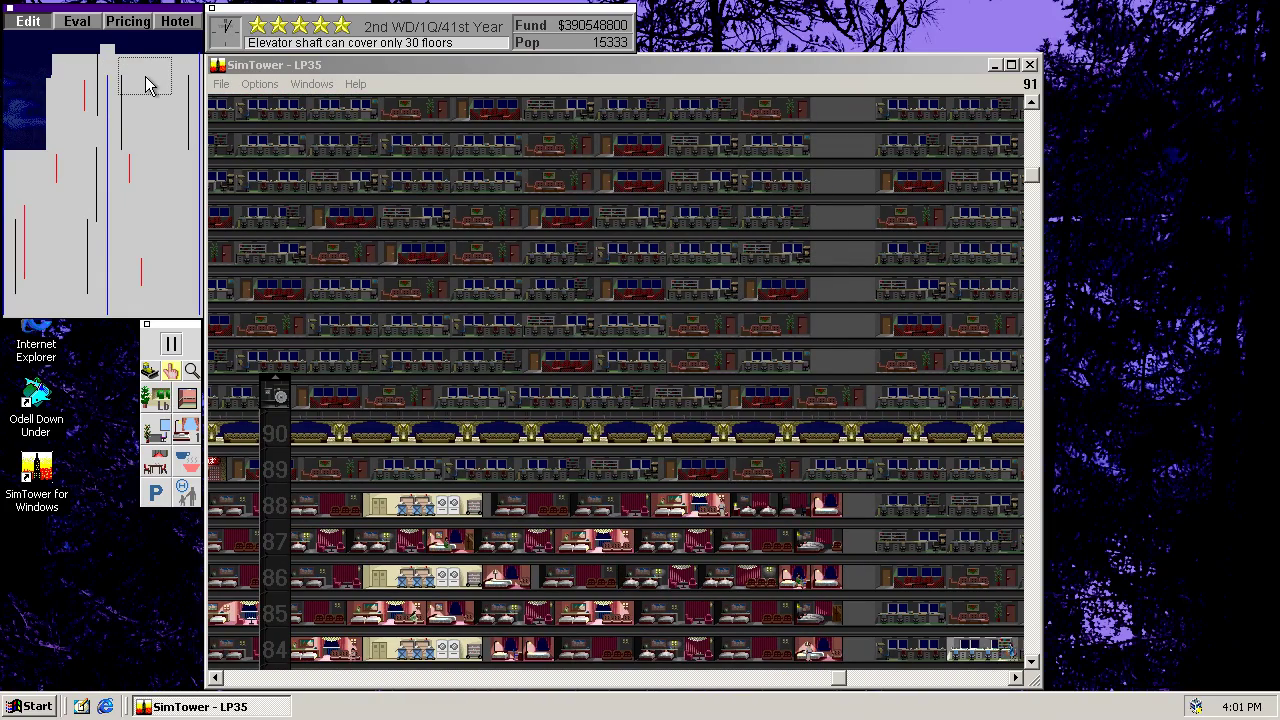
pyautogui.click(185, 399)
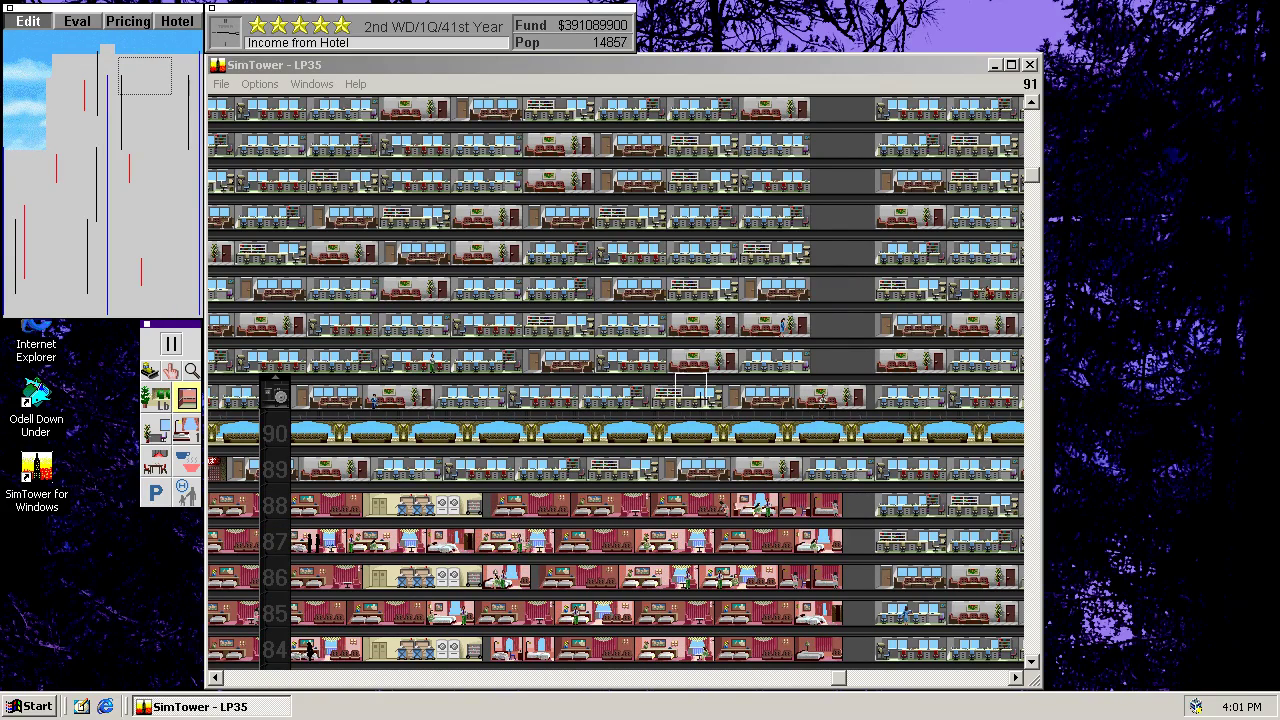
pyautogui.click(747, 428)
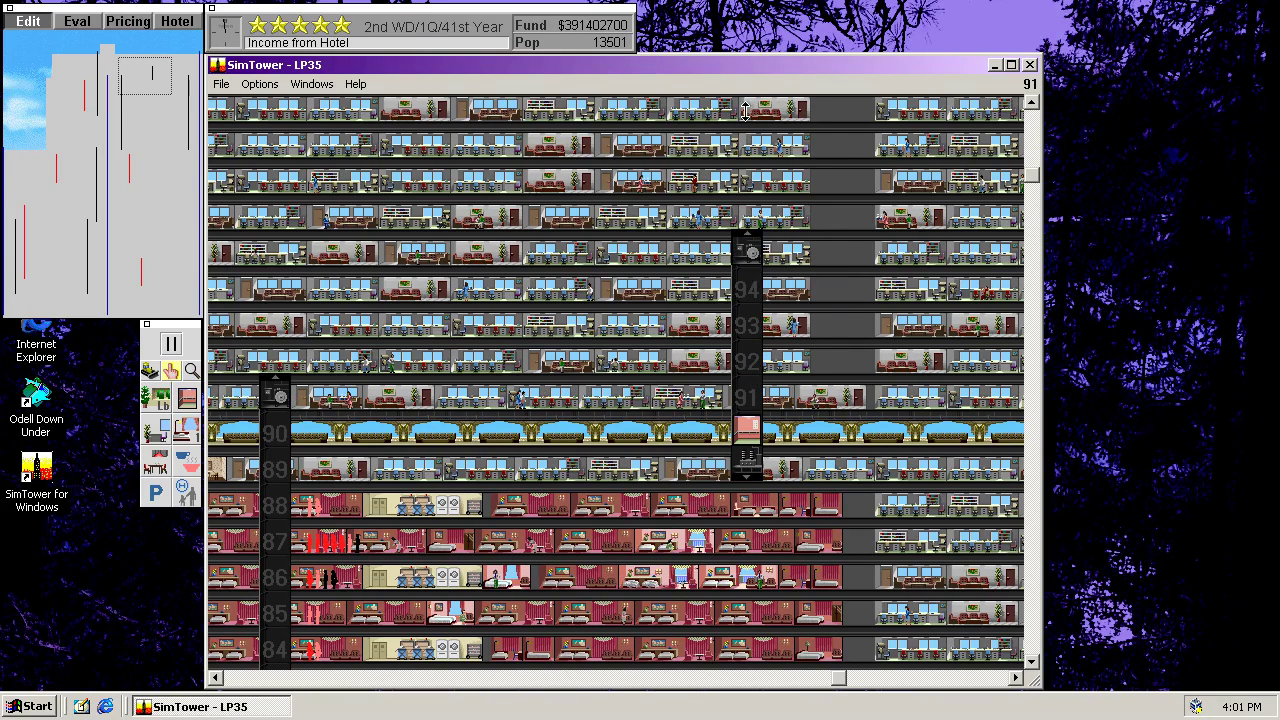
pyautogui.moveTo(745, 110); pyautogui.dragTo(745, 110)
pyautogui.click(163, 70)
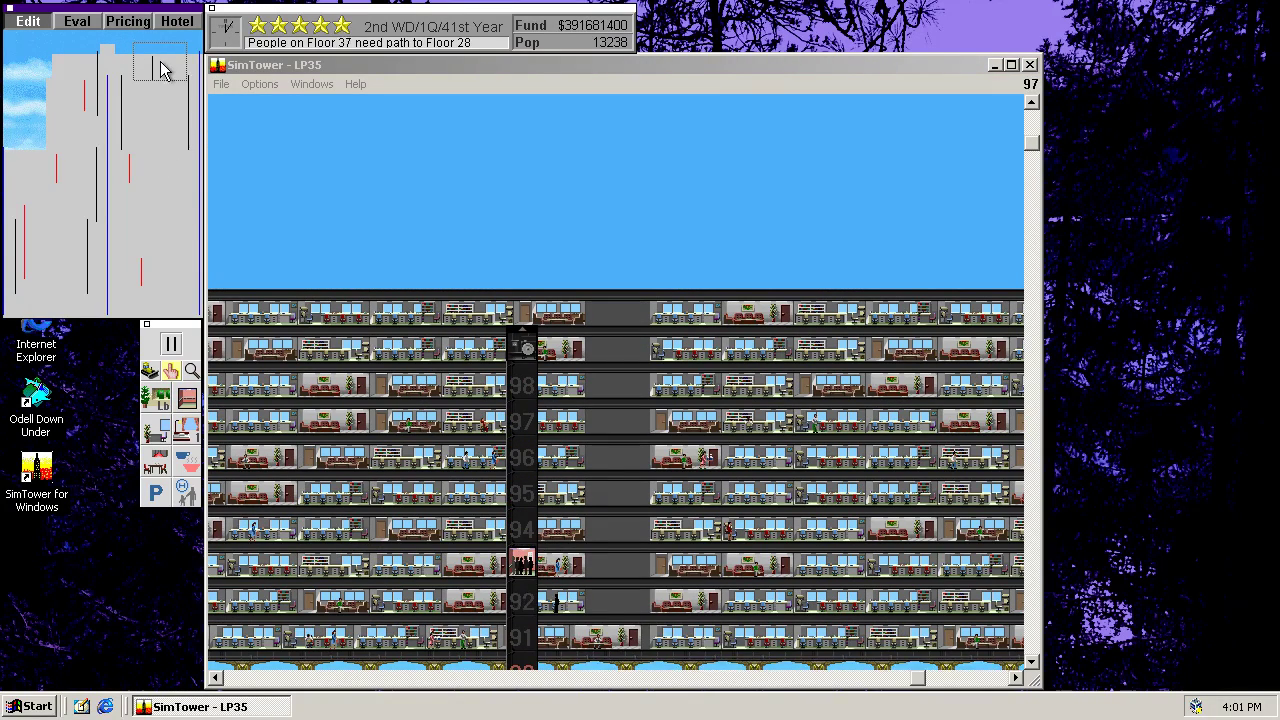
# Step: Extend the new shaft's bottom down through floor 76 toward its lower limit
pyautogui.click(527, 300)
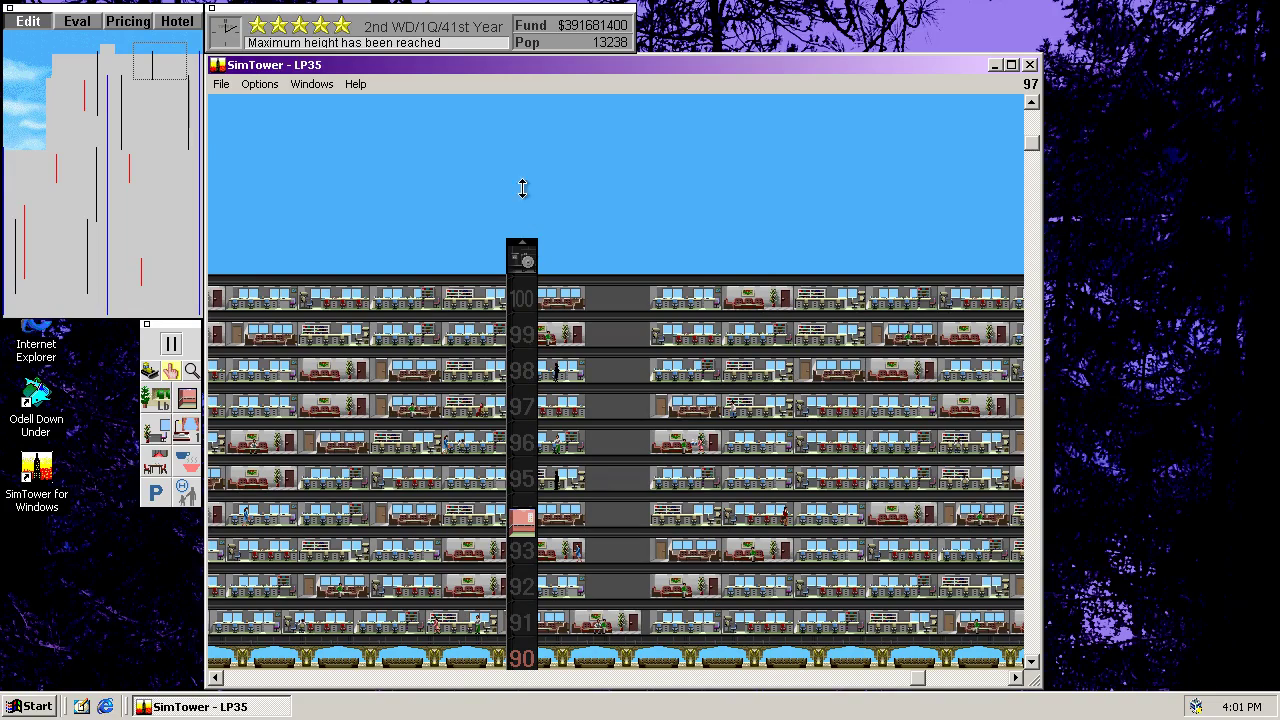
pyautogui.click(157, 88)
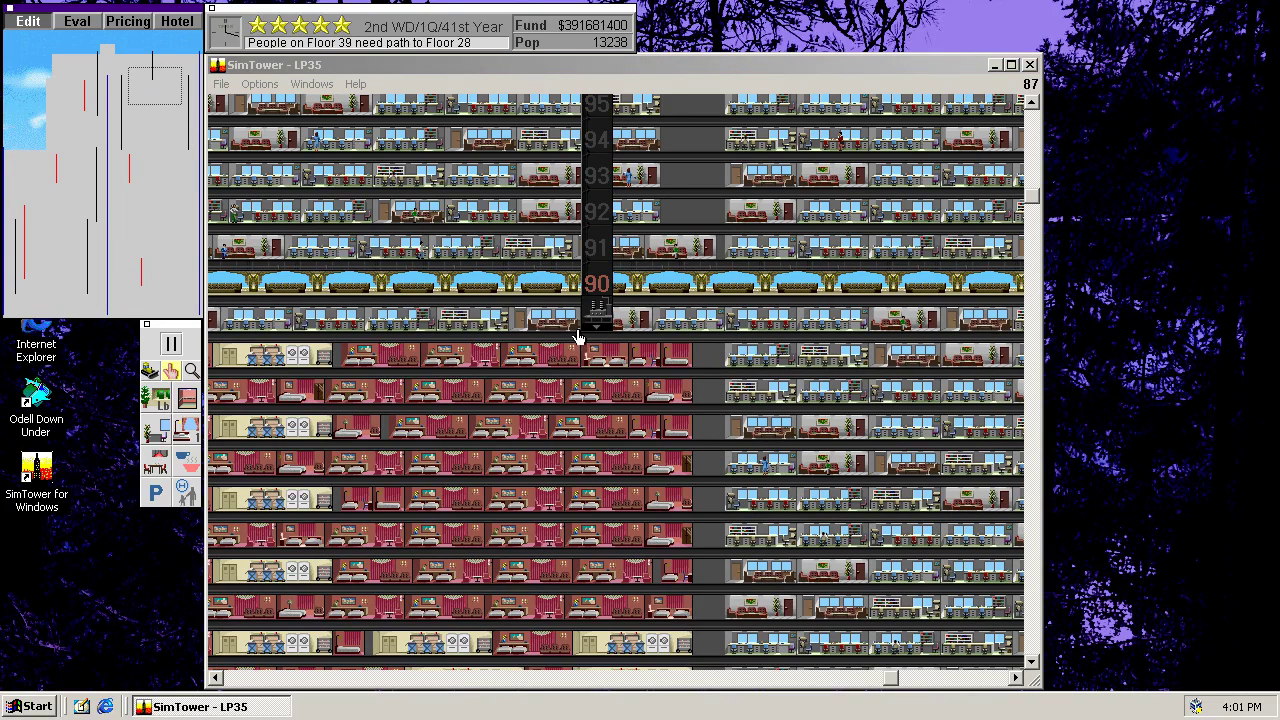
pyautogui.moveTo(598, 330); pyautogui.dragTo(598, 638)
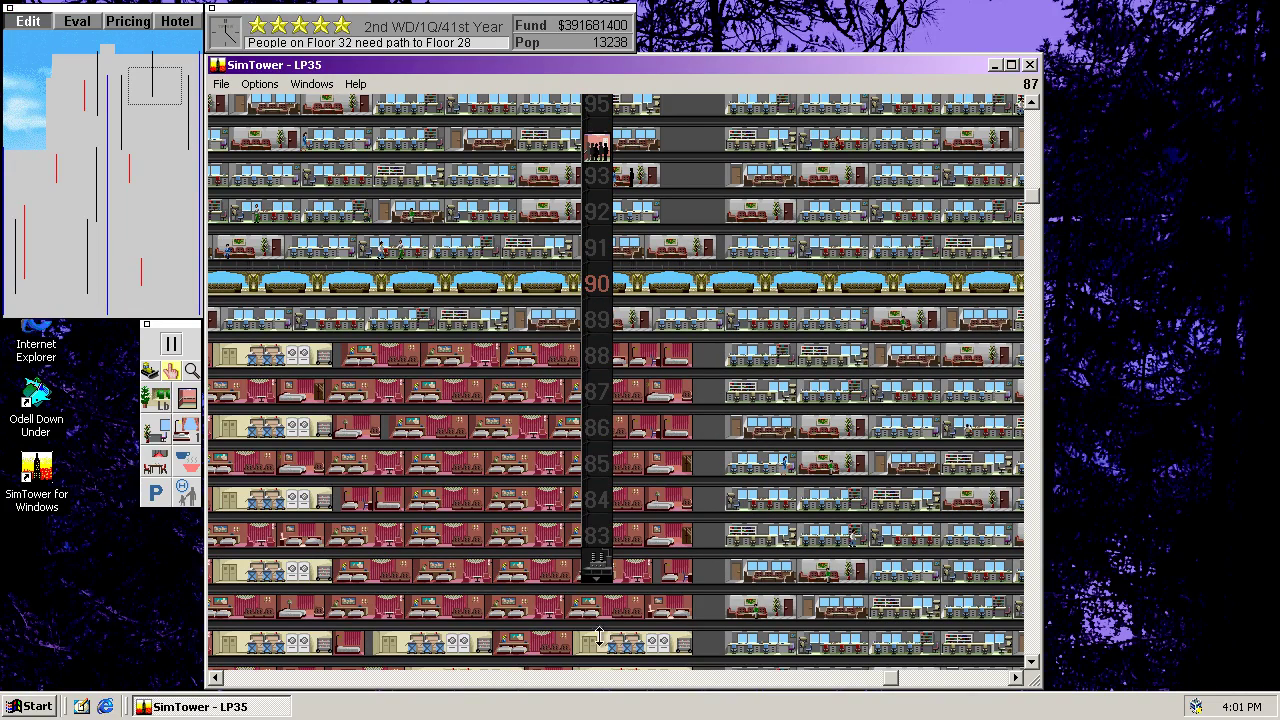
pyautogui.moveTo(157, 86); pyautogui.dragTo(155, 113)
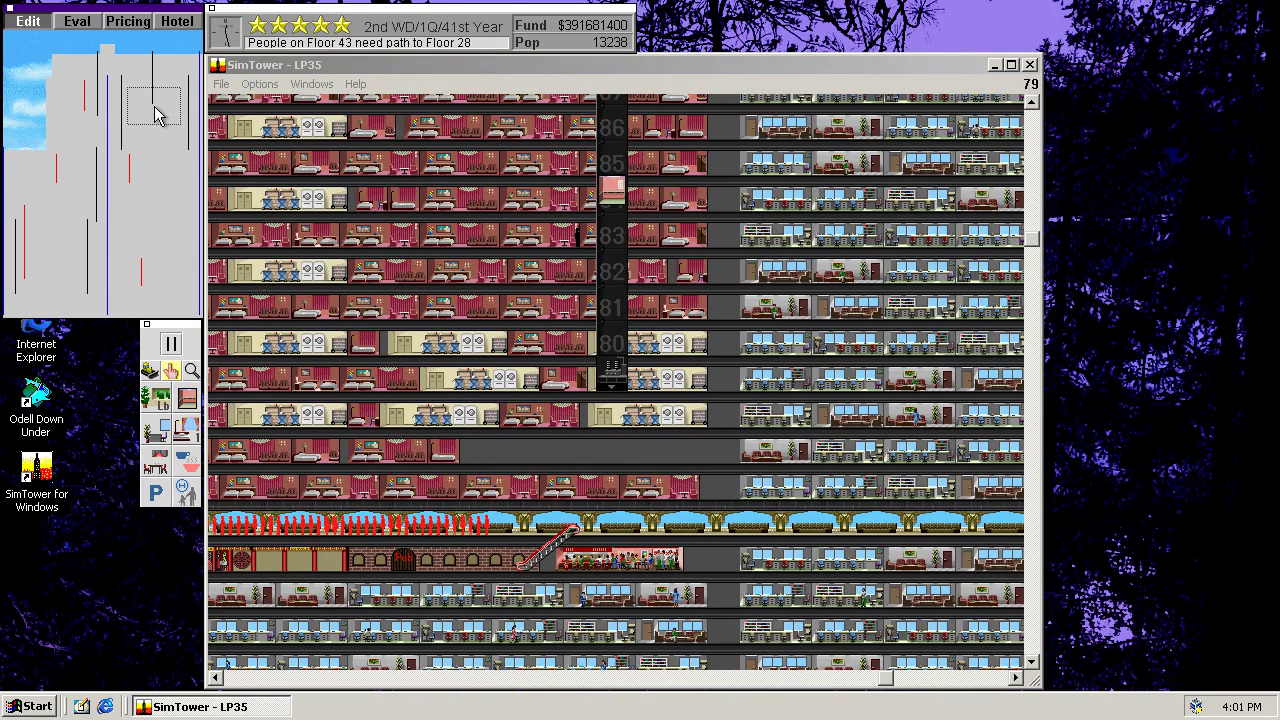
pyautogui.moveTo(616, 390); pyautogui.dragTo(626, 516)
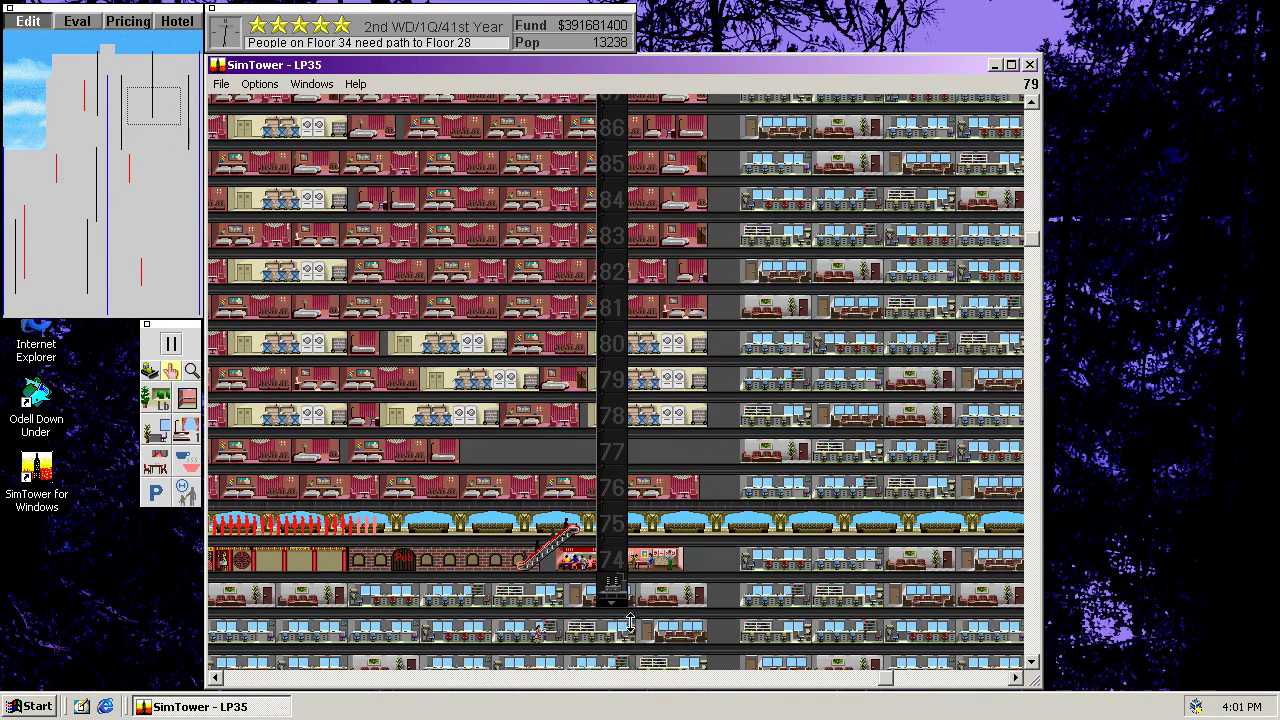
pyautogui.moveTo(629, 632); pyautogui.dragTo(623, 700)
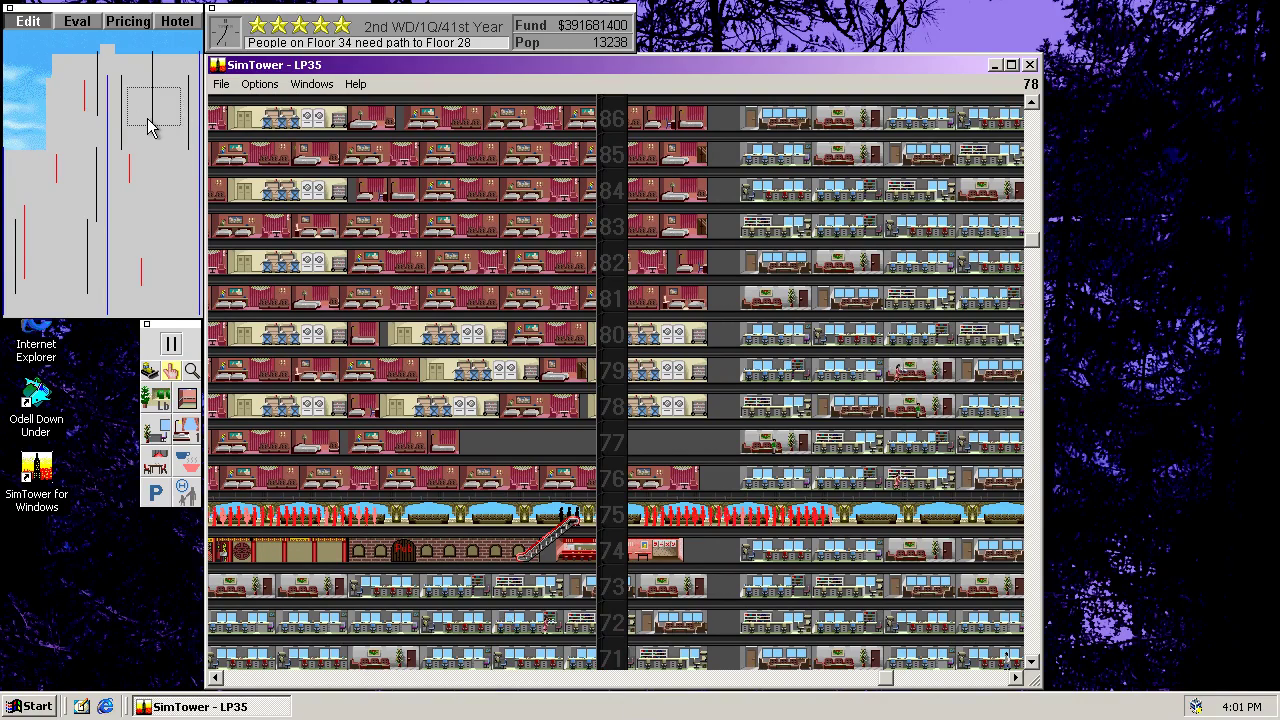
pyautogui.moveTo(147, 127); pyautogui.dragTo(152, 137)
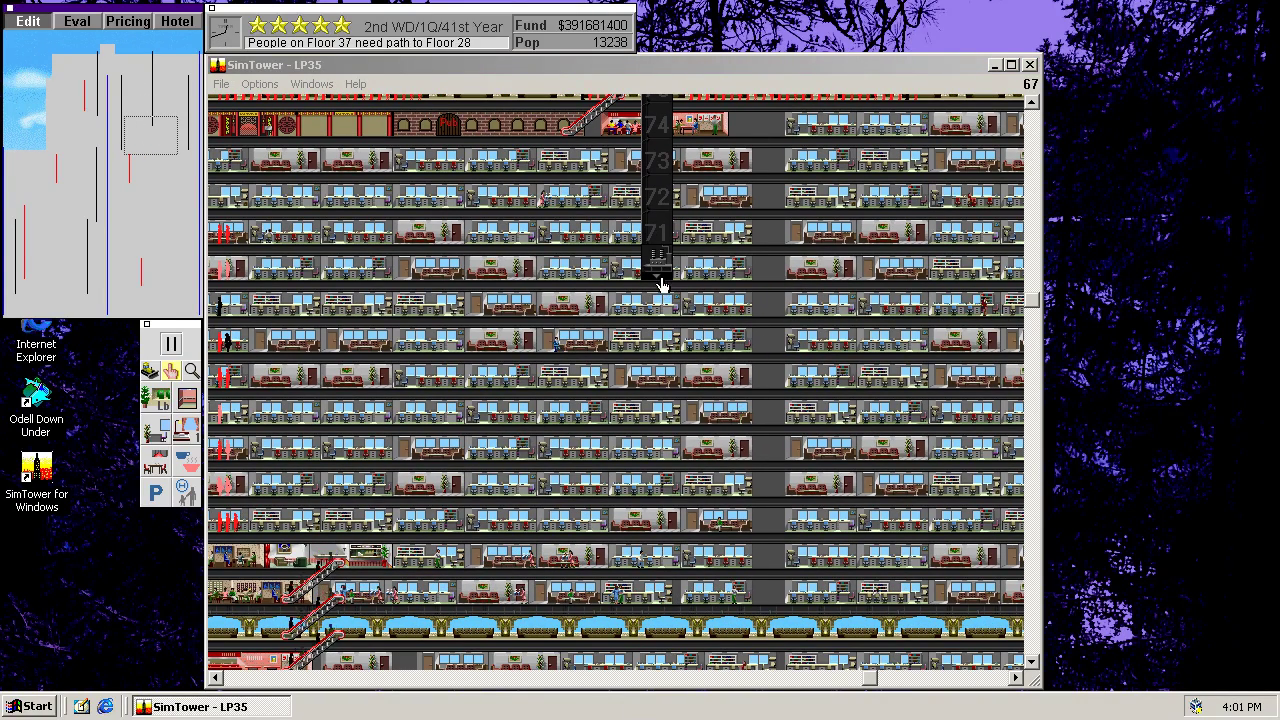
pyautogui.moveTo(660, 286); pyautogui.dragTo(672, 418)
# Step: Add an elevator car to the new high shaft
pyautogui.click(186, 398)
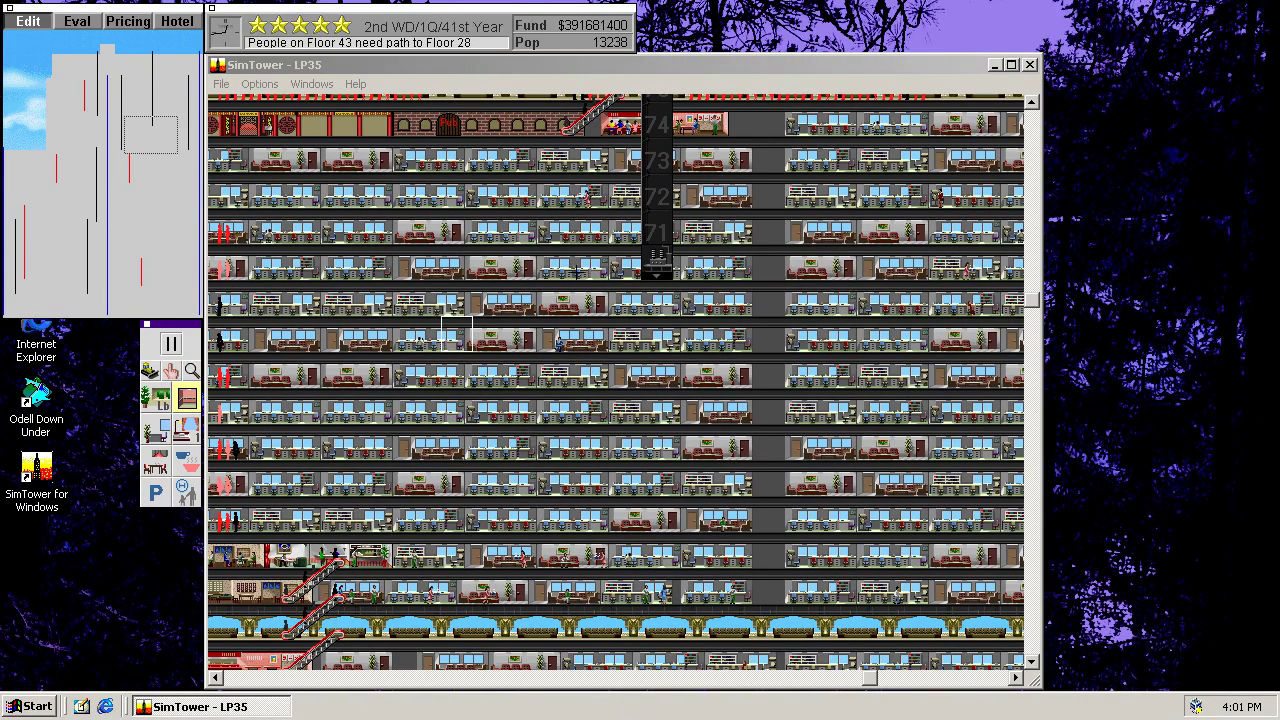
pyautogui.click(657, 228)
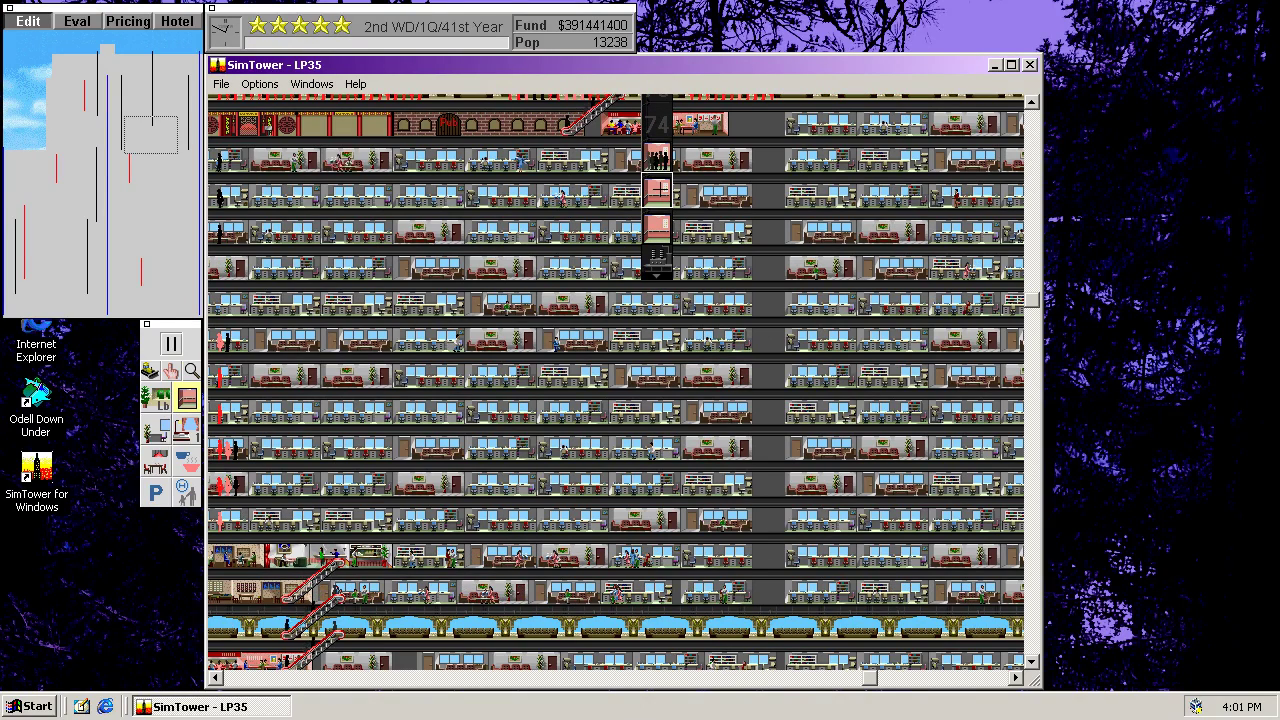
pyautogui.click(660, 190)
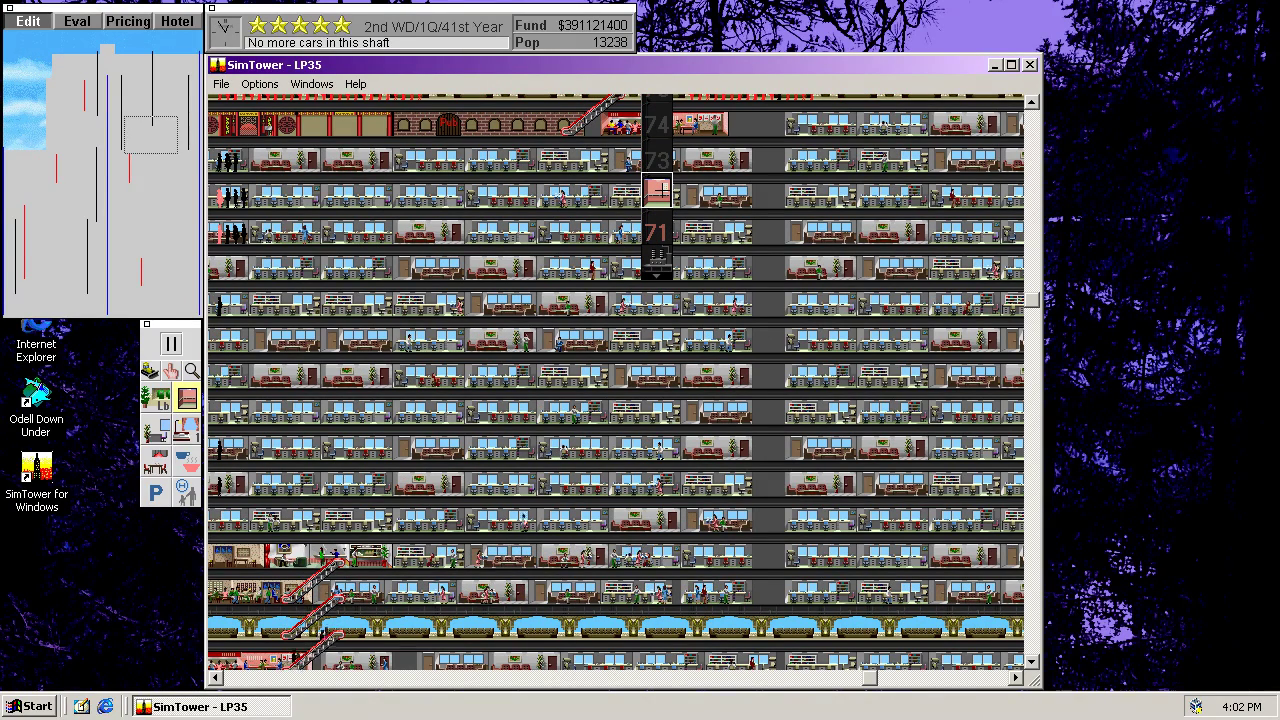
# Step: Add two more cars to the centre shaft at floor 60
pyautogui.click(118, 144)
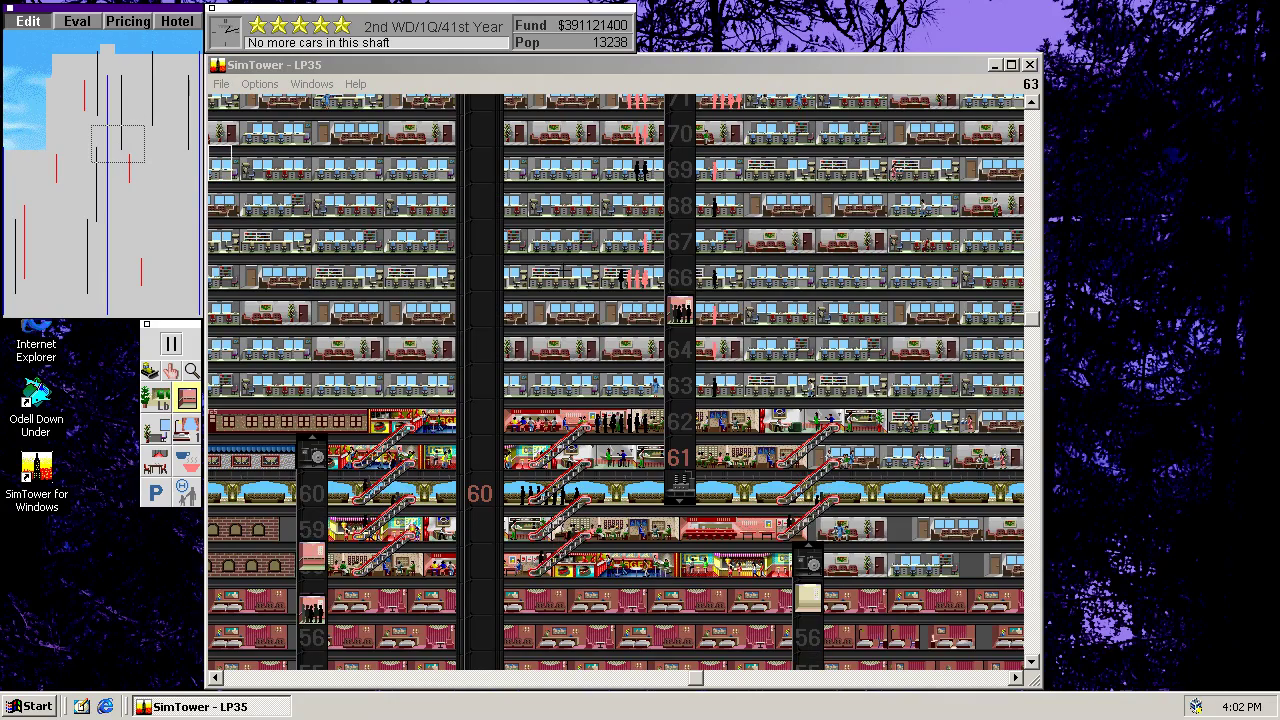
pyautogui.click(480, 526)
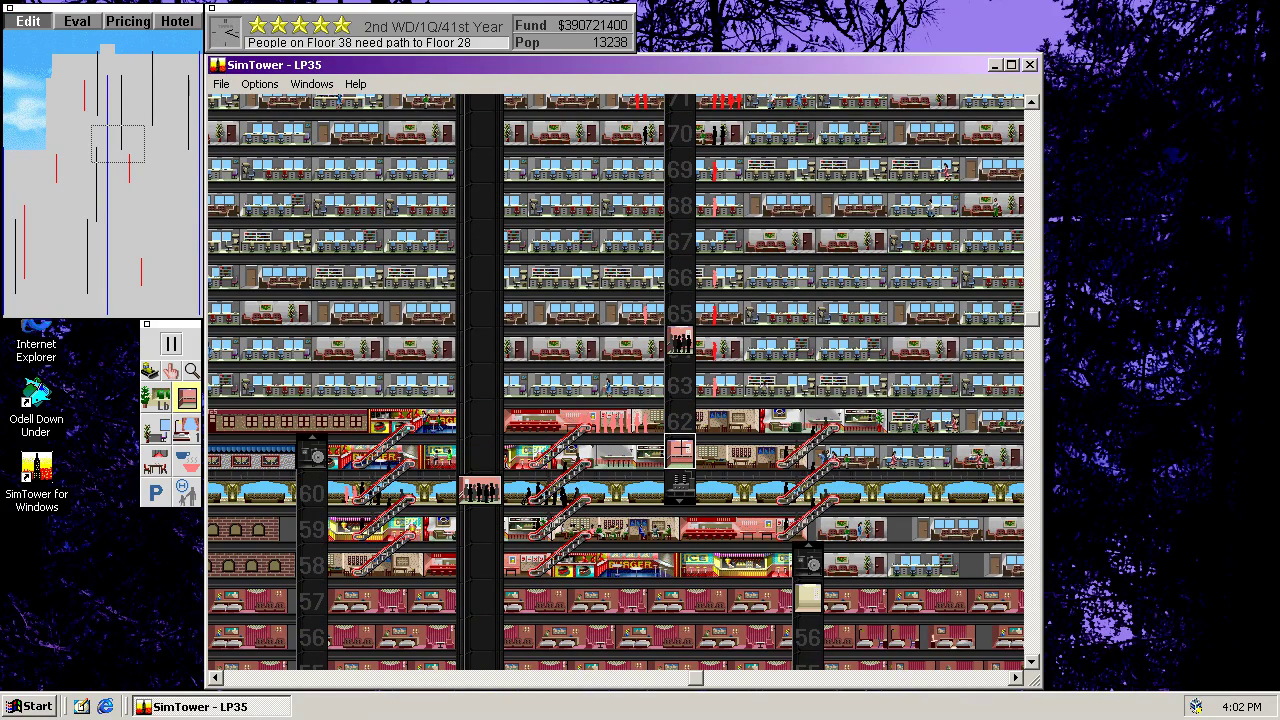
pyautogui.click(480, 500)
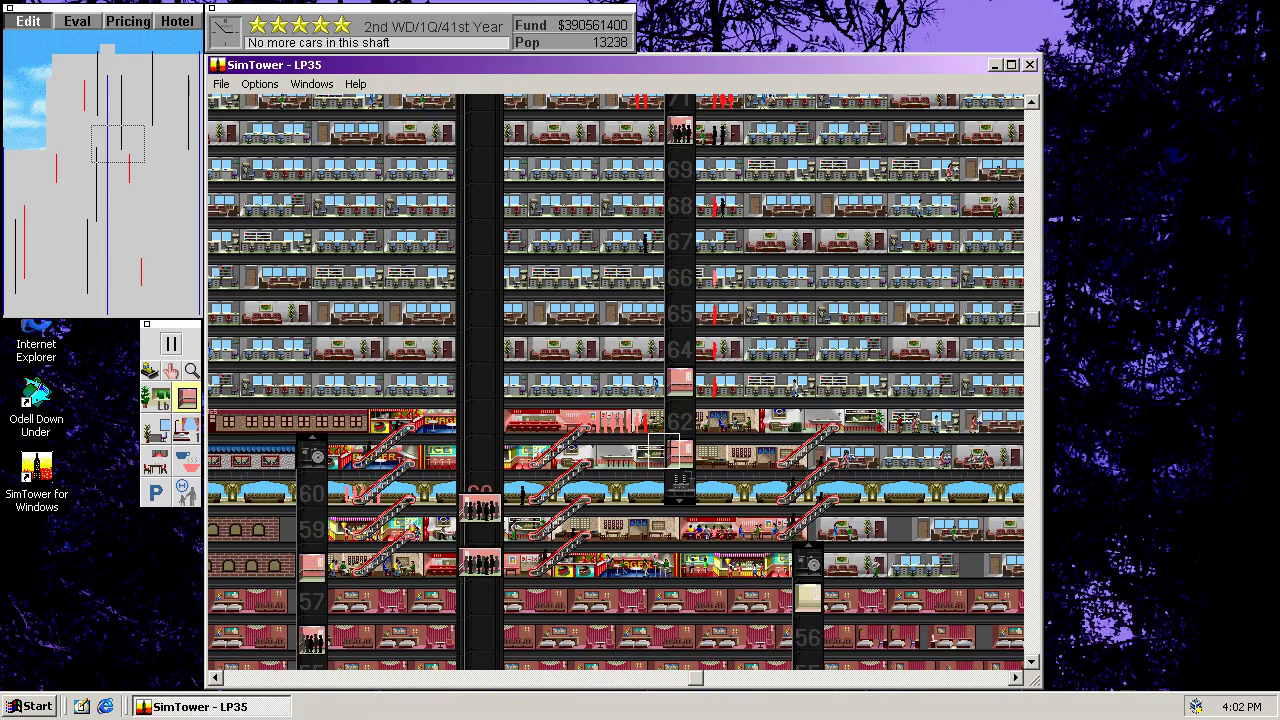
pyautogui.click(106, 106)
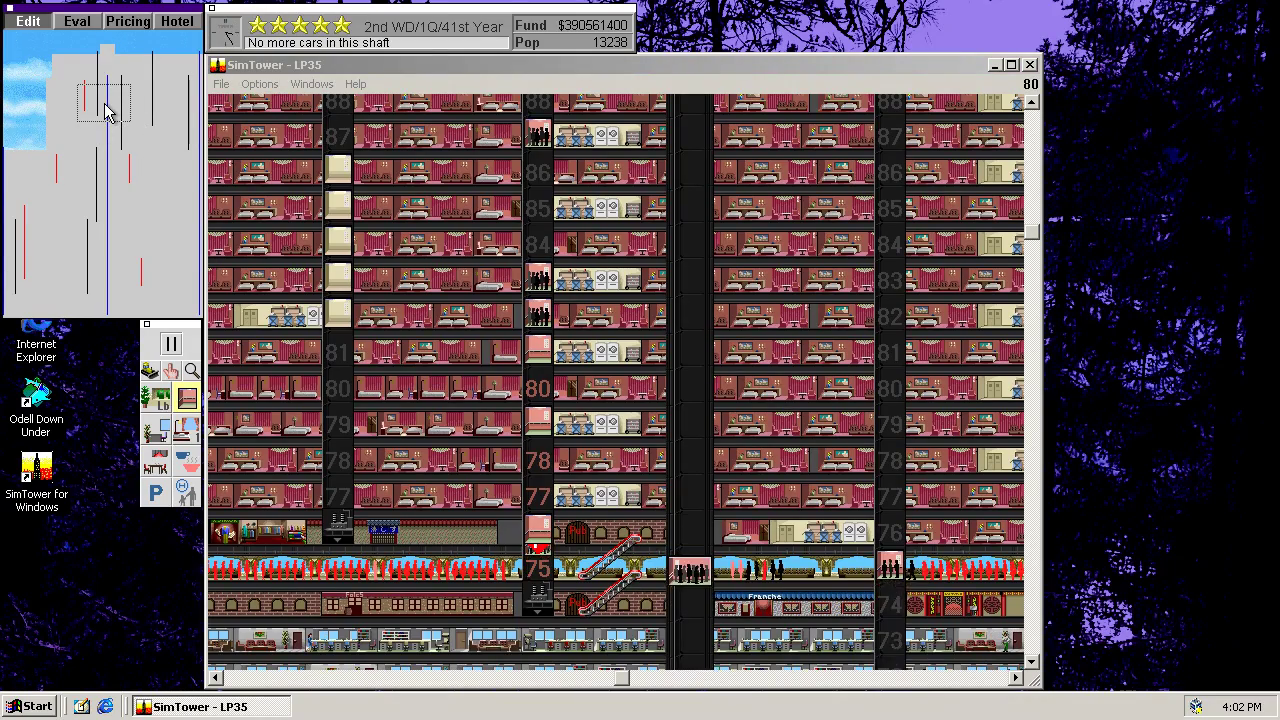
pyautogui.click(103, 100)
pyautogui.moveTo(103, 100)
pyautogui.mouseDown()
pyautogui.moveTo(113, 67)
pyautogui.moveTo(146, 93)
pyautogui.mouseUp()
# Step: Check the tenant evaluation overlay, then return to the normal view of the basement
pyautogui.click(83, 22)
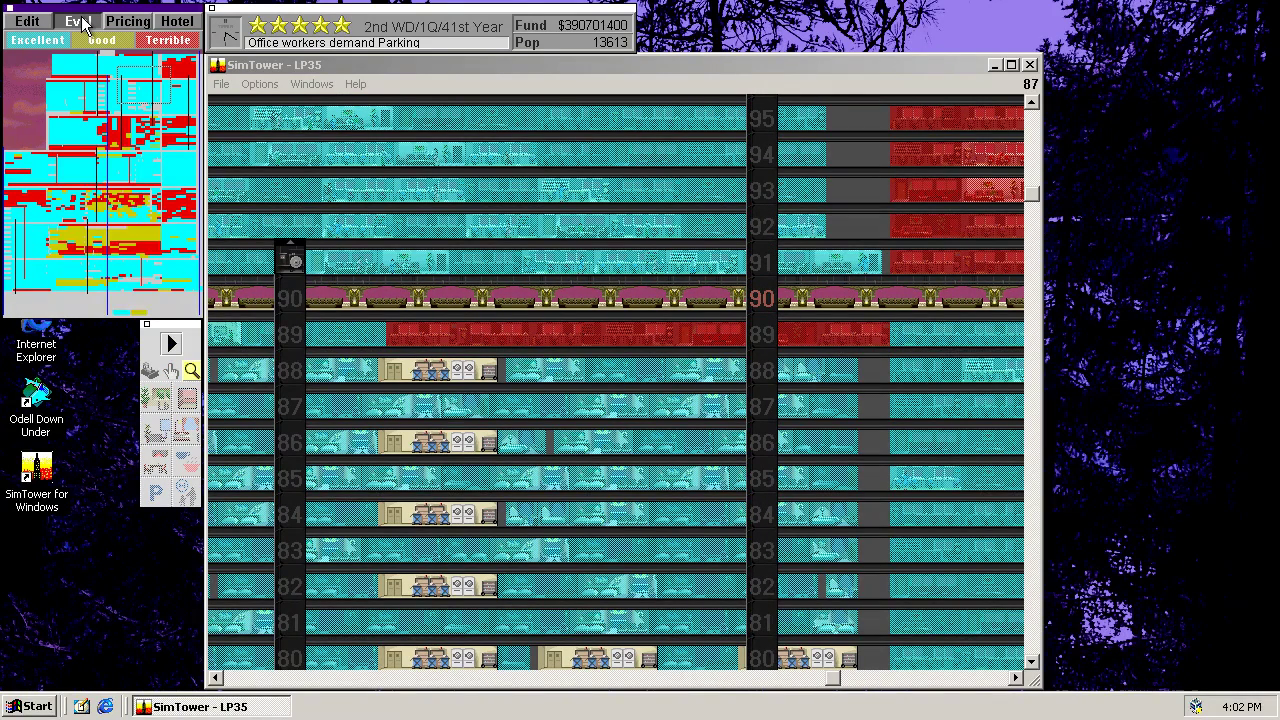
pyautogui.click(30, 22)
pyautogui.moveTo(140, 268)
pyautogui.mouseDown()
pyautogui.moveTo(152, 311)
pyautogui.moveTo(164, 311)
pyautogui.mouseUp()
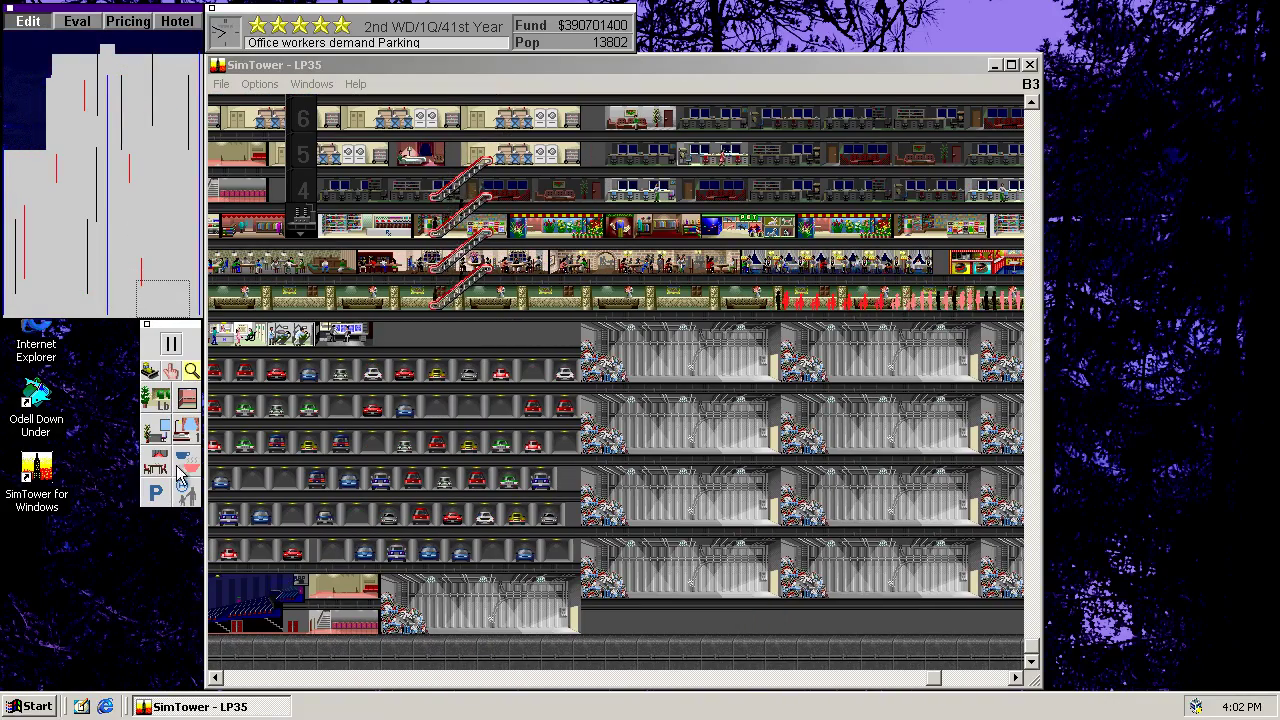
# Step: Demolish five basement recycling centres
pyautogui.click(150, 371)
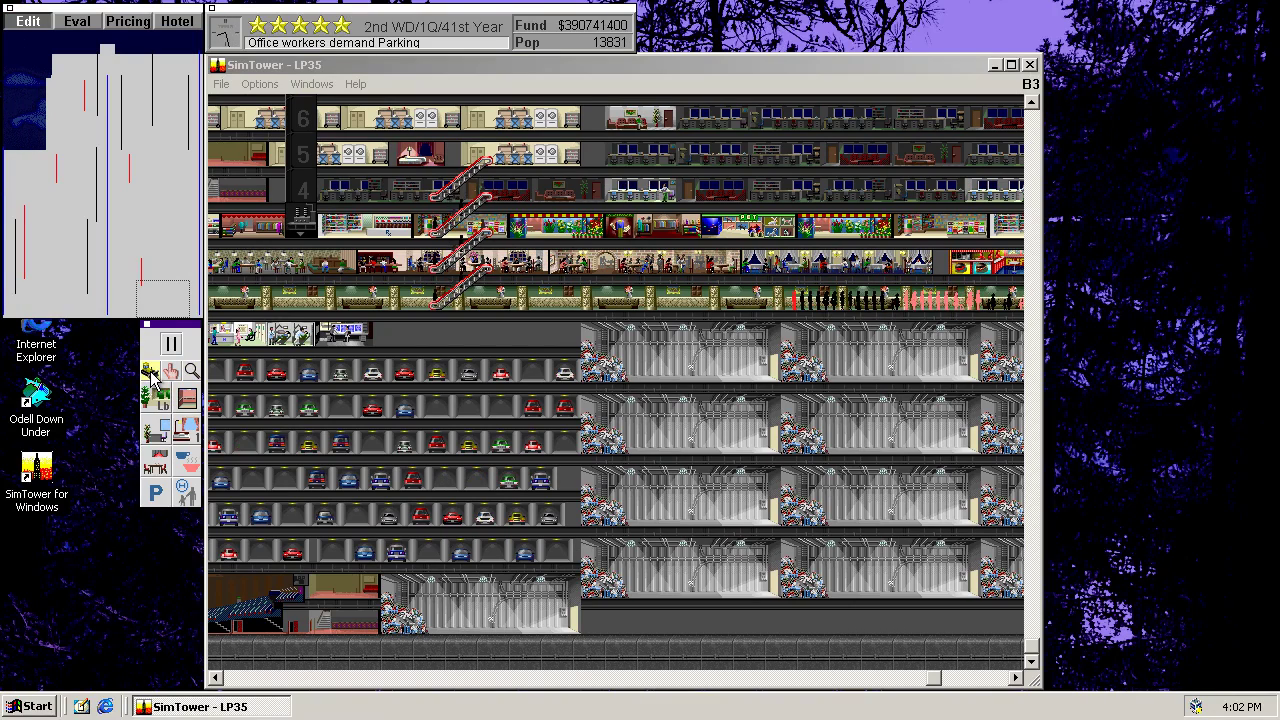
pyautogui.click(571, 612)
pyautogui.click(686, 545)
pyautogui.click(690, 495)
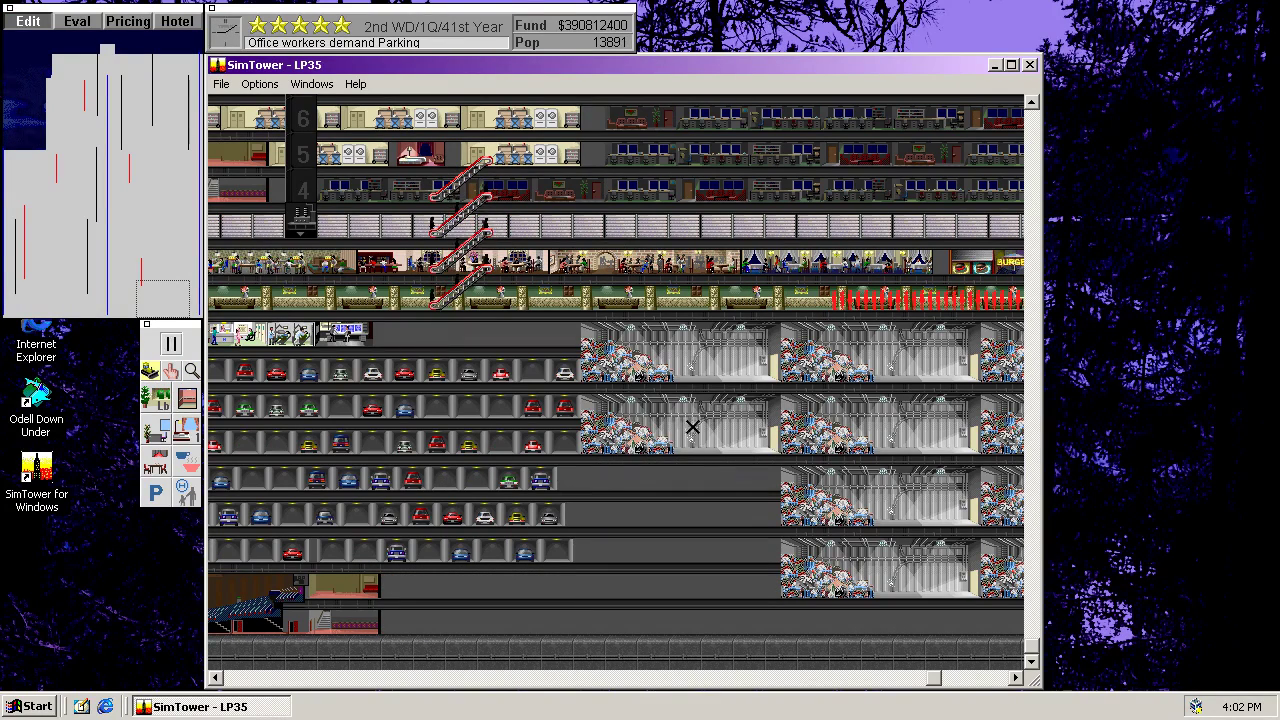
pyautogui.click(692, 422)
pyautogui.click(700, 345)
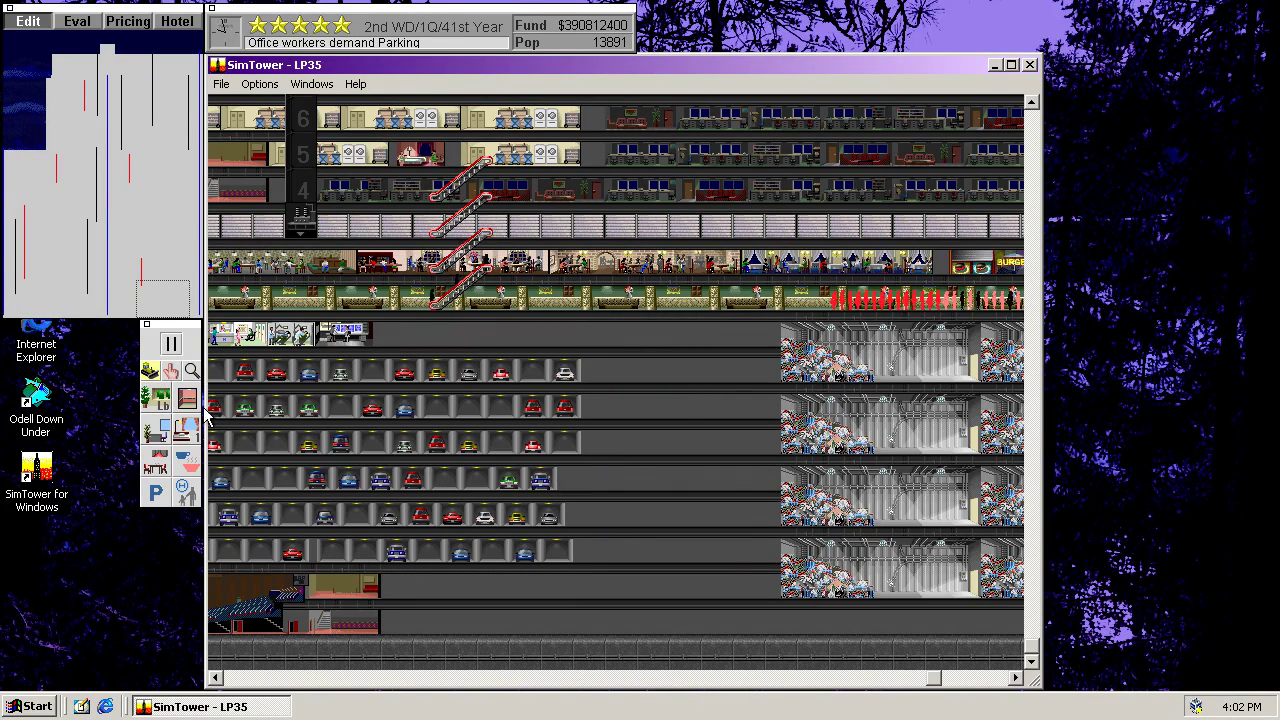
# Step: Add three parking spaces across the top two basement parking levels
pyautogui.click(157, 494)
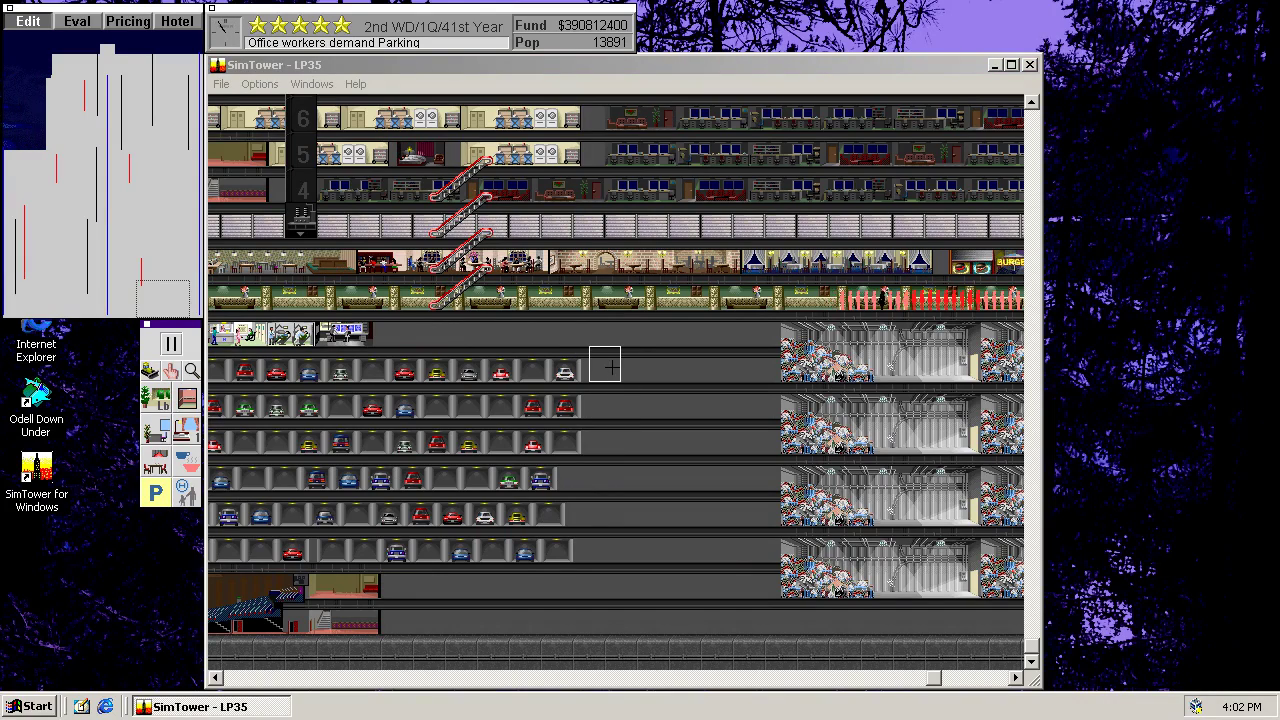
pyautogui.click(604, 373)
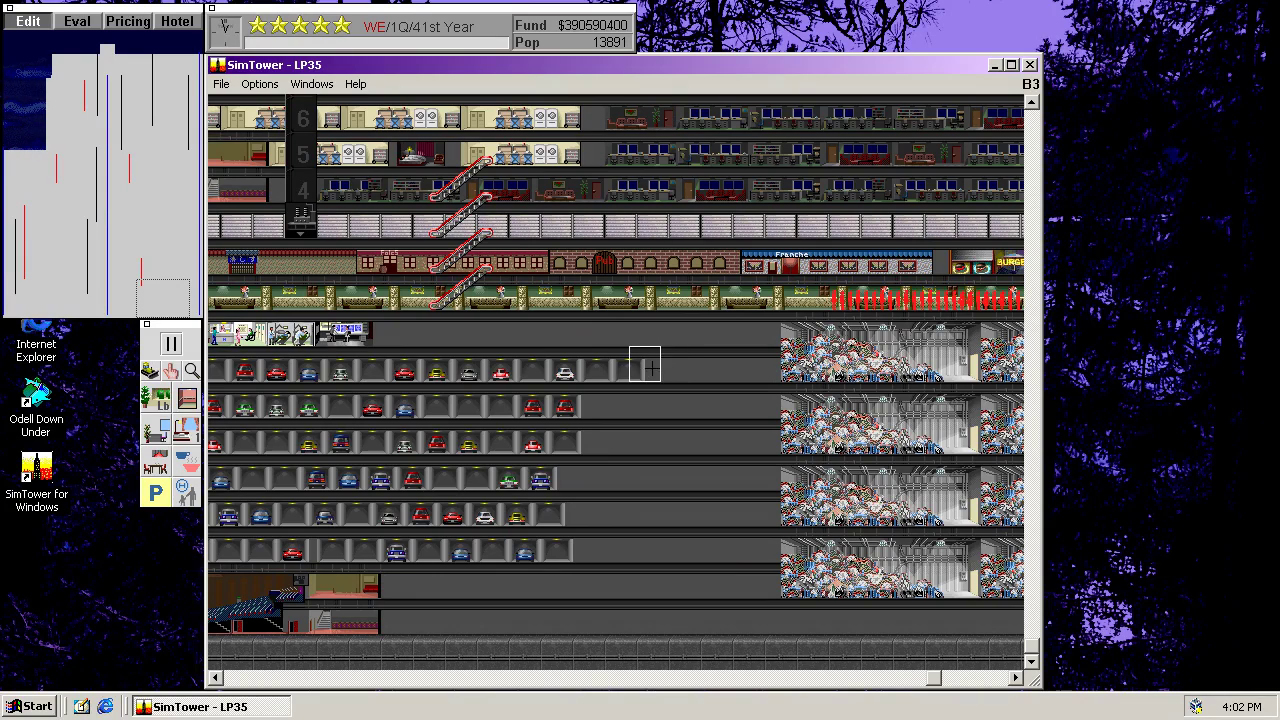
pyautogui.click(652, 369)
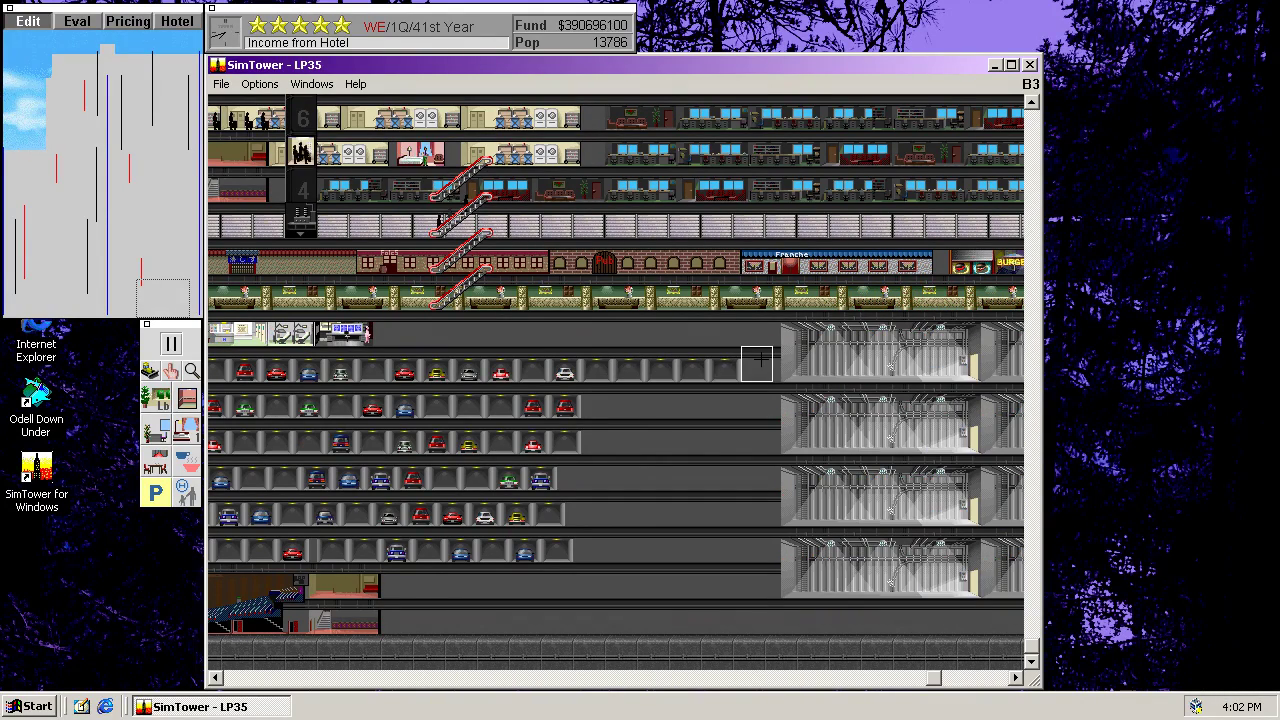
pyautogui.click(597, 400)
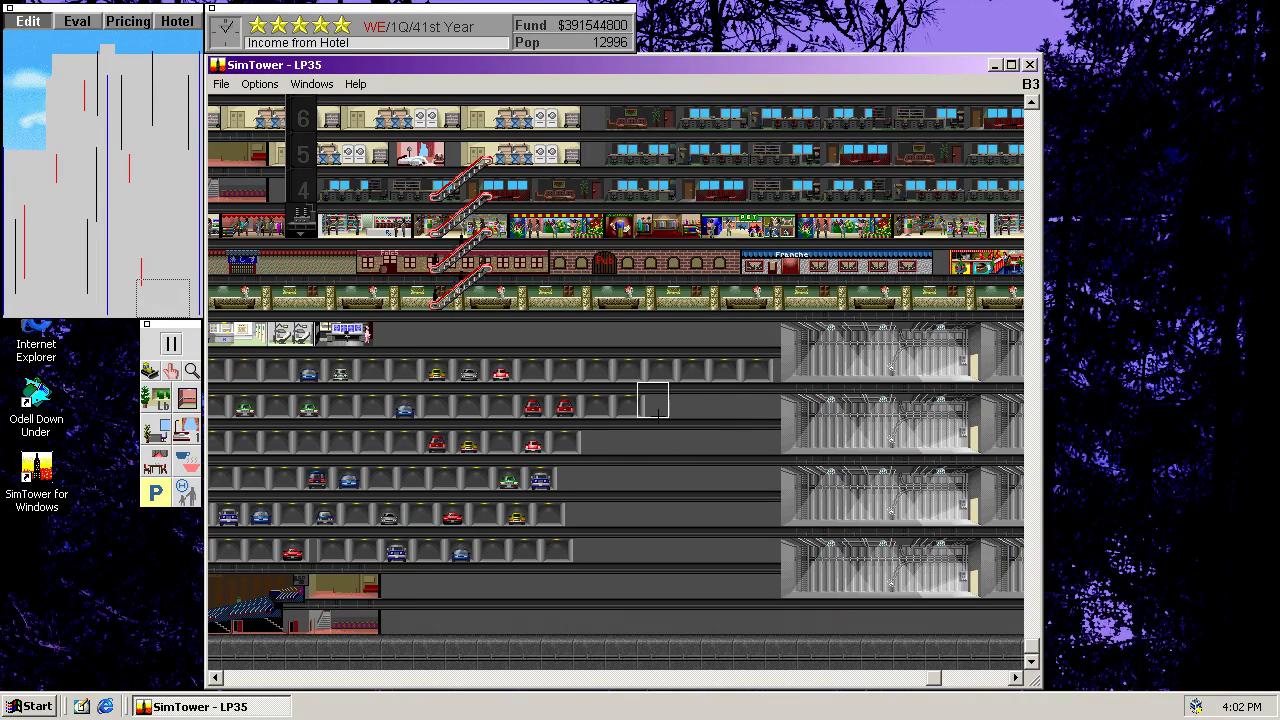